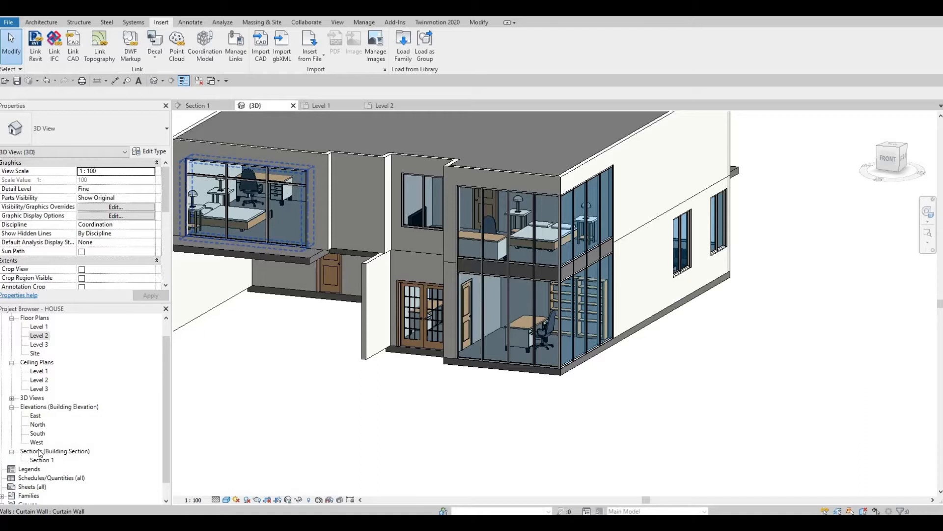
Step: Open the South building elevation and bring the curtain wall facade into view
{"action": "scroll", "coordinate": [44, 430], "scroll_direction": "down", "scroll_amount": 1}
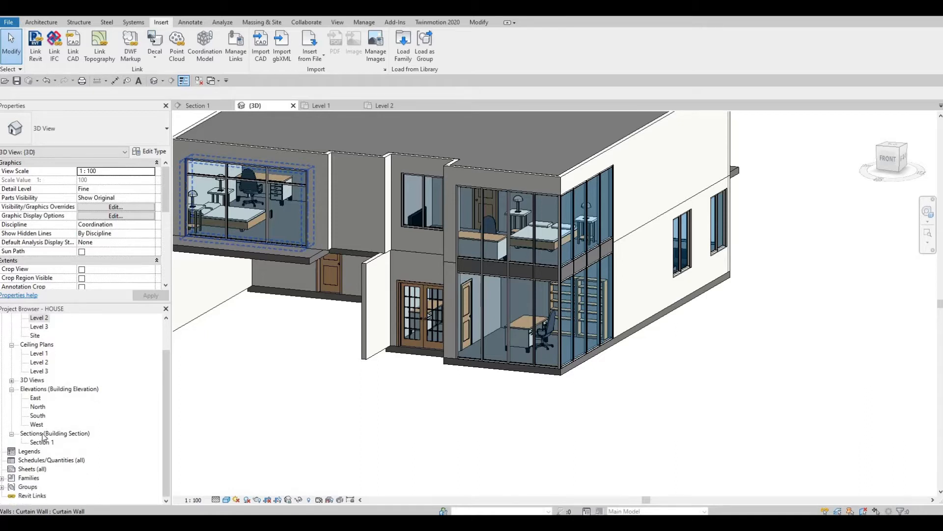
{"action": "scroll", "coordinate": [43, 435], "scroll_direction": "up", "scroll_amount": 1}
{"action": "double_click", "coordinate": [78, 426]}
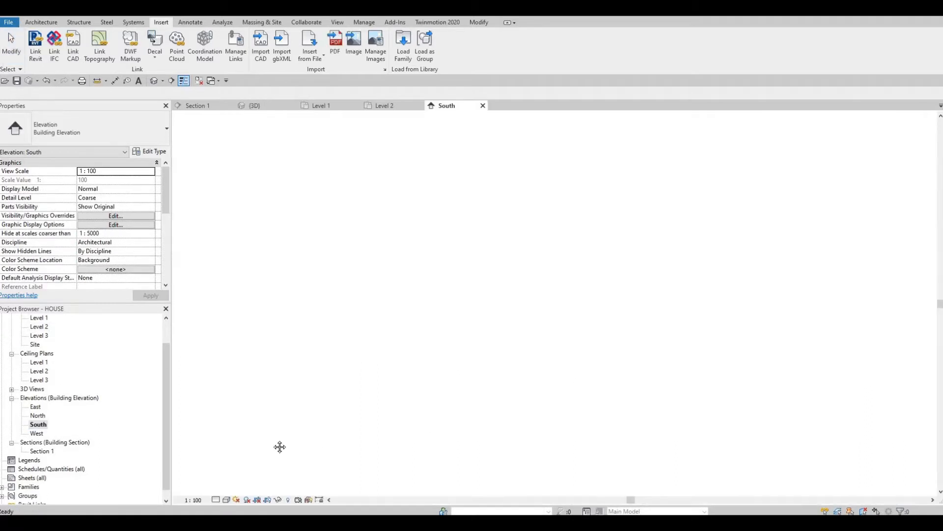
{"action": "scroll", "coordinate": [575, 223], "scroll_direction": "up", "scroll_amount": 3}
{"action": "middle_click_drag", "start_coordinate": [575, 223], "coordinate": [587, 212]}
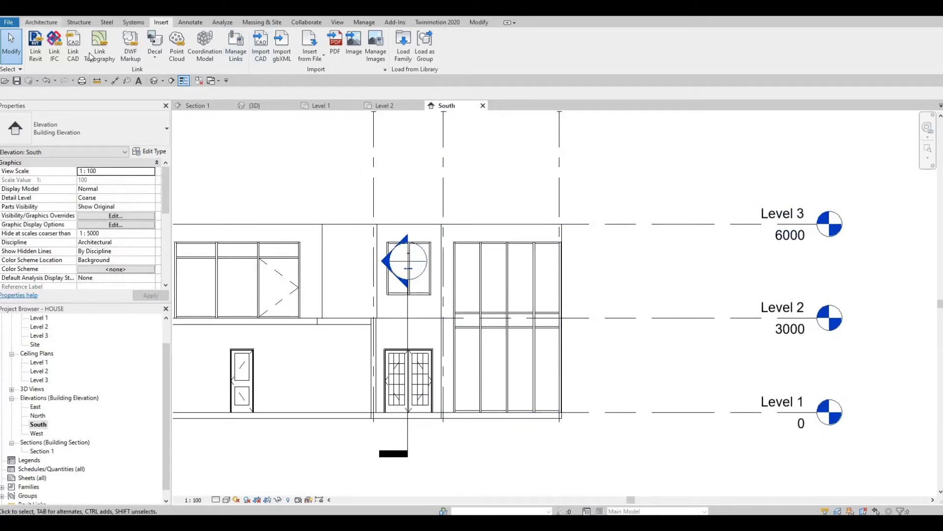
{"action": "left_click", "coordinate": [41, 22]}
{"action": "left_click", "coordinate": [114, 54]}
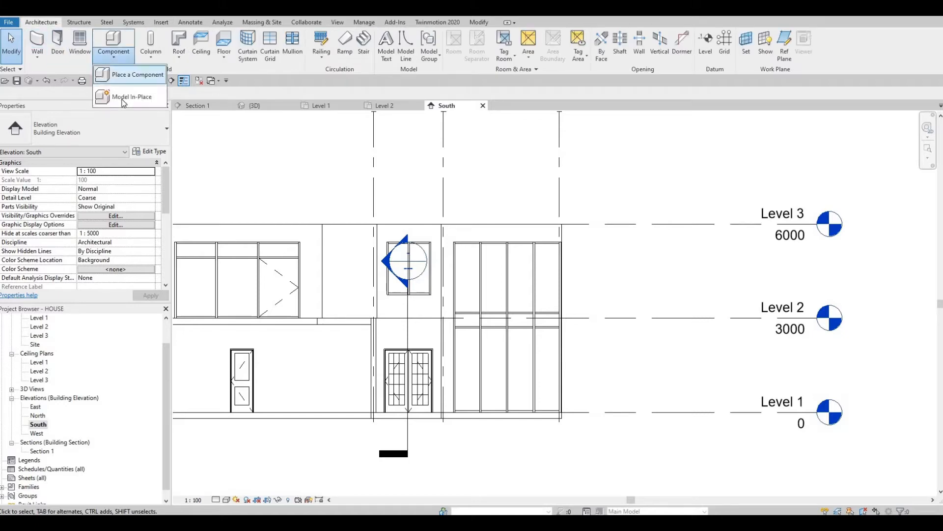
{"action": "left_click", "coordinate": [124, 97]}
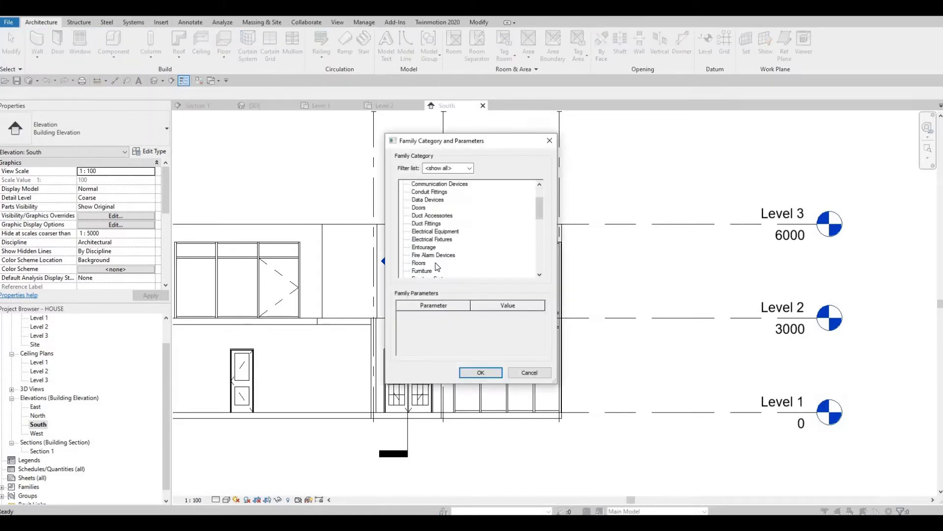
{"action": "scroll", "coordinate": [434, 268], "scroll_direction": "down", "scroll_amount": 1}
{"action": "scroll", "coordinate": [432, 267], "scroll_direction": "down", "scroll_amount": 2}
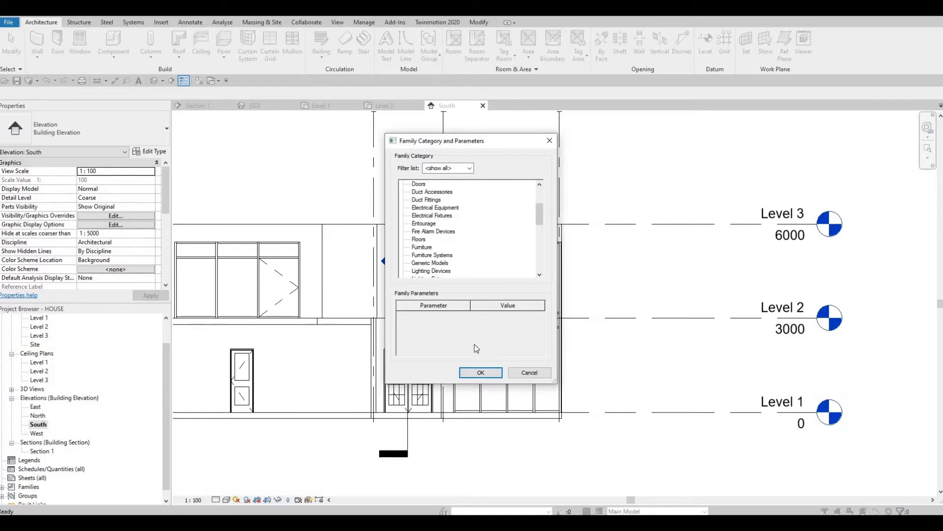
{"action": "left_click", "coordinate": [480, 372]}
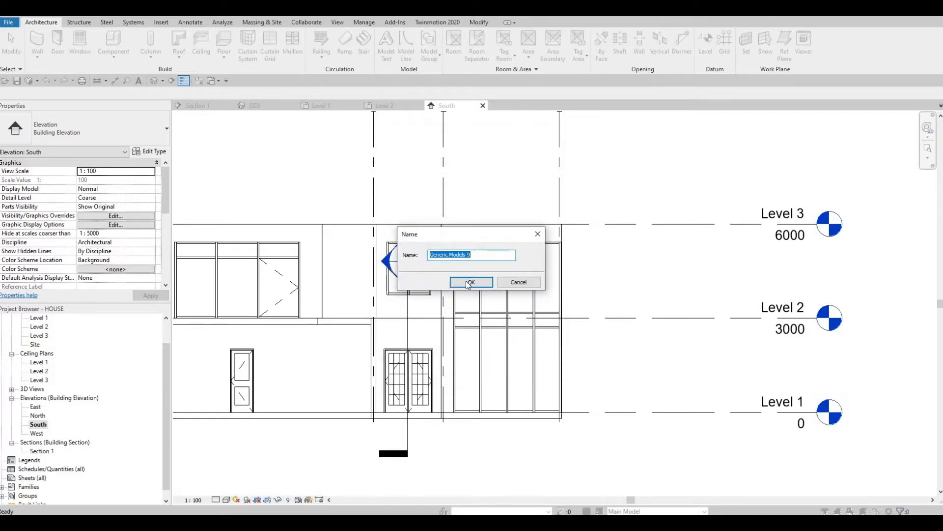
{"action": "key", "text": "Return"}
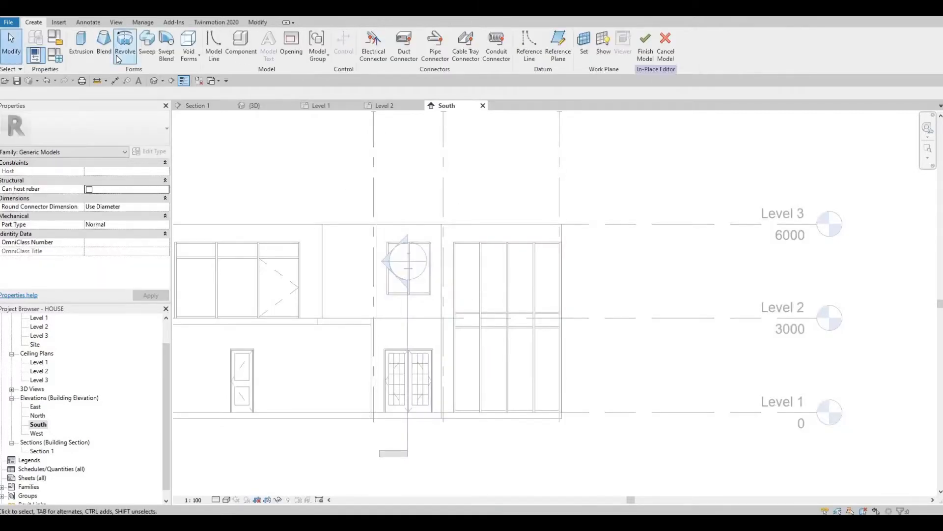
{"action": "left_click", "coordinate": [82, 45]}
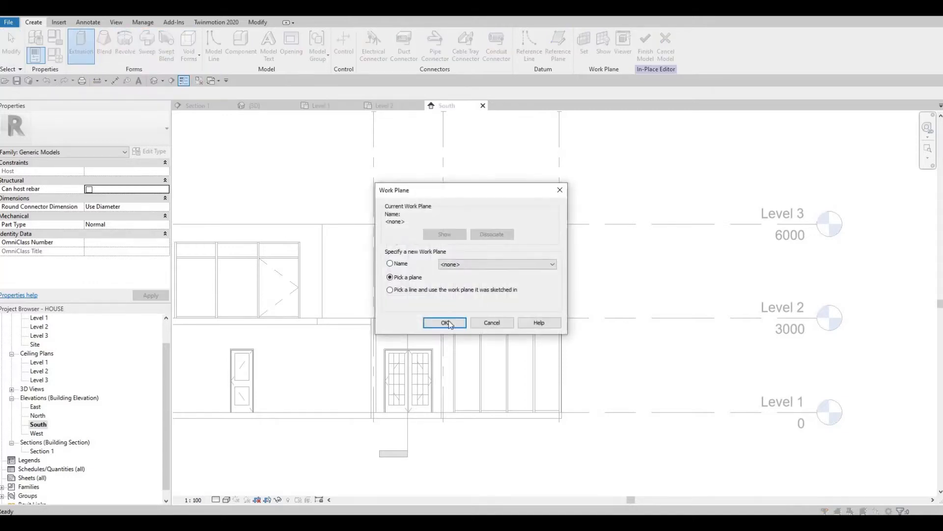
{"action": "left_click", "coordinate": [445, 322]}
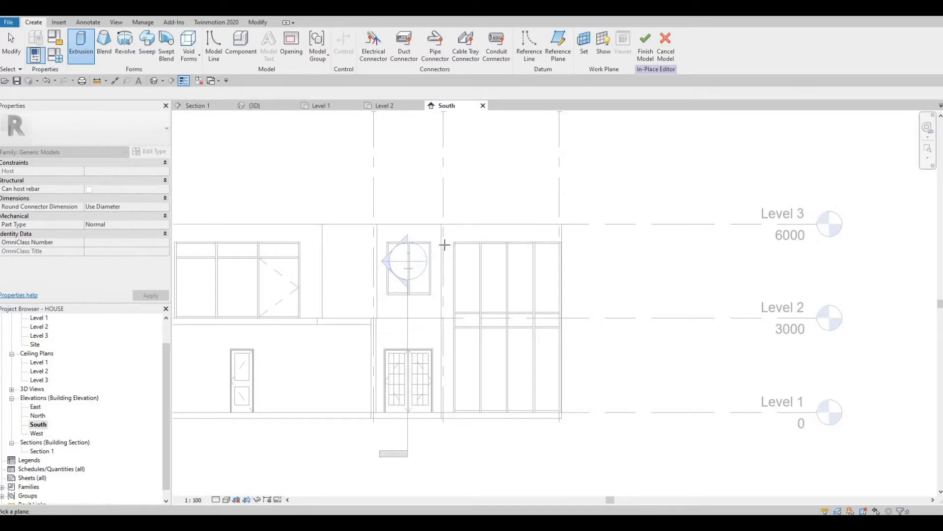
{"action": "left_click", "coordinate": [444, 241]}
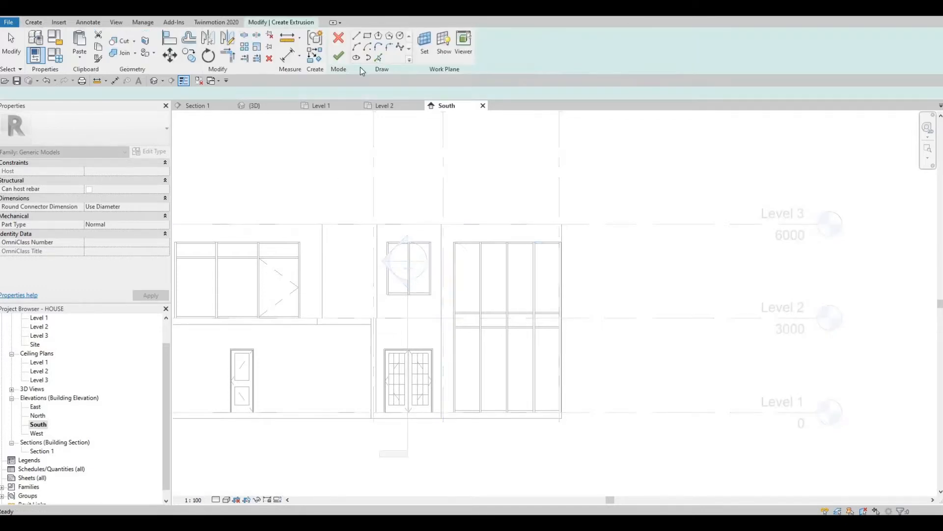
{"action": "left_click", "coordinate": [367, 37]}
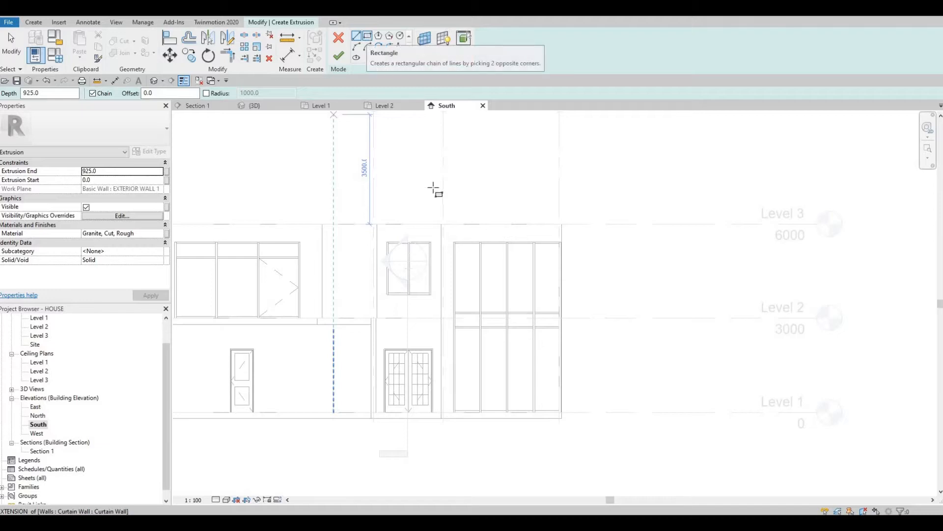
{"action": "scroll", "coordinate": [443, 227], "scroll_direction": "up", "scroll_amount": 2}
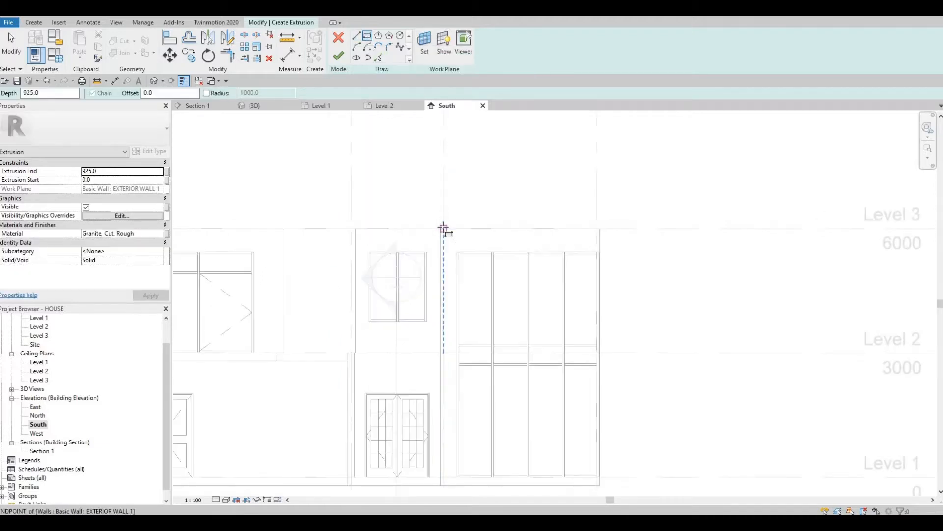
{"action": "left_click", "coordinate": [444, 228]}
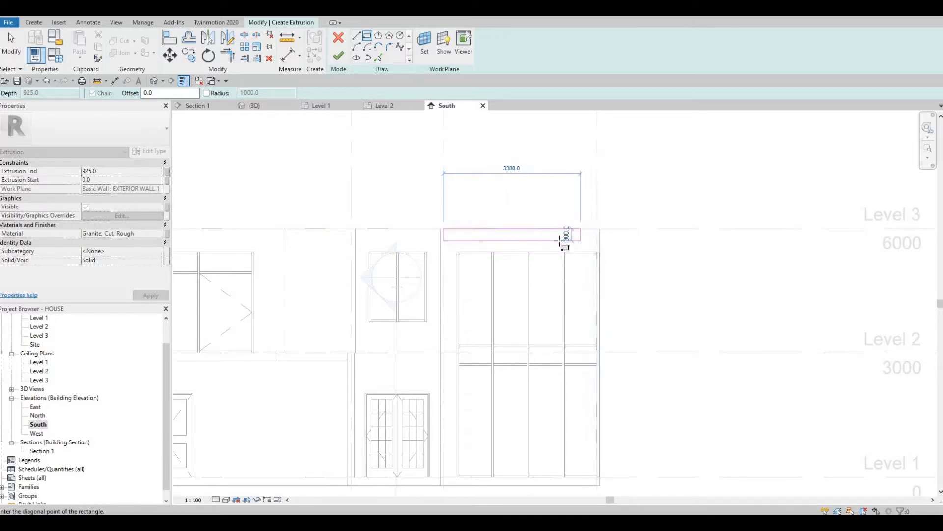
{"action": "scroll", "coordinate": [589, 245], "scroll_direction": "down", "scroll_amount": 1}
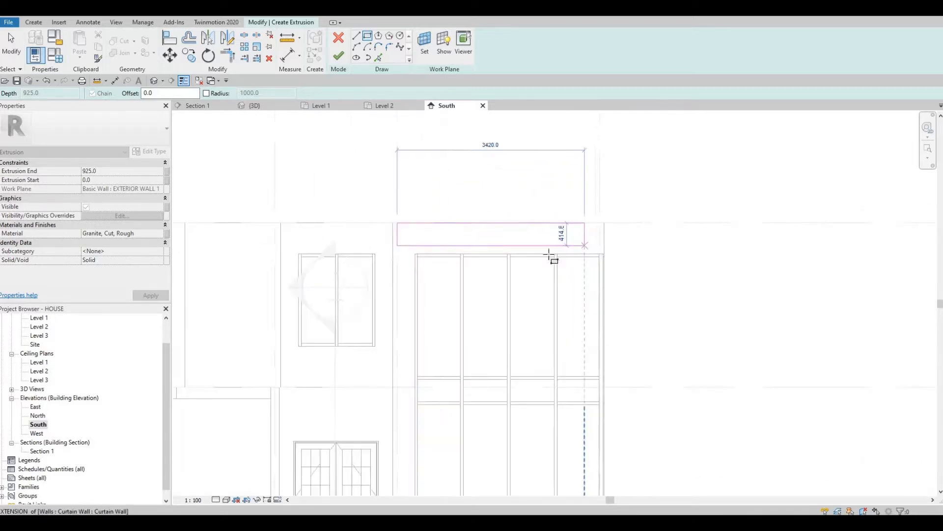
{"action": "key", "text": "Escape"}
{"action": "scroll", "coordinate": [535, 229], "scroll_direction": "down", "scroll_amount": 3}
{"action": "scroll", "coordinate": [443, 216], "scroll_direction": "up", "scroll_amount": 3}
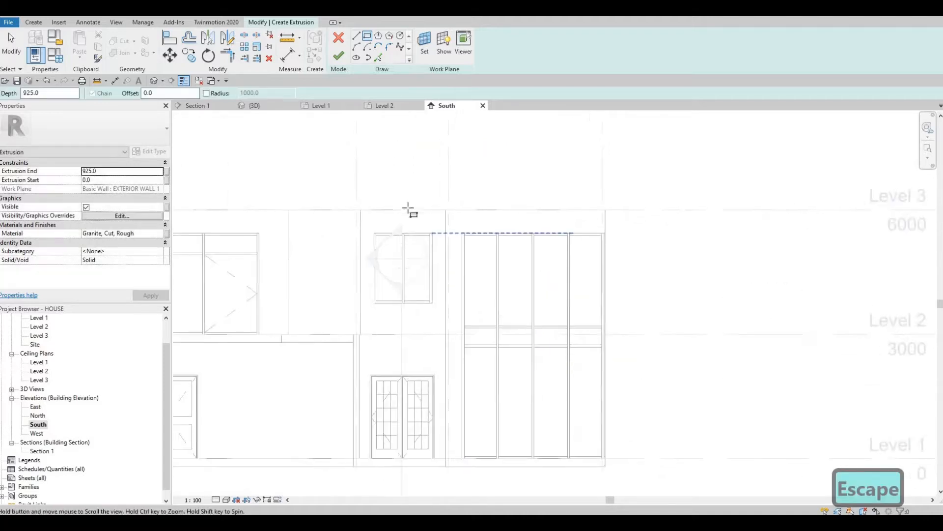
{"action": "middle_click_drag", "start_coordinate": [370, 210], "coordinate": [416, 210]}
{"action": "scroll", "coordinate": [393, 208], "scroll_direction": "down", "scroll_amount": 1}
{"action": "scroll", "coordinate": [420, 211], "scroll_direction": "up", "scroll_amount": 1}
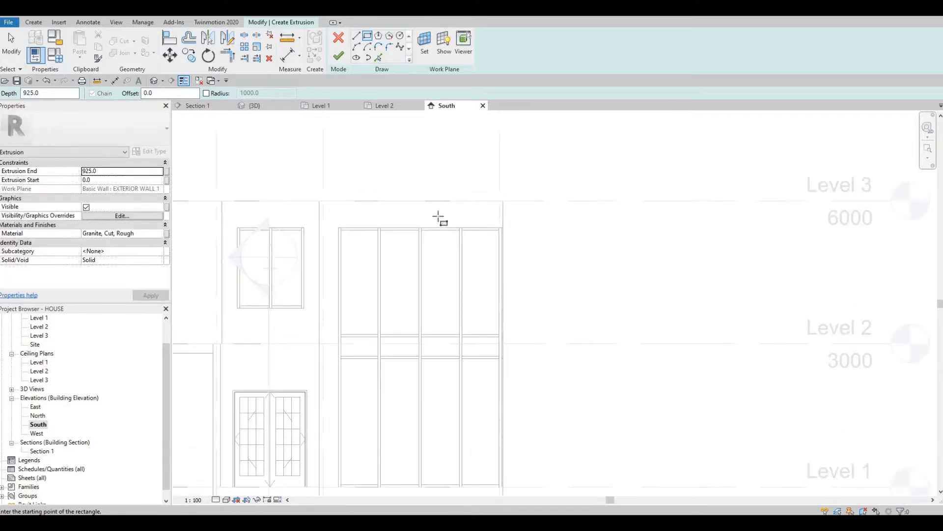
{"action": "middle_click_drag", "start_coordinate": [491, 242], "coordinate": [514, 240]}
{"action": "scroll", "coordinate": [446, 223], "scroll_direction": "down", "scroll_amount": 1}
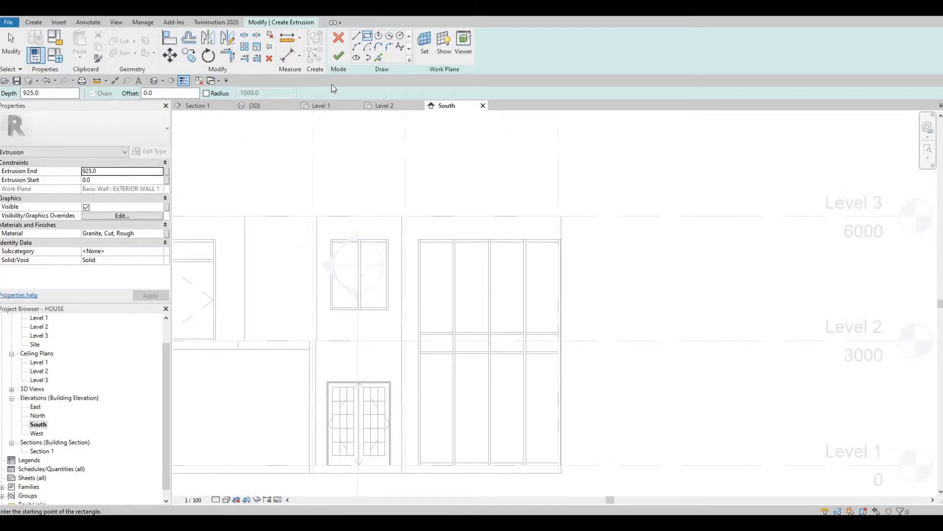
{"action": "key", "text": "Escape"}
{"action": "key", "text": "Escape"}
{"action": "left_click", "coordinate": [339, 38]}
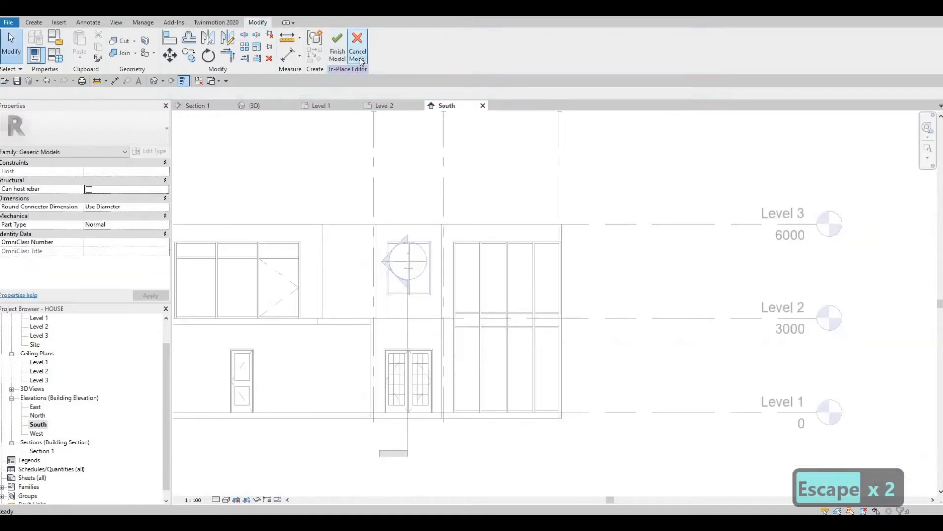
{"action": "left_click", "coordinate": [358, 44]}
{"action": "key", "text": "Escape"}
{"action": "key", "text": "Escape"}
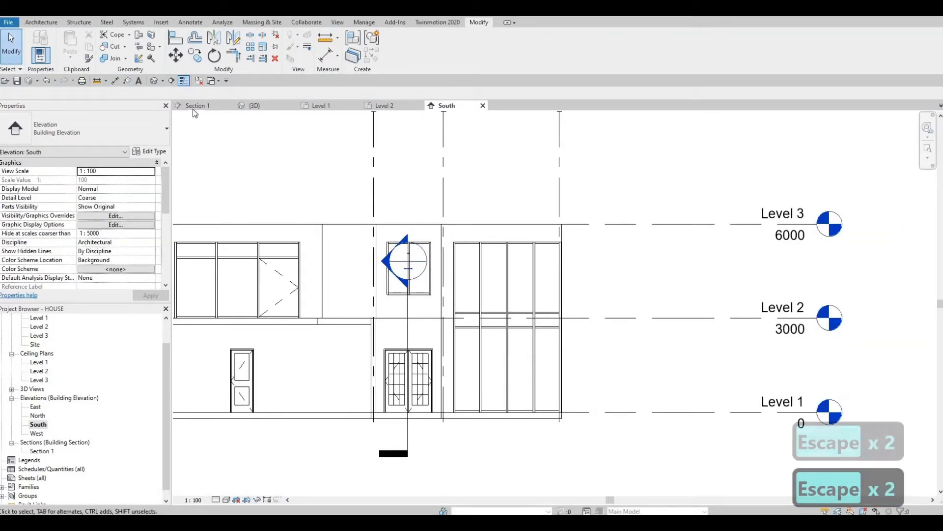
Step: Examine the front facade and the two-storey corner curtain walls of the house in the 3D view
{"action": "middle_click_drag", "start_coordinate": [461, 228], "coordinate": [440, 224]}
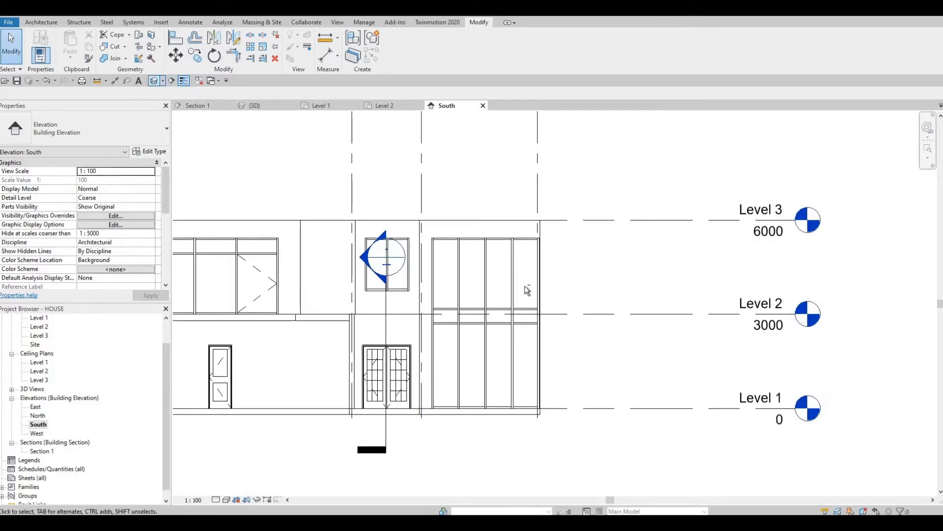
{"action": "middle_click_drag", "start_coordinate": [493, 285], "coordinate": [462, 201], "text": "shift"}
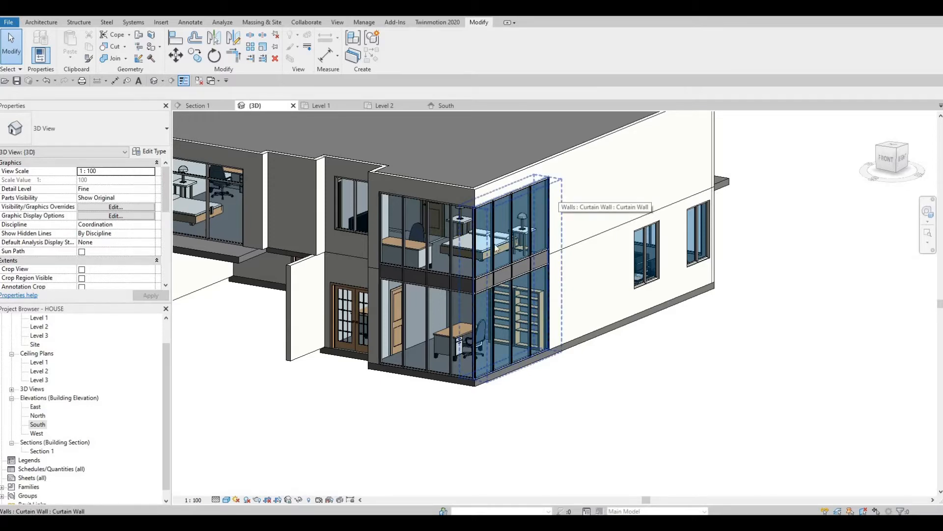
{"action": "middle_click_drag", "start_coordinate": [496, 271], "coordinate": [491, 282], "text": "shift"}
{"action": "scroll", "coordinate": [524, 313], "scroll_direction": "up", "scroll_amount": 3}
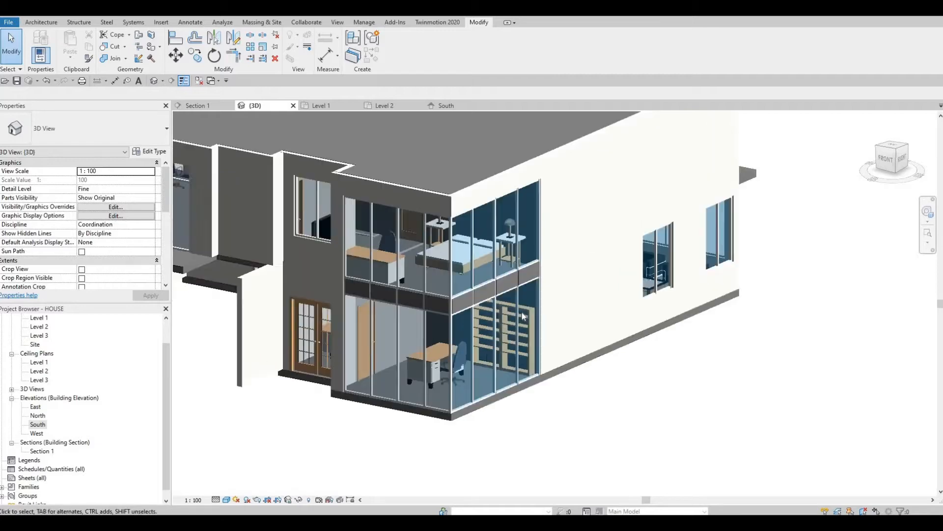
{"action": "middle_click_drag", "start_coordinate": [543, 316], "coordinate": [567, 320]}
{"action": "middle_click_drag", "start_coordinate": [497, 238], "coordinate": [525, 254]}
{"action": "scroll", "coordinate": [511, 244], "scroll_direction": "down", "scroll_amount": 1}
{"action": "mouse_move", "coordinate": [483, 215]}
{"action": "middle_mouse_down"}
{"action": "mouse_move", "coordinate": [494, 231]}
{"action": "mouse_move", "coordinate": [499, 225]}
{"action": "mouse_move", "coordinate": [493, 235]}
{"action": "mouse_move", "coordinate": [460, 231]}
{"action": "middle_mouse_up"}
{"action": "scroll", "coordinate": [496, 230], "scroll_direction": "up", "scroll_amount": 1}
{"action": "scroll", "coordinate": [494, 235], "scroll_direction": "down", "scroll_amount": 1}
{"action": "middle_click_drag", "start_coordinate": [544, 304], "coordinate": [606, 283], "text": "shift"}
{"action": "middle_click_drag", "start_coordinate": [501, 292], "coordinate": [593, 284], "text": "shift"}
{"action": "middle_click_drag", "start_coordinate": [514, 184], "coordinate": [530, 336]}
{"action": "scroll", "coordinate": [475, 179], "scroll_direction": "up", "scroll_amount": 1}
{"action": "scroll", "coordinate": [439, 229], "scroll_direction": "up", "scroll_amount": 1}
{"action": "middle_click_drag", "start_coordinate": [541, 175], "coordinate": [480, 260]}
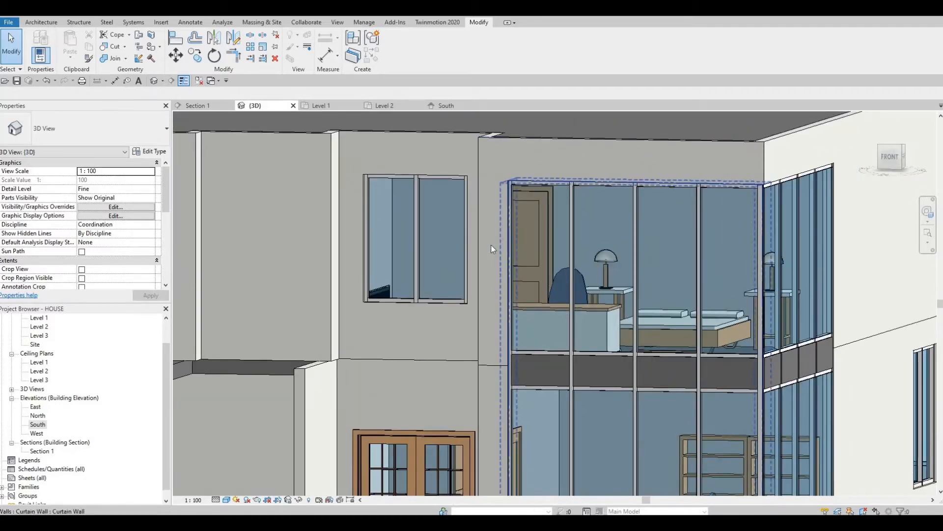
{"action": "scroll", "coordinate": [565, 268], "scroll_direction": "down", "scroll_amount": 3}
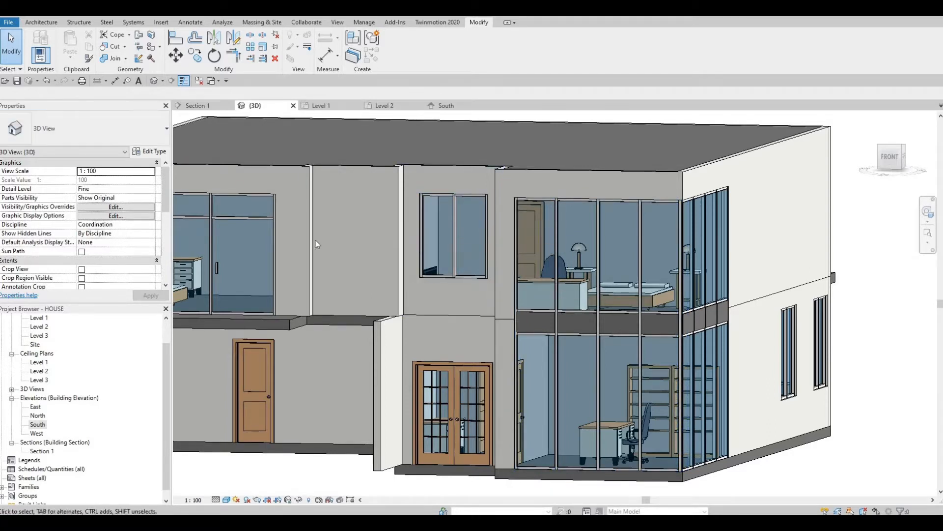
Step: Return to the South elevation and create an in-place model in the Generic Models category, keeping the suggested name
{"action": "double_click", "coordinate": [38, 424]}
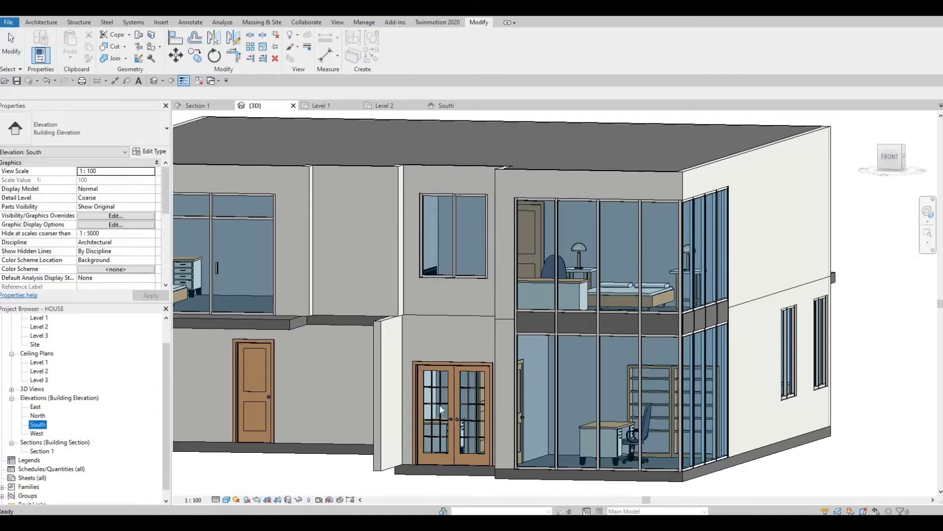
{"action": "key", "text": "Escape"}
{"action": "key", "text": "Escape"}
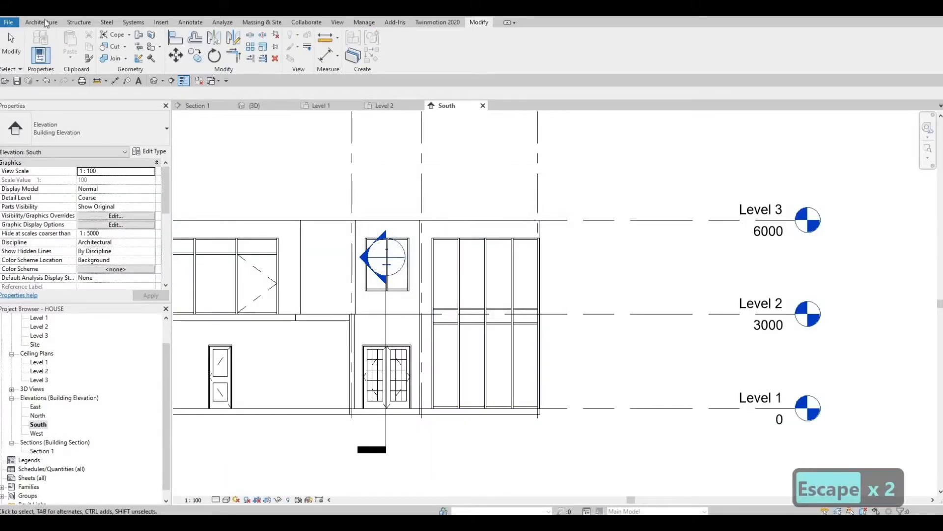
{"action": "left_click", "coordinate": [136, 57]}
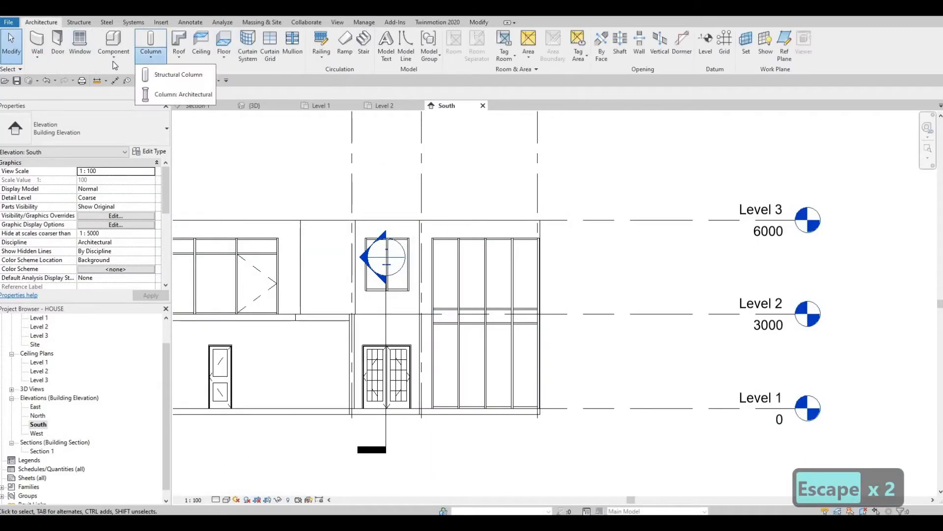
{"action": "key", "text": "Escape"}
{"action": "left_click", "coordinate": [114, 60]}
{"action": "left_click", "coordinate": [126, 99]}
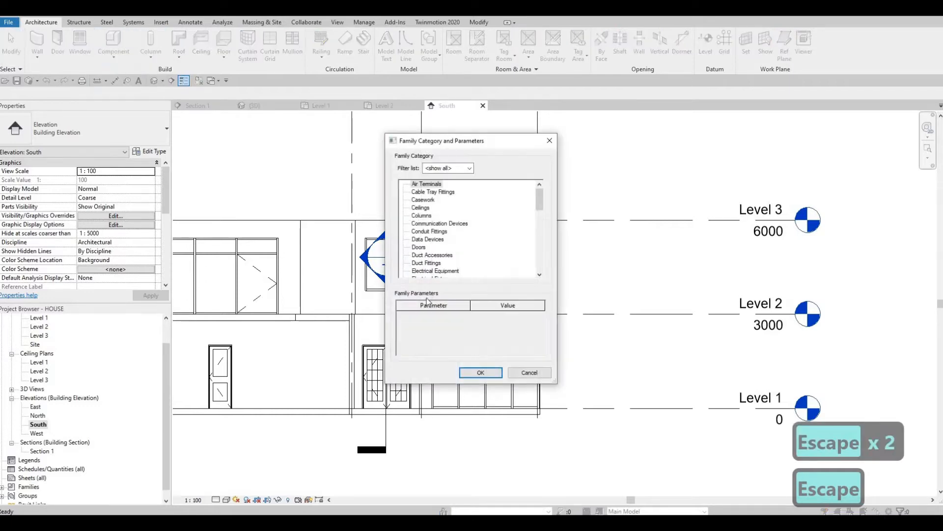
{"action": "scroll", "coordinate": [430, 268], "scroll_direction": "down", "scroll_amount": 3}
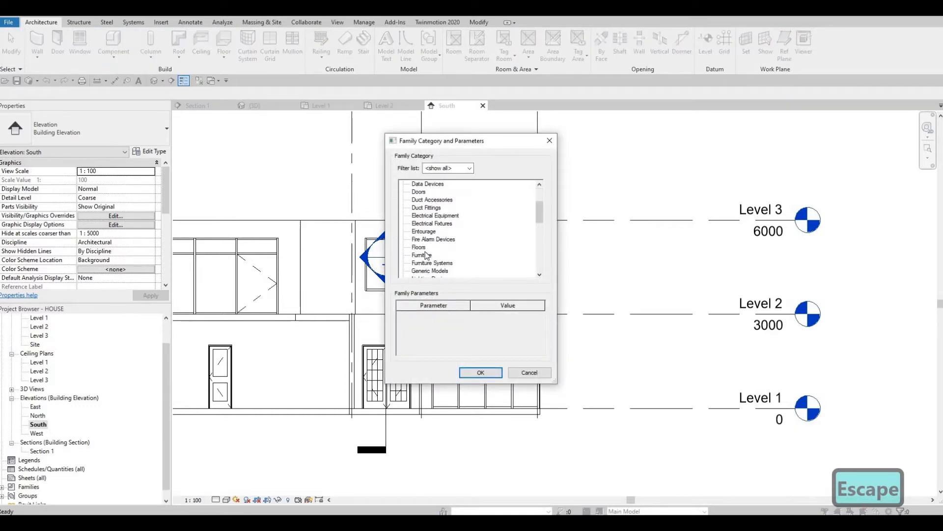
{"action": "key", "text": "g"}
{"action": "left_click", "coordinate": [480, 373]}
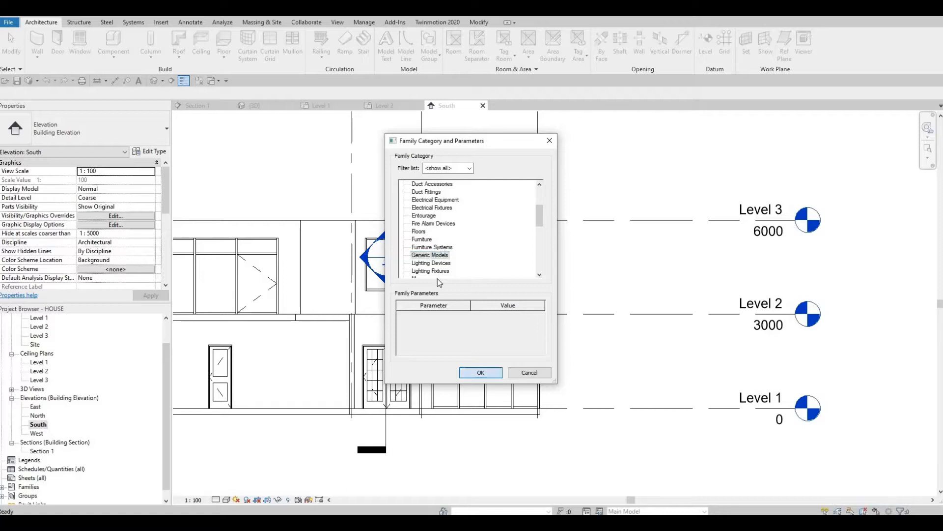
{"action": "left_click", "coordinate": [455, 279]}
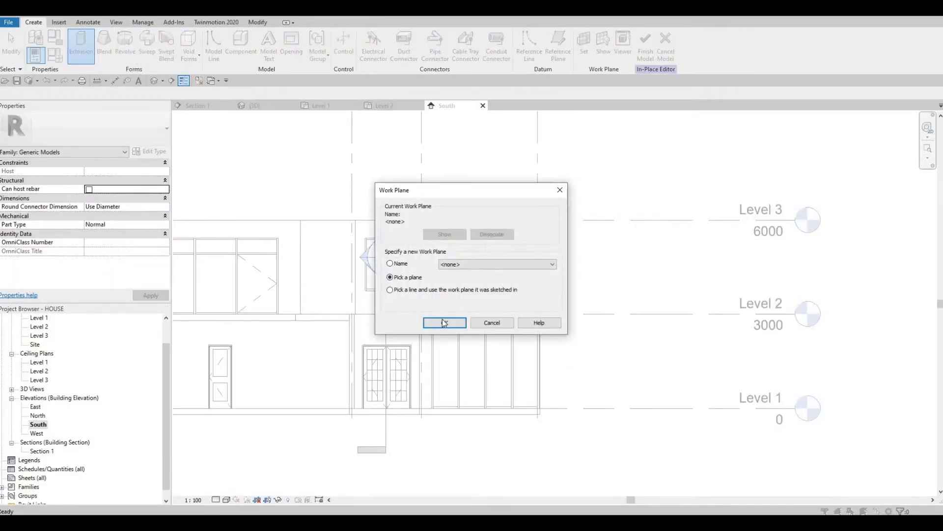
Step: Pick the exterior wall as the extrusion's work plane and sketch a vertical rectangle beside the curtain wall, about 395 mm wide and 5436 mm tall
{"action": "left_click", "coordinate": [444, 322]}
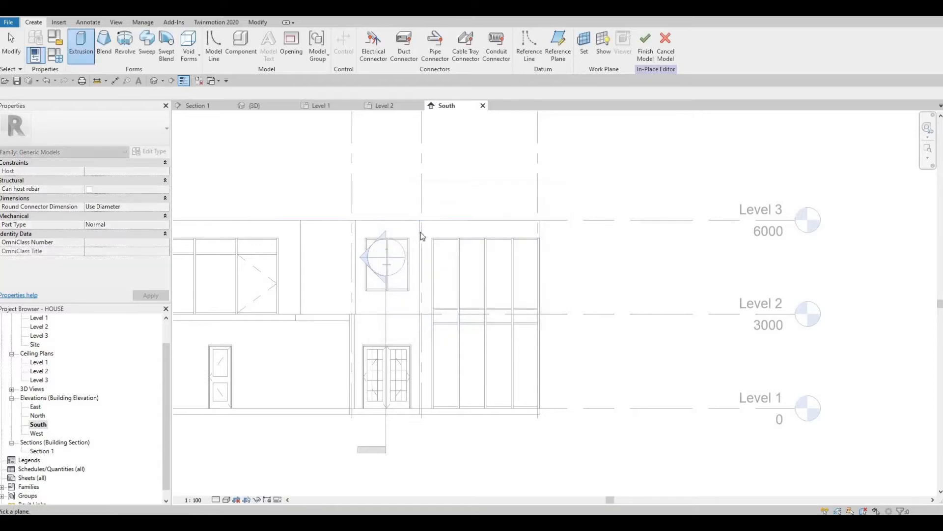
{"action": "left_click", "coordinate": [444, 208]}
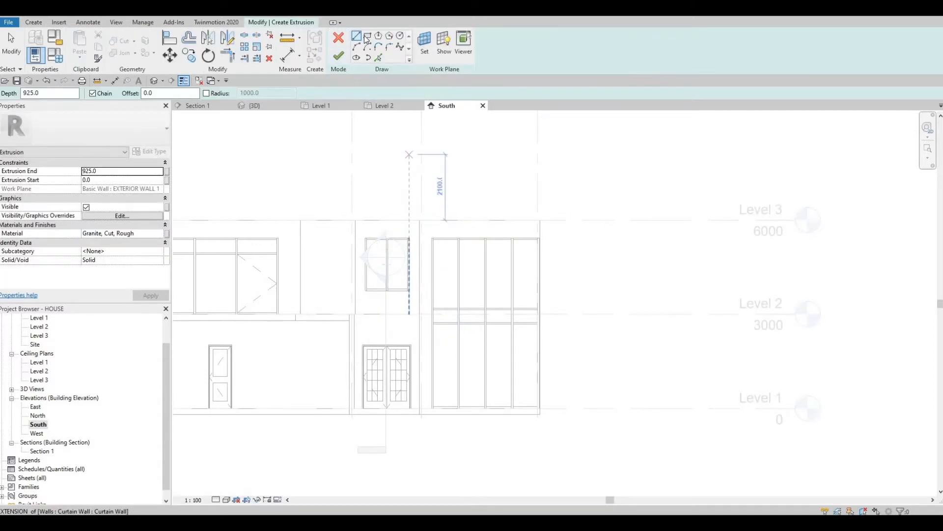
{"action": "scroll", "coordinate": [415, 413], "scroll_direction": "up", "scroll_amount": 4}
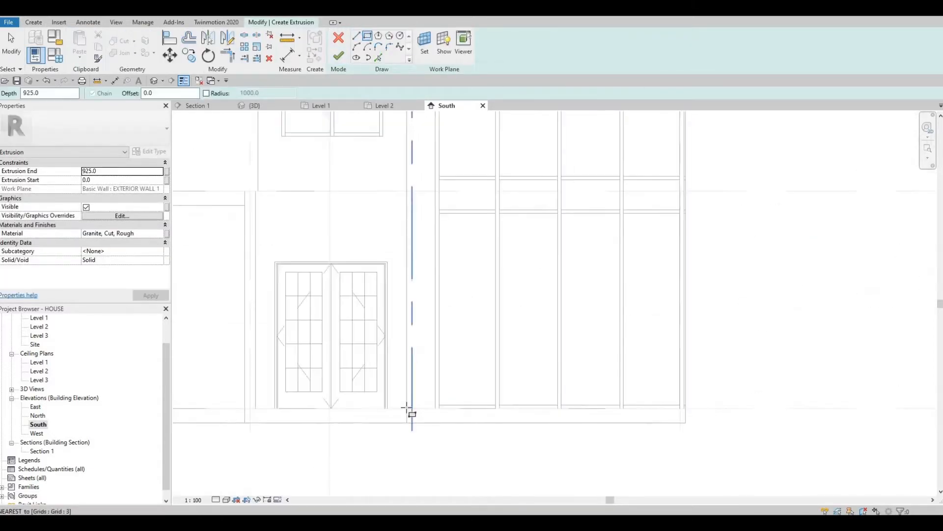
{"action": "left_click", "coordinate": [406, 408]}
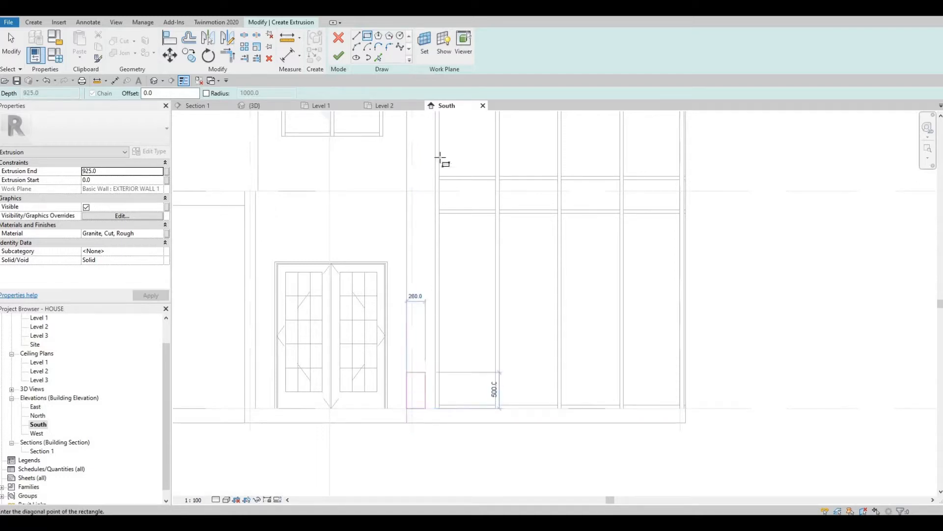
{"action": "middle_click_drag", "start_coordinate": [433, 207], "coordinate": [406, 382]}
{"action": "scroll", "coordinate": [406, 187], "scroll_direction": "up", "scroll_amount": 2}
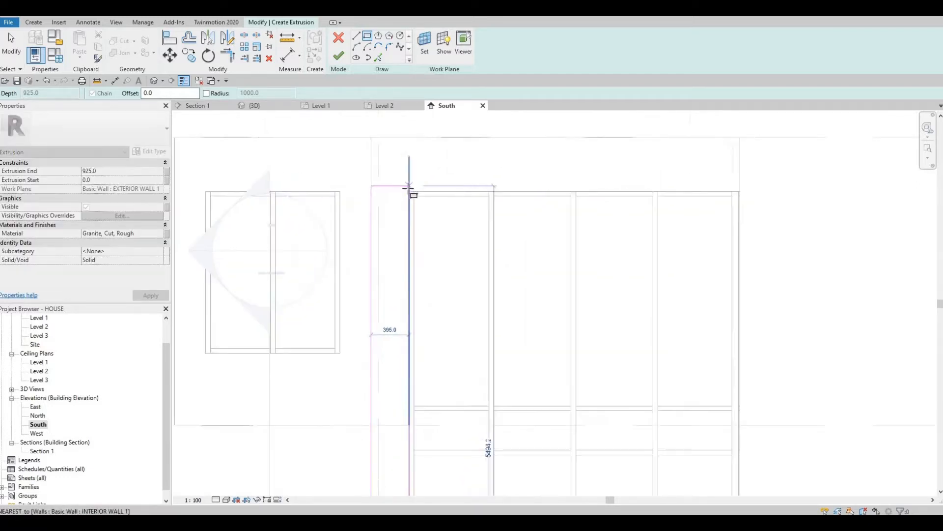
{"action": "left_click", "coordinate": [434, 195]}
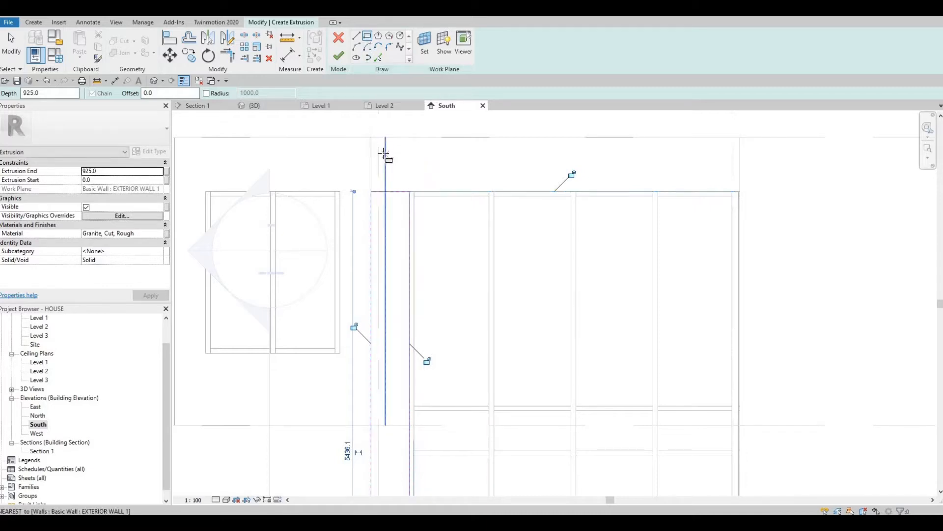
Step: Sketch a horizontal rectangle directly above the curtain wall, from the vertical strip's outer edge to the house corner, rising slightly past Level 3
{"action": "left_click", "coordinate": [371, 130]}
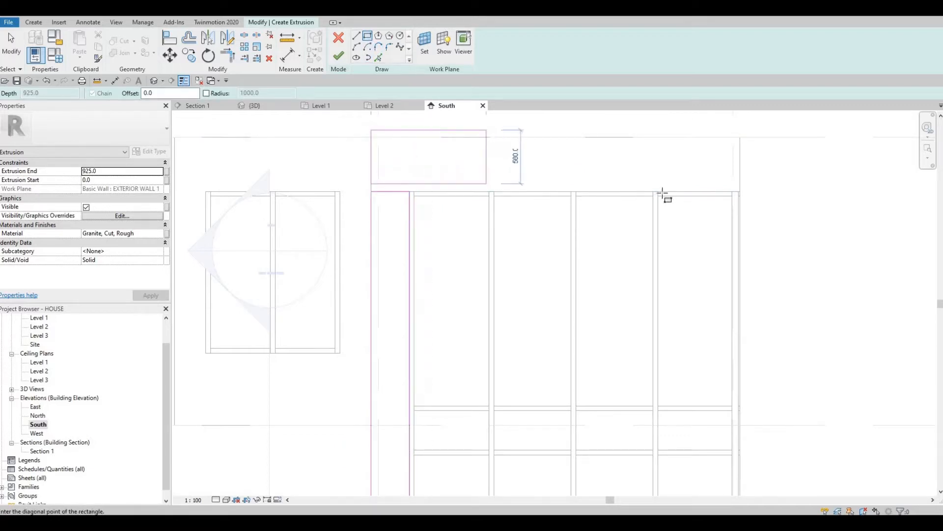
{"action": "left_click", "coordinate": [738, 192]}
{"action": "key", "text": "Escape"}
{"action": "key", "text": "Escape"}
{"action": "key", "text": "Escape"}
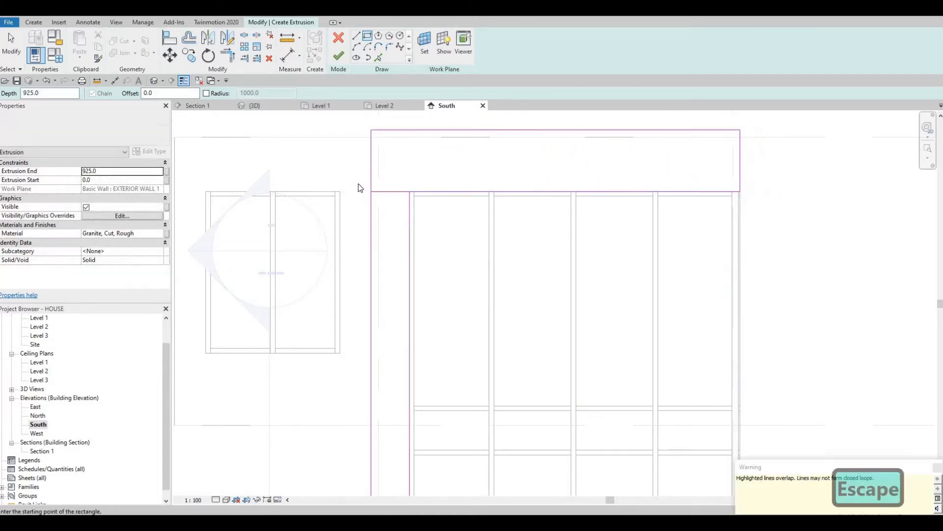
Step: Delete the overlapping sketch lines where the two rectangles meet and trim the remaining lines into one closed L-shaped outline
{"action": "left_click_drag", "start_coordinate": [356, 182], "coordinate": [435, 214]}
{"action": "key", "text": "Delete"}
{"action": "left_click_drag", "start_coordinate": [345, 111], "coordinate": [459, 226]}
{"action": "key", "text": "Delete"}
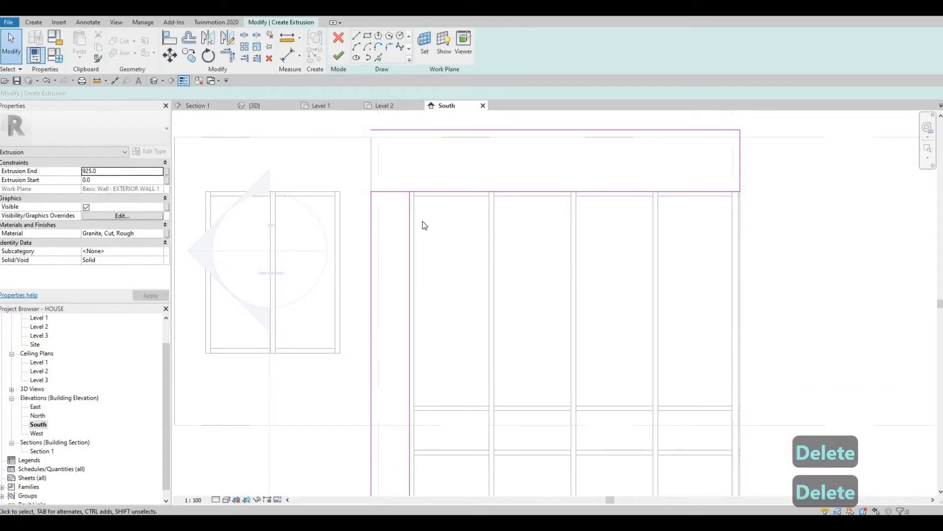
{"action": "key", "text": "t"}
{"action": "key", "text": "r"}
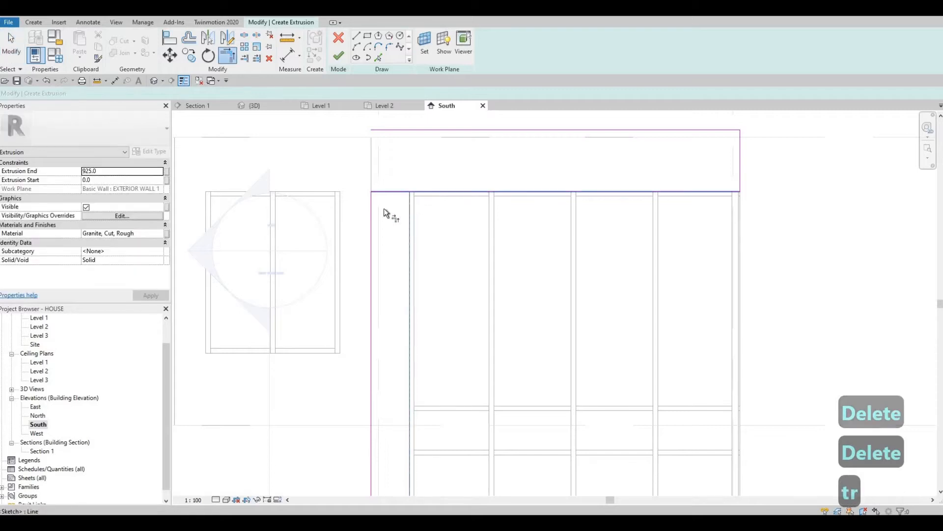
{"action": "left_click", "coordinate": [371, 210]}
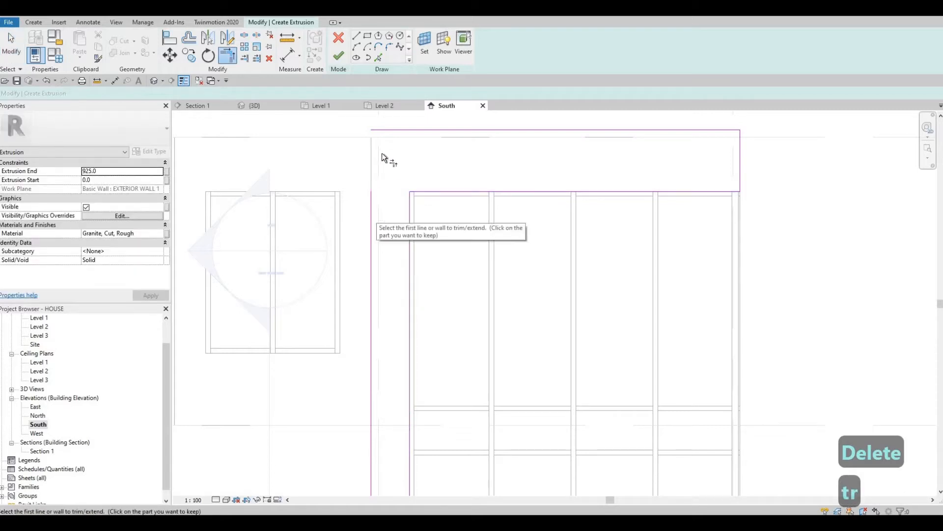
{"action": "left_click", "coordinate": [391, 130]}
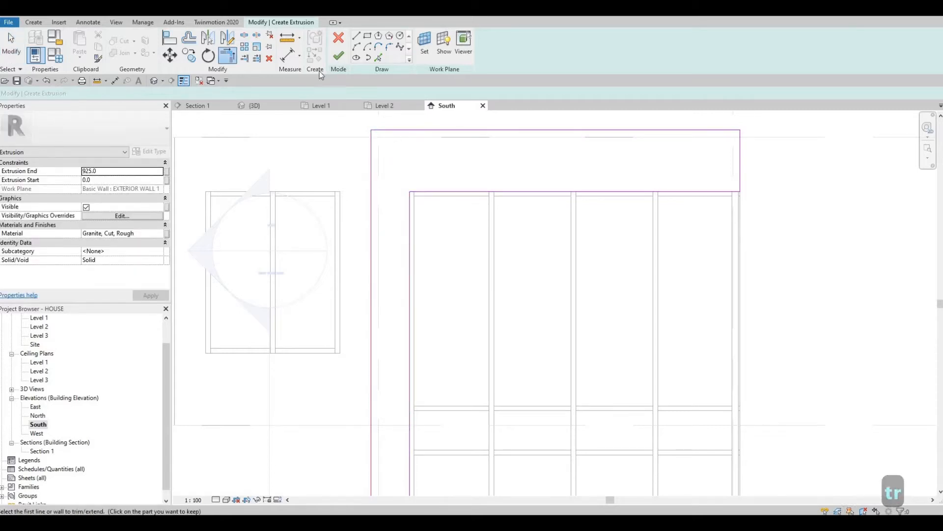
Step: Assign the Laminate, Linen, Matte material from the AEC Materials Plastic library to the extrusion
{"action": "left_click", "coordinate": [158, 234]}
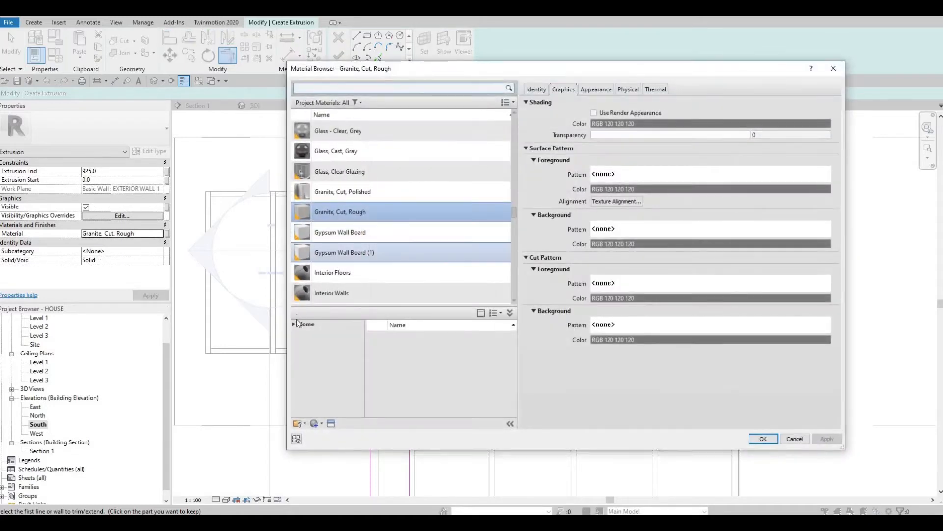
{"action": "scroll", "coordinate": [295, 326], "scroll_direction": "down", "scroll_amount": 2}
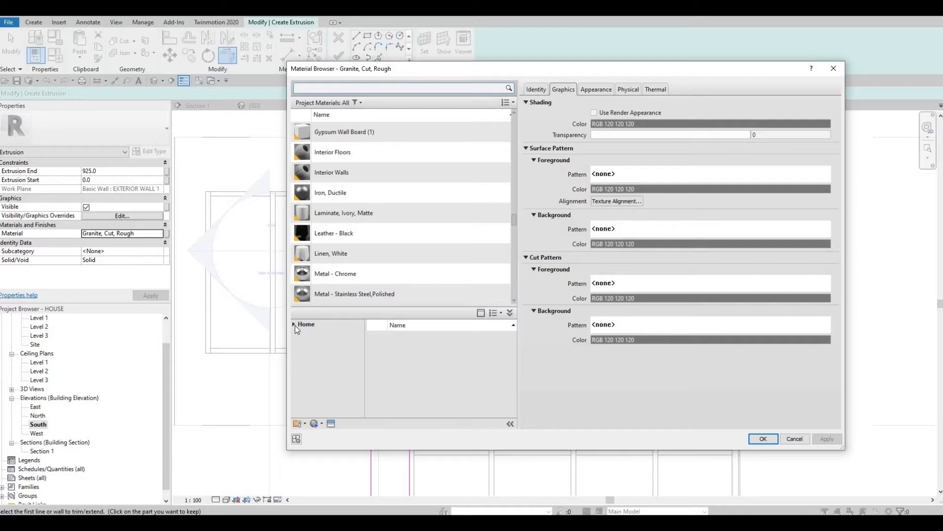
{"action": "left_click", "coordinate": [294, 325]}
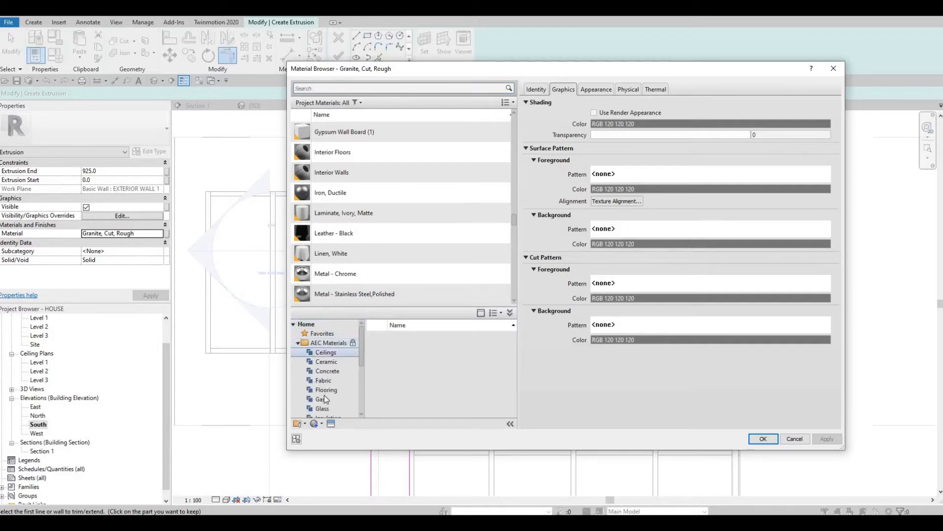
{"action": "scroll", "coordinate": [326, 385], "scroll_direction": "down", "scroll_amount": 4}
{"action": "left_click", "coordinate": [325, 371]}
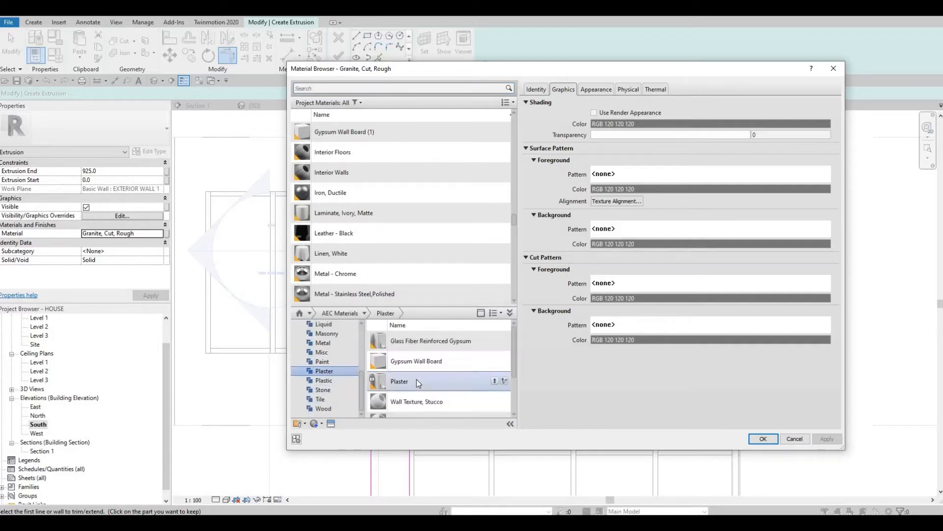
{"action": "scroll", "coordinate": [417, 380], "scroll_direction": "down", "scroll_amount": 2}
{"action": "scroll", "coordinate": [427, 386], "scroll_direction": "up", "scroll_amount": 2}
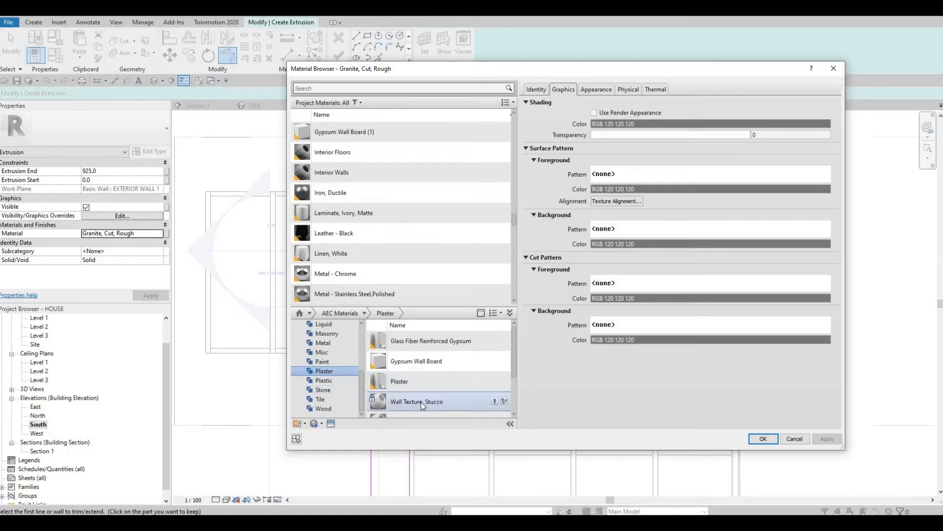
{"action": "left_click", "coordinate": [324, 380]}
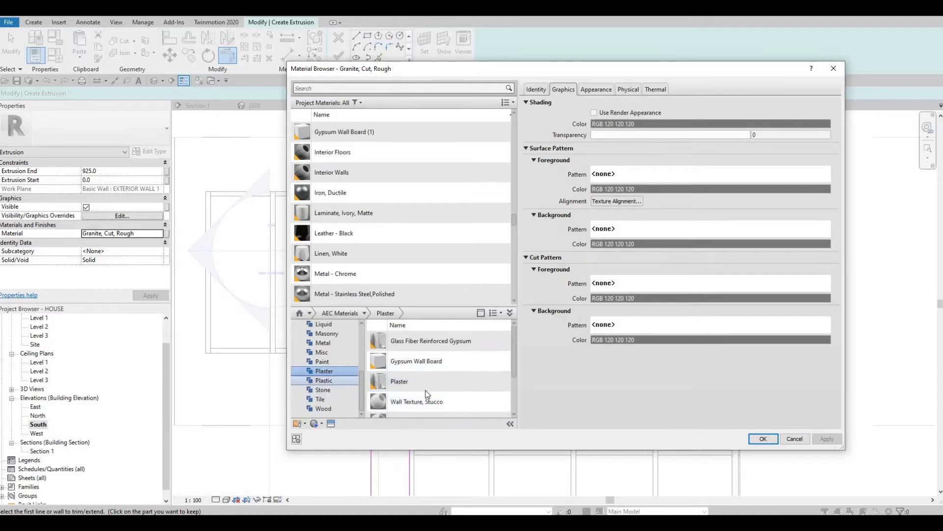
{"action": "scroll", "coordinate": [425, 390], "scroll_direction": "down", "scroll_amount": 8}
{"action": "scroll", "coordinate": [426, 390], "scroll_direction": "up", "scroll_amount": 3}
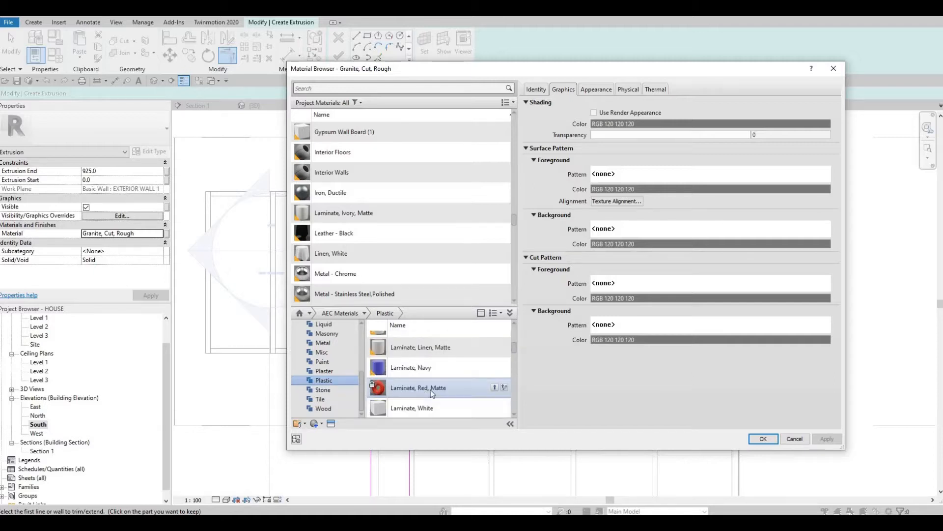
{"action": "mouse_move", "coordinate": [494, 351]}
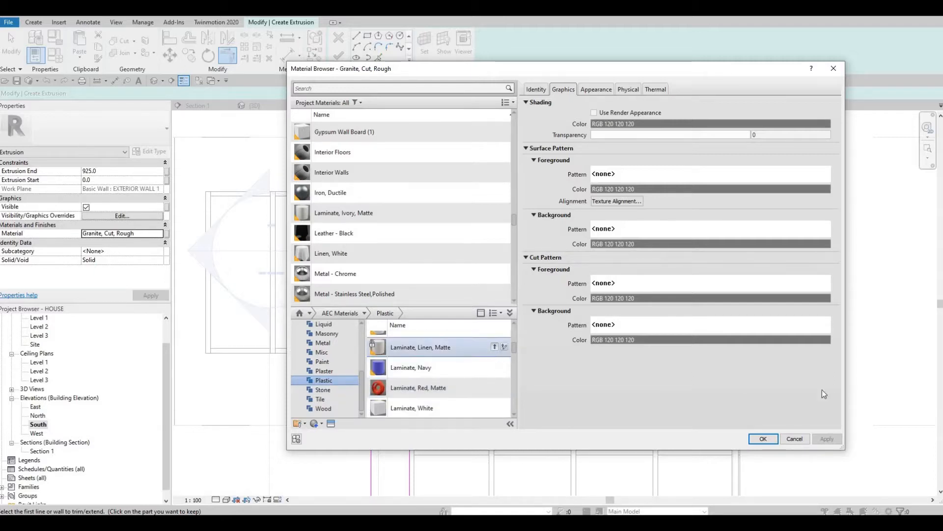
{"action": "left_click", "coordinate": [763, 439]}
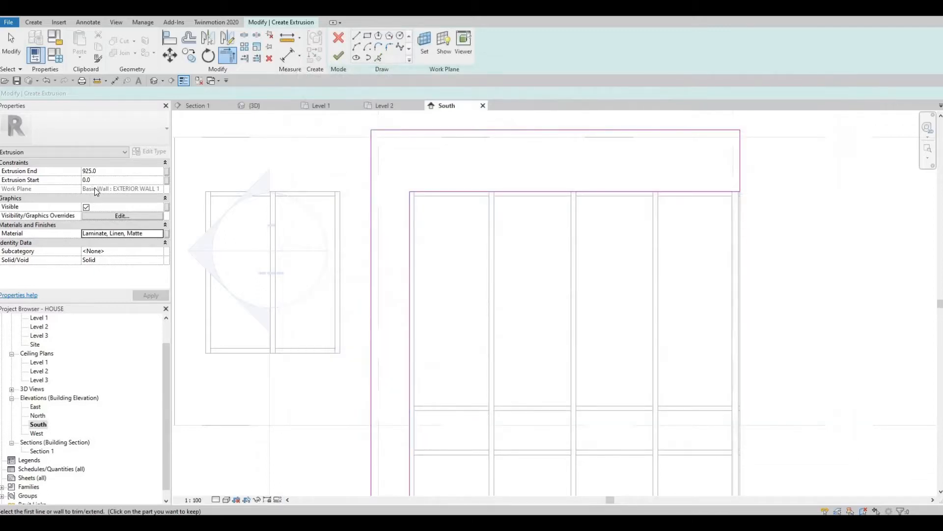
Step: Set the extrusion end to 300 and finish the L-shaped extrusion sketch
{"action": "left_click", "coordinate": [104, 175]}
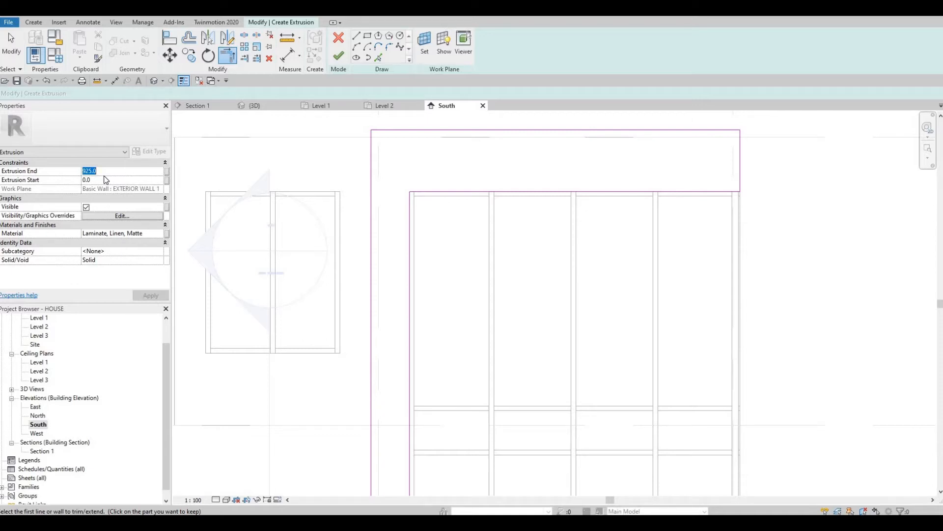
{"action": "type", "text": "300"}
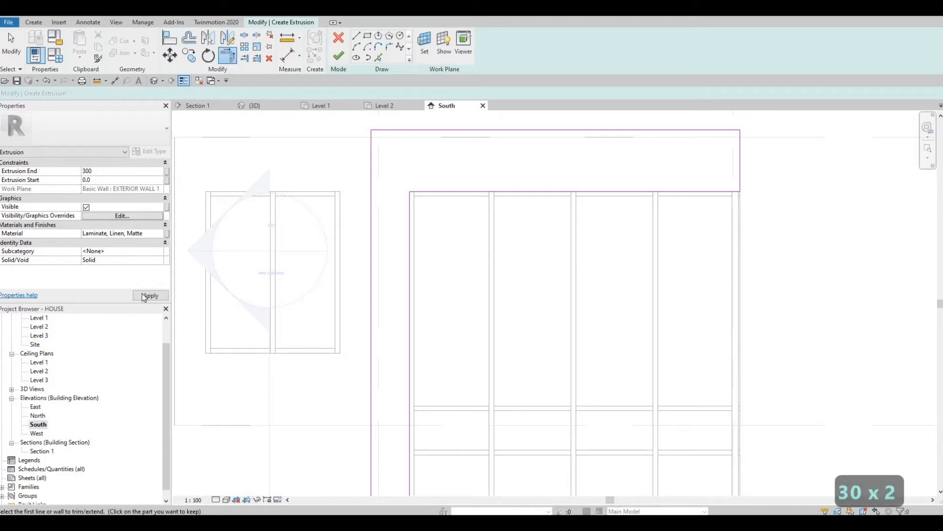
{"action": "key", "text": "Return"}
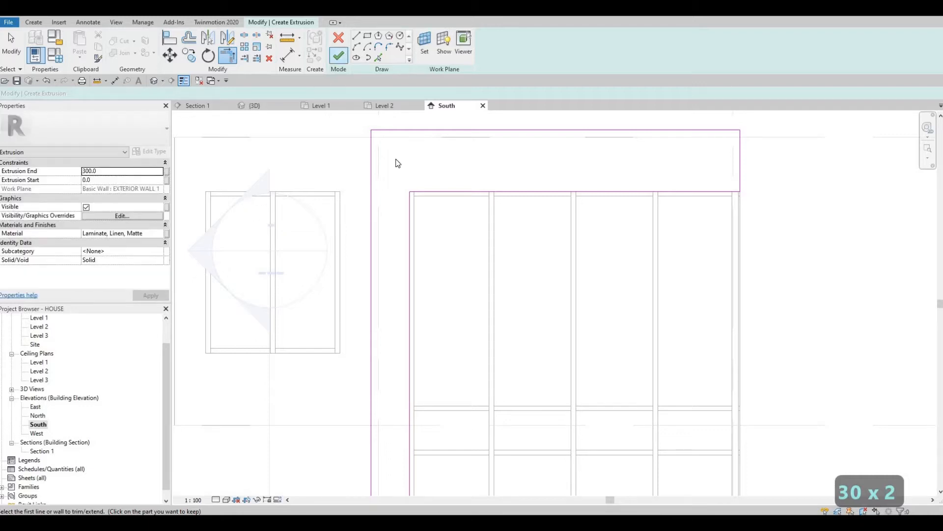
Step: Inspect the new L-shaped frame around the corner curtain wall in the 3D view and finish the in-place model
{"action": "left_click", "coordinate": [153, 80]}
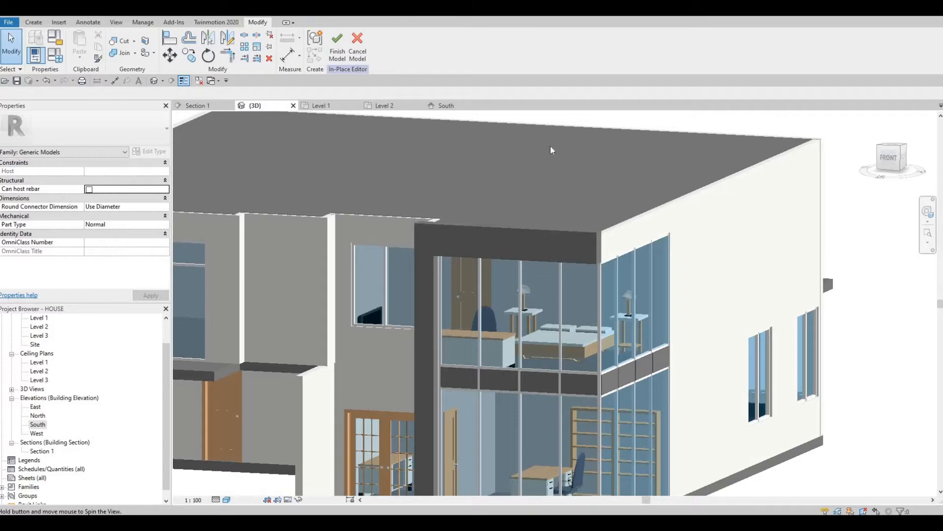
{"action": "middle_click_drag", "start_coordinate": [551, 146], "coordinate": [626, 118], "text": "shift"}
{"action": "scroll", "coordinate": [426, 243], "scroll_direction": "up", "scroll_amount": 1}
{"action": "middle_click_drag", "start_coordinate": [423, 246], "coordinate": [115, 220], "text": "shift"}
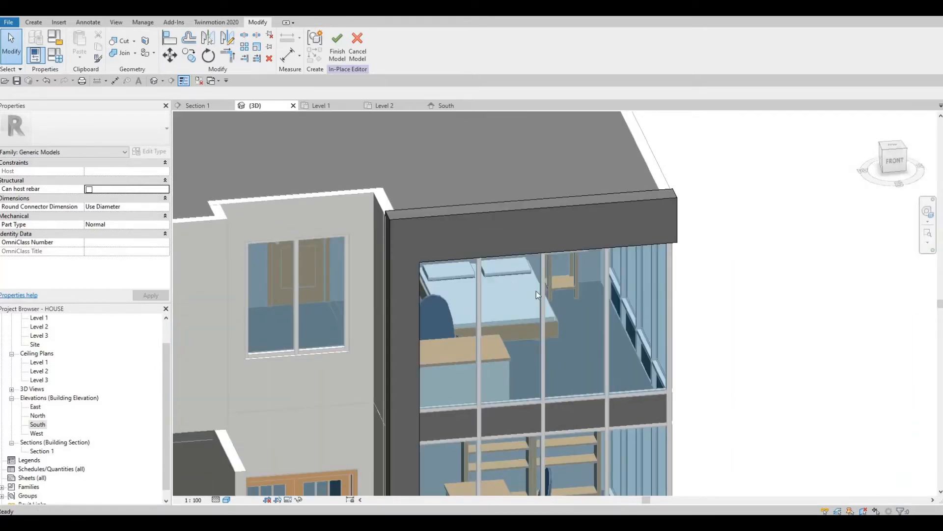
{"action": "middle_click_drag", "start_coordinate": [536, 293], "coordinate": [434, 206], "text": "shift"}
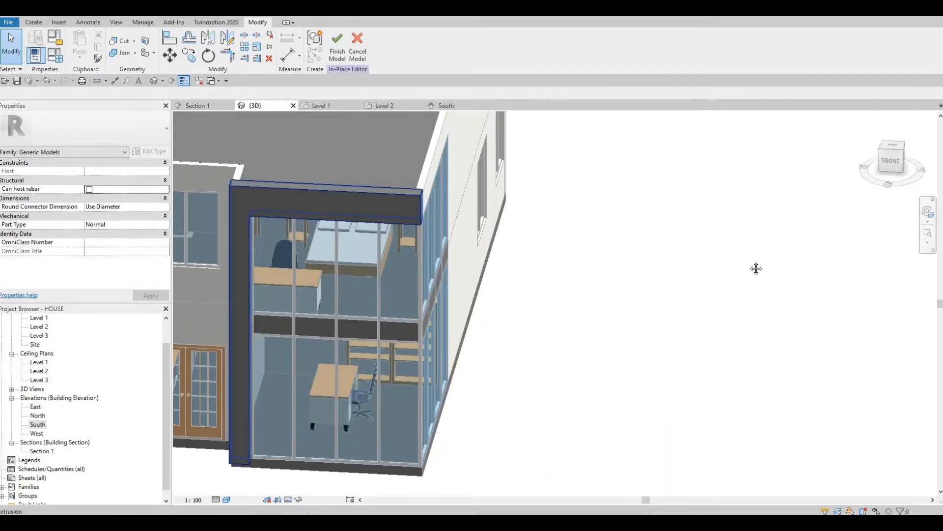
{"action": "middle_click_drag", "start_coordinate": [756, 269], "coordinate": [706, 276], "text": "shift"}
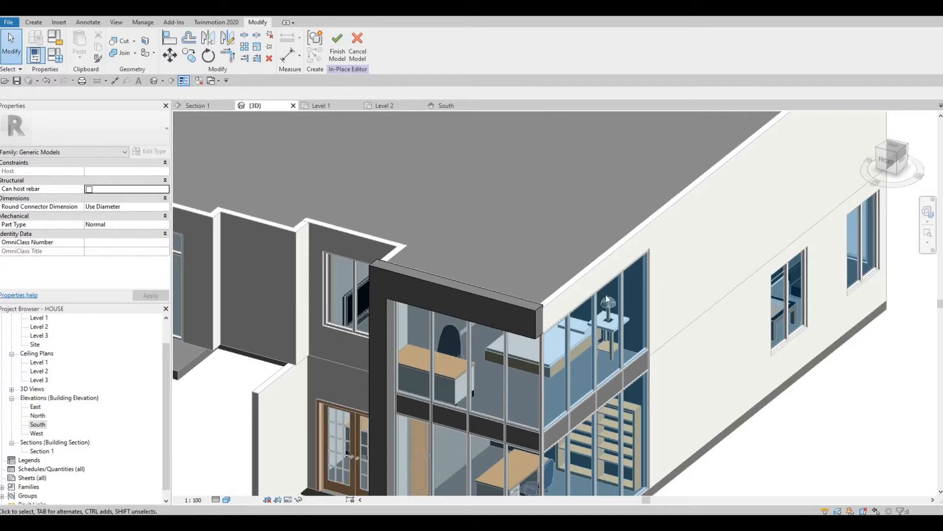
{"action": "middle_click_drag", "start_coordinate": [623, 221], "coordinate": [653, 197], "text": "shift"}
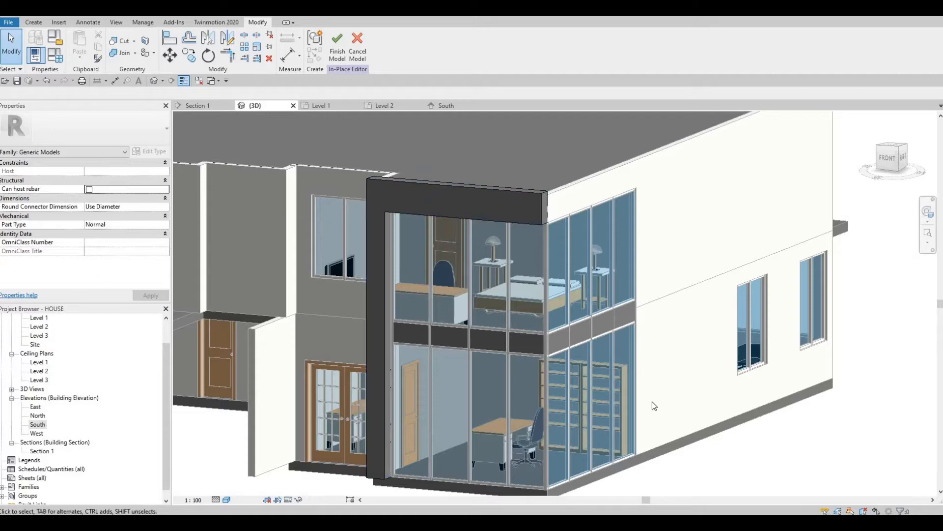
{"action": "left_click", "coordinate": [343, 58]}
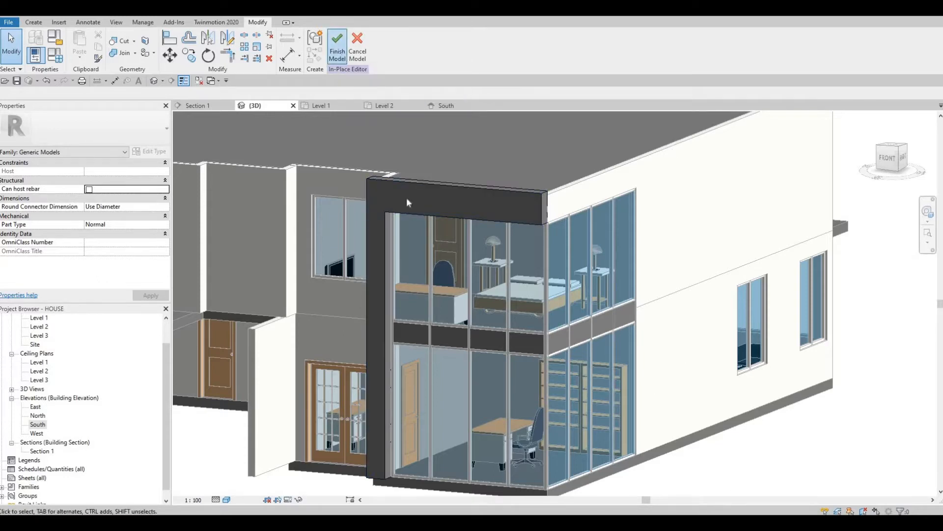
{"action": "middle_click_drag", "start_coordinate": [639, 318], "coordinate": [609, 335]}
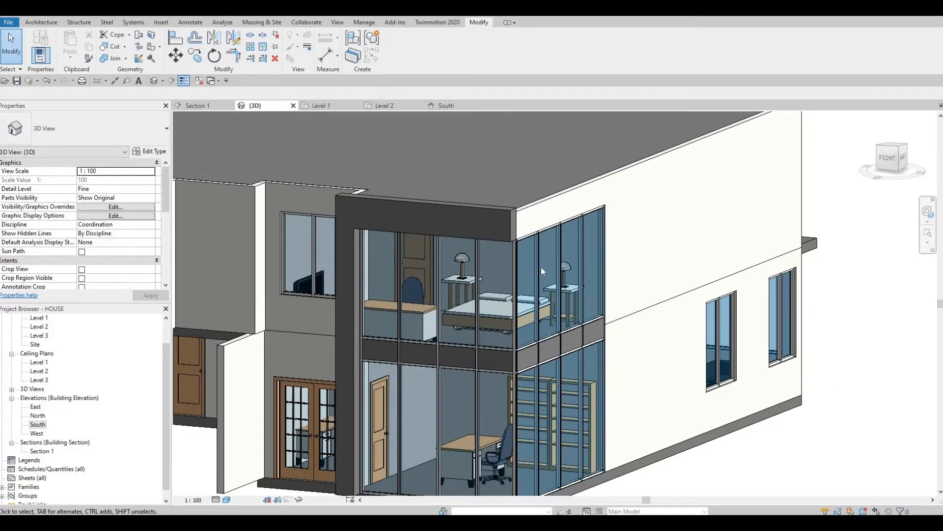
{"action": "left_click", "coordinate": [497, 310]}
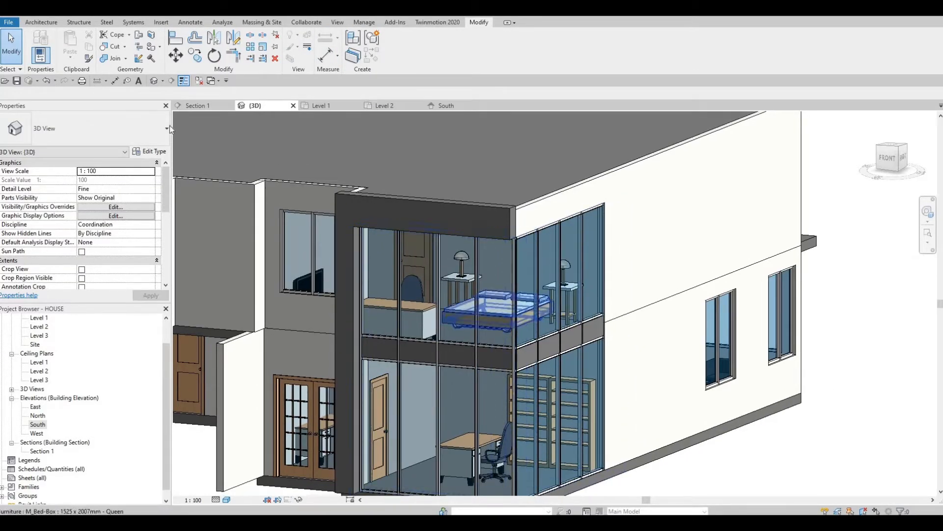
{"action": "middle_click_drag", "start_coordinate": [540, 267], "coordinate": [181, 436], "text": "shift"}
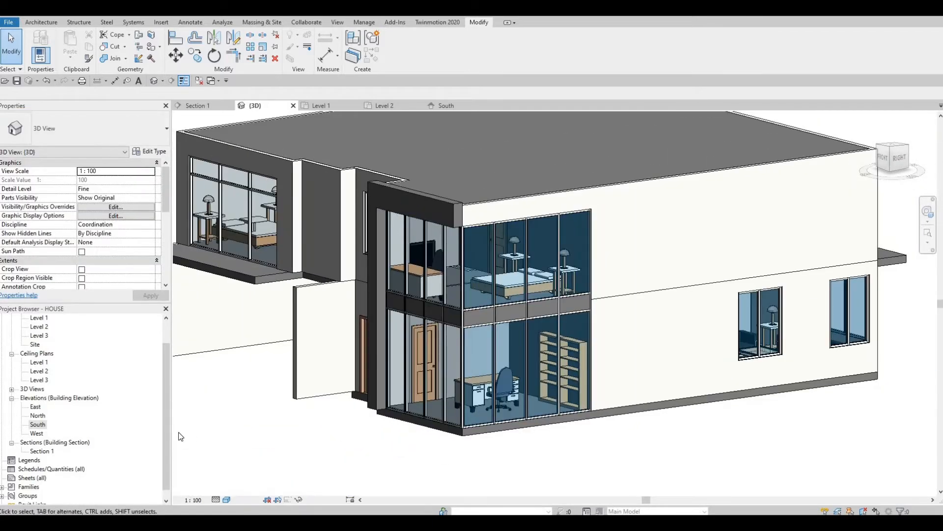
Step: In the East elevation, start a new in-place component in the Generic Models category, accepting the suggested name
{"action": "double_click", "coordinate": [35, 407]}
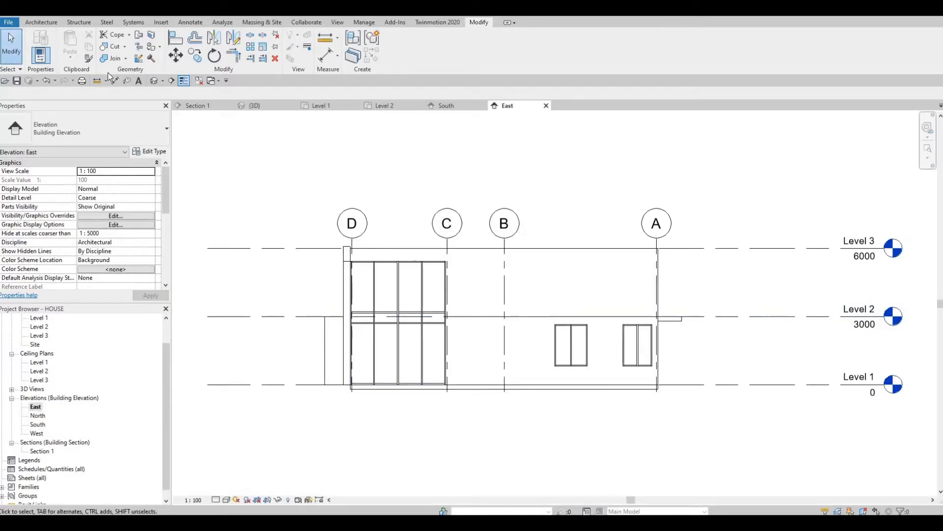
{"action": "left_click", "coordinate": [39, 22]}
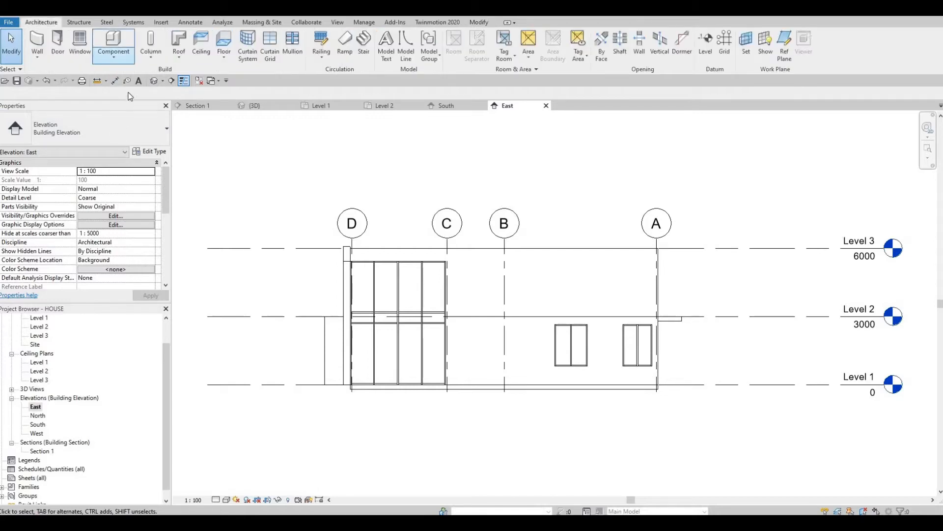
{"action": "left_click", "coordinate": [113, 57]}
{"action": "left_click", "coordinate": [130, 95]}
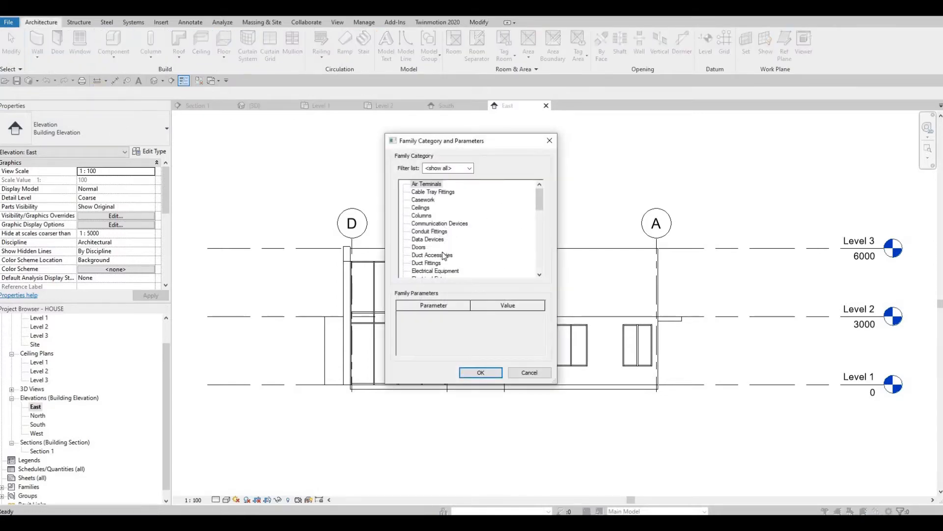
{"action": "scroll", "coordinate": [444, 256], "scroll_direction": "down", "scroll_amount": 3}
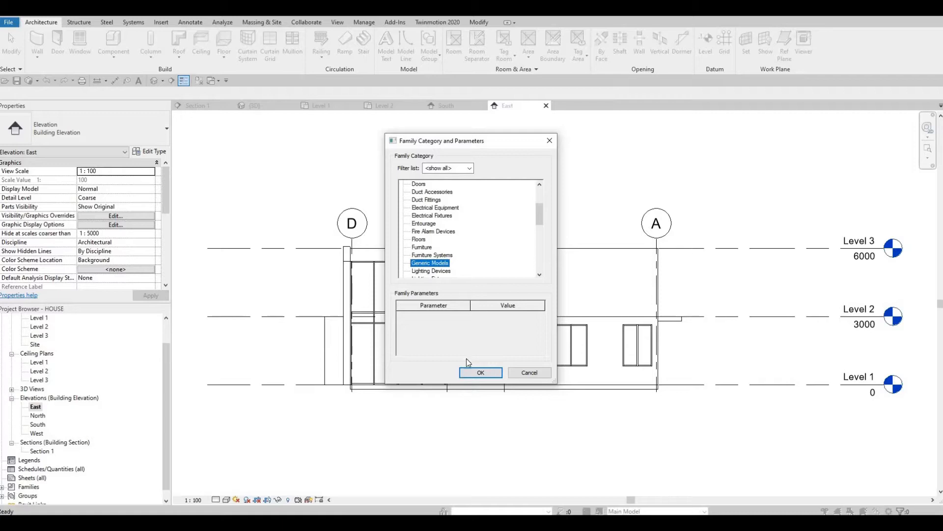
{"action": "key", "text": "Return"}
{"action": "left_click", "coordinate": [478, 282]}
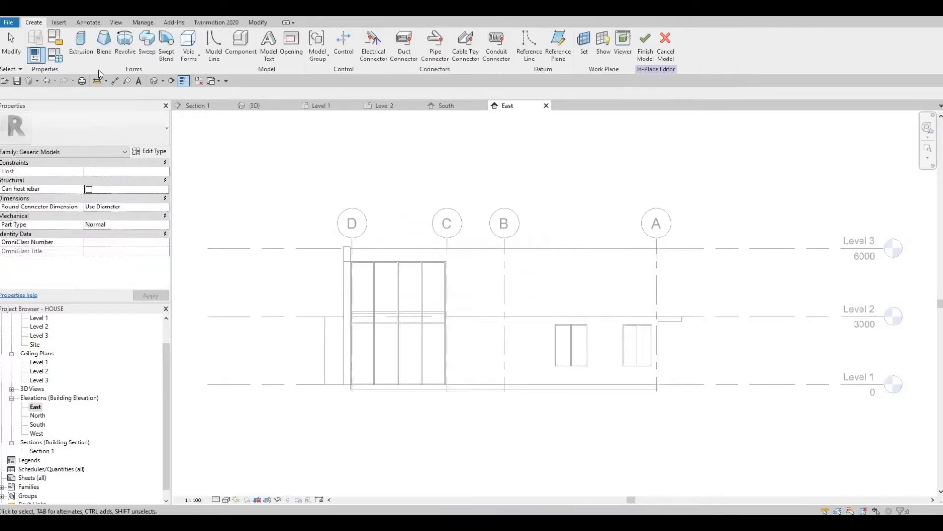
Step: Start an extrusion and pick the east exterior wall face above the curtain wall as its work plane
{"action": "left_click", "coordinate": [84, 49]}
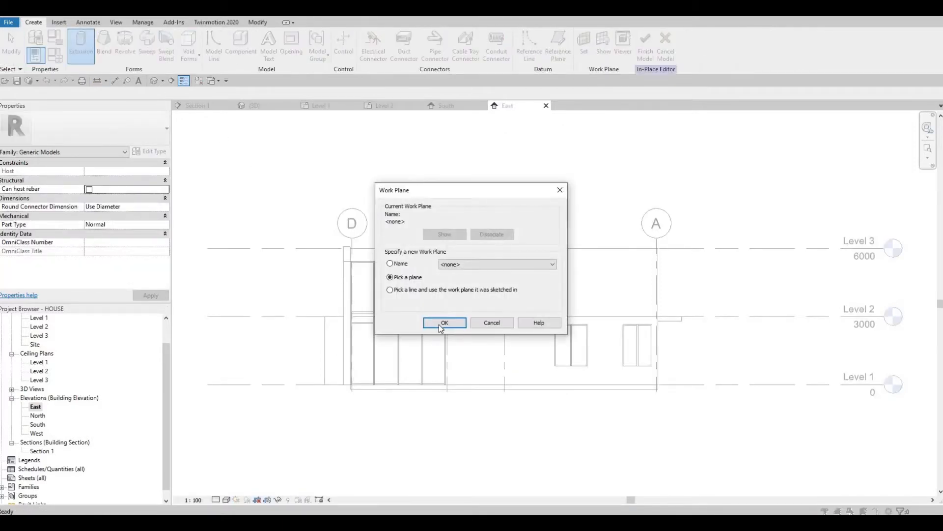
{"action": "key", "text": "Return"}
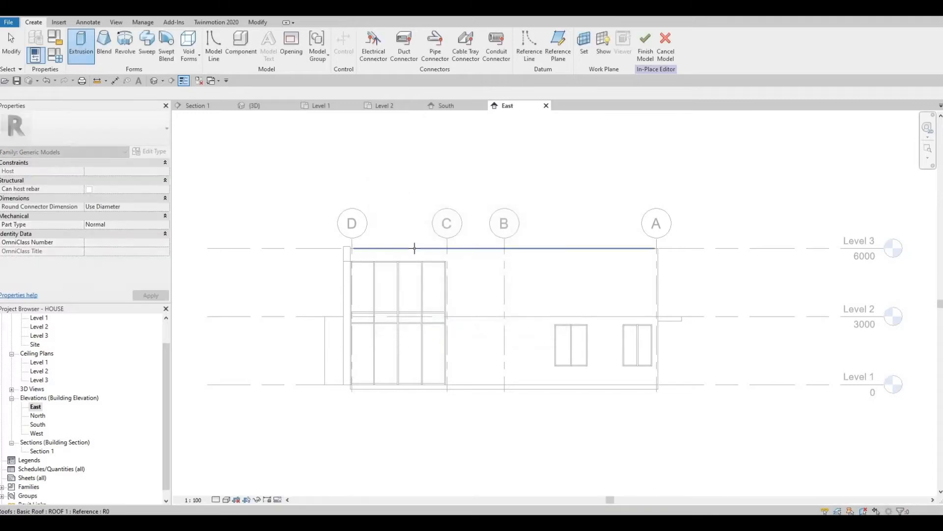
{"action": "key", "text": "Tab"}
{"action": "key", "text": "Tab"}
{"action": "key", "text": "Tab"}
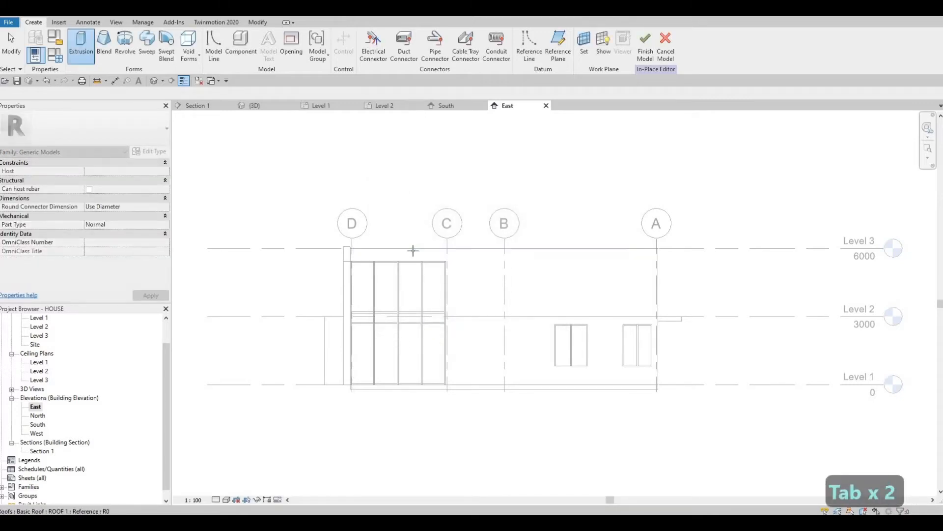
{"action": "left_click", "coordinate": [383, 261]}
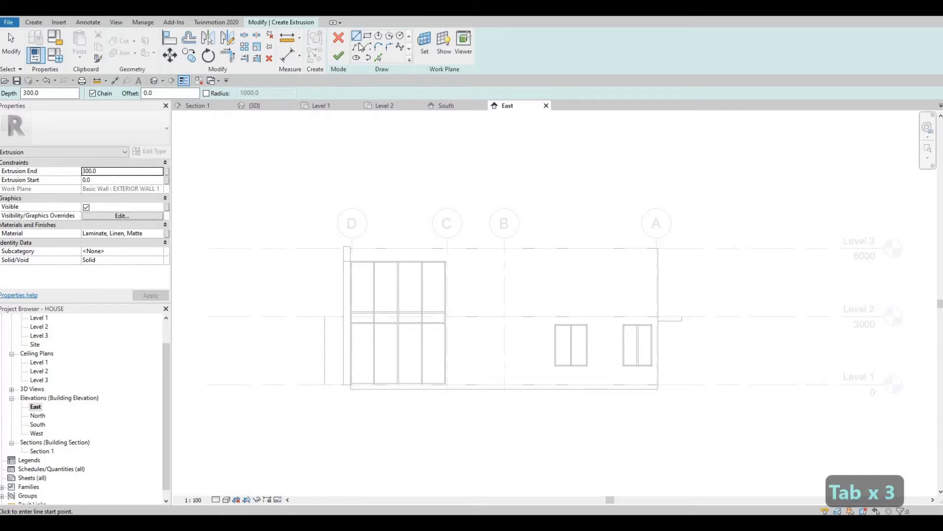
Step: Sketch a rectangle about 5014 by 640 mm above the curtain wall, from the existing frame's outer corner to just past grid C
{"action": "scroll", "coordinate": [326, 255], "scroll_direction": "up", "scroll_amount": 5}
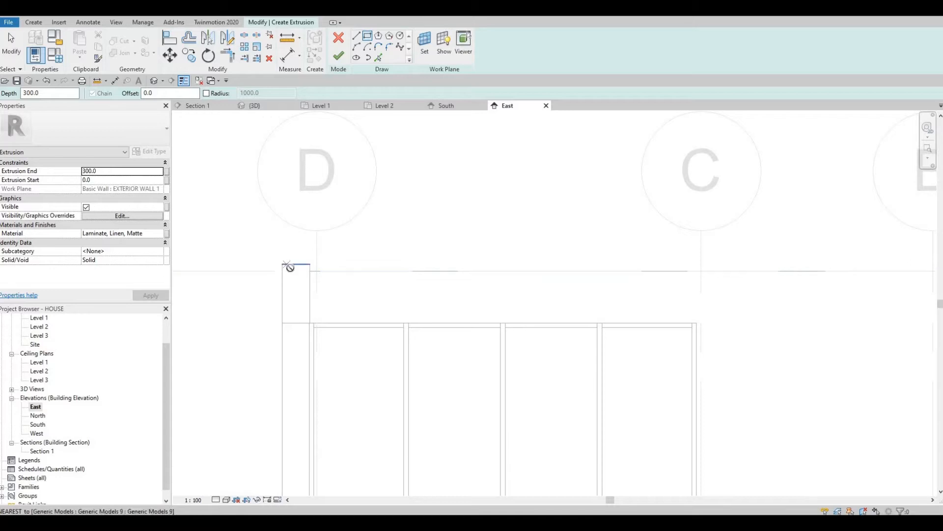
{"action": "left_click", "coordinate": [283, 265]}
{"action": "middle_click_drag", "start_coordinate": [715, 324], "coordinate": [636, 282]}
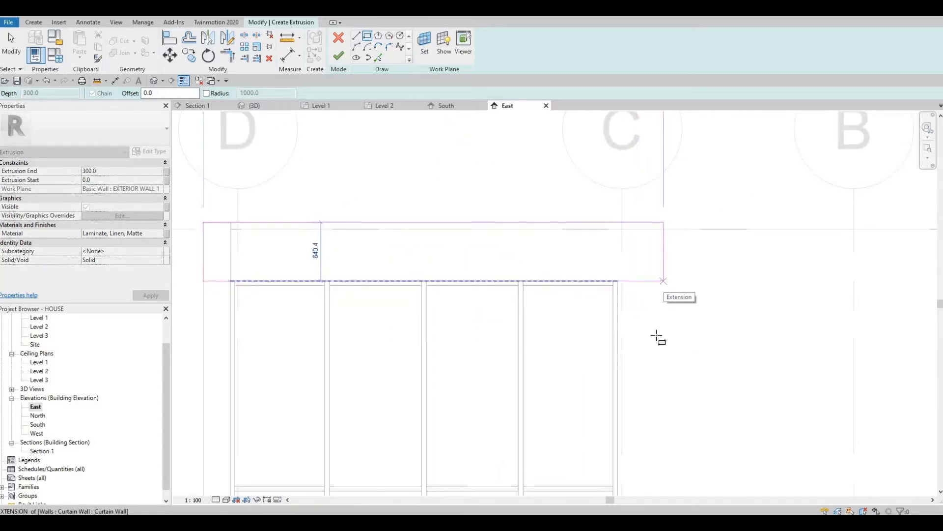
{"action": "left_click", "coordinate": [663, 281]}
{"action": "scroll", "coordinate": [610, 226], "scroll_direction": "down", "scroll_amount": 3}
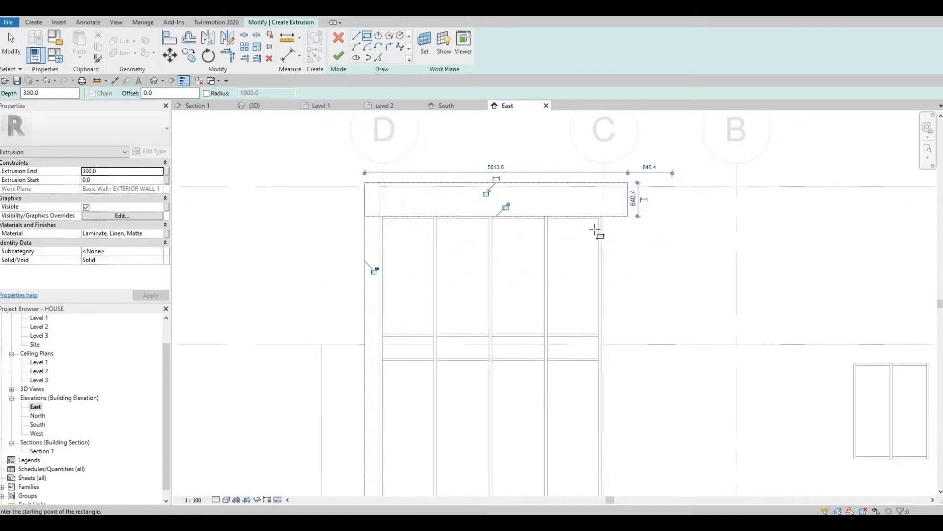
Step: Sketch a second rectangle from the first one's lower corner near grid C down to Level 1, along the curtain wall's edge
{"action": "left_click", "coordinate": [627, 216]}
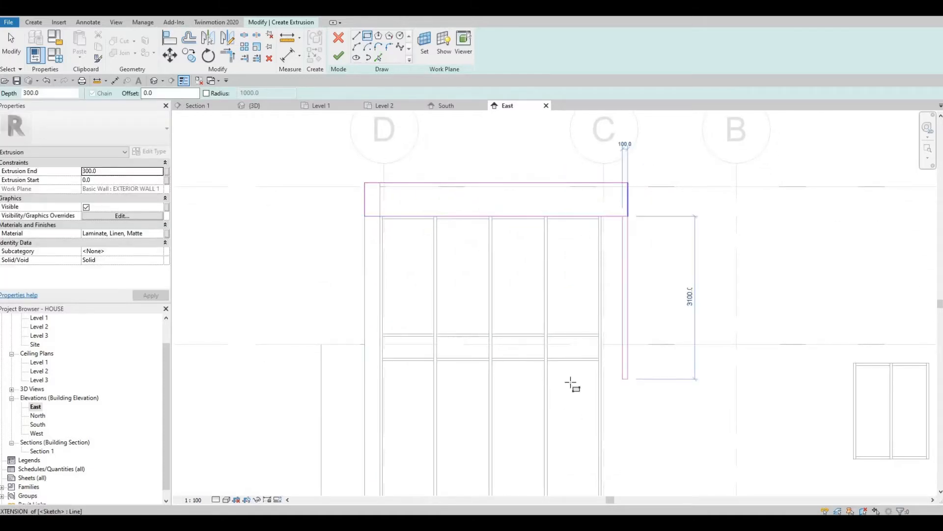
{"action": "middle_click_drag", "start_coordinate": [570, 382], "coordinate": [544, 175]}
{"action": "scroll", "coordinate": [582, 296], "scroll_direction": "up", "scroll_amount": 2}
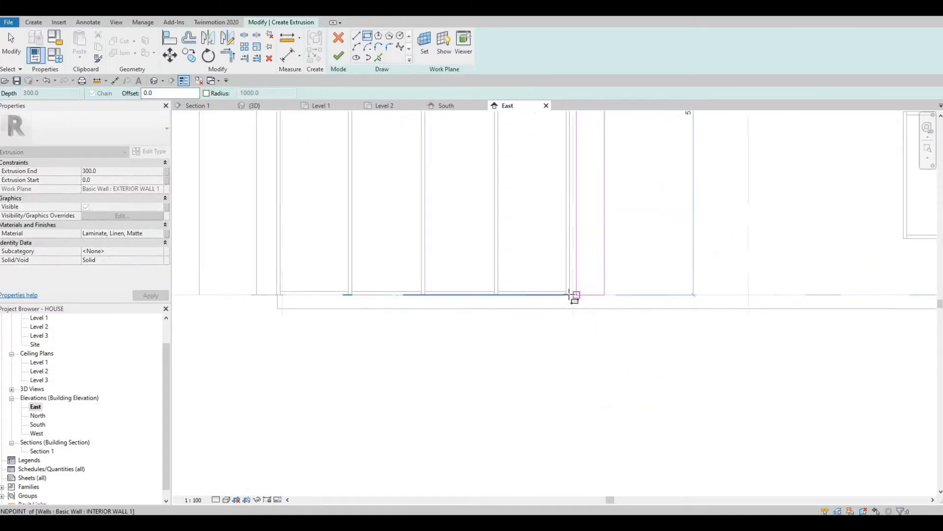
{"action": "left_click", "coordinate": [574, 296]}
{"action": "key", "text": "Escape"}
{"action": "scroll", "coordinate": [529, 390], "scroll_direction": "down", "scroll_amount": 3}
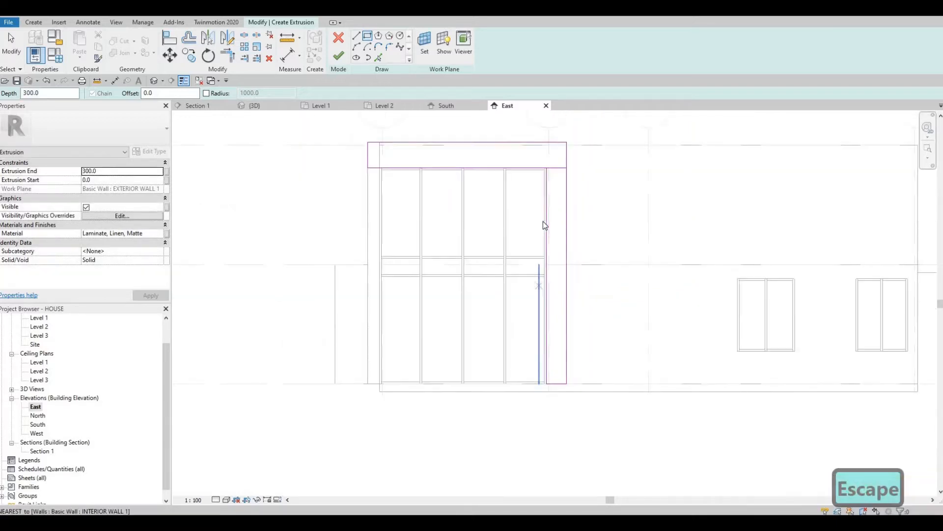
{"action": "key", "text": "Escape"}
{"action": "key", "text": "Escape"}
{"action": "key", "text": "Escape"}
Step: Delete the overlapping sketch lines near grid C and trim the remaining lines into one closed L-shaped outline
{"action": "scroll", "coordinate": [585, 297], "scroll_direction": "up", "scroll_amount": 3}
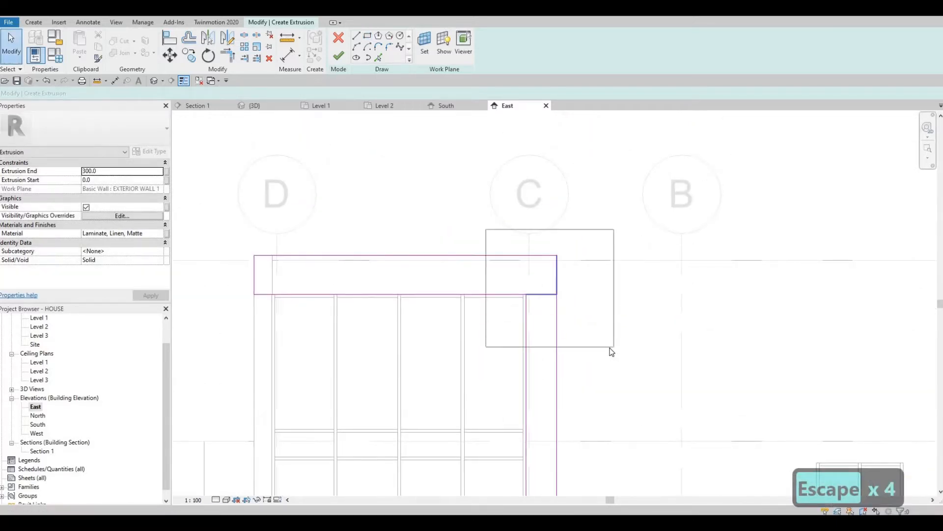
{"action": "left_click_drag", "start_coordinate": [610, 348], "coordinate": [609, 347]}
{"action": "key", "text": "Delete"}
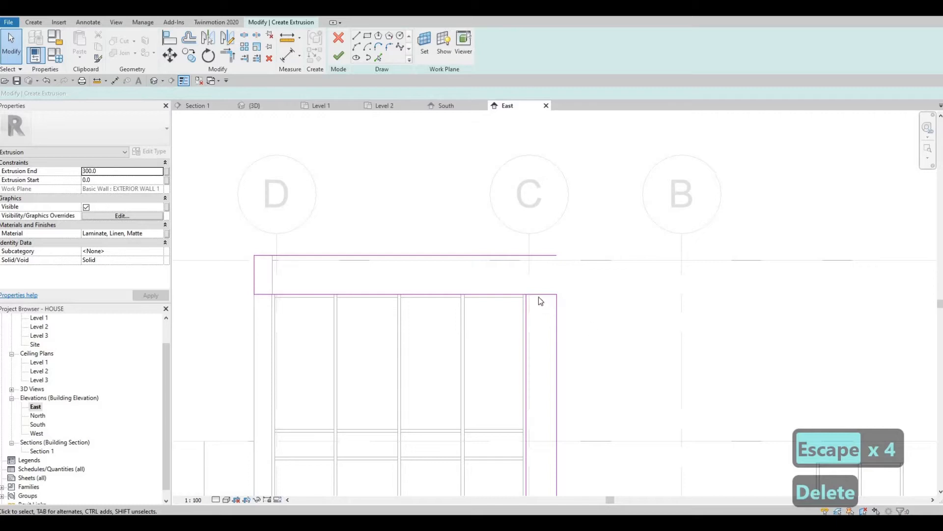
{"action": "key", "text": "t"}
{"action": "key", "text": "r"}
{"action": "left_click", "coordinate": [520, 255]}
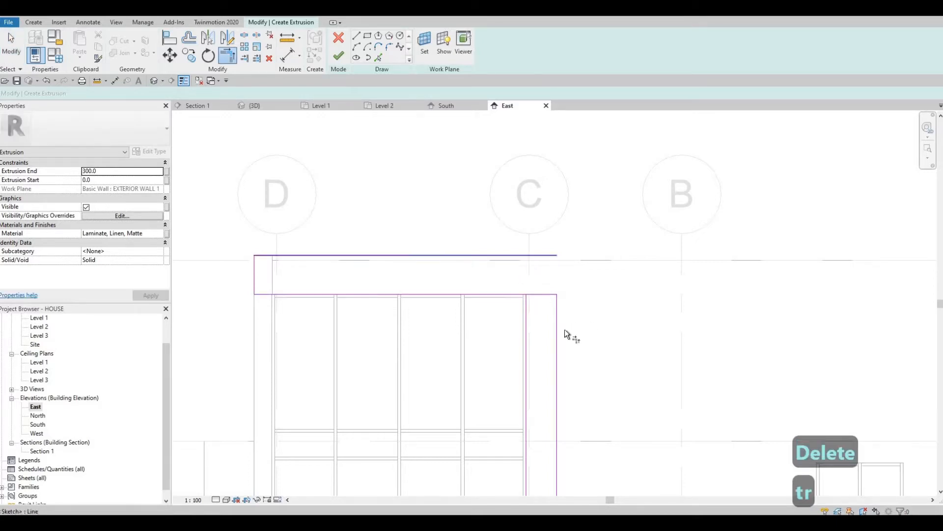
{"action": "left_click", "coordinate": [557, 304]}
{"action": "left_click", "coordinate": [520, 294]}
{"action": "left_click", "coordinate": [526, 306]}
Step: Finish the L-shaped extrusion sketch and the in-place model, and return to the 3D view
{"action": "middle_click_drag", "start_coordinate": [396, 214], "coordinate": [399, 211]}
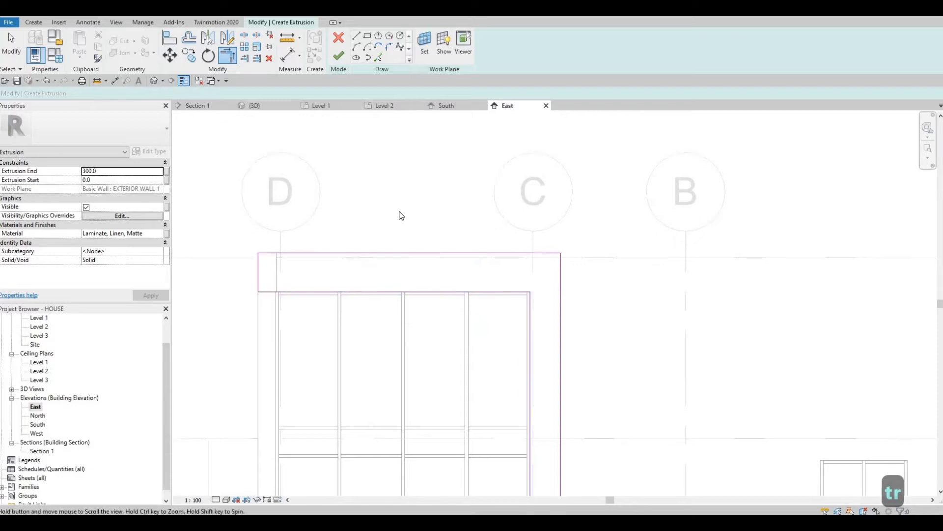
{"action": "scroll", "coordinate": [402, 216], "scroll_direction": "down", "scroll_amount": 2}
{"action": "key", "text": "Escape"}
{"action": "key", "text": "Escape"}
{"action": "left_click", "coordinate": [339, 56]}
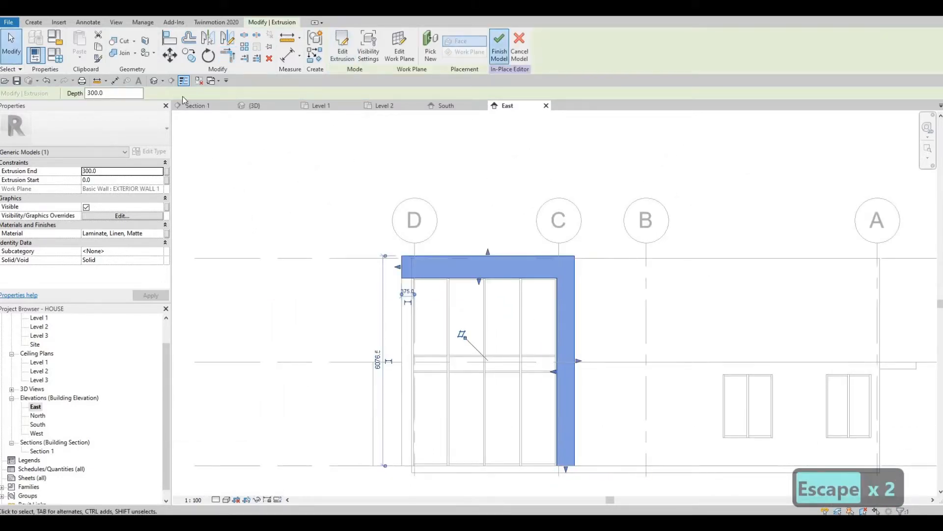
{"action": "left_click", "coordinate": [154, 81]}
Step: Examine the finished frame around the corner curtain wall and the front facade from several angles in 3D
{"action": "scroll", "coordinate": [555, 291], "scroll_direction": "up", "scroll_amount": 5}
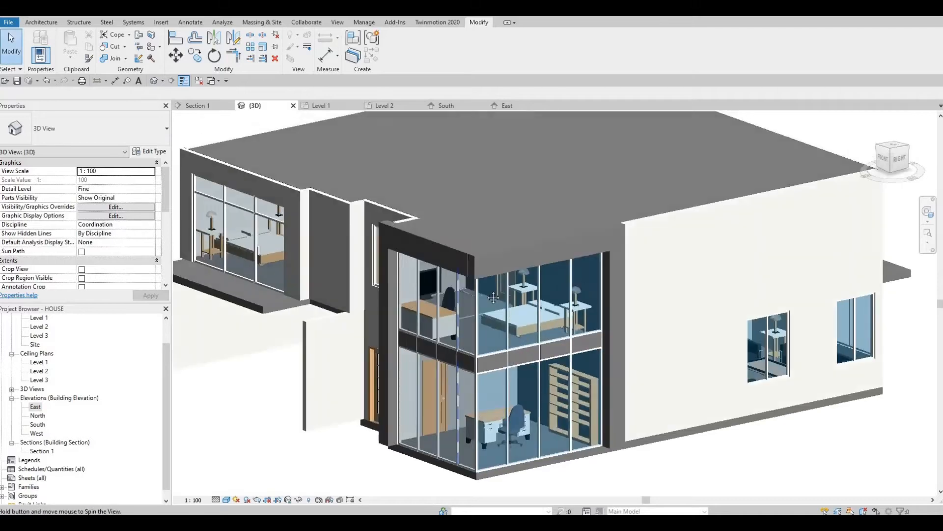
{"action": "middle_click_drag", "start_coordinate": [555, 292], "coordinate": [535, 212]}
{"action": "mouse_move", "coordinate": [535, 293]}
{"action": "middle_mouse_down", "text": "shift"}
{"action": "mouse_move", "coordinate": [568, 276]}
{"action": "mouse_move", "coordinate": [570, 311]}
{"action": "mouse_move", "coordinate": [495, 284]}
{"action": "mouse_move", "coordinate": [531, 371]}
{"action": "mouse_move", "coordinate": [545, 354]}
{"action": "mouse_move", "coordinate": [627, 361]}
{"action": "mouse_move", "coordinate": [443, 324]}
{"action": "mouse_move", "coordinate": [544, 321]}
{"action": "mouse_move", "coordinate": [541, 299]}
{"action": "middle_mouse_up", "text": "shift"}
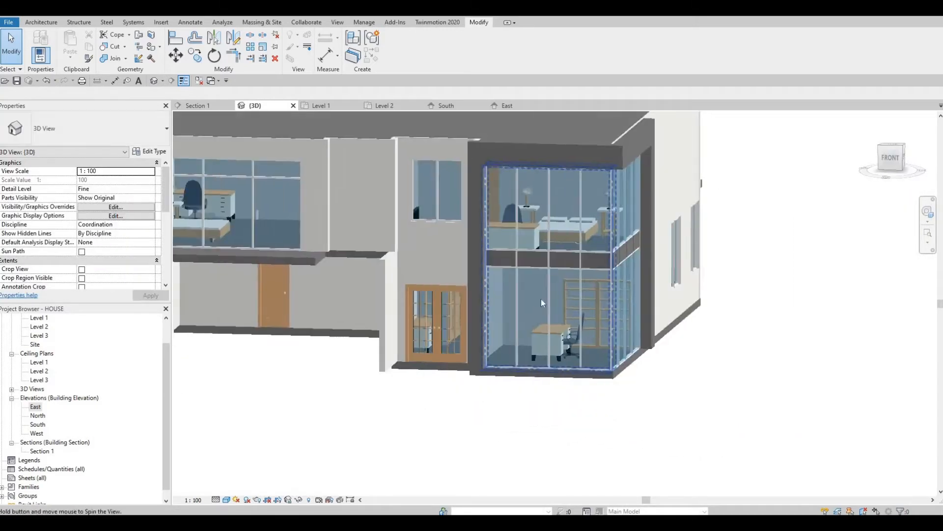
{"action": "middle_click_drag", "start_coordinate": [570, 188], "coordinate": [528, 222], "text": "shift"}
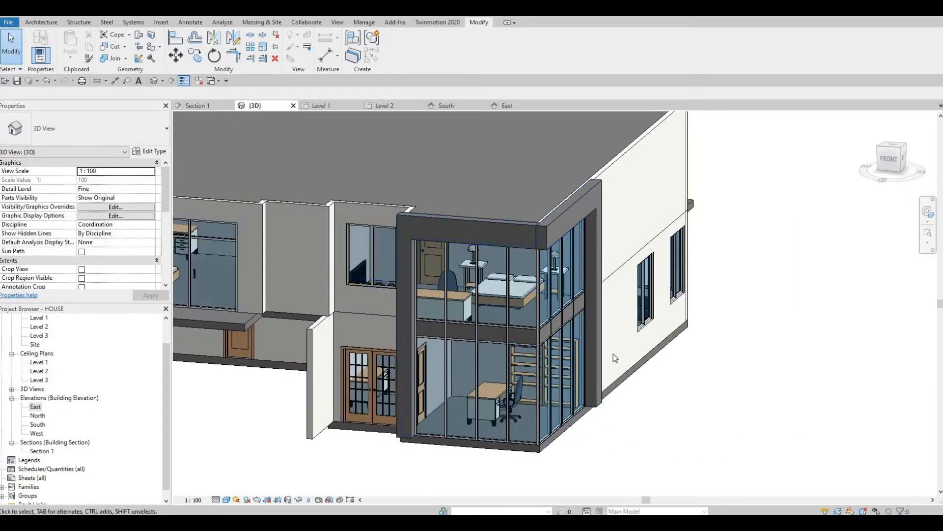
{"action": "middle_click_drag", "start_coordinate": [408, 211], "coordinate": [481, 284], "text": "shift"}
{"action": "middle_click_drag", "start_coordinate": [640, 381], "coordinate": [468, 306]}
{"action": "scroll", "coordinate": [531, 310], "scroll_direction": "up", "scroll_amount": 2}
{"action": "scroll", "coordinate": [501, 285], "scroll_direction": "up", "scroll_amount": 2}
{"action": "scroll", "coordinate": [478, 310], "scroll_direction": "up", "scroll_amount": 1}
{"action": "scroll", "coordinate": [464, 252], "scroll_direction": "down", "scroll_amount": 5}
{"action": "middle_click_drag", "start_coordinate": [461, 253], "coordinate": [497, 169], "text": "shift"}
{"action": "middle_click_drag", "start_coordinate": [271, 222], "coordinate": [515, 218]}
{"action": "scroll", "coordinate": [463, 229], "scroll_direction": "up", "scroll_amount": 3}
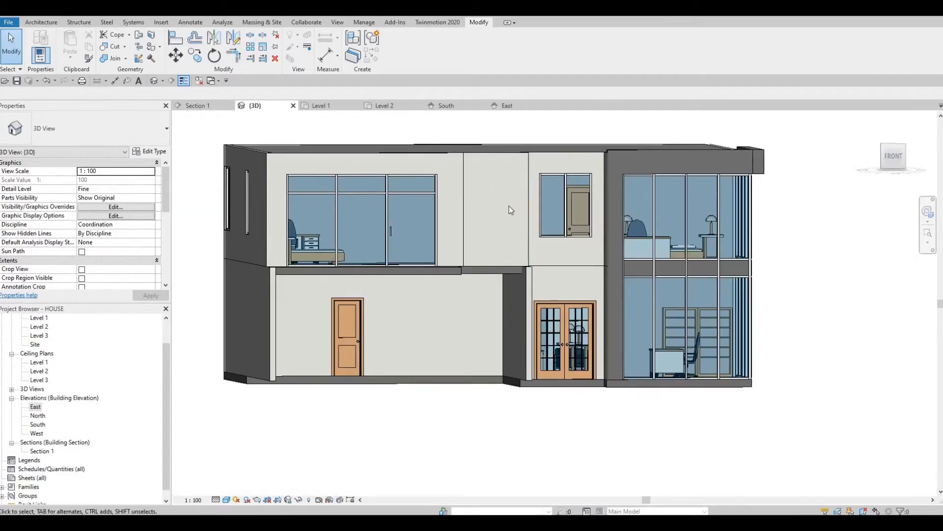
{"action": "middle_click_drag", "start_coordinate": [510, 167], "coordinate": [509, 170]}
{"action": "scroll", "coordinate": [476, 211], "scroll_direction": "up", "scroll_amount": 2}
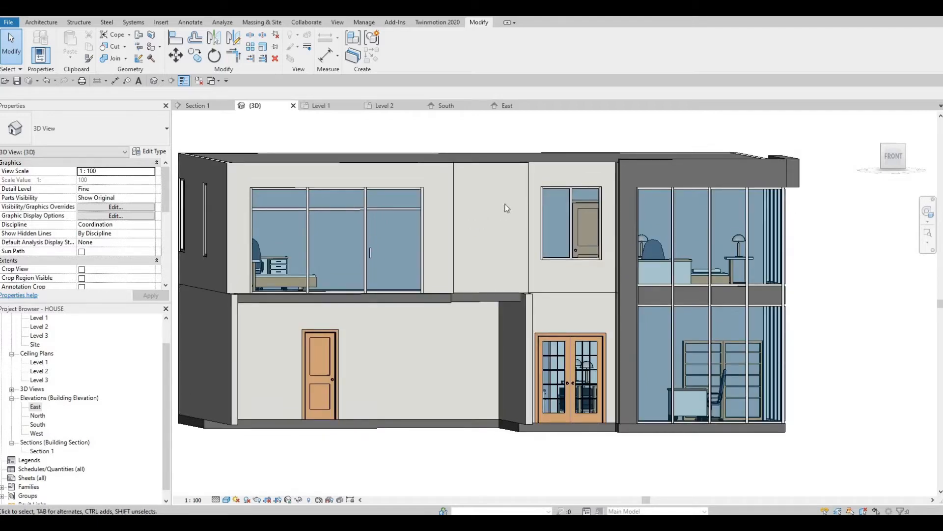
{"action": "scroll", "coordinate": [504, 210], "scroll_direction": "down", "scroll_amount": 3}
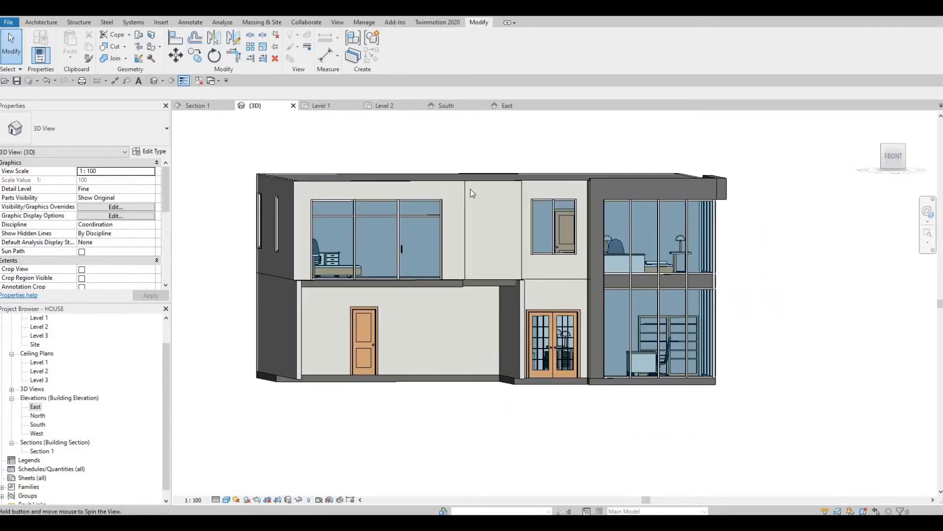
{"action": "middle_click_drag", "start_coordinate": [471, 189], "coordinate": [331, 166], "text": "shift"}
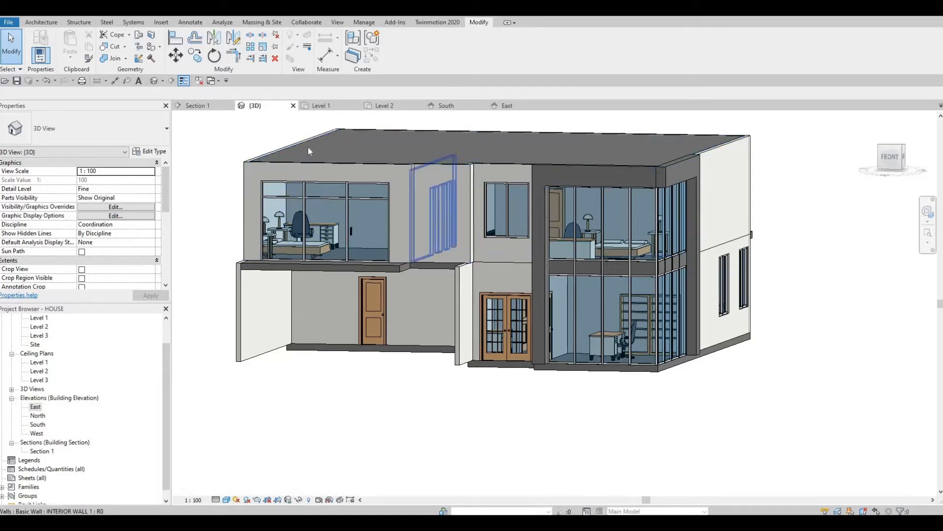
{"action": "middle_click_drag", "start_coordinate": [383, 180], "coordinate": [417, 257], "text": "shift"}
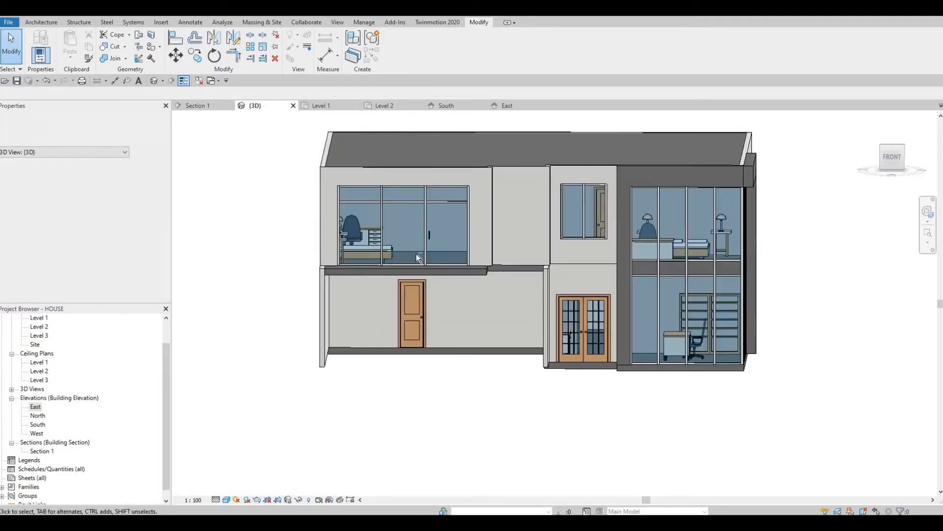
{"action": "middle_click_drag", "start_coordinate": [414, 302], "coordinate": [386, 306], "text": "shift"}
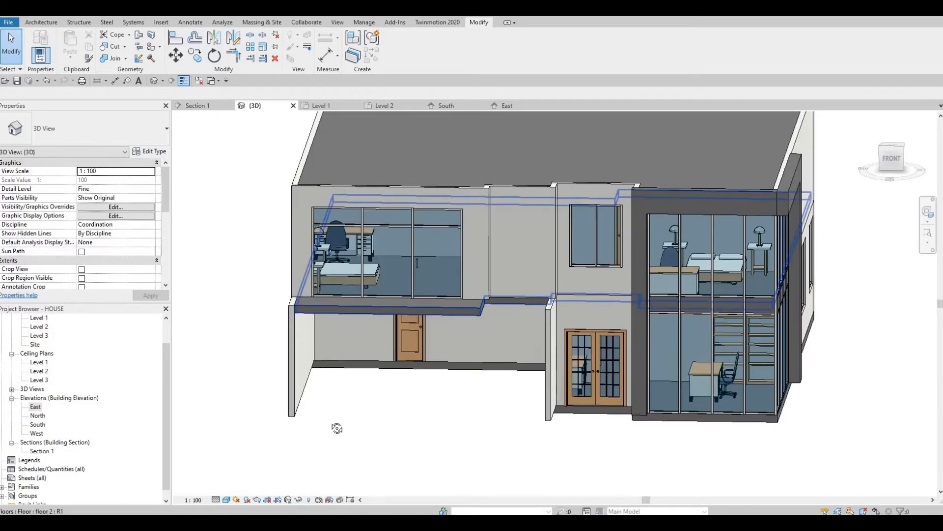
Step: Open the boundary of the floor 2 slab for editing and show its rear projection in the Level 2 floor plan
{"action": "middle_click_drag", "start_coordinate": [337, 428], "coordinate": [508, 283], "text": "shift"}
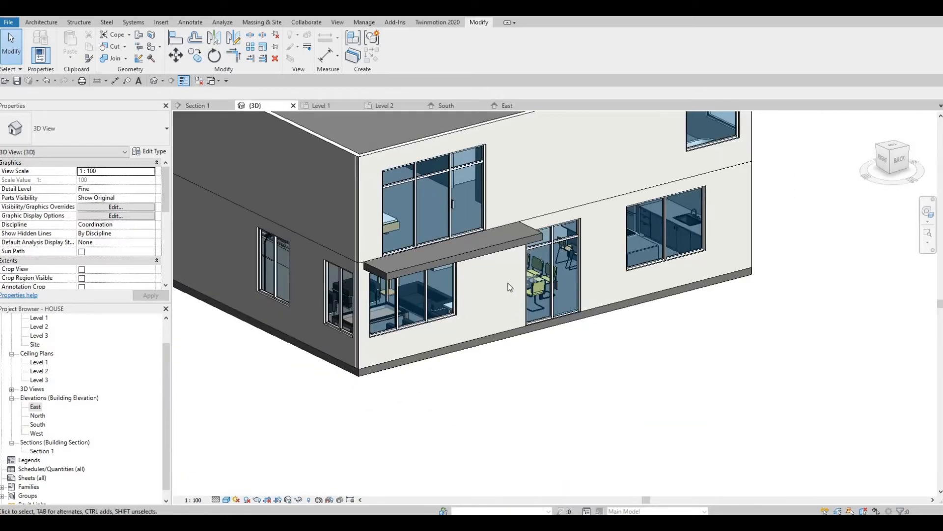
{"action": "scroll", "coordinate": [506, 282], "scroll_direction": "up", "scroll_amount": 1}
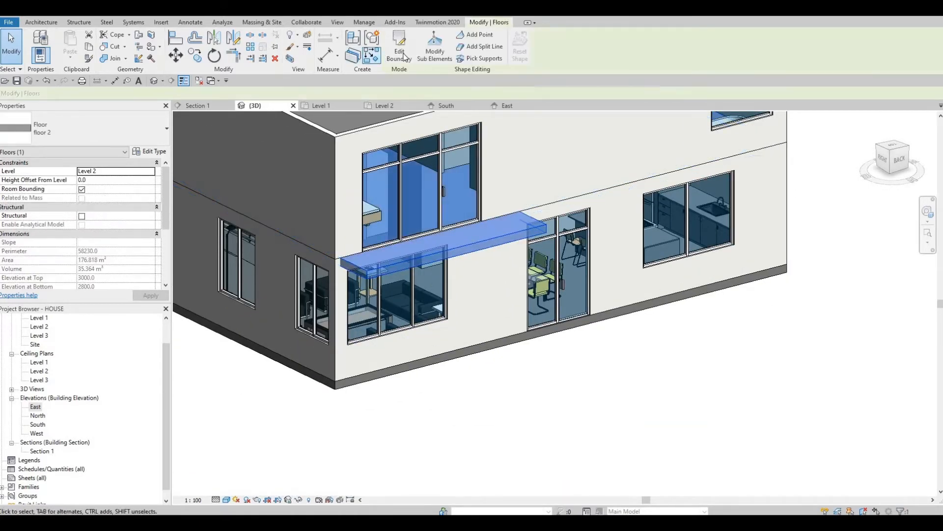
{"action": "left_click", "coordinate": [404, 55]}
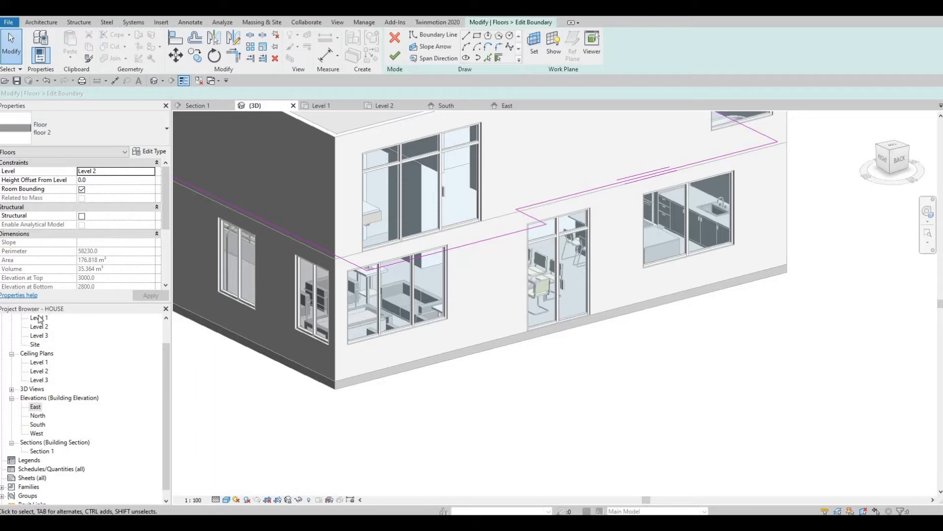
{"action": "scroll", "coordinate": [40, 357], "scroll_direction": "up", "scroll_amount": 1}
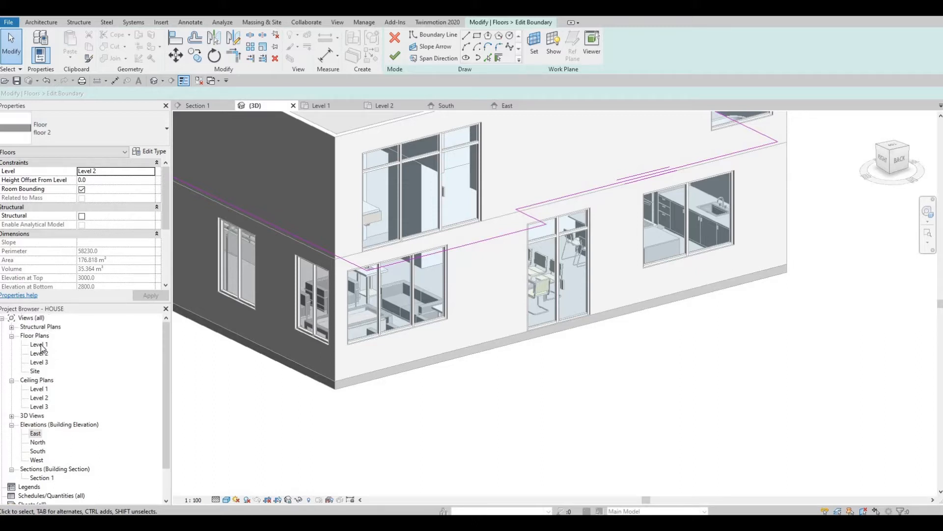
{"action": "double_click", "coordinate": [39, 352]}
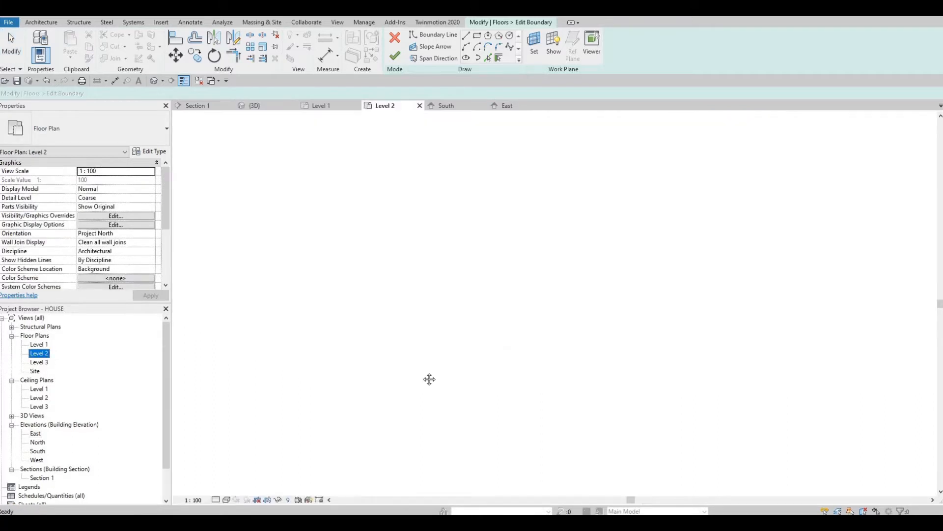
{"action": "scroll", "coordinate": [460, 274], "scroll_direction": "up", "scroll_amount": 4}
{"action": "scroll", "coordinate": [459, 274], "scroll_direction": "up", "scroll_amount": 2}
{"action": "key", "text": "Escape"}
{"action": "key", "text": "Escape"}
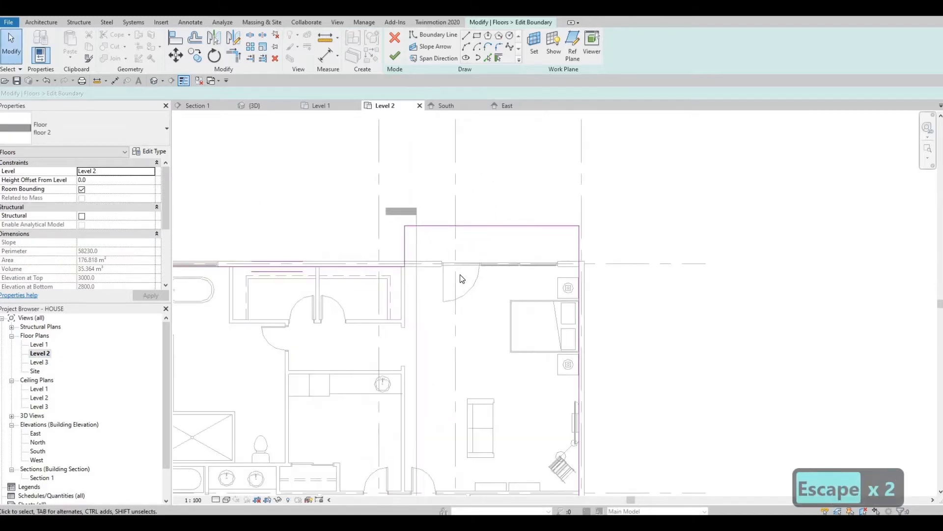
Step: Trim the floor 2 boundary into a straight edge along the rear wall and delete the leftover lines of the rear projection
{"action": "key", "text": "t"}
{"action": "key", "text": "r"}
{"action": "left_click", "coordinate": [388, 267]}
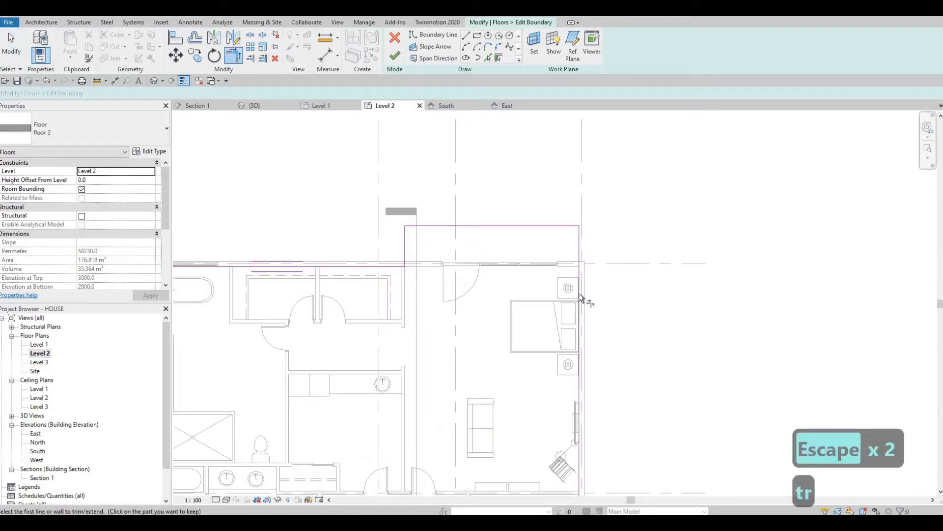
{"action": "left_click", "coordinate": [575, 267]}
{"action": "key", "text": "Escape"}
{"action": "key", "text": "Escape"}
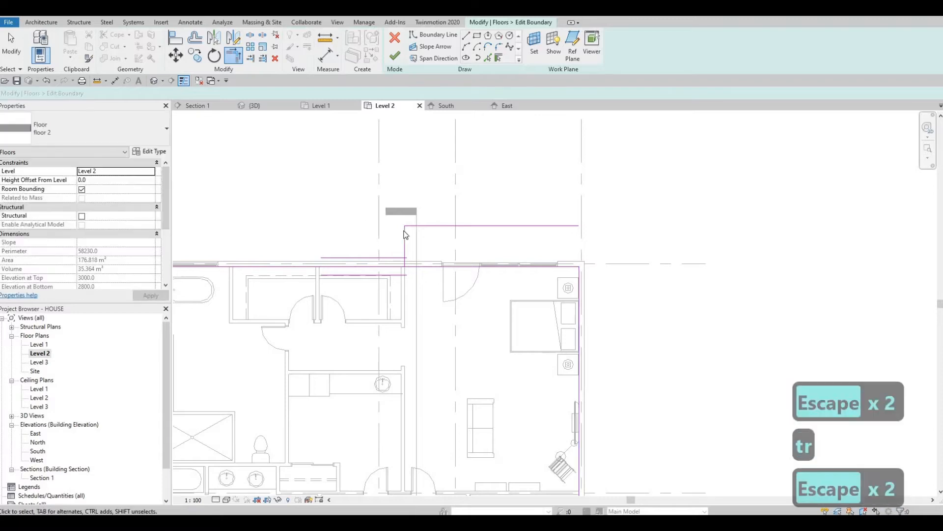
{"action": "left_click", "coordinate": [405, 241]}
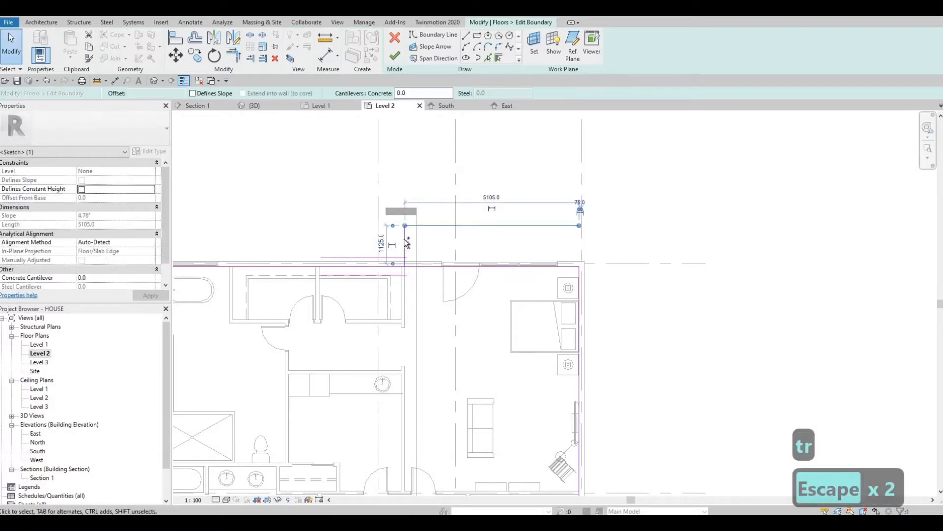
{"action": "key", "text": "Delete"}
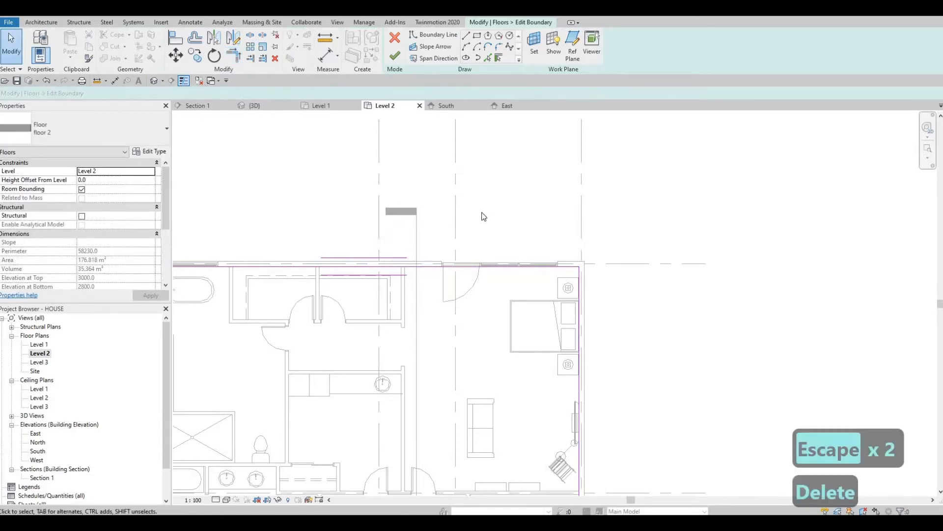
Step: Move the front projection's outer boundary line back to the bedroom window wall and finish the floor 2 boundary edit
{"action": "scroll", "coordinate": [440, 381], "scroll_direction": "down", "scroll_amount": 5}
{"action": "scroll", "coordinate": [449, 290], "scroll_direction": "up", "scroll_amount": 4}
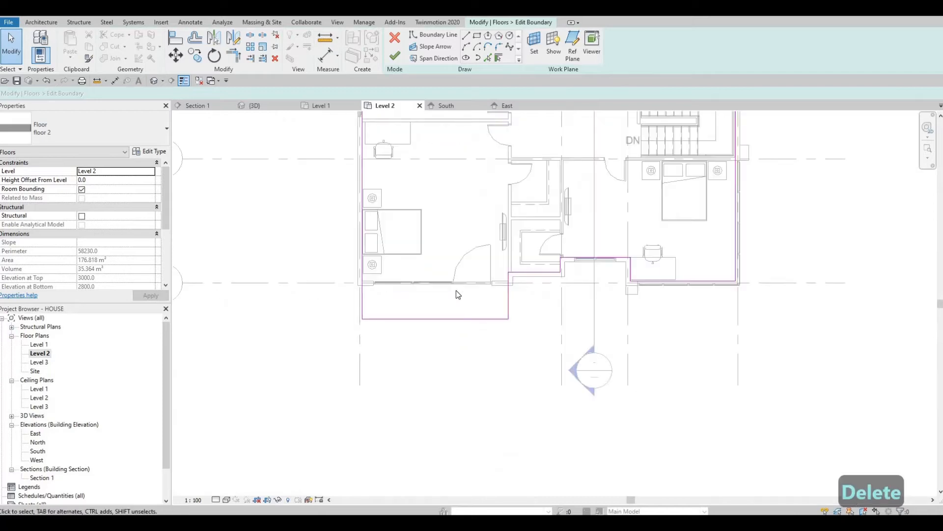
{"action": "scroll", "coordinate": [470, 292], "scroll_direction": "up", "scroll_amount": 2}
{"action": "scroll", "coordinate": [363, 291], "scroll_direction": "up", "scroll_amount": 1}
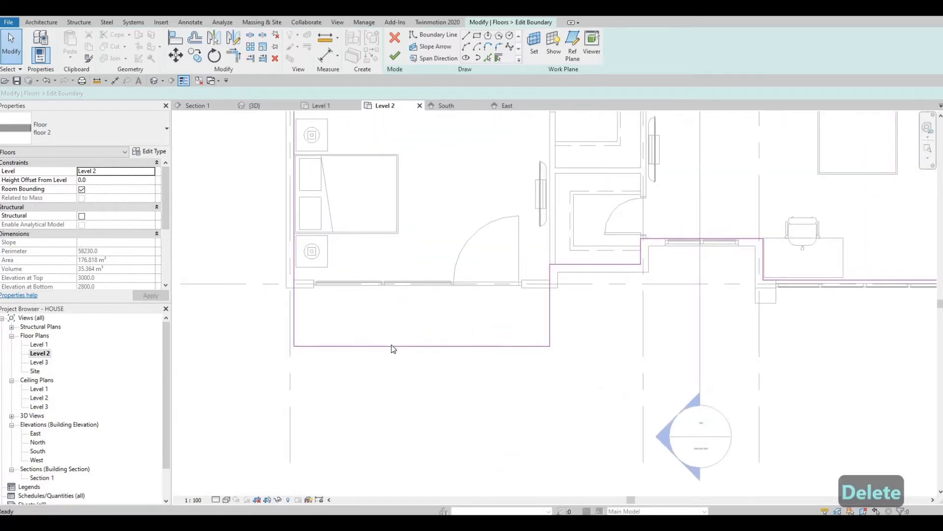
{"action": "left_click", "coordinate": [440, 347]}
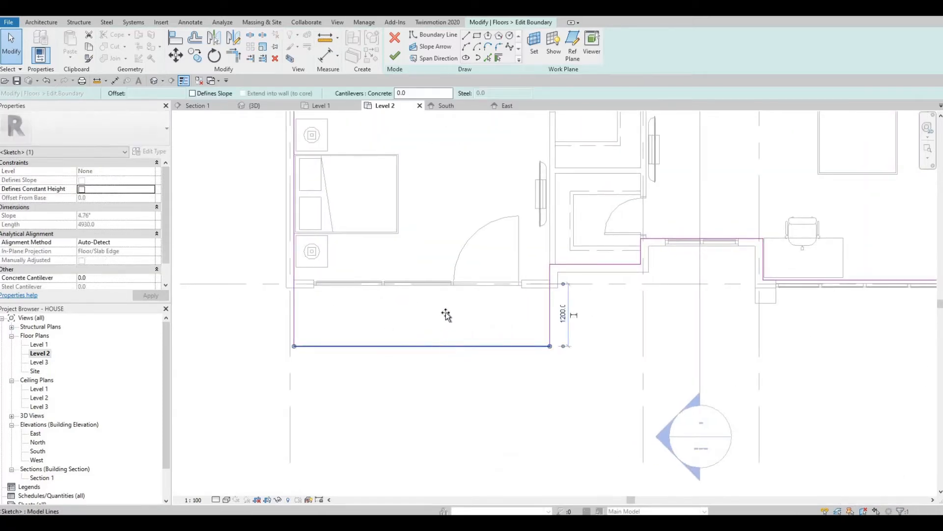
{"action": "left_click_drag", "start_coordinate": [453, 283], "coordinate": [452, 279]}
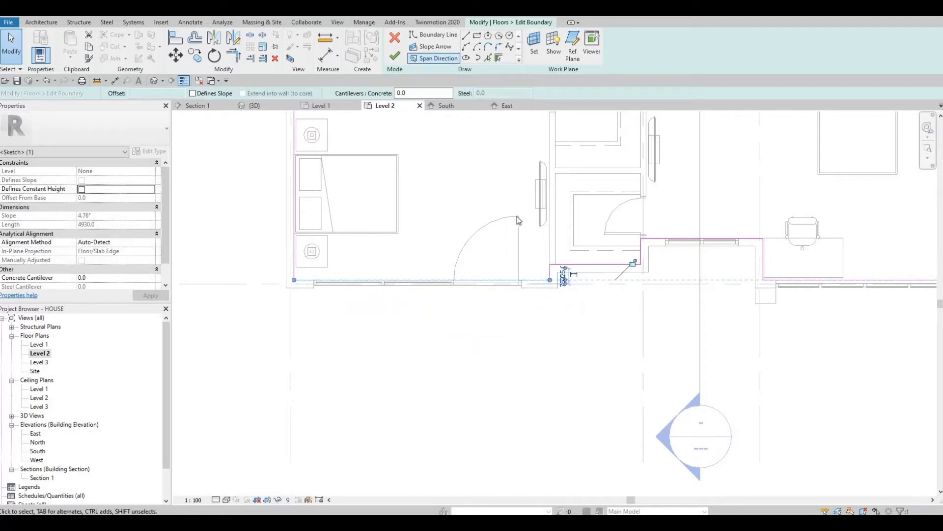
{"action": "left_click", "coordinate": [395, 57]}
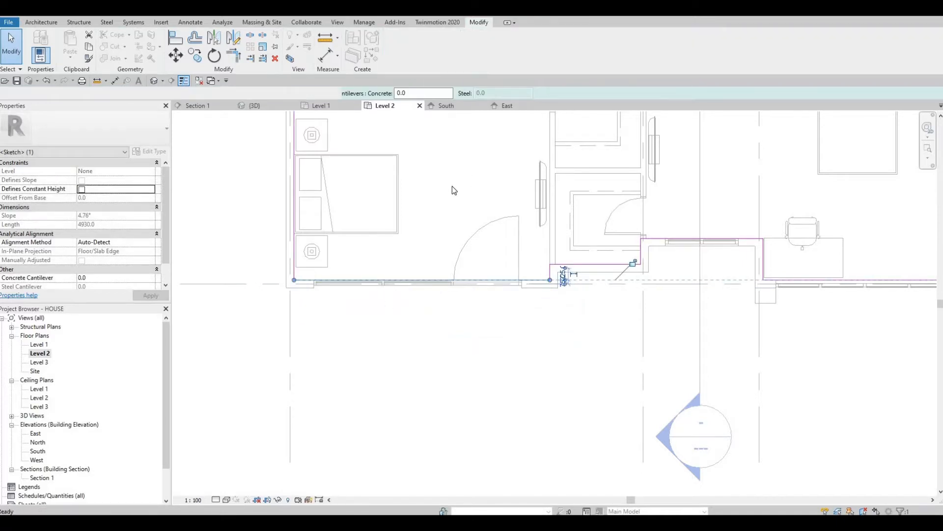
Step: Show the house in 3D and examine the front edge of the floor 2 slab from several angles
{"action": "left_click", "coordinate": [154, 80]}
{"action": "middle_click_drag", "start_coordinate": [588, 388], "coordinate": [376, 270], "text": "shift"}
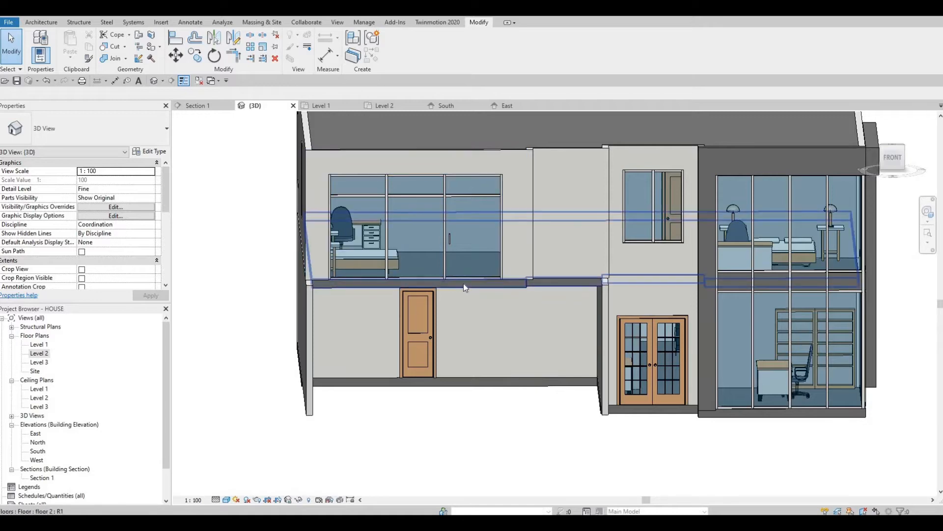
{"action": "middle_click_drag", "start_coordinate": [496, 322], "coordinate": [496, 350], "text": "shift"}
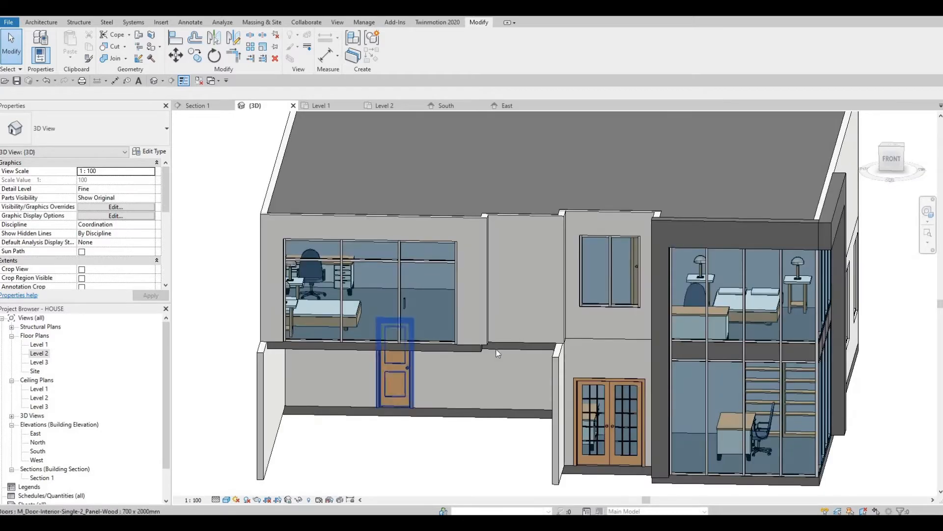
{"action": "middle_click_drag", "start_coordinate": [436, 433], "coordinate": [493, 398]}
{"action": "middle_click_drag", "start_coordinate": [550, 276], "coordinate": [475, 416], "text": "shift"}
{"action": "middle_click_drag", "start_coordinate": [455, 418], "coordinate": [511, 400], "text": "shift"}
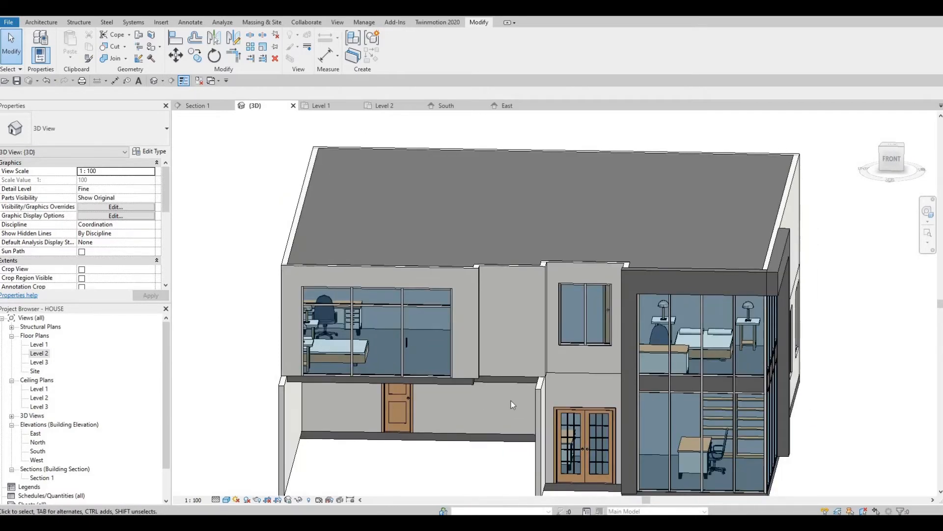
{"action": "scroll", "coordinate": [511, 400], "scroll_direction": "up", "scroll_amount": 4}
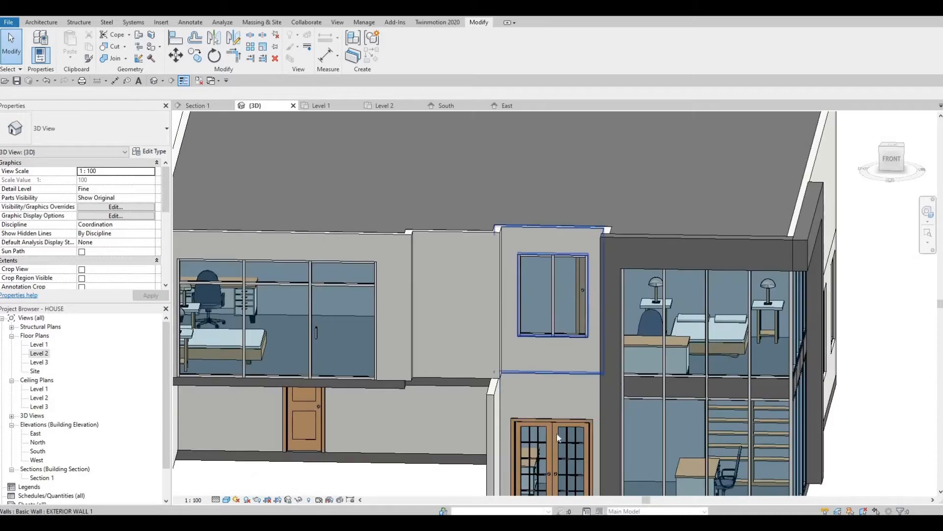
Step: Select the Level 1 wall around the double entrance door and examine how it meets the walls above and beside it
{"action": "left_click", "coordinate": [556, 433]}
{"action": "scroll", "coordinate": [479, 430], "scroll_direction": "up", "scroll_amount": 3}
{"action": "key", "text": "Escape"}
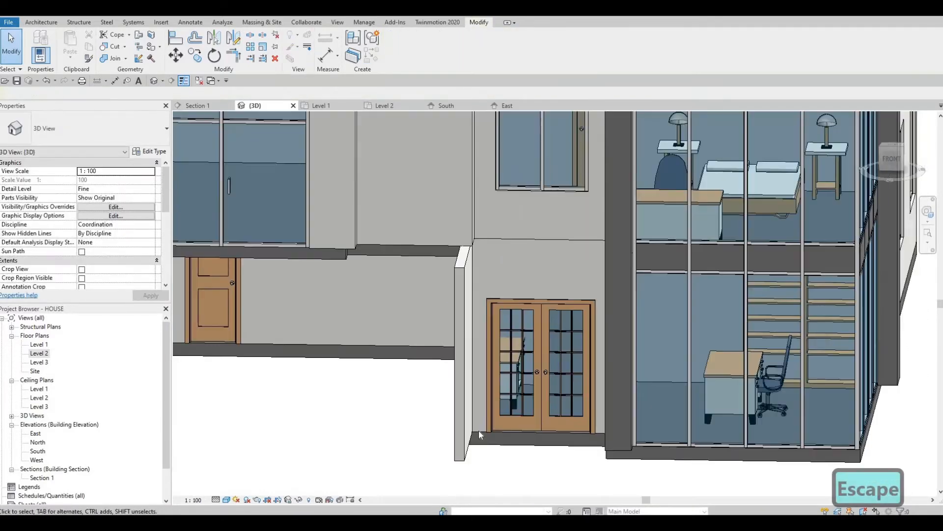
{"action": "left_click", "coordinate": [478, 430]}
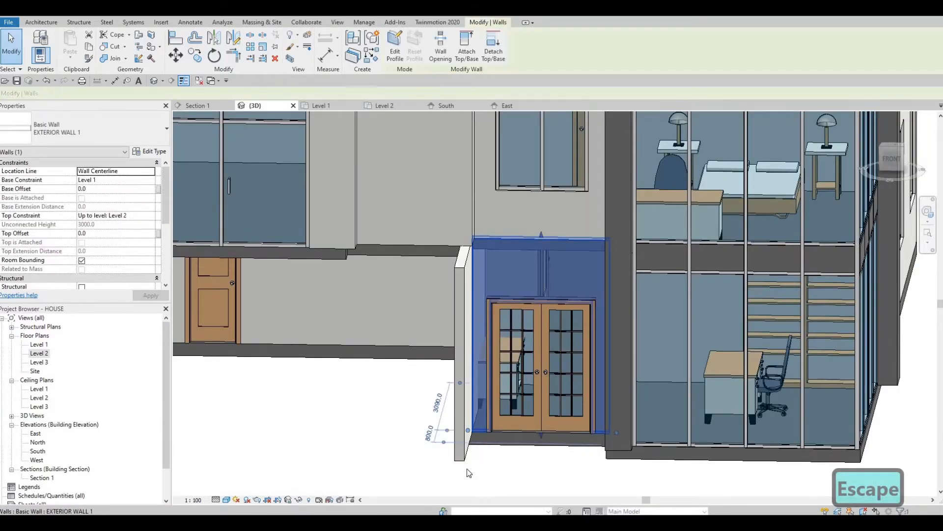
{"action": "scroll", "coordinate": [530, 266], "scroll_direction": "up", "scroll_amount": 5}
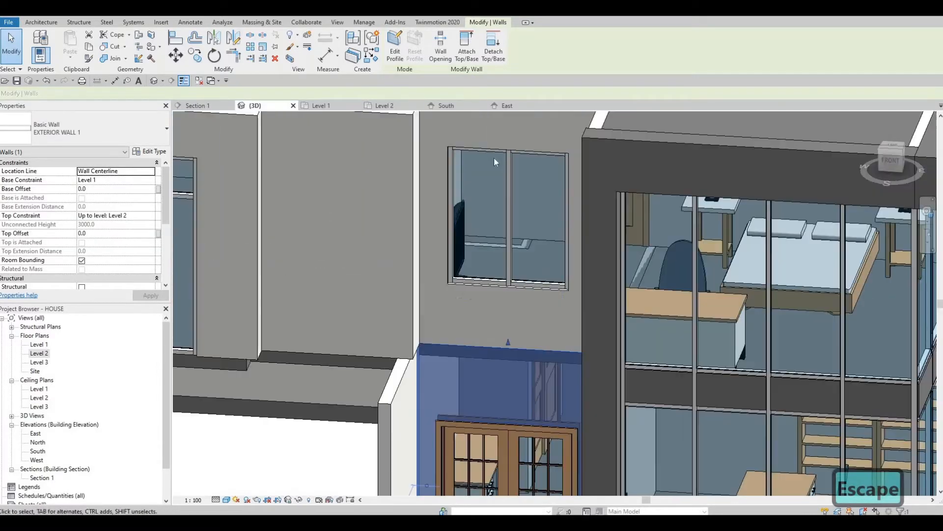
{"action": "scroll", "coordinate": [494, 158], "scroll_direction": "up", "scroll_amount": 1}
{"action": "middle_click_drag", "start_coordinate": [457, 146], "coordinate": [455, 209]}
{"action": "scroll", "coordinate": [457, 197], "scroll_direction": "down", "scroll_amount": 1}
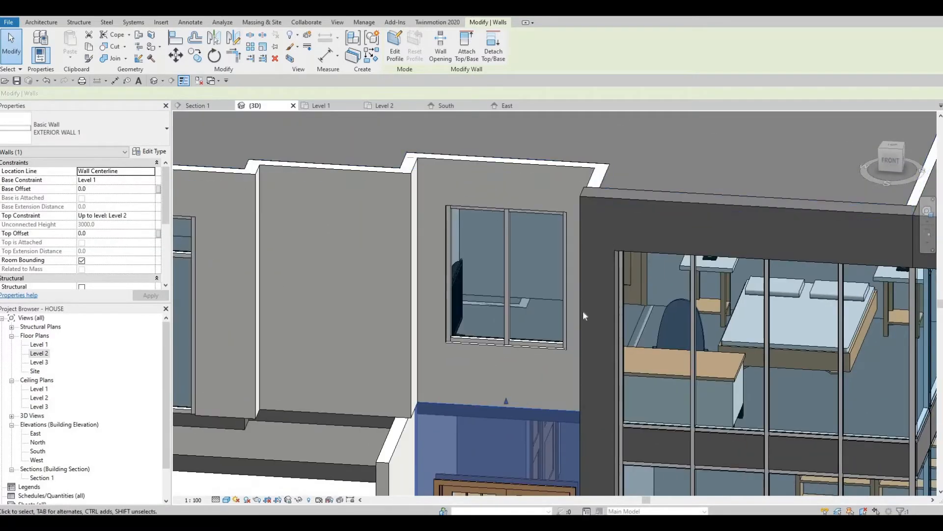
{"action": "middle_click_drag", "start_coordinate": [583, 311], "coordinate": [658, 334], "text": "shift"}
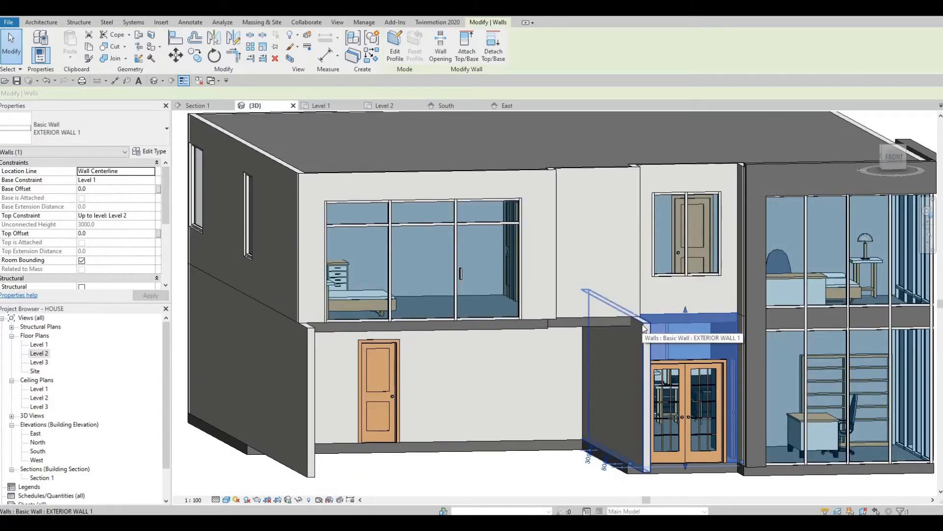
Step: Shorten the projecting wall beside the entrance in the Level 1 plan to end at the entrance wall, and return to 3D
{"action": "left_click", "coordinate": [641, 329]}
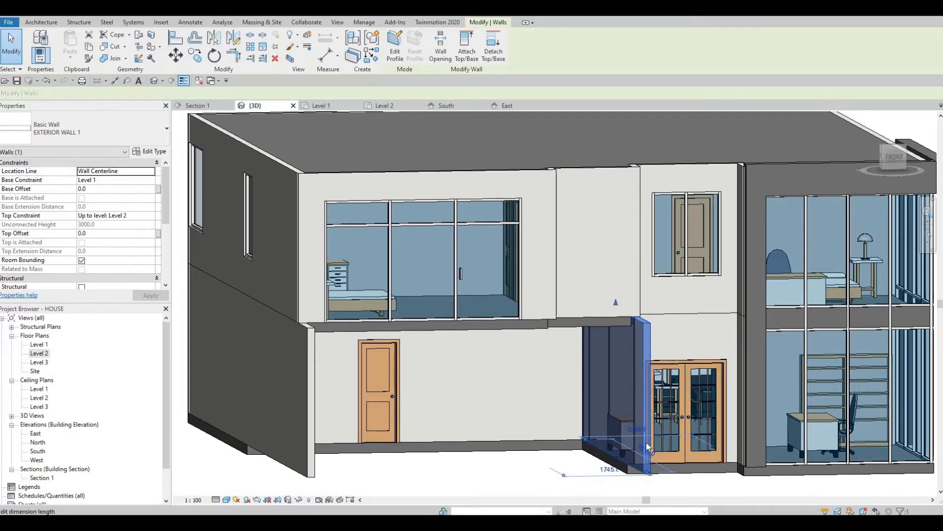
{"action": "double_click", "coordinate": [38, 345]}
{"action": "scroll", "coordinate": [434, 382], "scroll_direction": "up", "scroll_amount": 3}
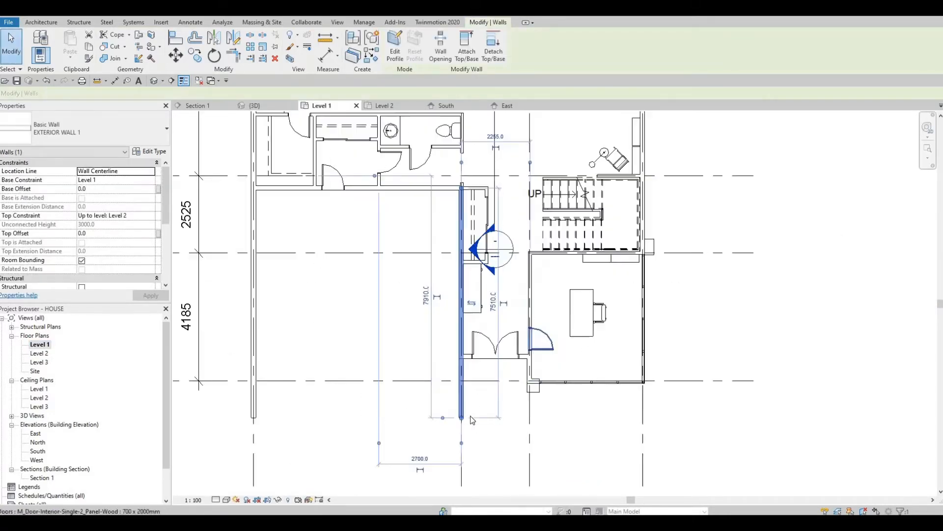
{"action": "scroll", "coordinate": [470, 419], "scroll_direction": "up", "scroll_amount": 3}
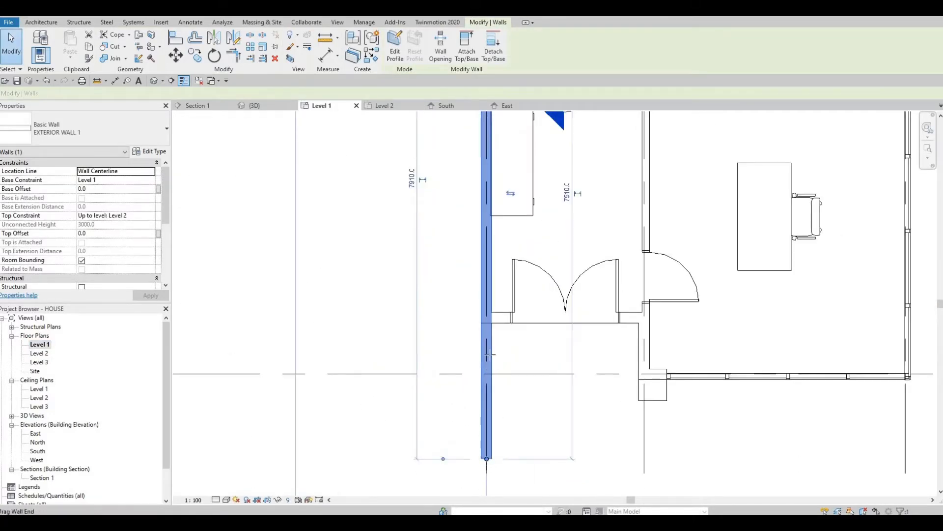
{"action": "key", "text": "r"}
{"action": "key", "text": "s"}
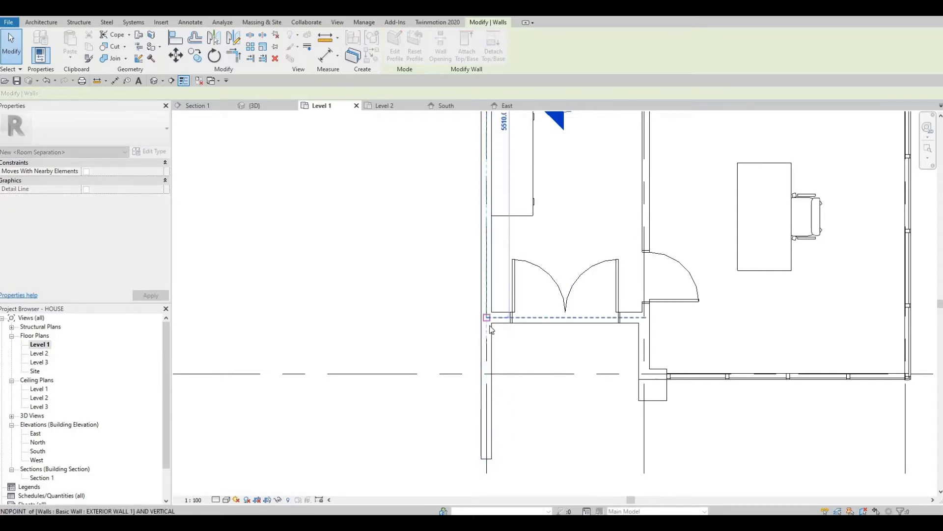
{"action": "key", "text": "Escape"}
{"action": "key", "text": "Escape"}
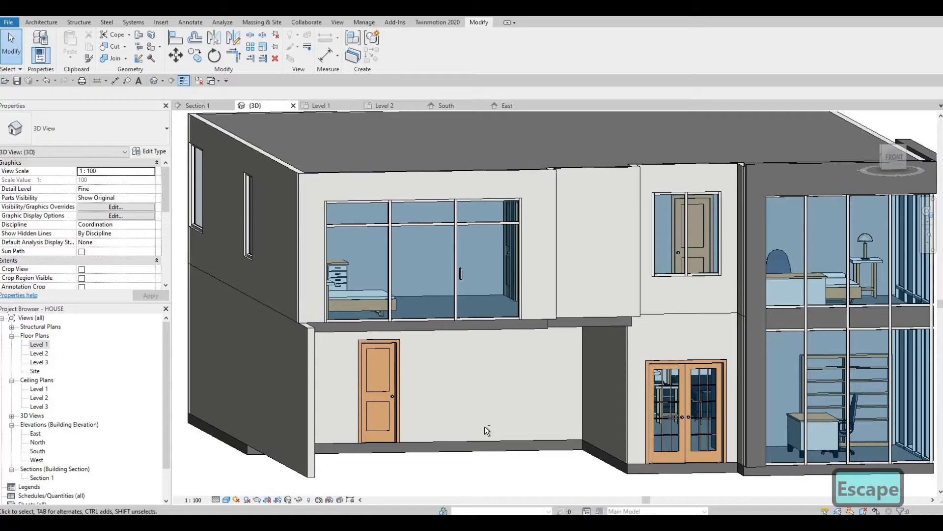
Step: Examine the shortened wall and the slab overhang beside the entrance from above and below in 3D
{"action": "middle_click_drag", "start_coordinate": [484, 426], "coordinate": [507, 443], "text": "shift"}
{"action": "middle_click_drag", "start_coordinate": [585, 408], "coordinate": [628, 363], "text": "shift"}
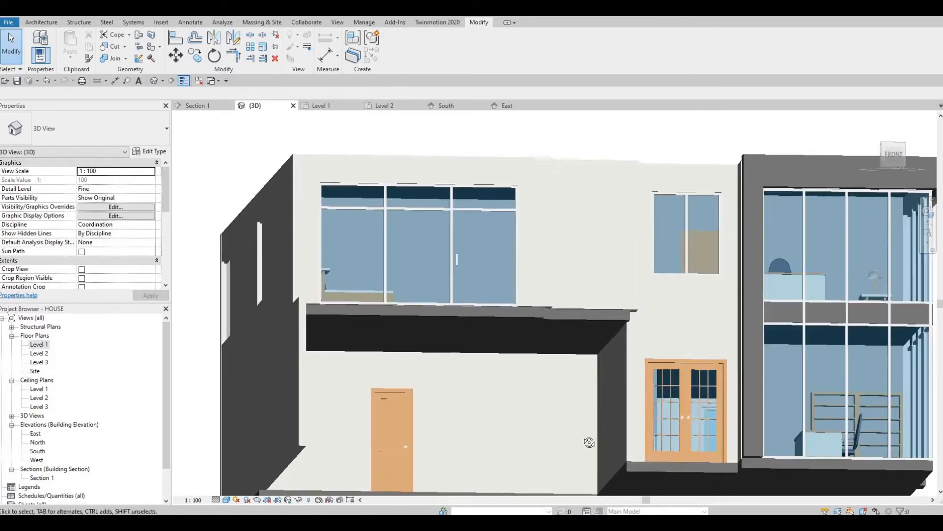
{"action": "middle_click_drag", "start_coordinate": [604, 313], "coordinate": [621, 268], "text": "shift"}
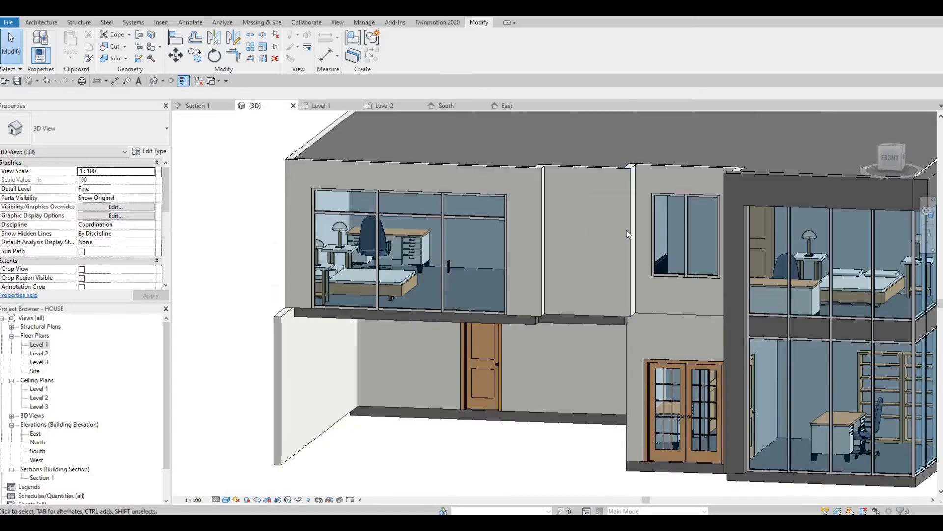
{"action": "key", "text": "Tab"}
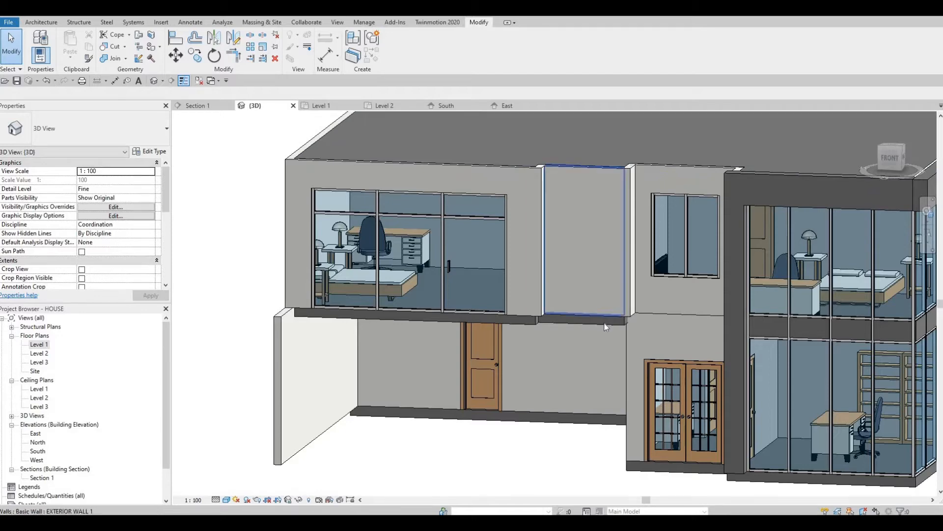
{"action": "middle_click_drag", "start_coordinate": [602, 337], "coordinate": [618, 367]}
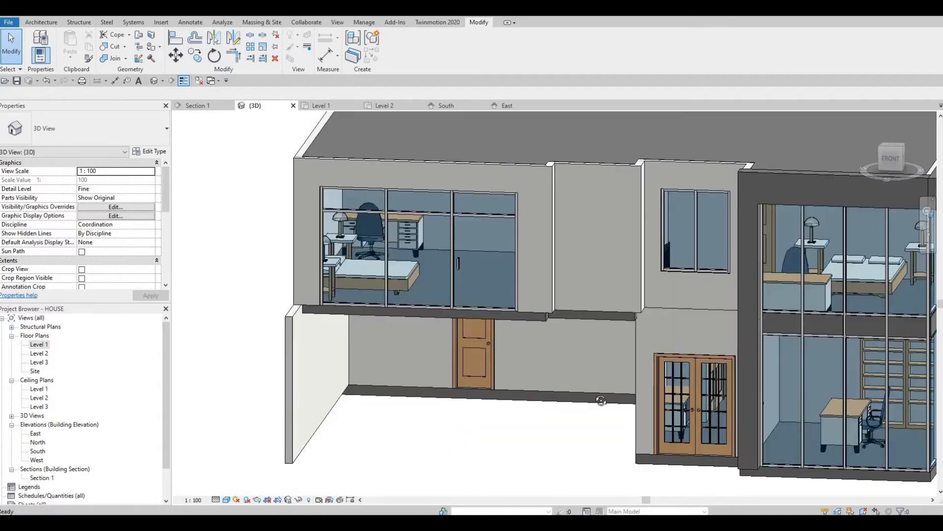
{"action": "middle_click_drag", "start_coordinate": [591, 406], "coordinate": [641, 307], "text": "shift"}
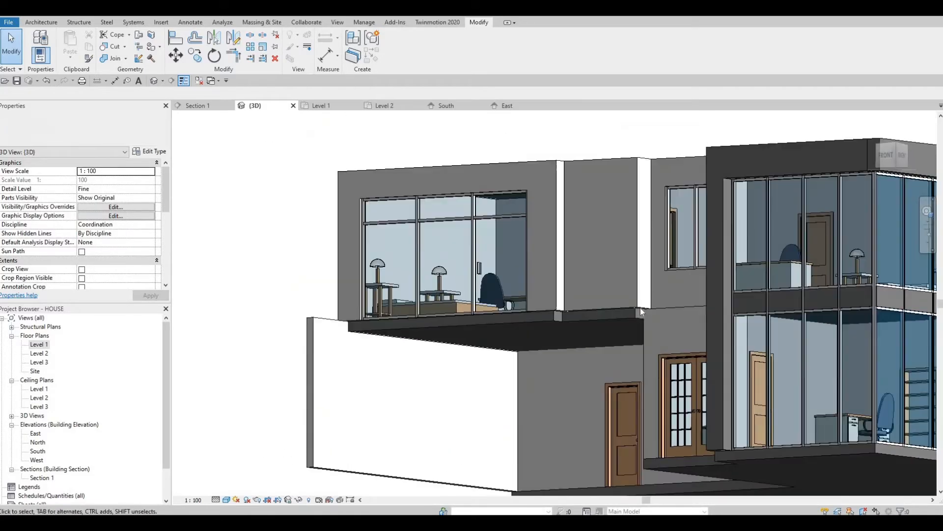
Step: Try to stretch the end of the narrow Level 2 wall beside the entrance downward, and undo the change
{"action": "left_click", "coordinate": [640, 310]}
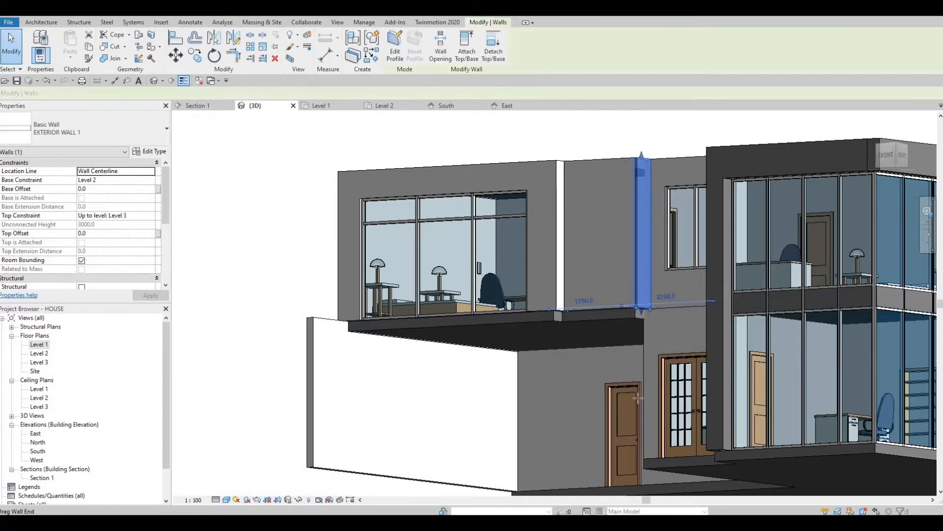
{"action": "left_click_drag", "start_coordinate": [639, 315], "coordinate": [642, 400]}
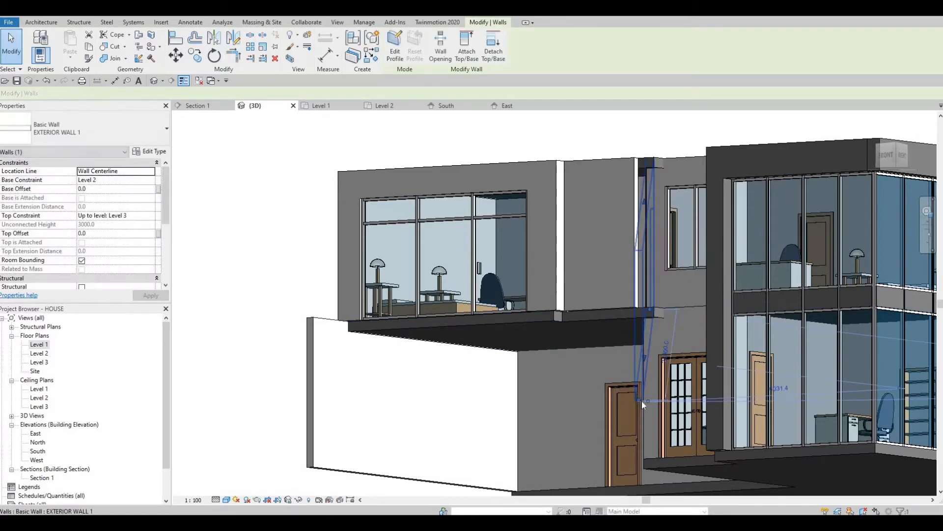
{"action": "key", "text": "Escape"}
{"action": "key", "text": "ctrl+z"}
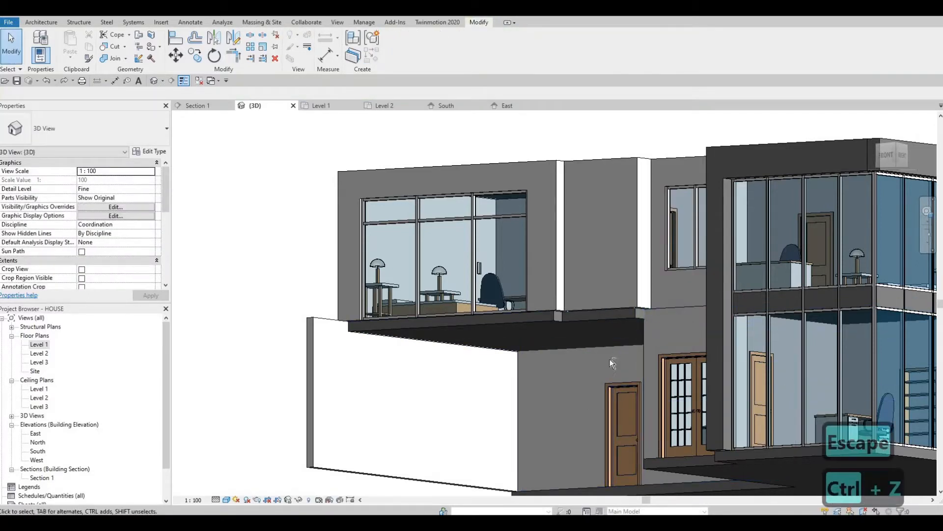
Step: Select the narrow Level 2 wall beside the entrance and duplicate its wall type as EXTERIOR WALL 2
{"action": "middle_click_drag", "start_coordinate": [609, 359], "coordinate": [644, 184], "text": "shift"}
{"action": "left_click", "coordinate": [641, 209]}
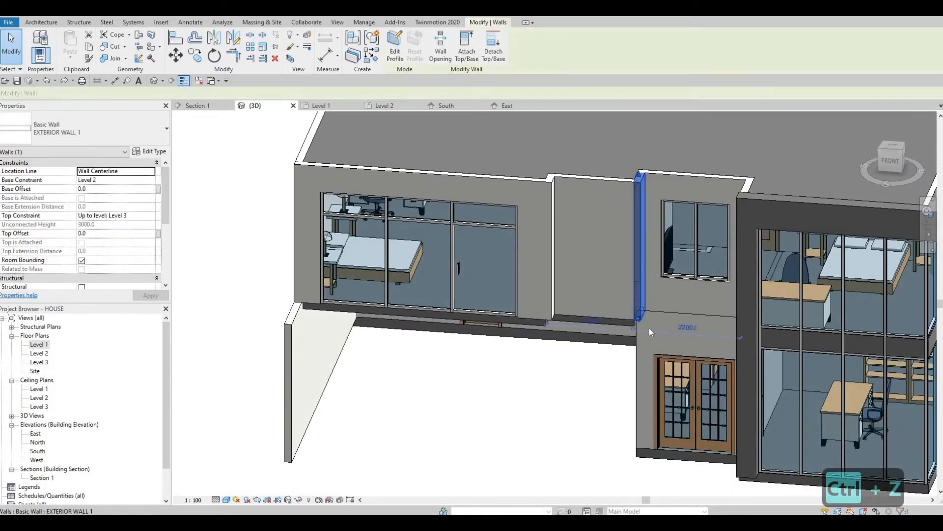
{"action": "middle_click_drag", "start_coordinate": [668, 390], "coordinate": [638, 287], "text": "shift"}
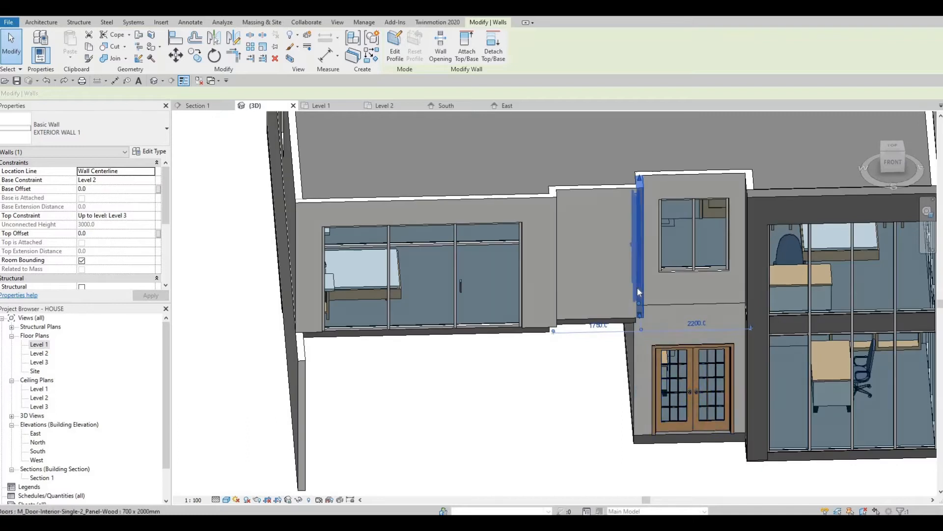
{"action": "scroll", "coordinate": [638, 288], "scroll_direction": "up", "scroll_amount": 3}
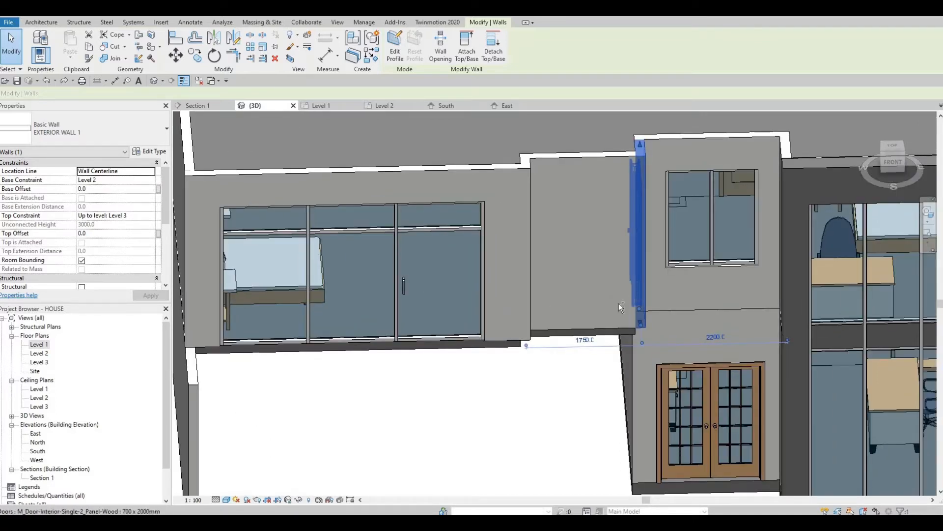
{"action": "middle_click_drag", "start_coordinate": [565, 344], "coordinate": [660, 360], "text": "shift"}
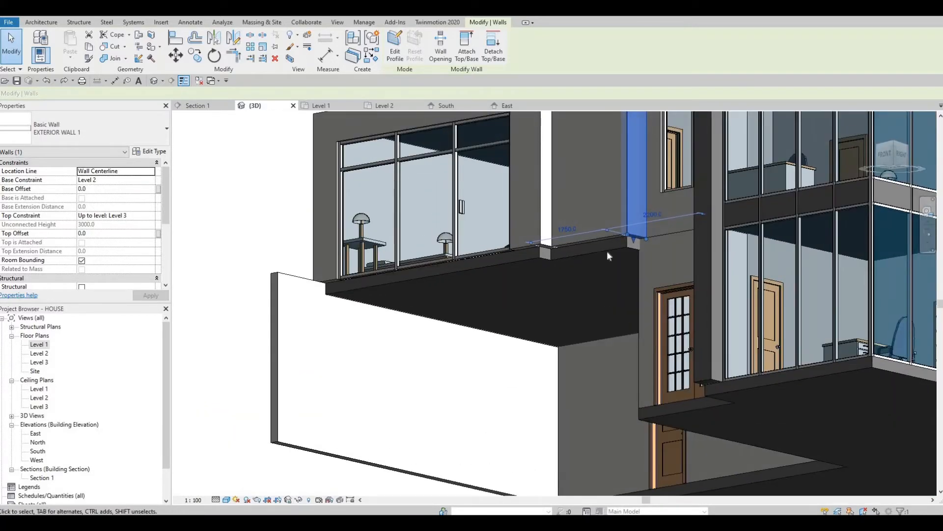
{"action": "middle_click_drag", "start_coordinate": [610, 254], "coordinate": [607, 442], "text": "shift"}
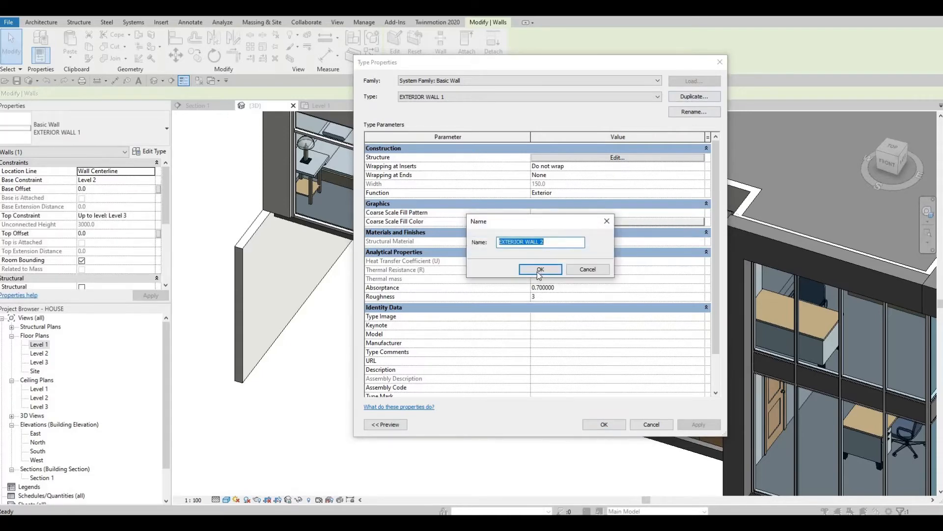
{"action": "left_click", "coordinate": [541, 269]}
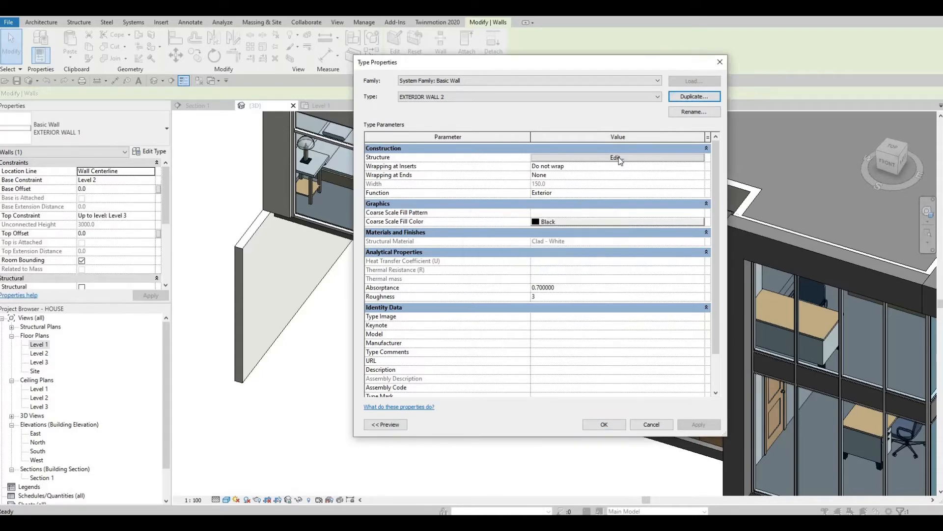
Step: Set the structure layer thickness of EXTERIOR WALL 2 to 500 mm
{"action": "left_click", "coordinate": [572, 158]}
{"action": "left_click", "coordinate": [574, 156]}
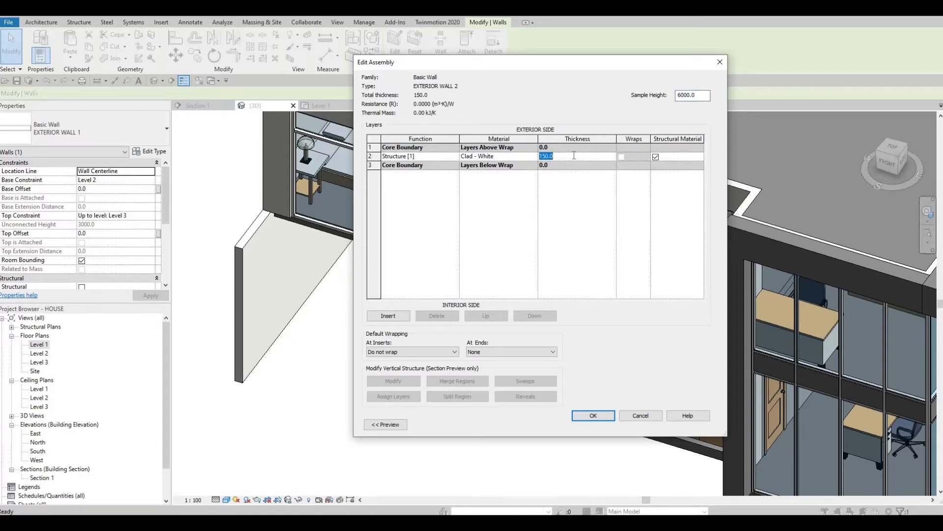
{"action": "type", "text": "5"}
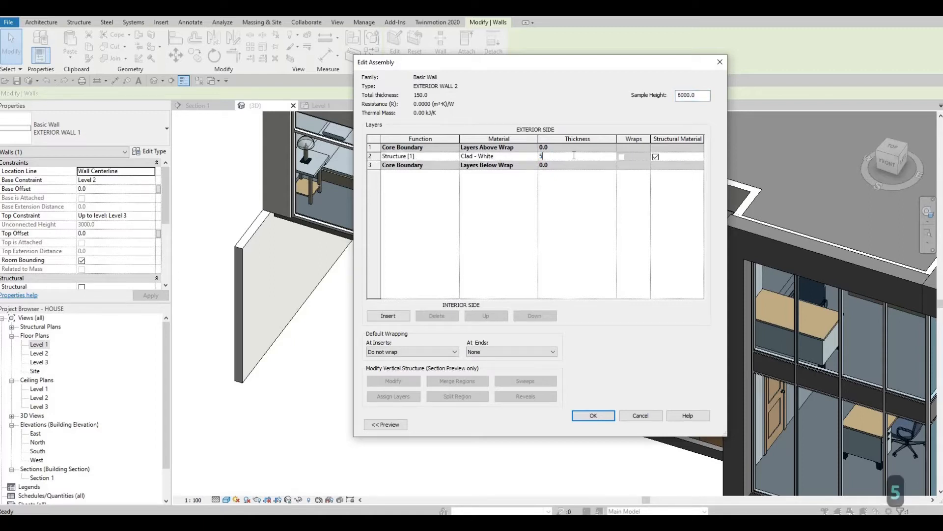
{"action": "type", "text": "00"}
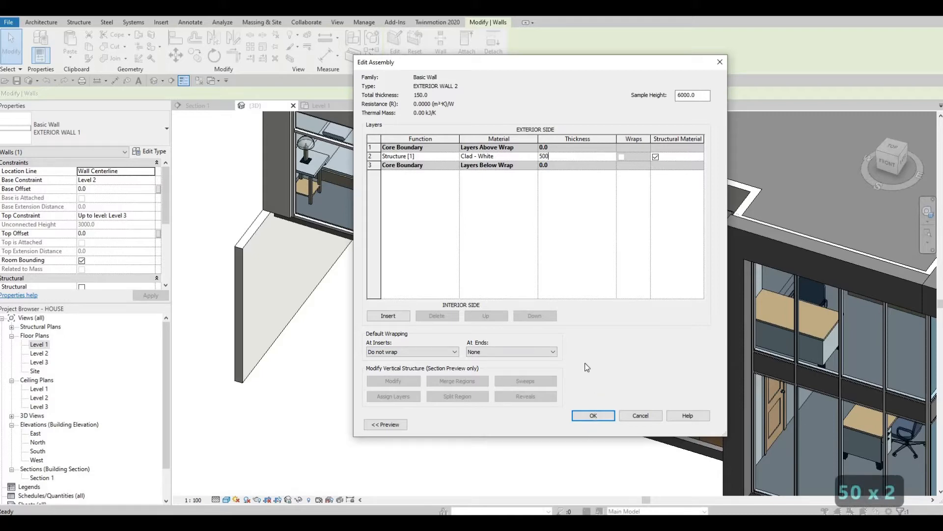
{"action": "key", "text": "Return"}
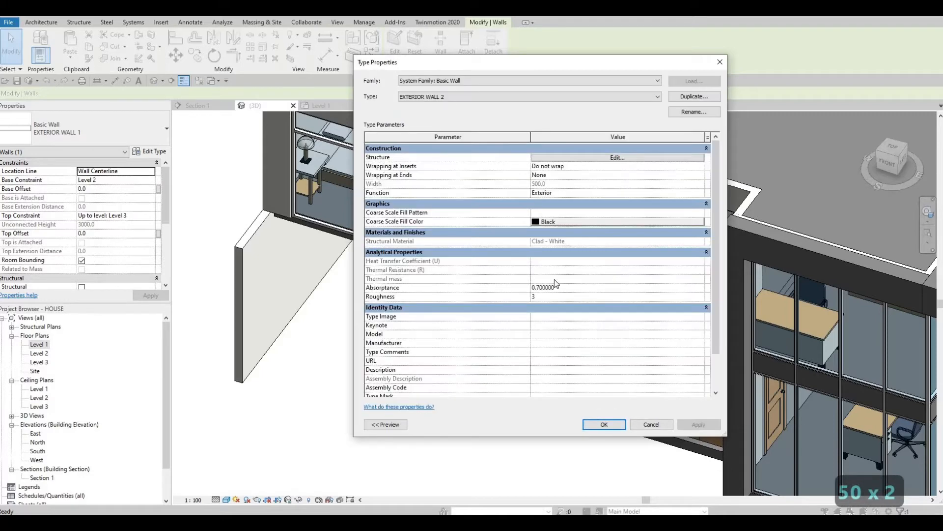
Step: Assign the Travertine stone material from the AEC Materials library to EXTERIOR WALL 2's structure layer and apply the type to the selected wall
{"action": "left_click", "coordinate": [531, 157]}
{"action": "left_click", "coordinate": [533, 158]}
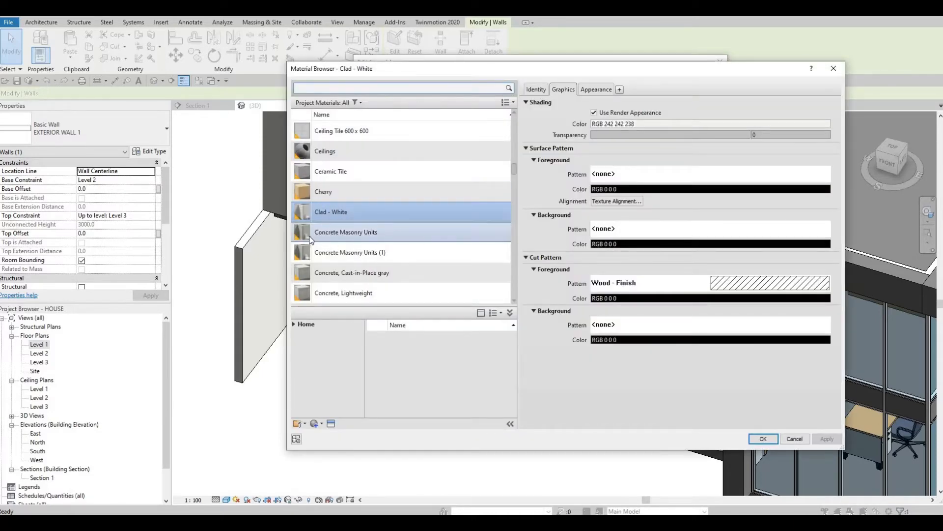
{"action": "left_click", "coordinate": [294, 324]}
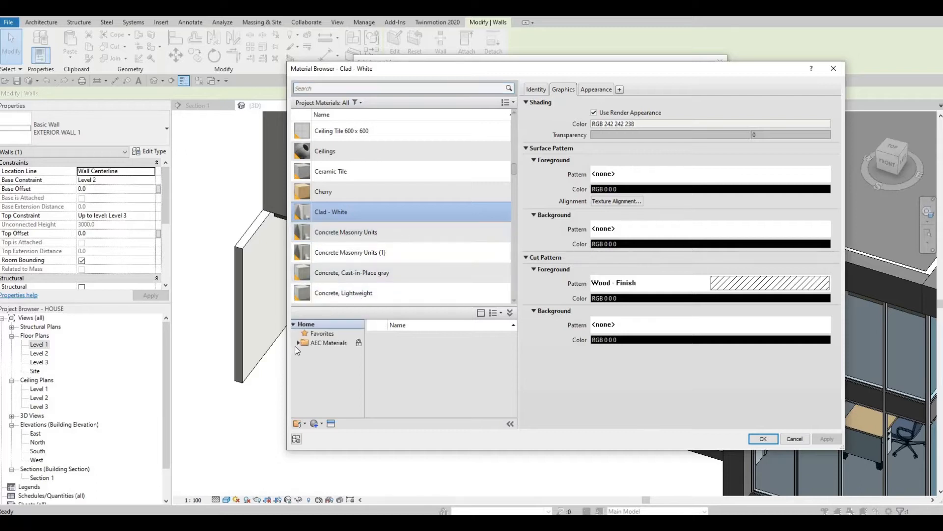
{"action": "left_click", "coordinate": [297, 343]}
{"action": "left_click", "coordinate": [296, 349]}
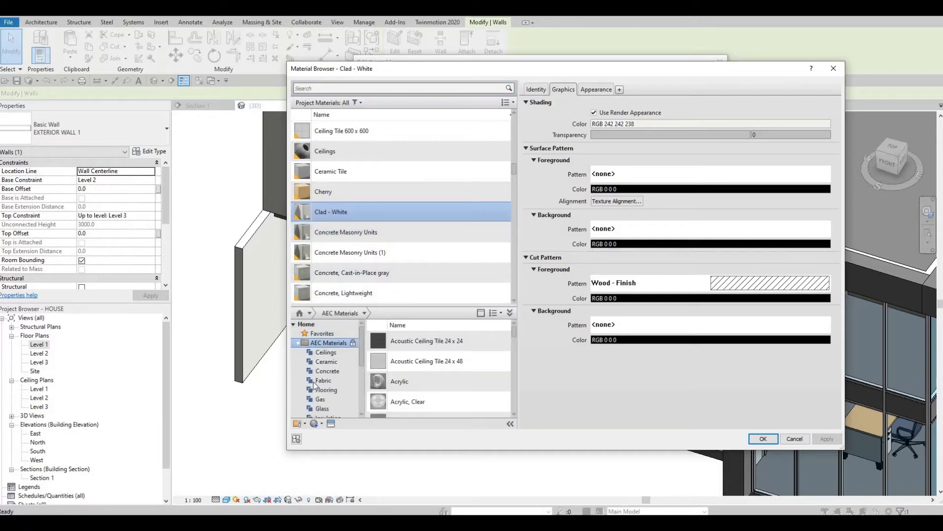
{"action": "scroll", "coordinate": [346, 391], "scroll_direction": "down", "scroll_amount": 2}
{"action": "scroll", "coordinate": [346, 391], "scroll_direction": "down", "scroll_amount": 2}
{"action": "left_click", "coordinate": [335, 400]}
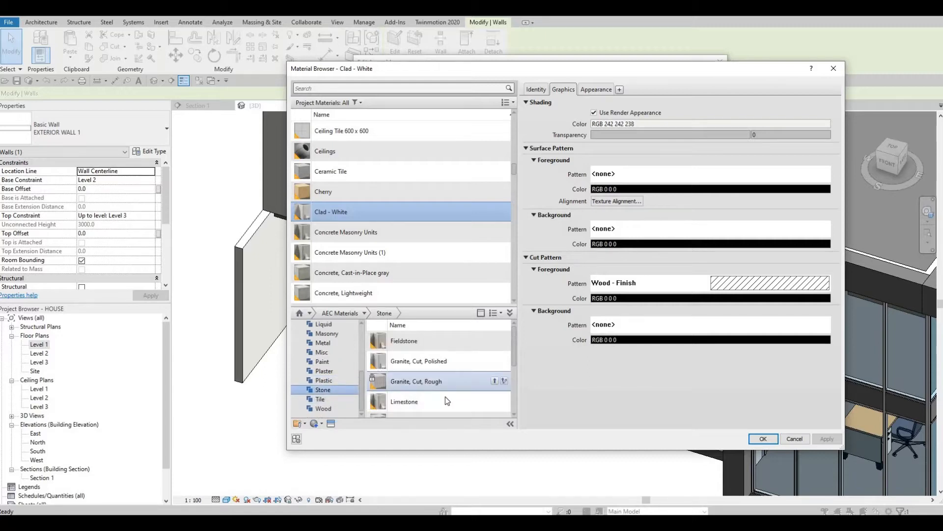
{"action": "scroll", "coordinate": [444, 399], "scroll_direction": "down", "scroll_amount": 3}
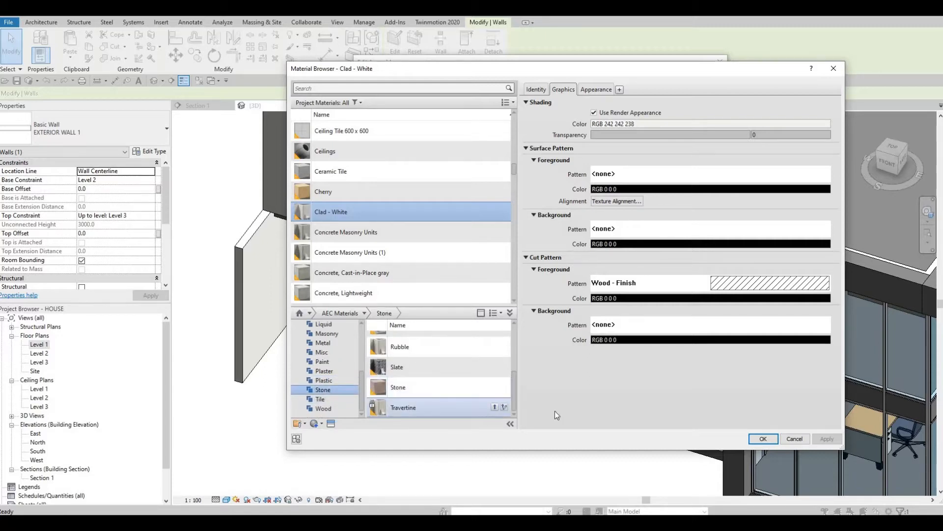
{"action": "left_click", "coordinate": [766, 440]}
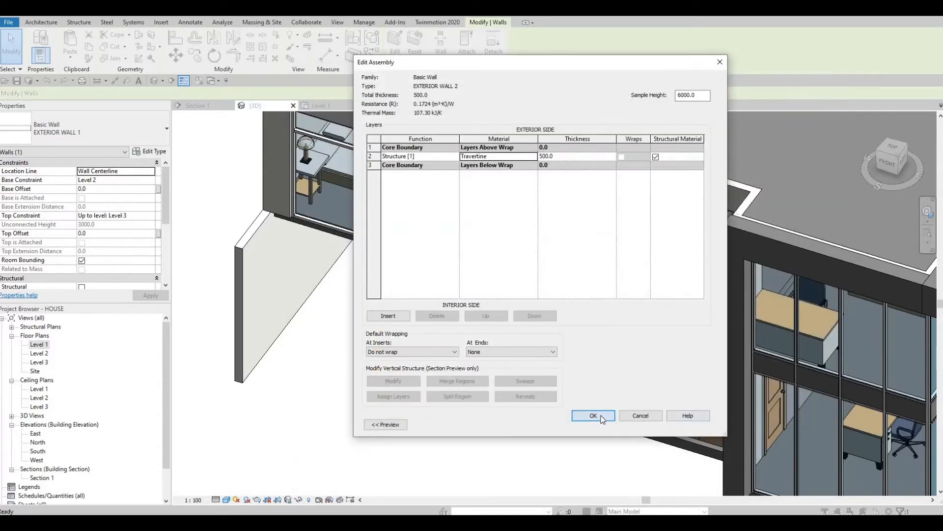
{"action": "left_click", "coordinate": [593, 416]}
{"action": "left_click", "coordinate": [604, 424]}
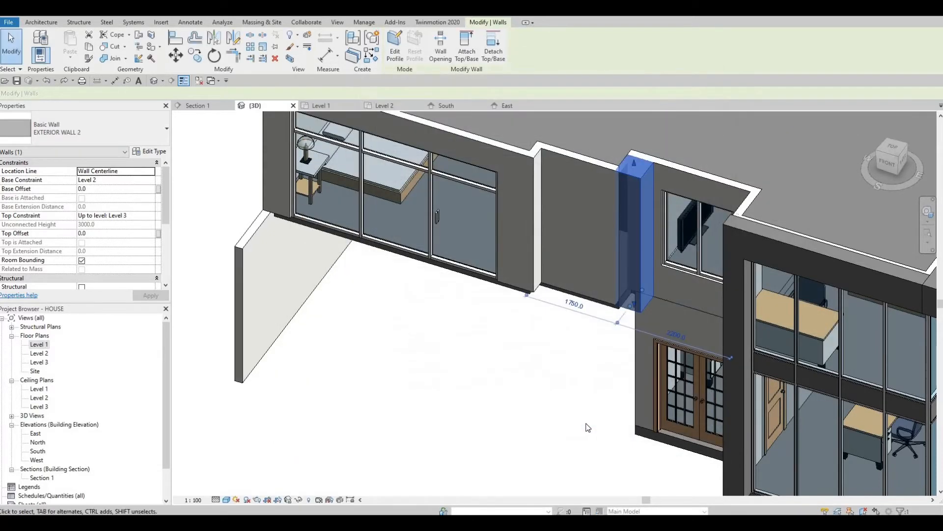
Step: Open the South elevation and stretch the base of the 500 mm thick wall down to Level 1
{"action": "middle_click_drag", "start_coordinate": [598, 400], "coordinate": [631, 311], "text": "shift"}
{"action": "scroll", "coordinate": [630, 310], "scroll_direction": "up", "scroll_amount": 2}
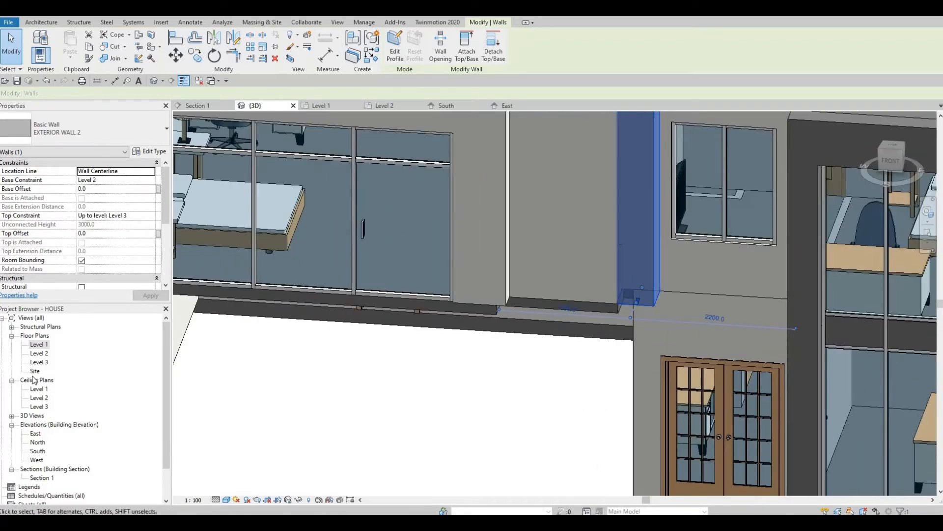
{"action": "left_click", "coordinate": [447, 105]}
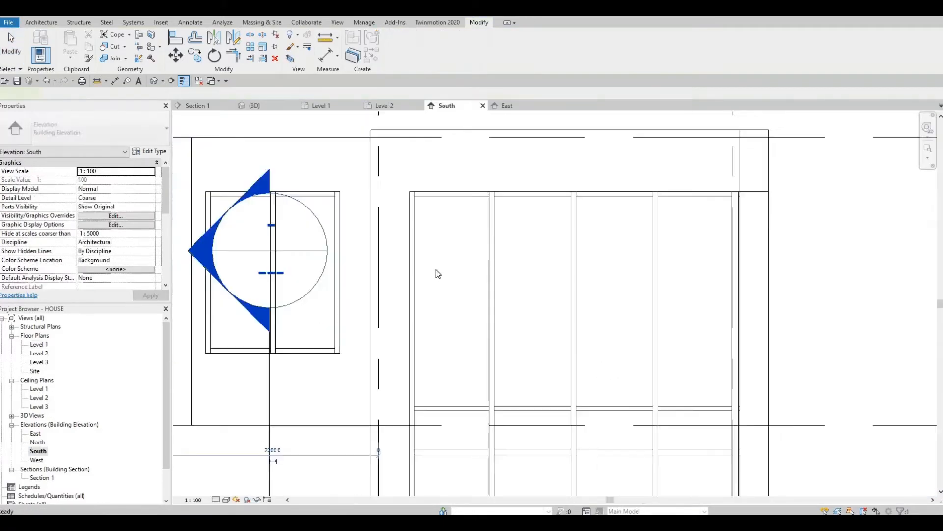
{"action": "middle_click_drag", "start_coordinate": [323, 358], "coordinate": [490, 183]}
{"action": "scroll", "coordinate": [490, 183], "scroll_direction": "down", "scroll_amount": 2}
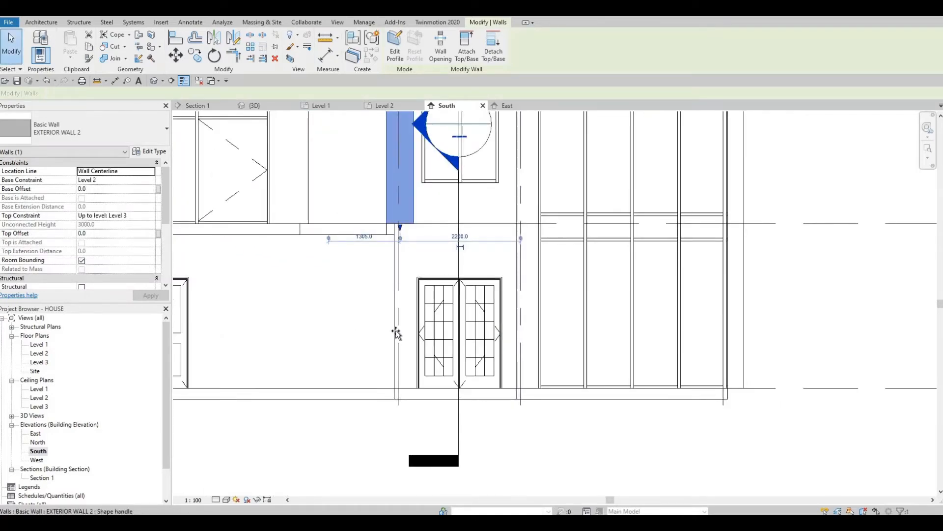
{"action": "left_click_drag", "start_coordinate": [396, 333], "coordinate": [399, 388]}
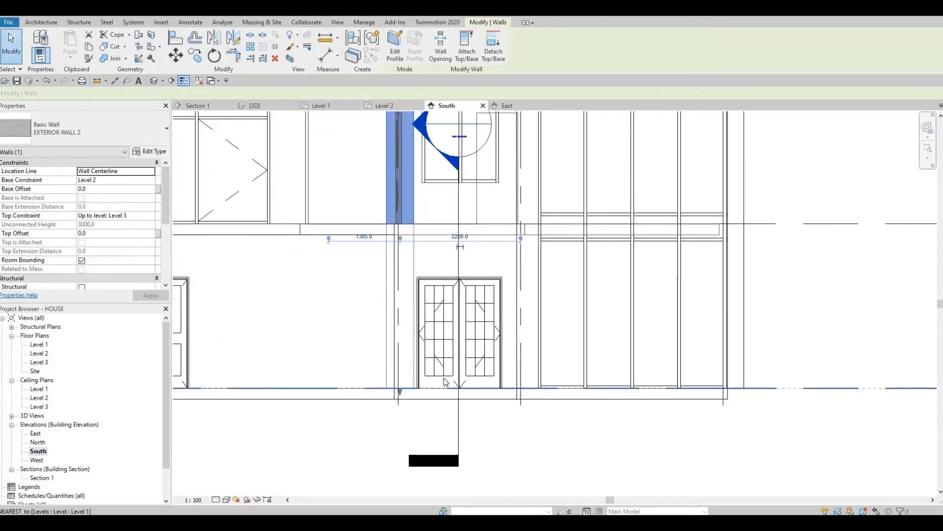
{"action": "scroll", "coordinate": [427, 309], "scroll_direction": "down", "scroll_amount": 2}
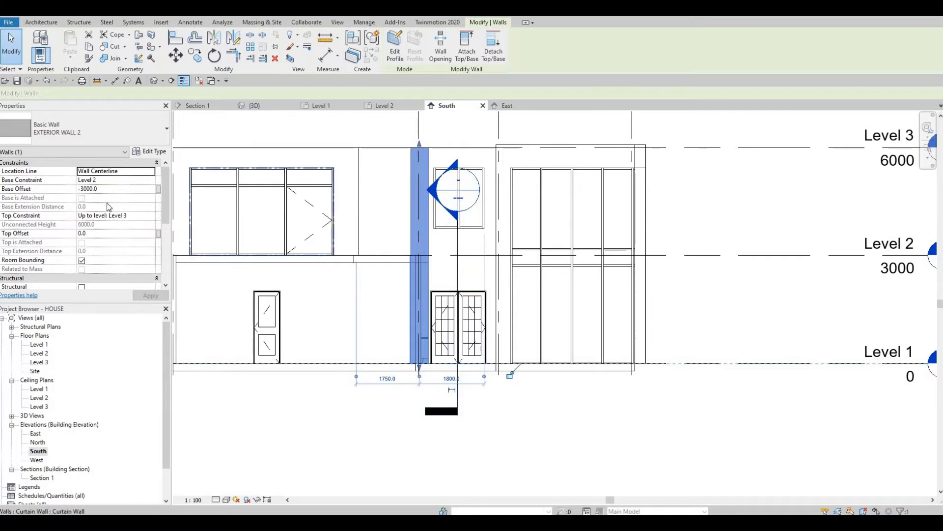
Step: Constrain the thick wall's base to Level 1 with a base offset of 0, and raise its top about 562 mm above Level 3
{"action": "left_click", "coordinate": [143, 181]}
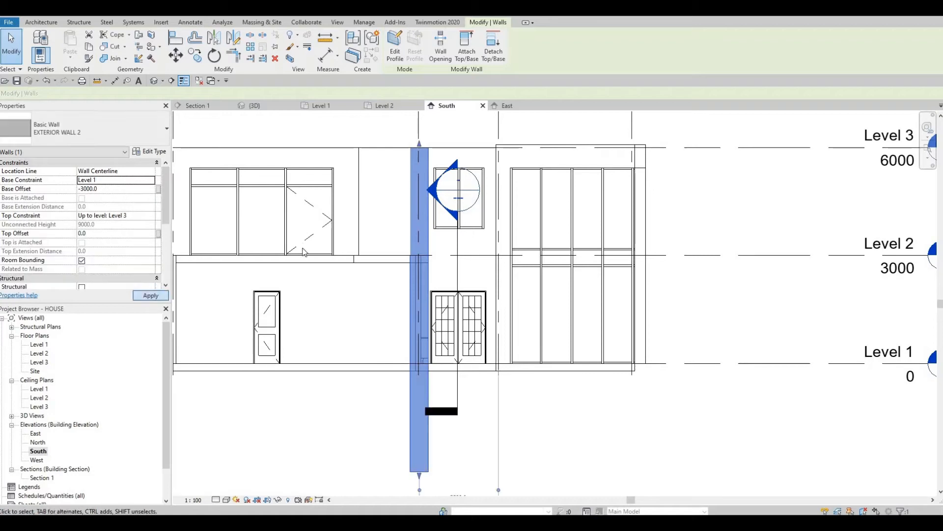
{"action": "middle_click_drag", "start_coordinate": [326, 255], "coordinate": [315, 288]}
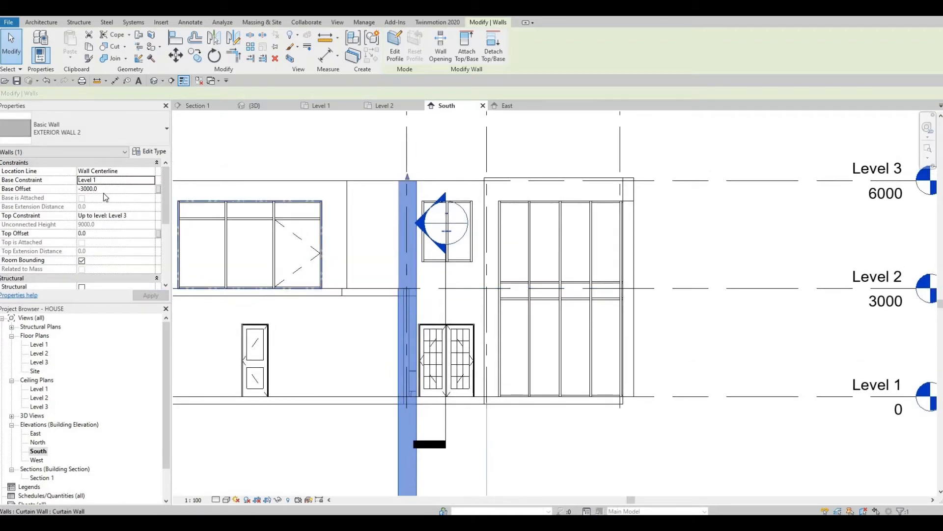
{"action": "left_click", "coordinate": [104, 189]}
{"action": "type", "text": "0"}
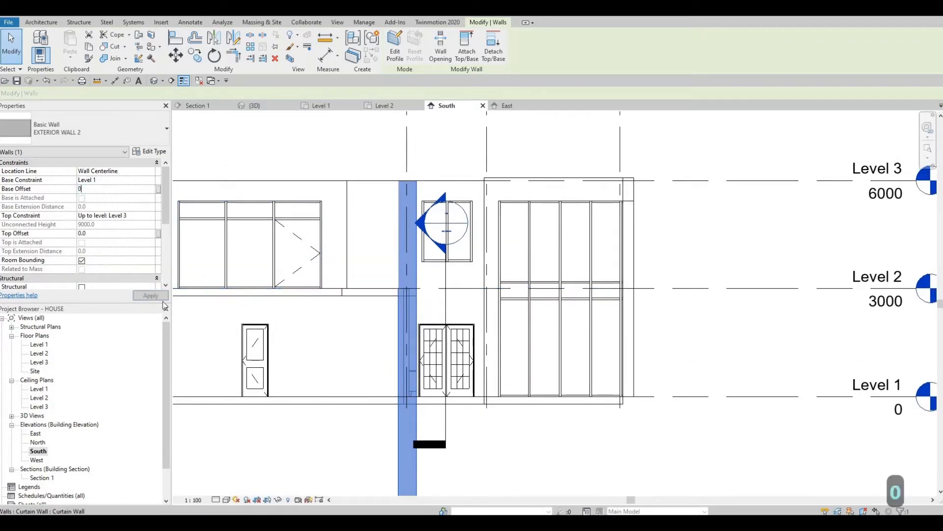
{"action": "left_click", "coordinate": [150, 295]}
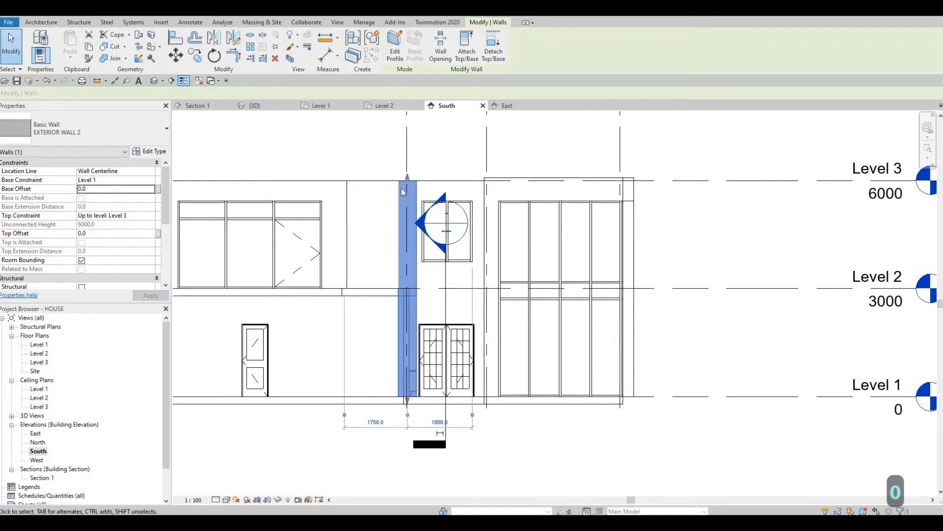
{"action": "left_click_drag", "start_coordinate": [407, 181], "coordinate": [409, 161]}
{"action": "key", "text": "Escape"}
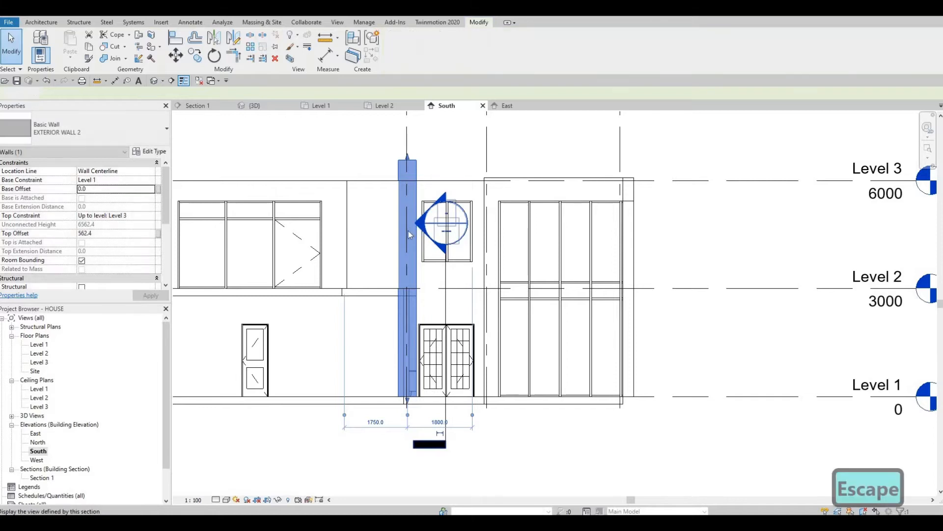
Step: Open the Level 1 floor plan and select the thick EXTERIOR WALL 2 segment beside the double entrance door
{"action": "double_click", "coordinate": [40, 345]}
{"action": "scroll", "coordinate": [494, 304], "scroll_direction": "down", "scroll_amount": 4}
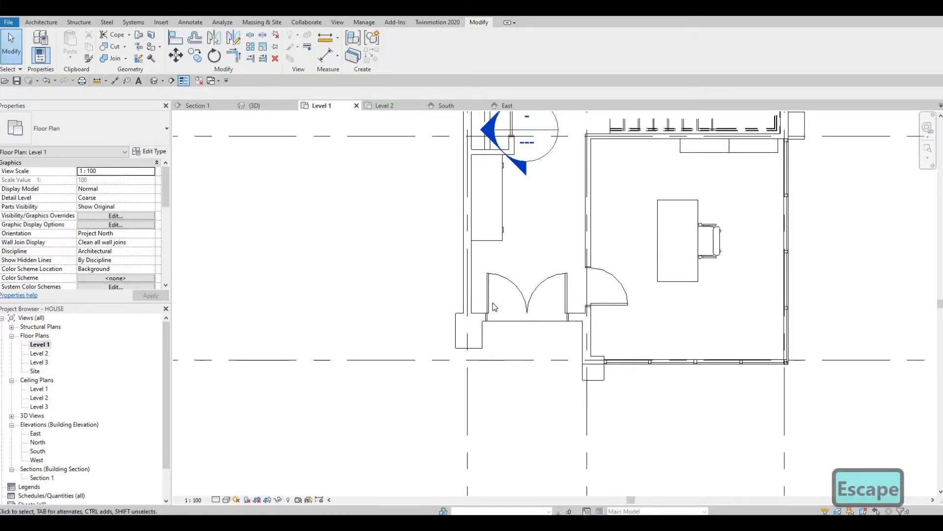
{"action": "left_click", "coordinate": [493, 299]}
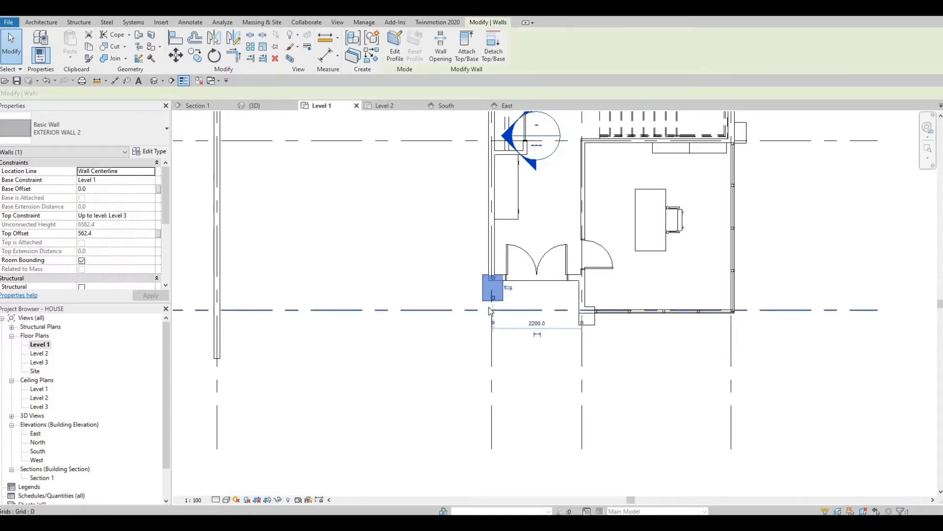
{"action": "scroll", "coordinate": [482, 299], "scroll_direction": "up", "scroll_amount": 3}
{"action": "key", "text": "Escape"}
{"action": "left_click", "coordinate": [498, 284]}
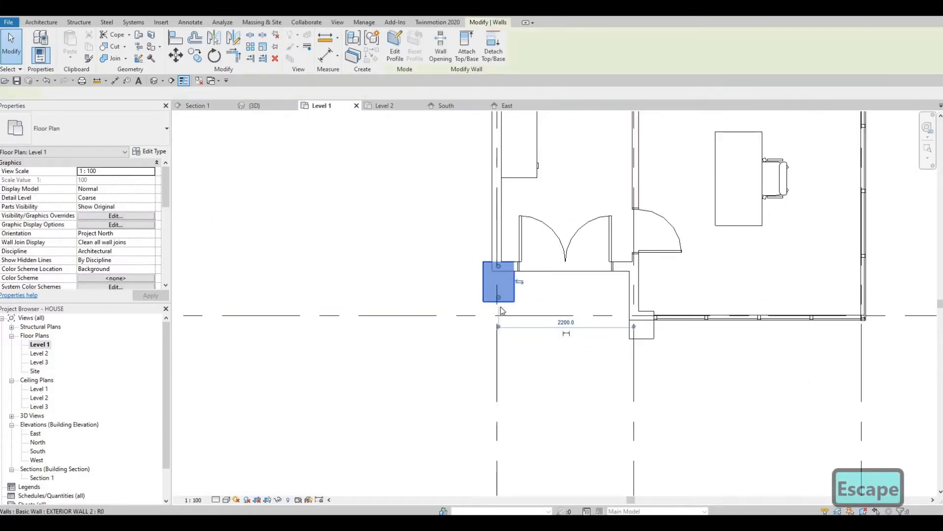
{"action": "scroll", "coordinate": [295, 356], "scroll_direction": "down", "scroll_amount": 2}
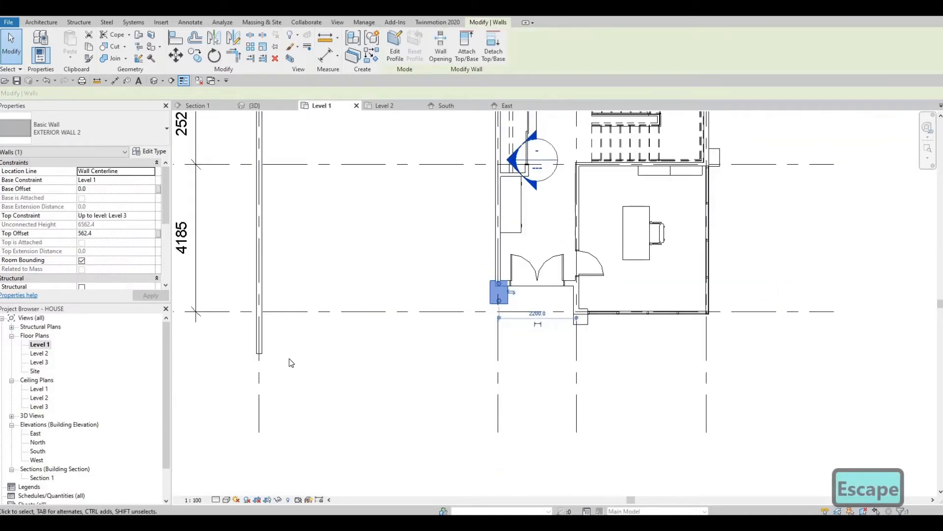
{"action": "key", "text": "a"}
{"action": "key", "text": "l"}
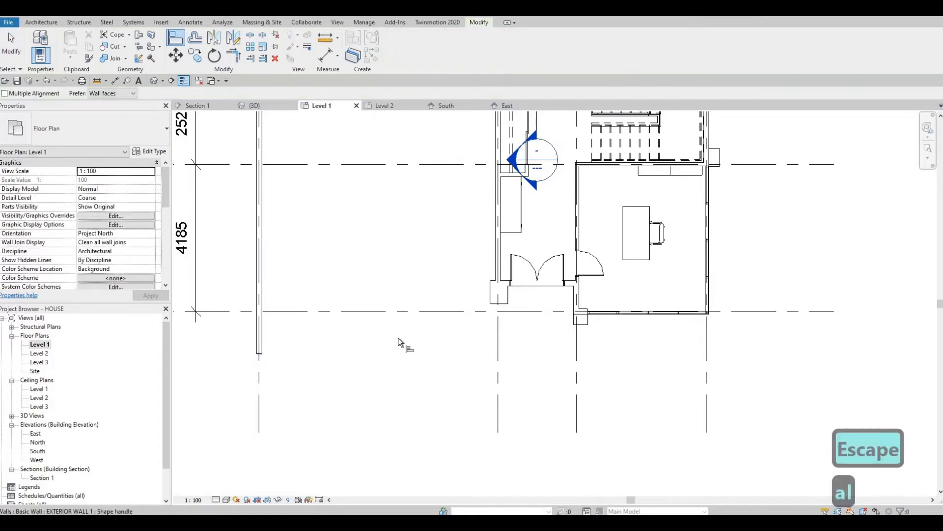
{"action": "left_click", "coordinate": [498, 312]}
{"action": "left_click", "coordinate": [261, 355]}
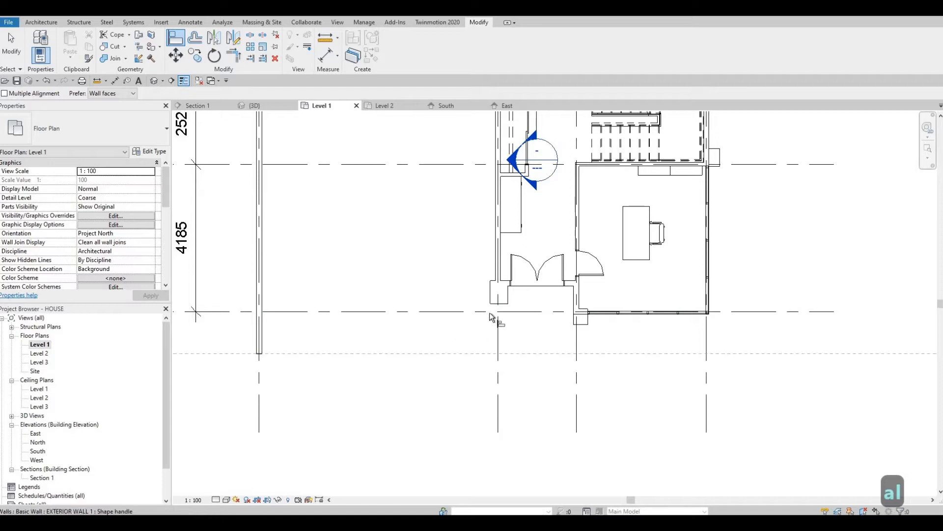
{"action": "key", "text": "Escape"}
{"action": "key", "text": "Escape"}
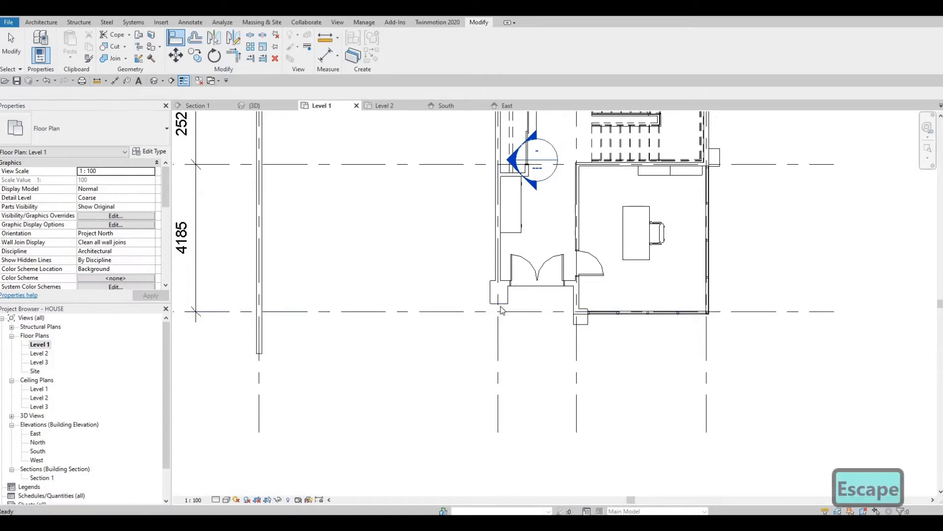
Step: Stretch the front end of the thick entrance wall outward past the grid line to a length of about 1700 mm
{"action": "left_click", "coordinate": [500, 308]}
{"action": "left_click_drag", "start_coordinate": [497, 344], "coordinate": [493, 343]}
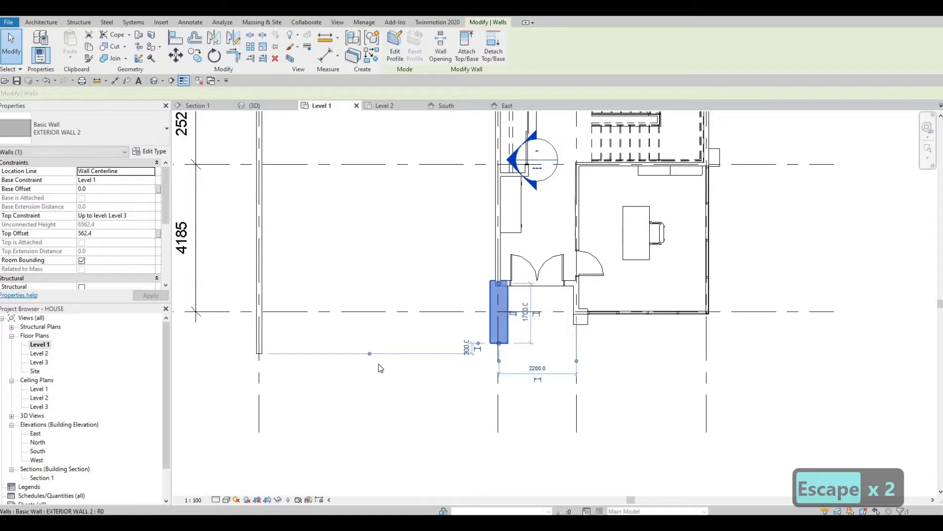
Step: Align the front end of the thick entrance wall with the front end of the side wall on grid 1
{"action": "key", "text": "Escape"}
{"action": "key", "text": "Escape"}
{"action": "key", "text": "a"}
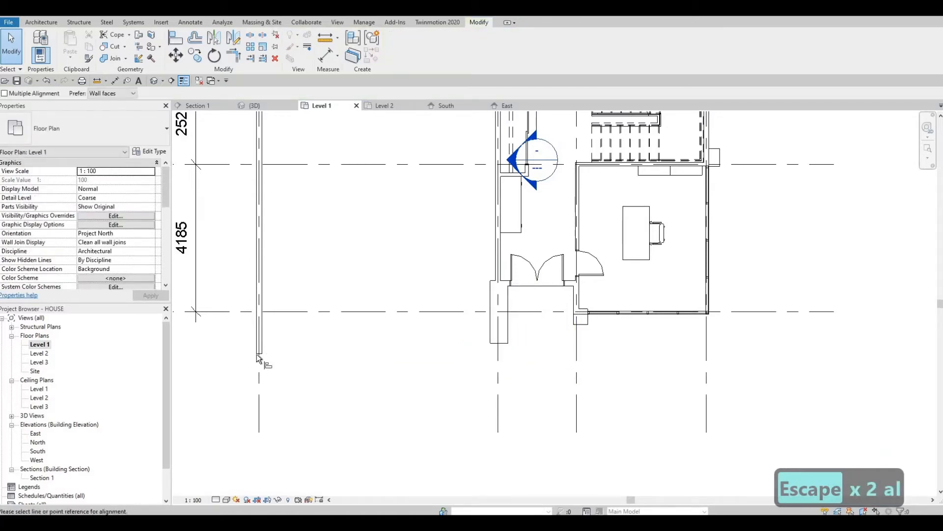
{"action": "key", "text": "l"}
{"action": "left_click", "coordinate": [506, 344]}
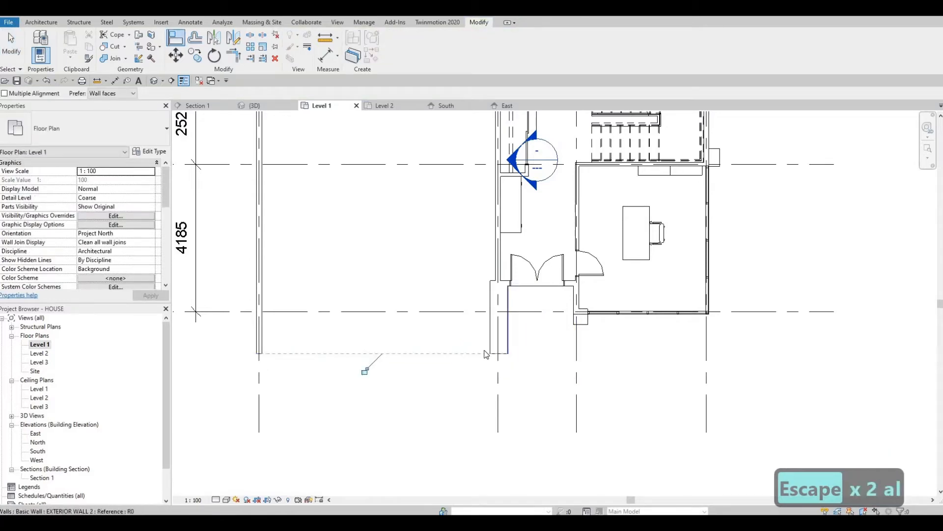
{"action": "key", "text": "Escape"}
{"action": "key", "text": "Escape"}
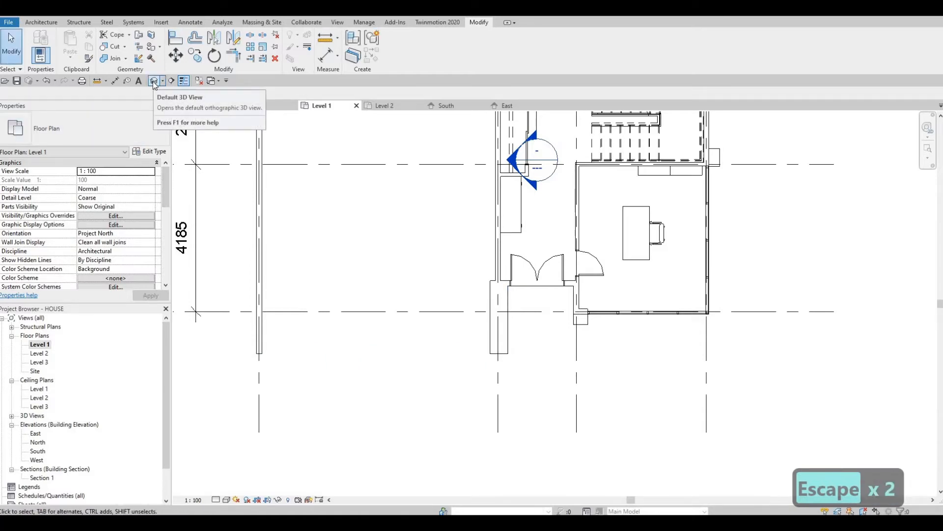
Step: Open the 3D view and inspect the thick entrance wall and the rest of the front facade from several angles
{"action": "left_click", "coordinate": [155, 82]}
{"action": "middle_click_drag", "start_coordinate": [472, 334], "coordinate": [481, 229], "text": "shift"}
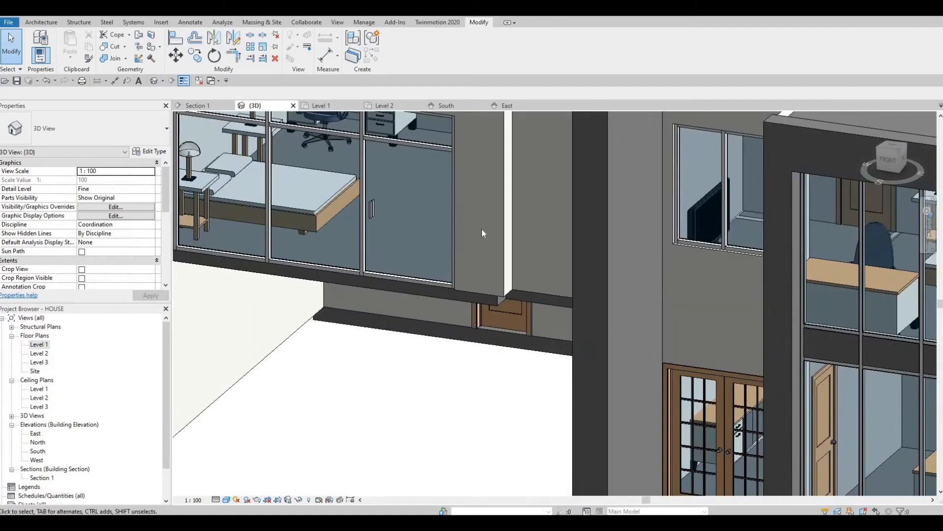
{"action": "scroll", "coordinate": [495, 337], "scroll_direction": "down", "scroll_amount": 3}
{"action": "middle_click_drag", "start_coordinate": [494, 337], "coordinate": [459, 266]}
{"action": "middle_click_drag", "start_coordinate": [480, 360], "coordinate": [634, 355], "text": "shift"}
{"action": "middle_click_drag", "start_coordinate": [515, 354], "coordinate": [437, 327], "text": "shift"}
{"action": "scroll", "coordinate": [557, 315], "scroll_direction": "down", "scroll_amount": 1}
{"action": "middle_click_drag", "start_coordinate": [479, 428], "coordinate": [530, 382], "text": "shift"}
{"action": "scroll", "coordinate": [514, 416], "scroll_direction": "up", "scroll_amount": 2}
{"action": "scroll", "coordinate": [523, 393], "scroll_direction": "down", "scroll_amount": 4}
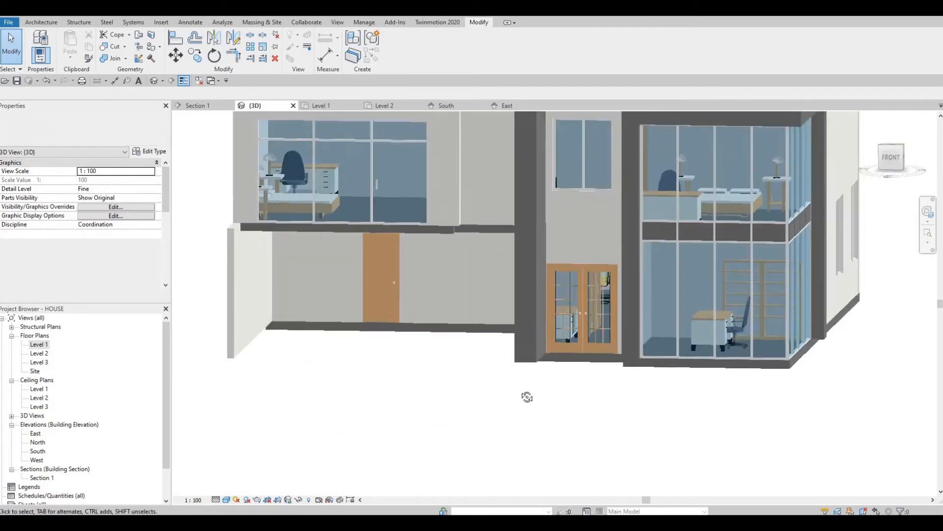
{"action": "middle_click_drag", "start_coordinate": [461, 422], "coordinate": [451, 260], "text": "shift"}
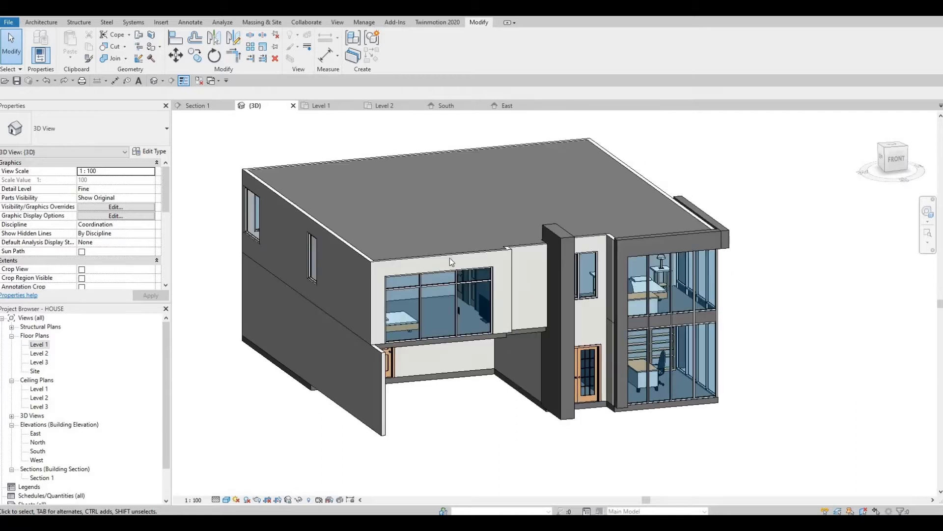
Step: Set the base offset of the upper-floor front wall with the large bedroom window to -200
{"action": "left_click", "coordinate": [448, 256]}
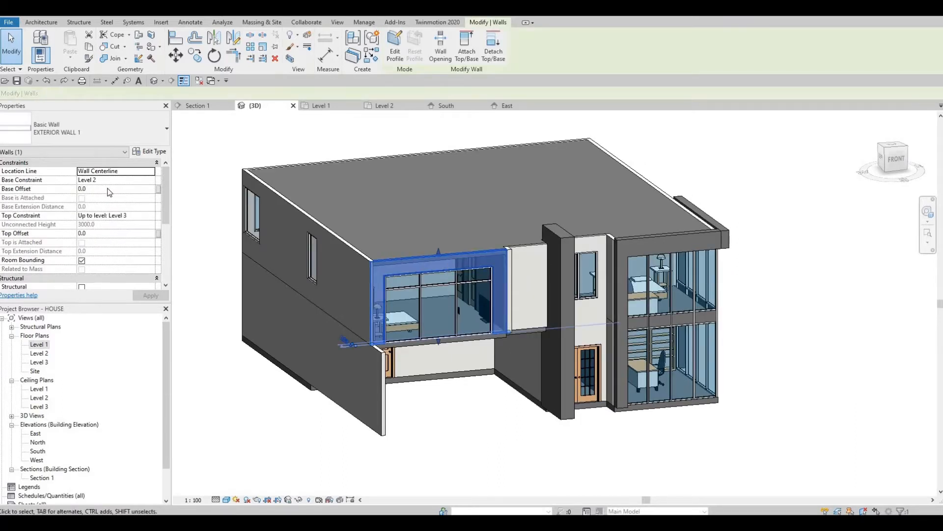
{"action": "left_click", "coordinate": [108, 188]}
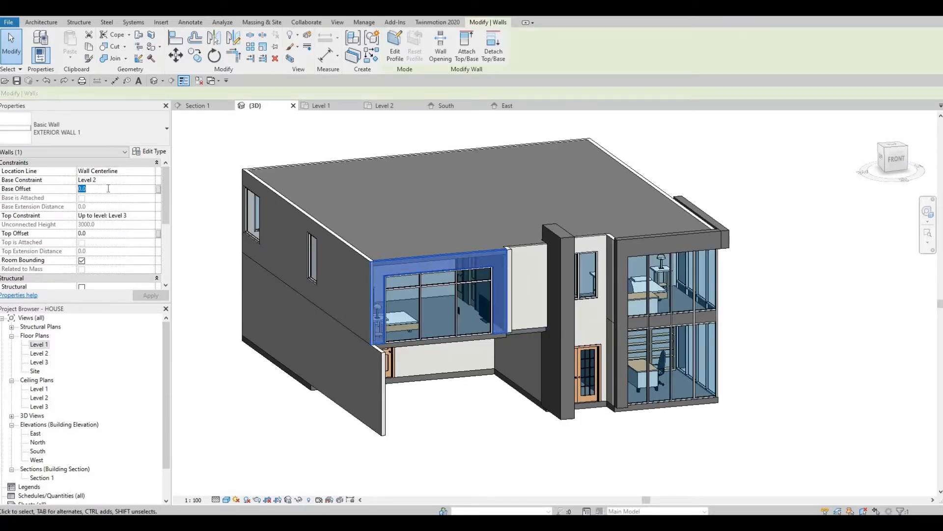
{"action": "type", "text": "-200"}
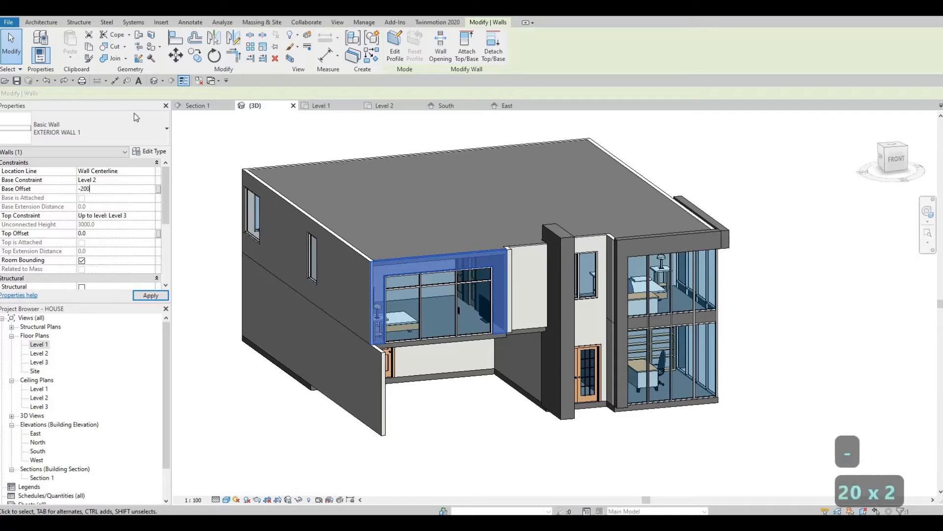
{"action": "key", "text": "Return"}
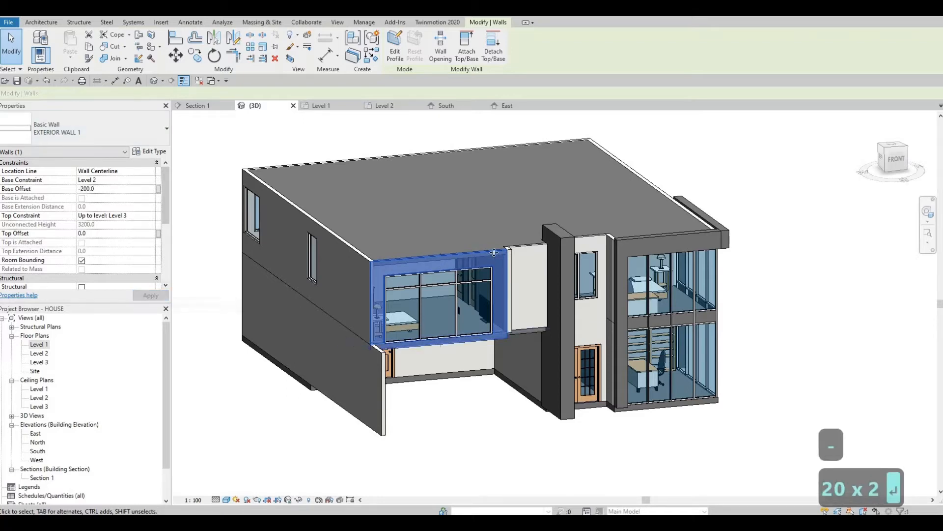
Step: Set the base offset of the narrow upper-floor wall beside the thick entrance wall to -200
{"action": "left_click", "coordinate": [527, 251]}
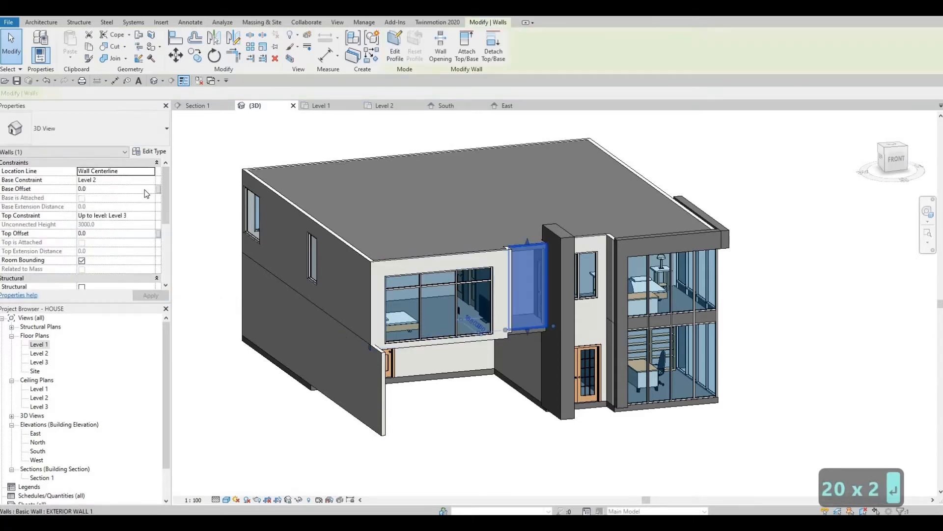
{"action": "left_click", "coordinate": [113, 188]}
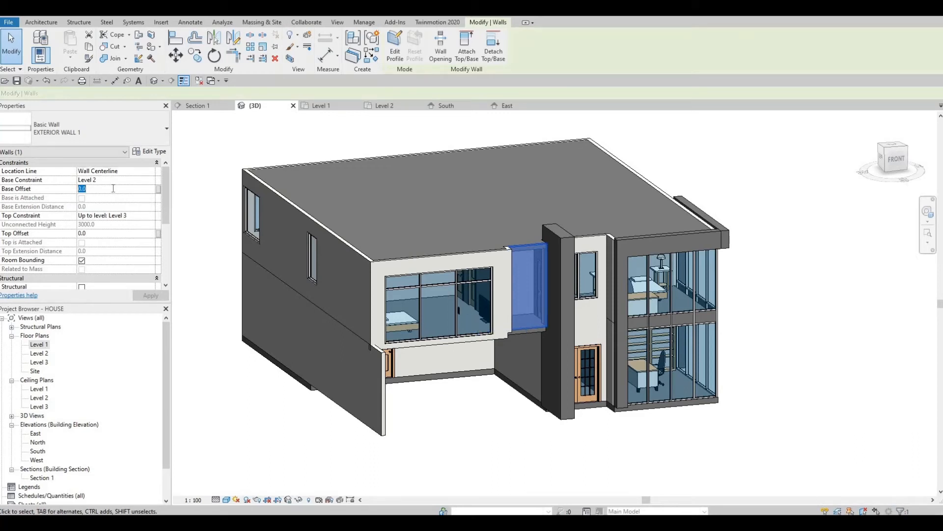
{"action": "type", "text": "-200"}
{"action": "key", "text": "Return"}
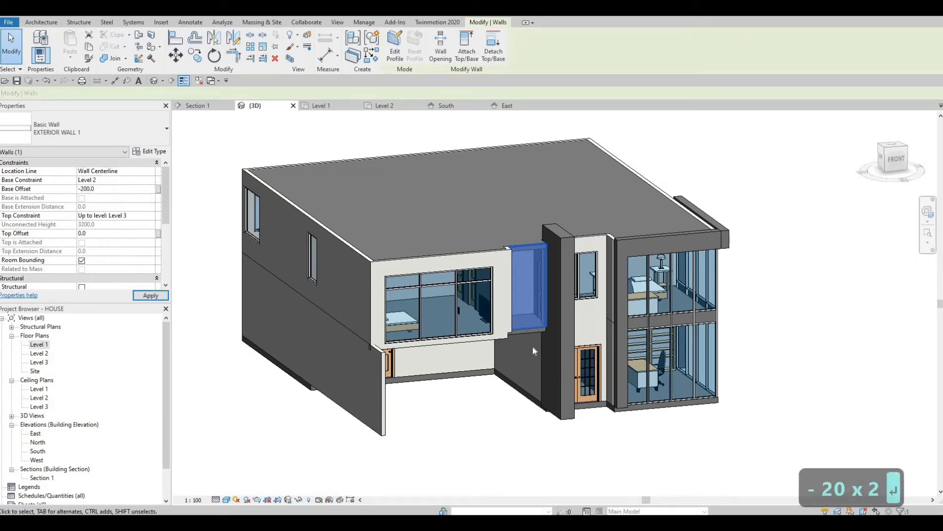
Step: Set the base offset of the short return wall between the two upper-floor front walls to -200
{"action": "middle_click_drag", "start_coordinate": [479, 305], "coordinate": [504, 247], "text": "shift"}
{"action": "key", "text": "Escape"}
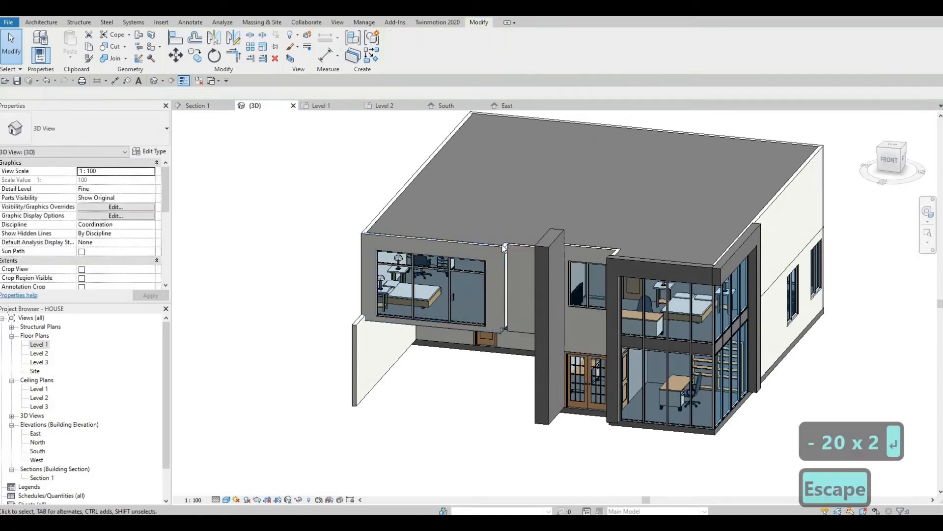
{"action": "left_click", "coordinate": [504, 275]}
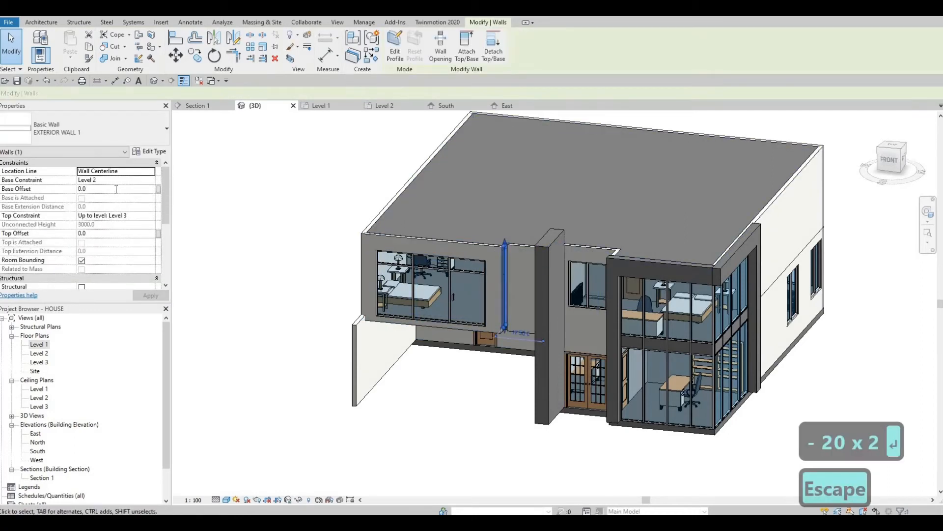
{"action": "left_click", "coordinate": [116, 189]}
{"action": "type", "text": "-20"}
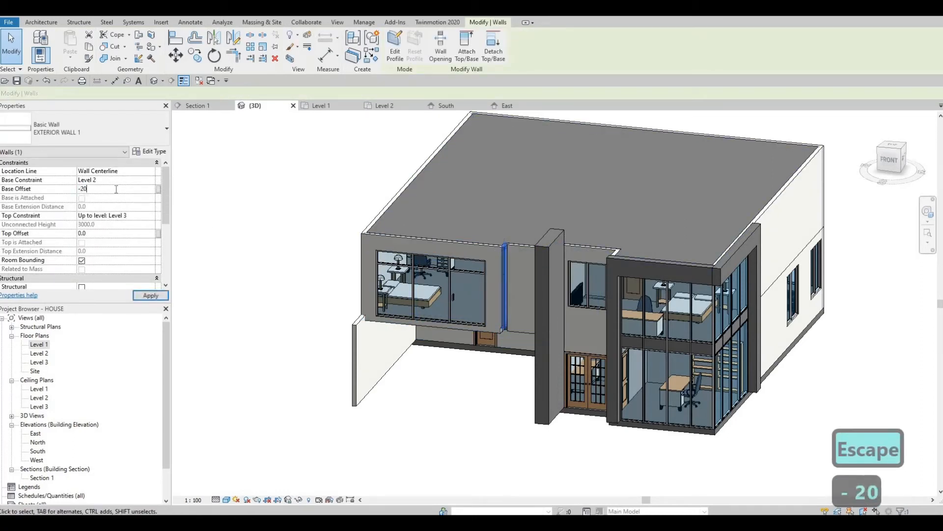
{"action": "type", "text": "0"}
{"action": "key", "text": "Return"}
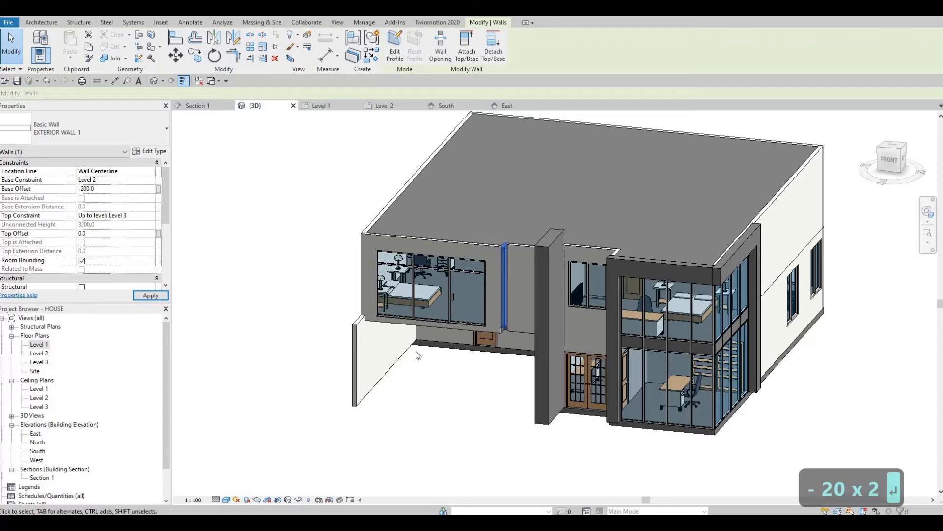
{"action": "key", "text": "Escape"}
{"action": "key", "text": "Escape"}
Step: Open the Level 1 floor plan and pull the front end of the side wall on grid 1 back to the crossing grid line
{"action": "middle_click_drag", "start_coordinate": [470, 399], "coordinate": [358, 371], "text": "shift"}
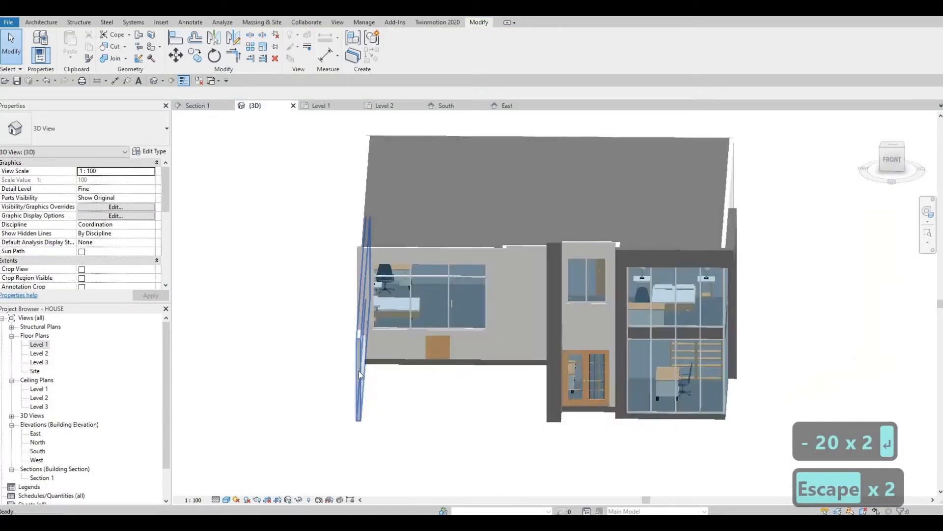
{"action": "double_click", "coordinate": [39, 346]}
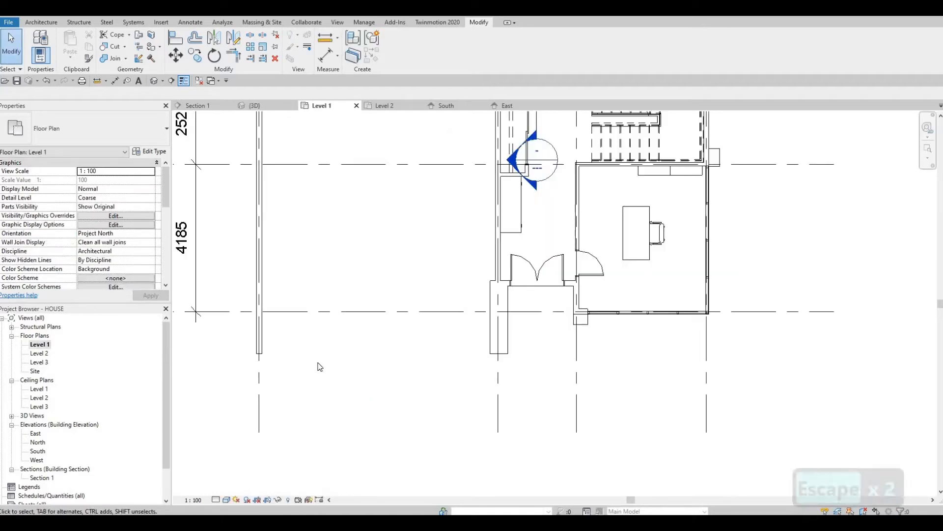
{"action": "left_click", "coordinate": [320, 365]}
{"action": "left_click_drag", "start_coordinate": [320, 369], "coordinate": [310, 346]}
{"action": "key", "text": "Escape"}
{"action": "key", "text": "Escape"}
{"action": "left_click_drag", "start_coordinate": [276, 273], "coordinate": [318, 327]}
{"action": "left_click", "coordinate": [320, 322]}
{"action": "key", "text": "Escape"}
{"action": "key", "text": "Escape"}
{"action": "left_click", "coordinate": [320, 321]}
{"action": "scroll", "coordinate": [320, 321], "scroll_direction": "up", "scroll_amount": 2}
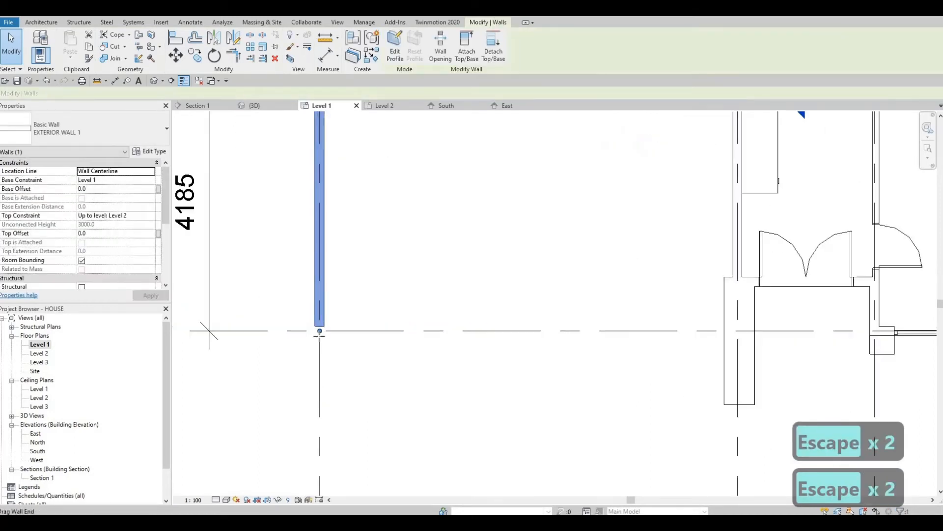
Step: Try to stretch the front end of the side wall on grid 1 slightly past the crossing grid line
{"action": "key", "text": "Escape"}
{"action": "left_click", "coordinate": [321, 327]}
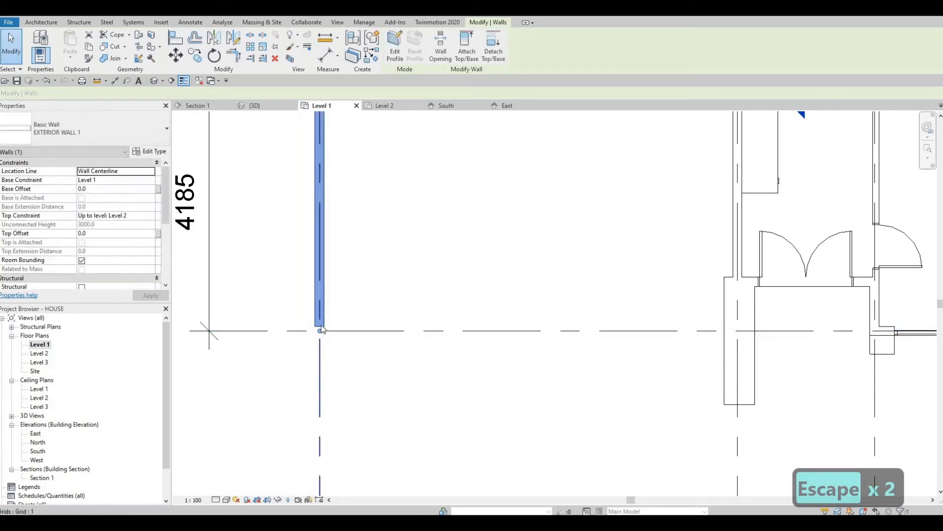
{"action": "key", "text": "Escape"}
{"action": "left_click", "coordinate": [321, 330]}
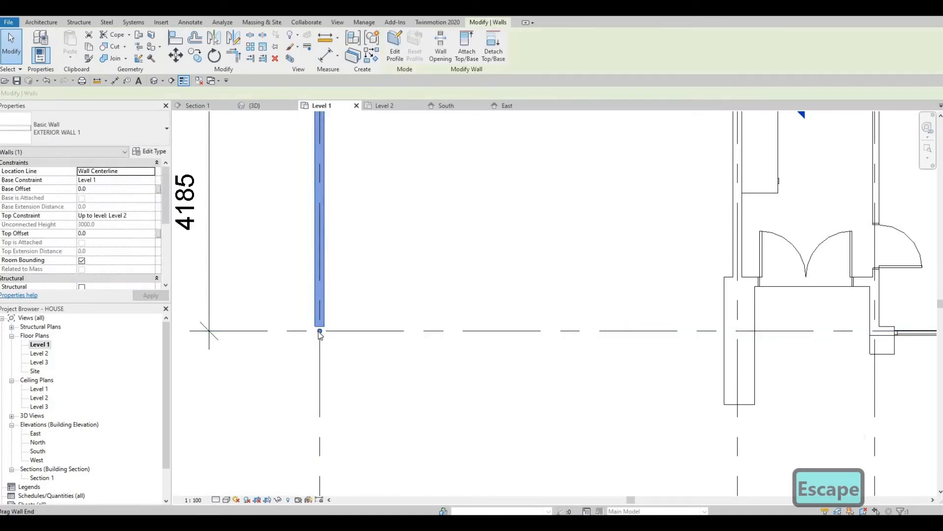
{"action": "left_click_drag", "start_coordinate": [319, 331], "coordinate": [320, 332]}
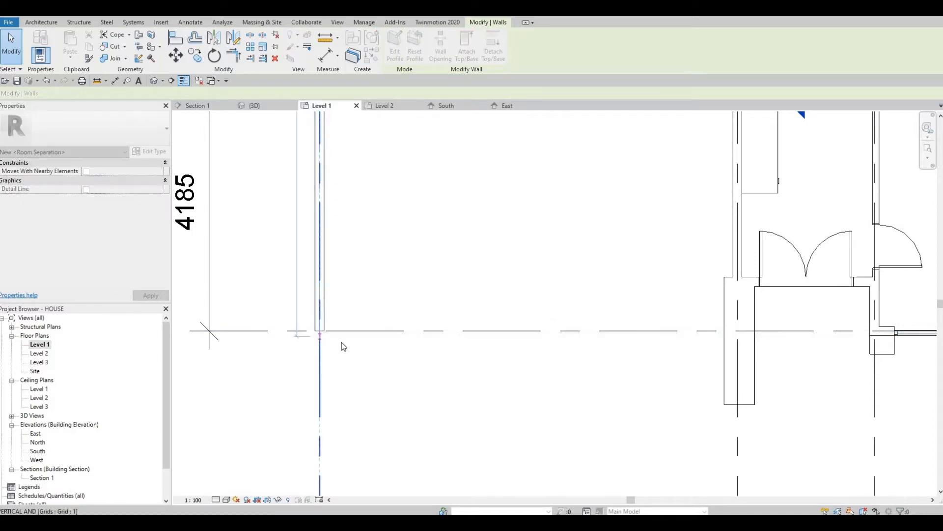
{"action": "key", "text": "Escape"}
{"action": "key", "text": "Escape"}
Step: Align the front end of the side wall with the crossing grid line and check the facade in the 3D view
{"action": "key", "text": "a"}
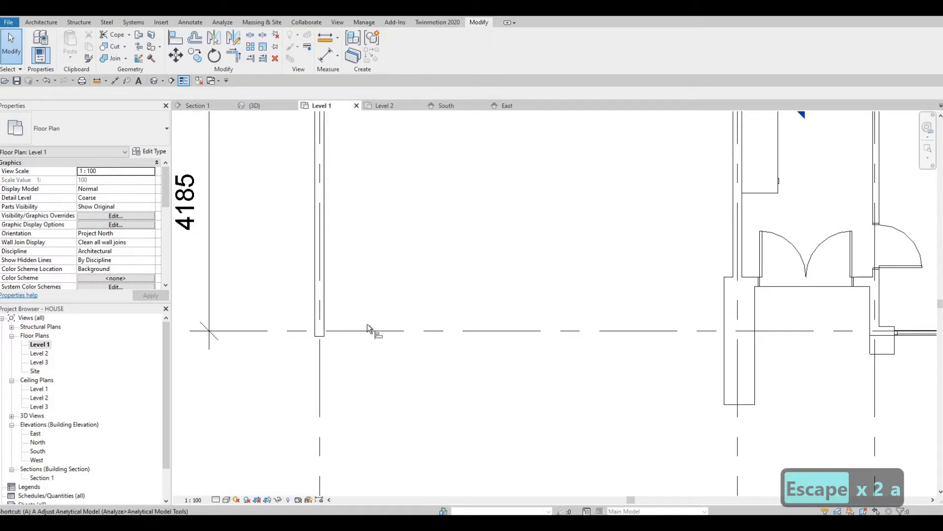
{"action": "key", "text": "l"}
{"action": "left_click", "coordinate": [362, 330]}
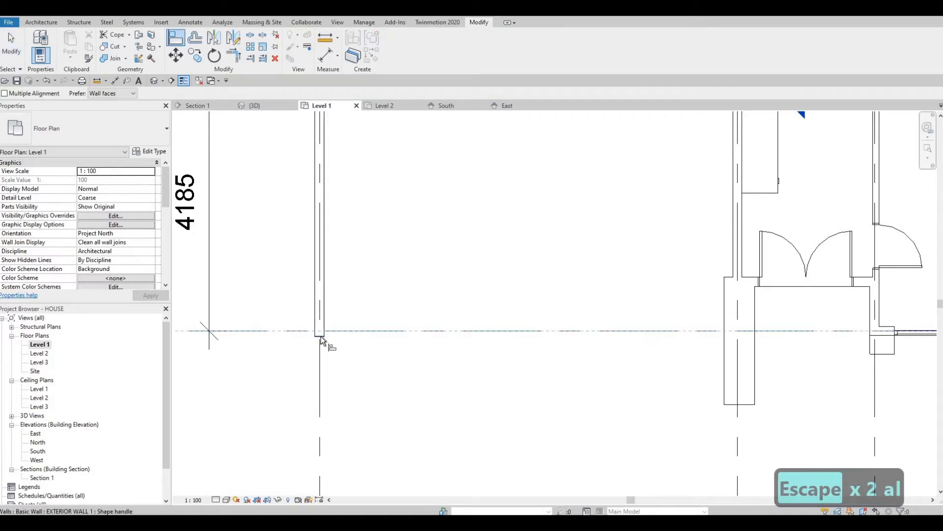
{"action": "left_click", "coordinate": [322, 340]}
{"action": "key", "text": "Escape"}
{"action": "key", "text": "Escape"}
{"action": "left_click", "coordinate": [320, 295]}
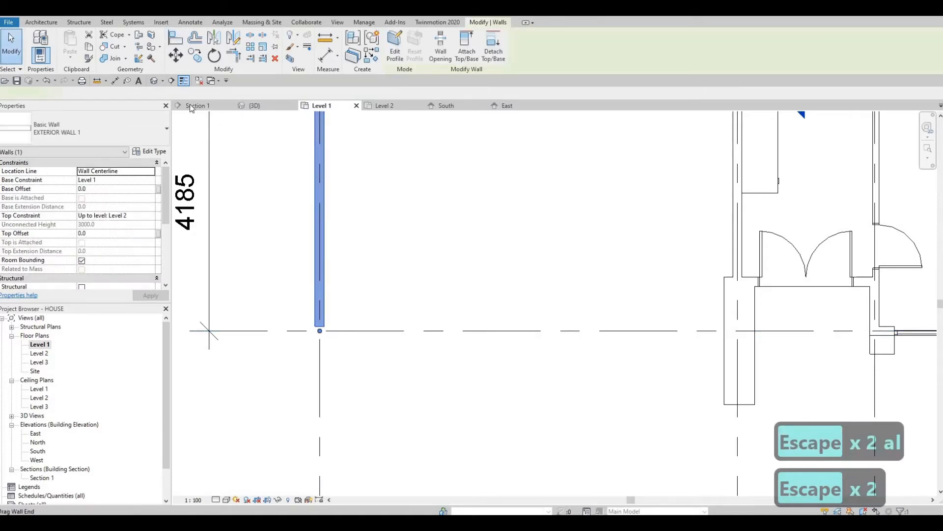
{"action": "key", "text": "Escape"}
{"action": "key", "text": "Escape"}
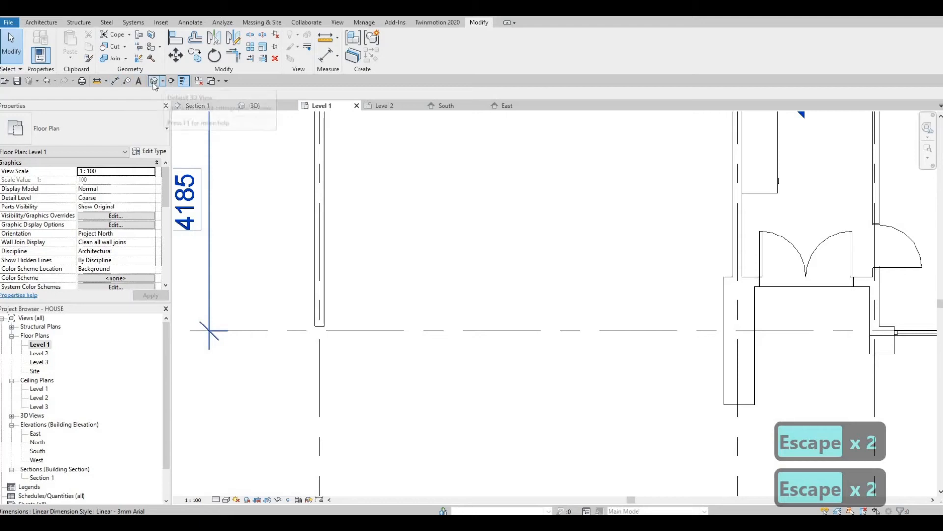
{"action": "left_click", "coordinate": [154, 80]}
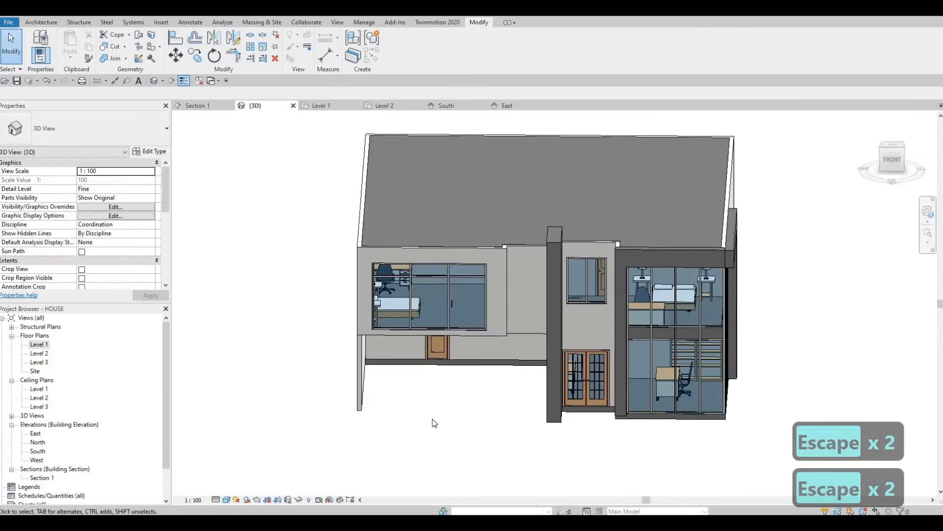
{"action": "middle_click_drag", "start_coordinate": [432, 418], "coordinate": [479, 410], "text": "shift"}
{"action": "key", "text": "F1"}
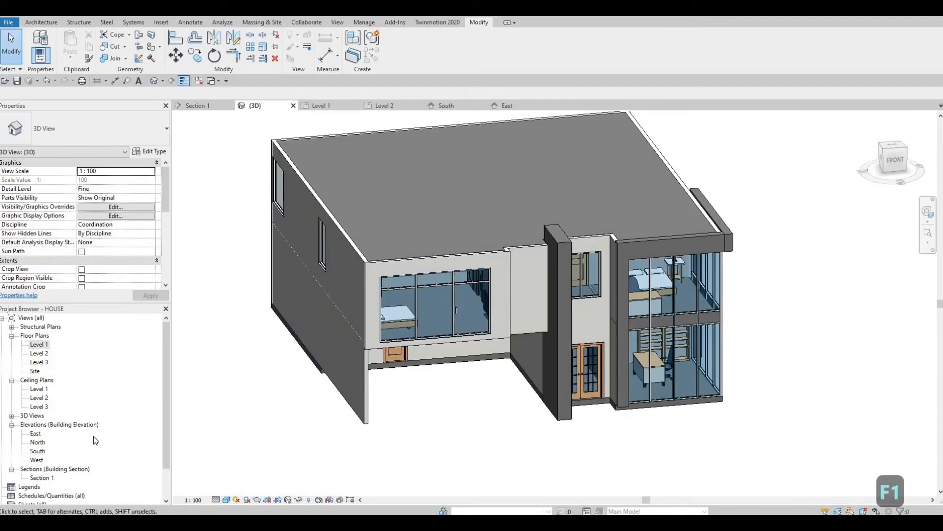
Step: Open the South elevation and create an in-place model in the Generic Models category, keeping the default name
{"action": "double_click", "coordinate": [36, 450]}
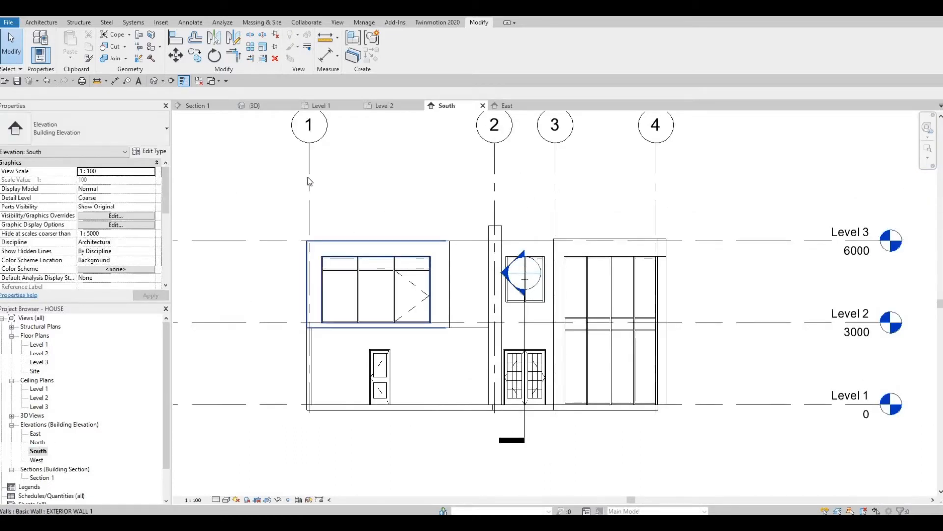
{"action": "left_click", "coordinate": [41, 22]}
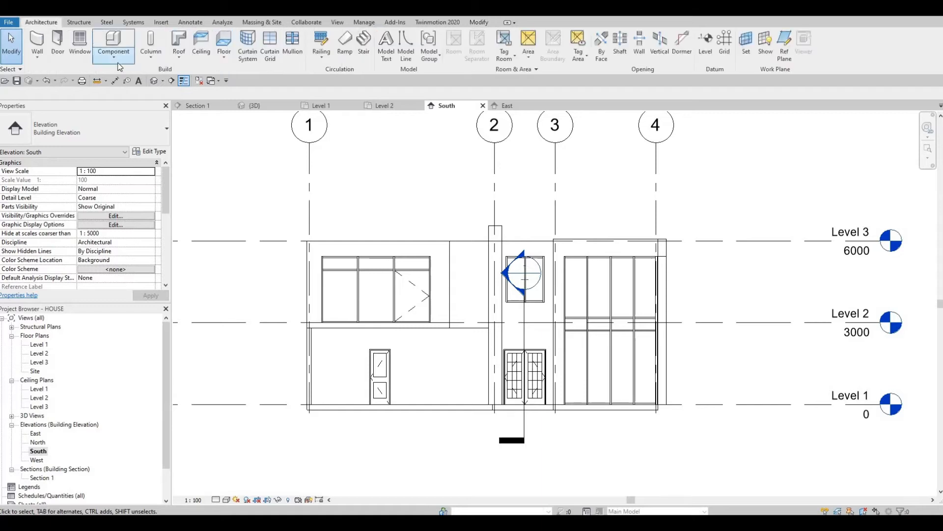
{"action": "left_click", "coordinate": [114, 51]}
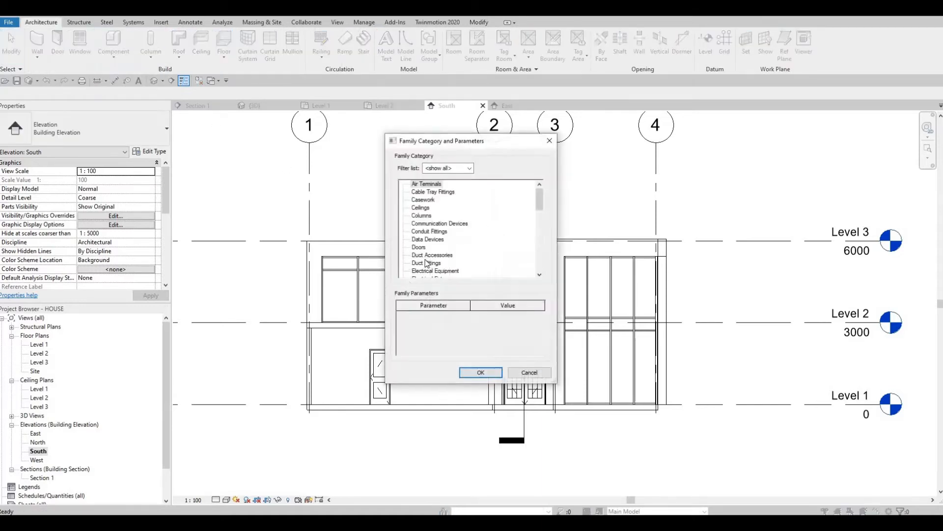
{"action": "scroll", "coordinate": [426, 256], "scroll_direction": "down", "scroll_amount": 1}
{"action": "scroll", "coordinate": [424, 271], "scroll_direction": "down", "scroll_amount": 1}
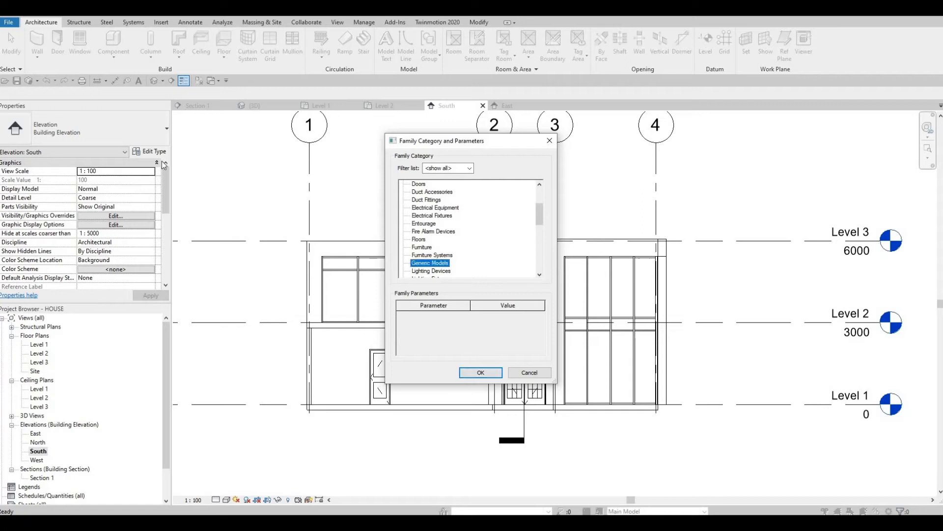
{"action": "key", "text": "Return"}
{"action": "key", "text": "Return"}
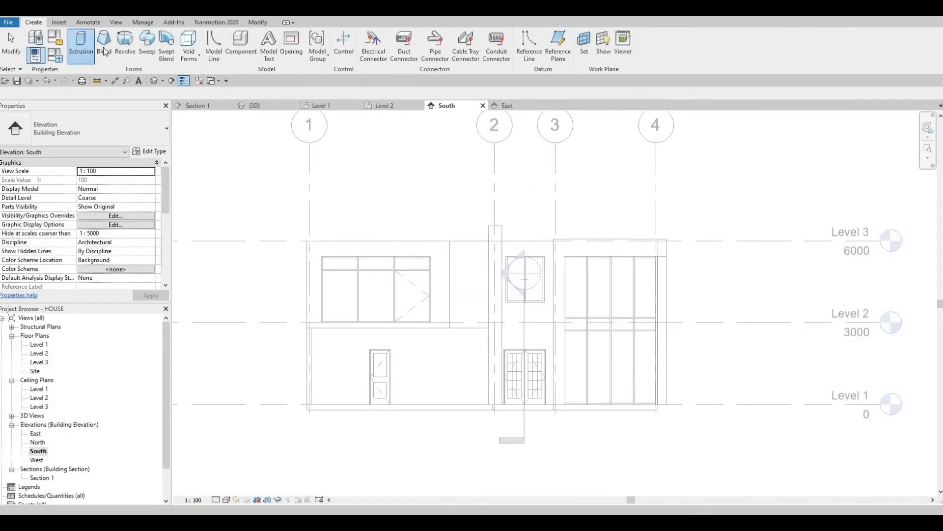
Step: Start an extrusion and set its work plane by picking the face of the upper-floor exterior wall around the large three-panel window
{"action": "left_click", "coordinate": [83, 49]}
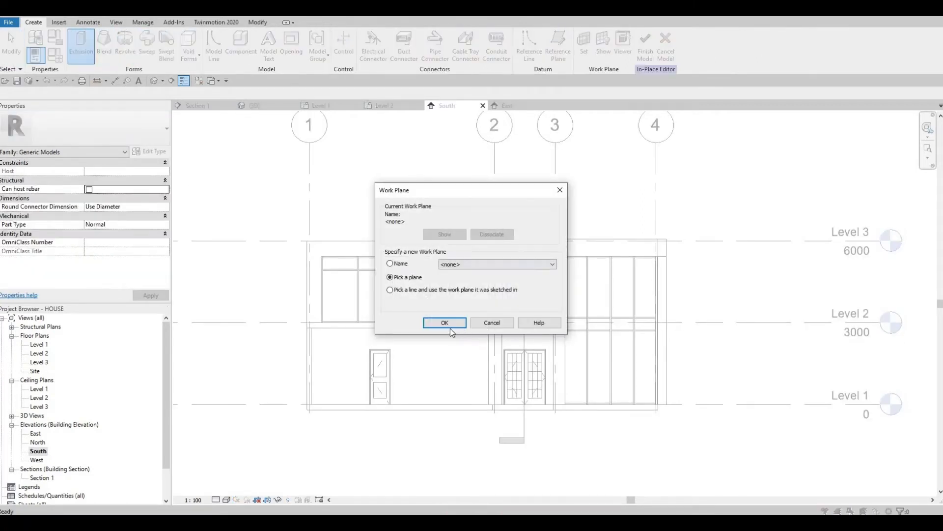
{"action": "key", "text": "Return"}
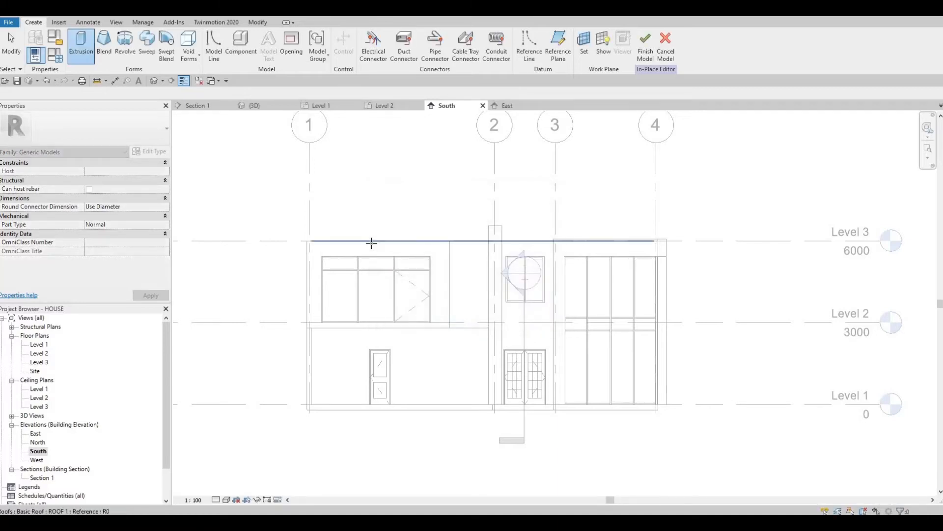
{"action": "key", "text": "Tab"}
{"action": "key", "text": "Tab"}
{"action": "key", "text": "Tab"}
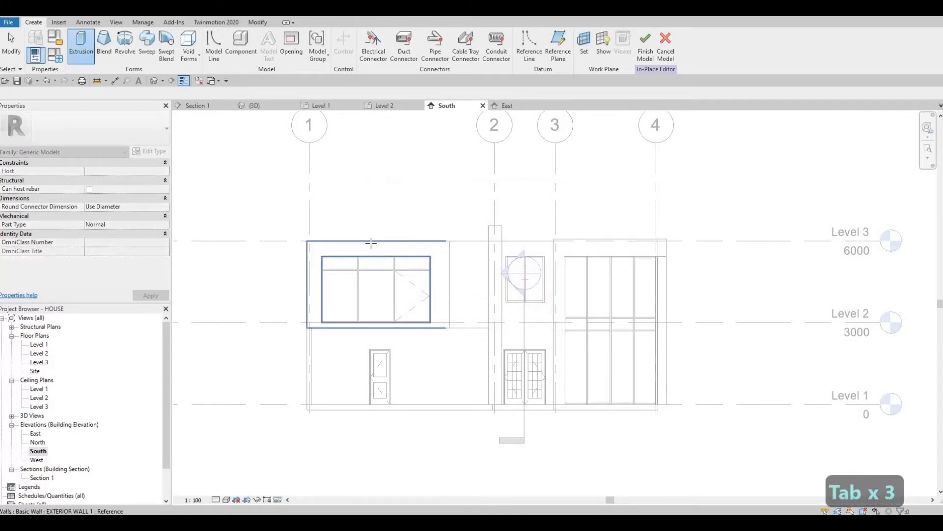
{"action": "left_click", "coordinate": [372, 243]}
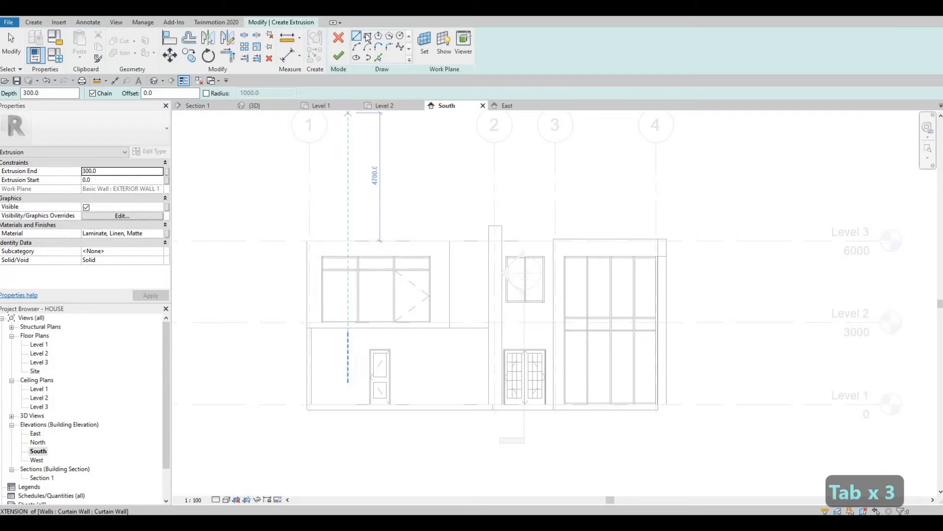
Step: Sketch a rectangle about 5230 mm by 200 mm along the bottom edge of the projecting upper wall, up to Level 2
{"action": "scroll", "coordinate": [446, 344], "scroll_direction": "up", "scroll_amount": 3}
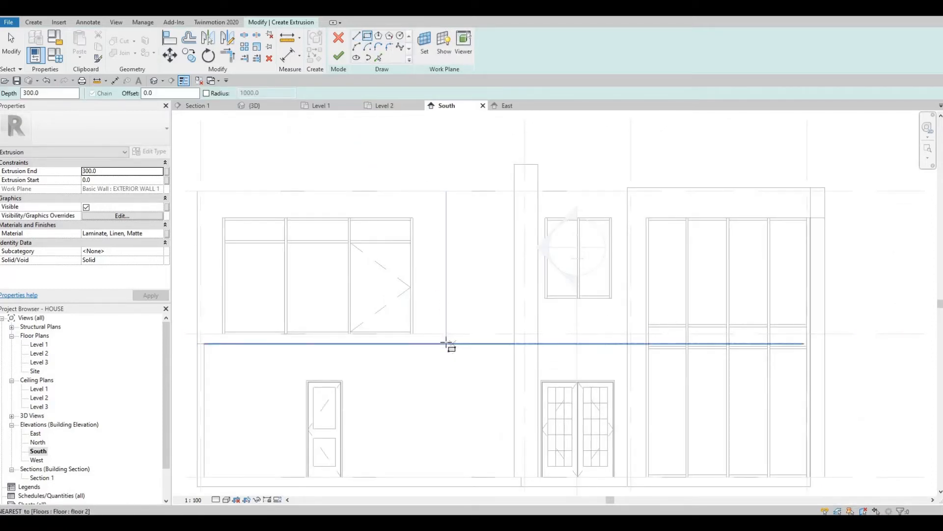
{"action": "left_click", "coordinate": [448, 343]}
{"action": "middle_click_drag", "start_coordinate": [293, 331], "coordinate": [393, 323]}
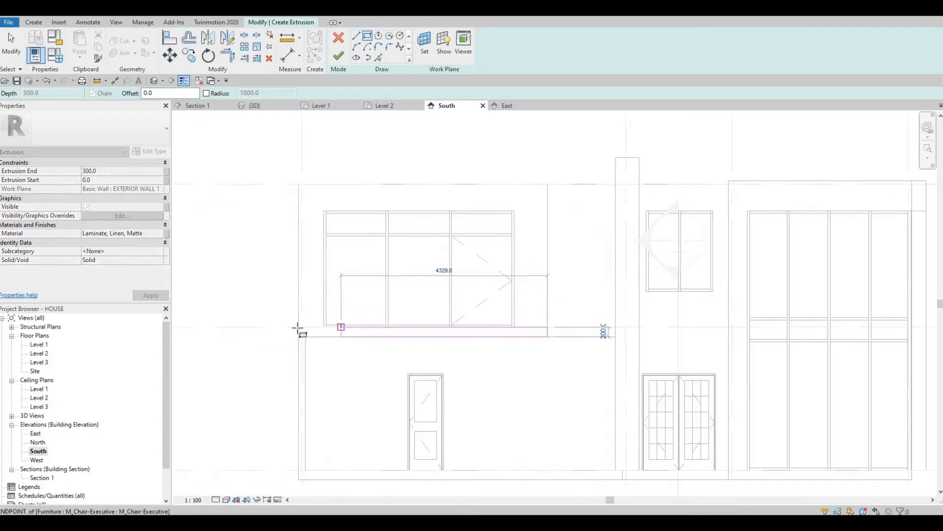
{"action": "scroll", "coordinate": [298, 328], "scroll_direction": "up", "scroll_amount": 2}
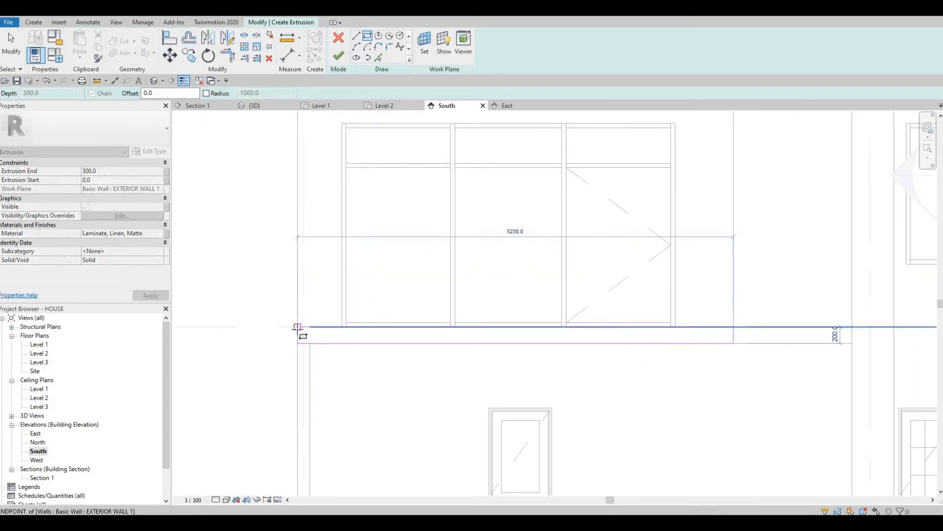
{"action": "left_click", "coordinate": [297, 326]}
{"action": "key", "text": "Escape"}
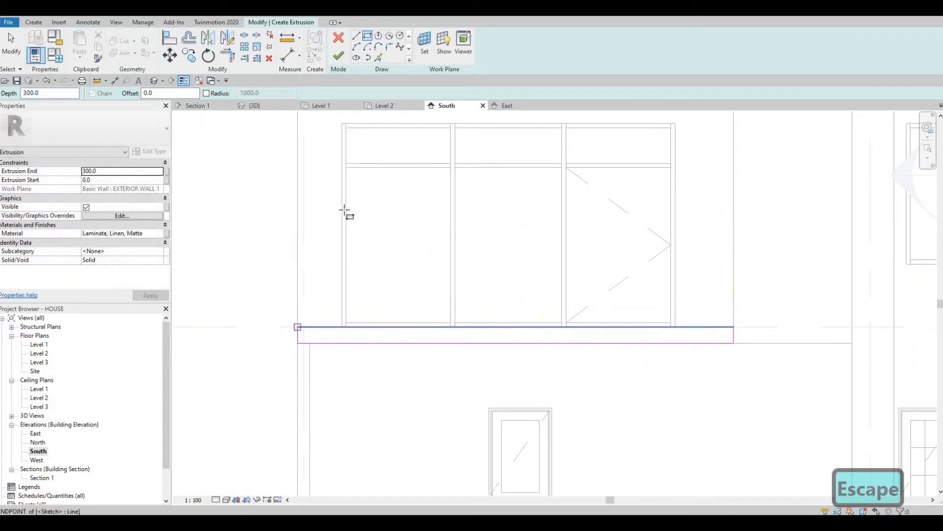
Step: Sketch rectangles over the wall strip left of the window and the full-width band above it, the band about 560 mm high
{"action": "middle_click_drag", "start_coordinate": [346, 128], "coordinate": [350, 262]}
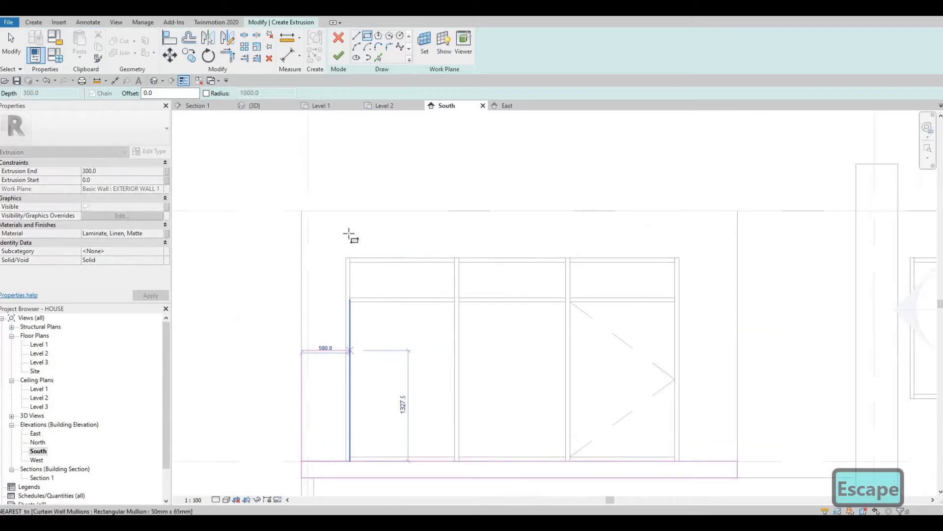
{"action": "left_click", "coordinate": [346, 257]}
{"action": "left_click", "coordinate": [303, 211]}
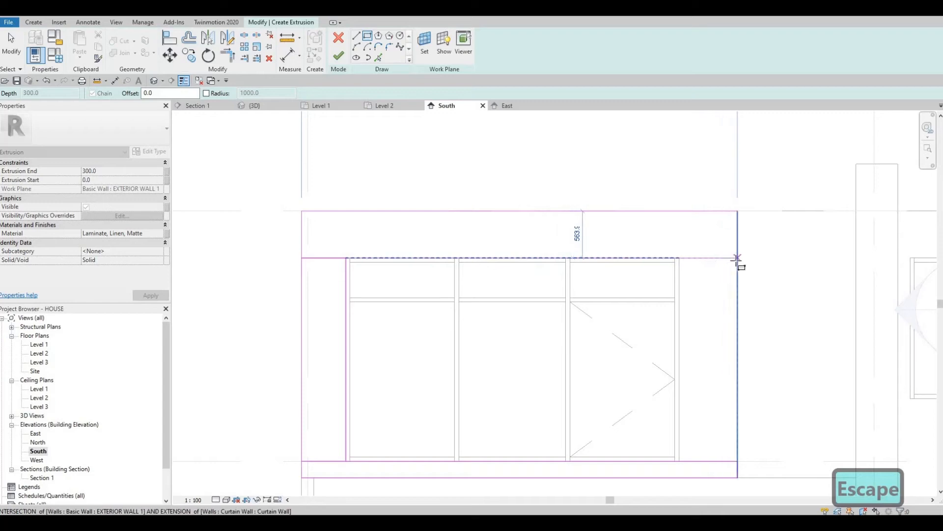
{"action": "left_click", "coordinate": [718, 281]}
{"action": "key", "text": "Escape"}
{"action": "key", "text": "Escape"}
{"action": "key", "text": "Escape"}
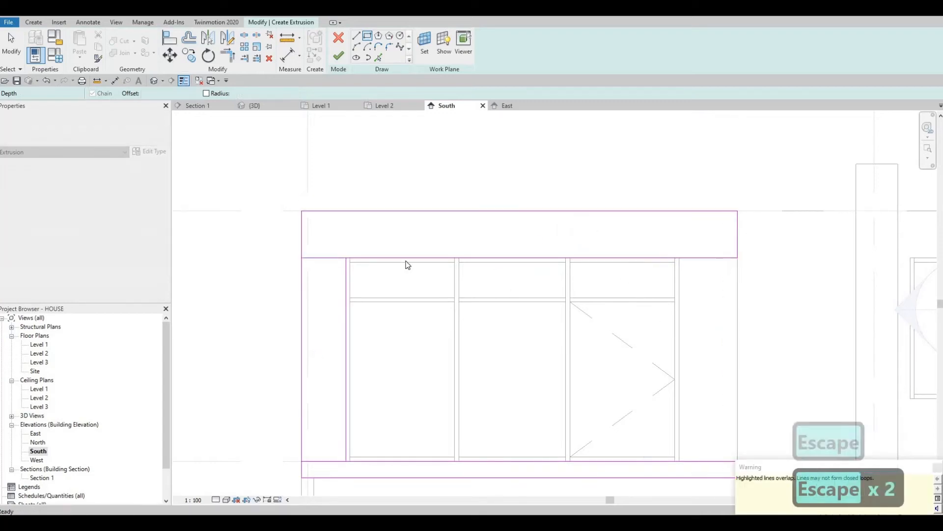
Step: Delete the short left end lines of the upper and lower sketch rectangles
{"action": "scroll", "coordinate": [331, 173], "scroll_direction": "down", "scroll_amount": 2}
{"action": "left_click_drag", "start_coordinate": [329, 166], "coordinate": [426, 441]}
{"action": "key", "text": "Escape"}
{"action": "left_click_drag", "start_coordinate": [341, 159], "coordinate": [450, 257]}
{"action": "key", "text": "Delete"}
{"action": "left_click_drag", "start_coordinate": [333, 354], "coordinate": [433, 439]}
{"action": "key", "text": "Delete"}
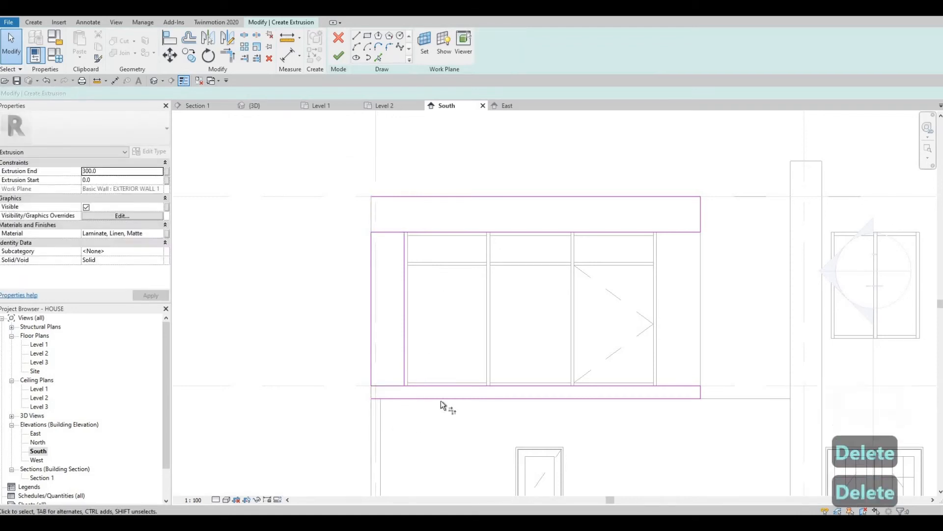
Step: Trim the left strip's vertical lines to the top and bottom bands, forming one closed C-shaped profile around the window
{"action": "key", "text": "t"}
{"action": "key", "text": "r"}
{"action": "left_click", "coordinate": [406, 373]}
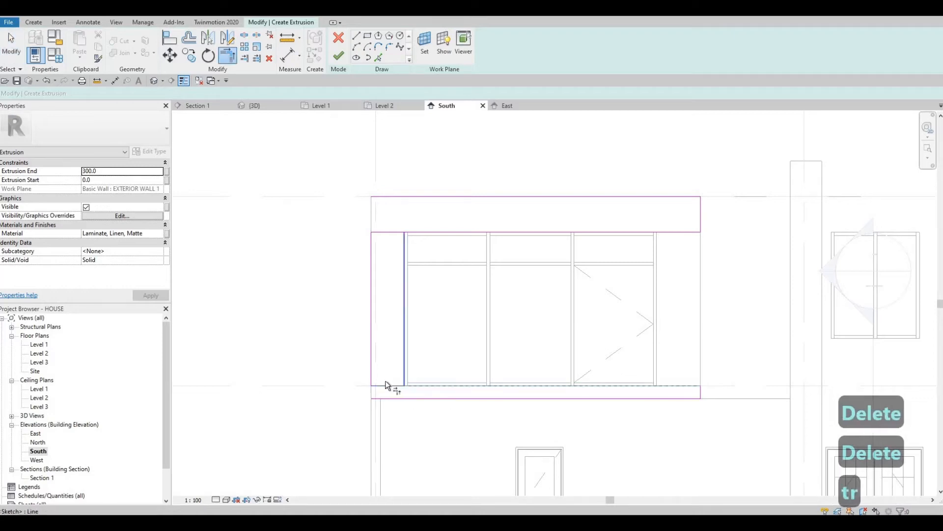
{"action": "left_click", "coordinate": [372, 375]}
{"action": "left_click", "coordinate": [380, 402]}
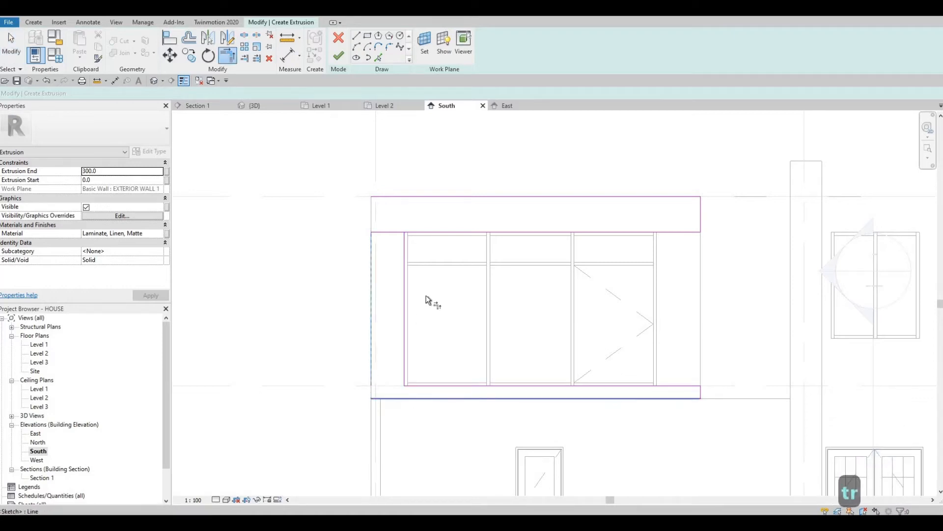
{"action": "left_click", "coordinate": [371, 251]}
{"action": "left_click", "coordinate": [388, 195]}
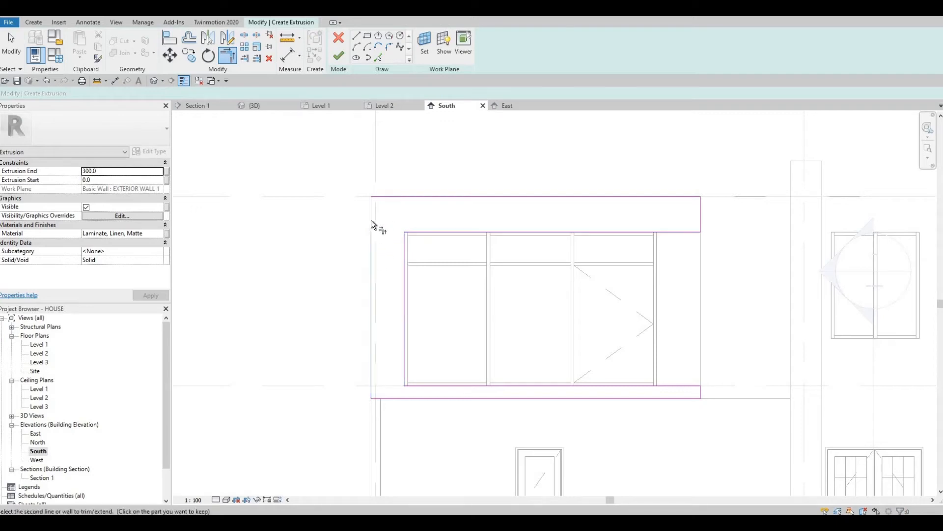
Step: Assign the Brick, Dark Blend, Soldier material from the AEC Materials Masonry library to the extrusion
{"action": "left_click", "coordinate": [161, 232]}
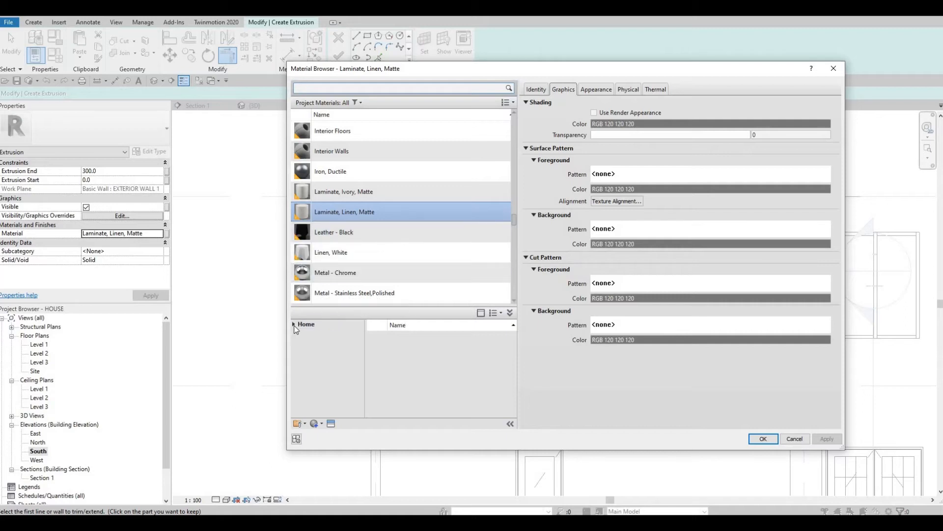
{"action": "left_click", "coordinate": [294, 325]}
{"action": "left_click", "coordinate": [301, 343]}
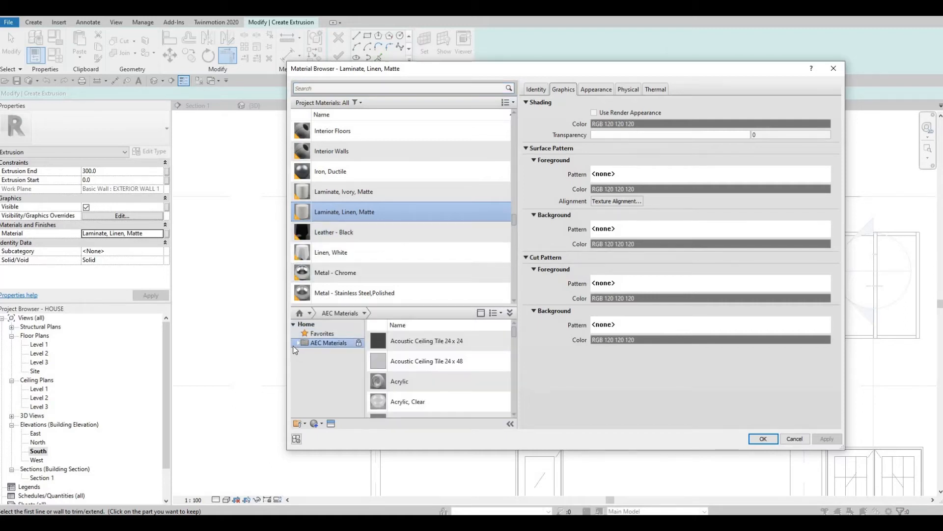
{"action": "left_click", "coordinate": [297, 343]}
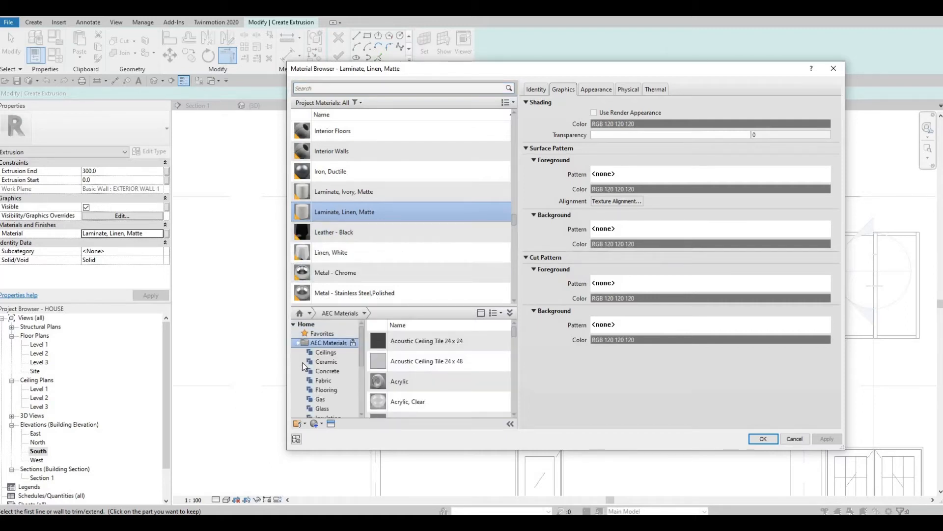
{"action": "left_click", "coordinate": [352, 364]}
{"action": "scroll", "coordinate": [317, 382], "scroll_direction": "down", "scroll_amount": 2}
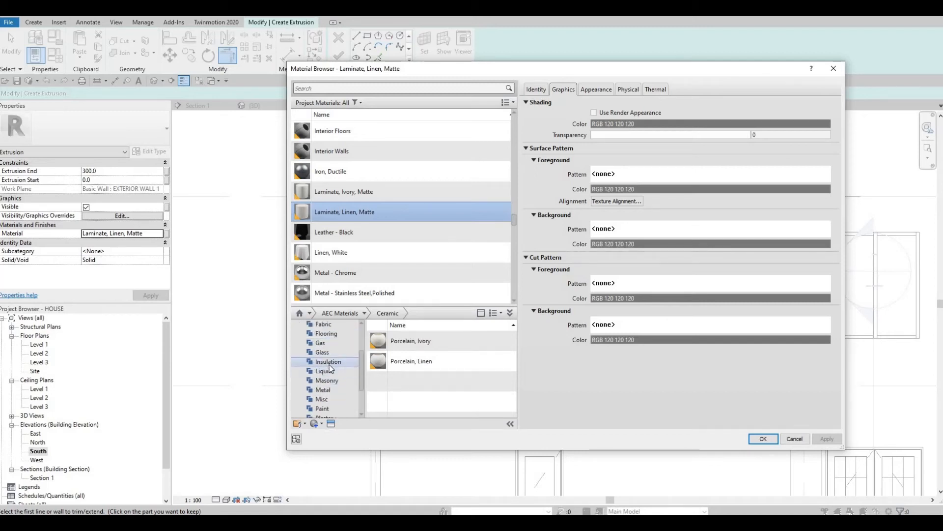
{"action": "left_click", "coordinate": [329, 364]}
{"action": "scroll", "coordinate": [318, 379], "scroll_direction": "down", "scroll_amount": 1}
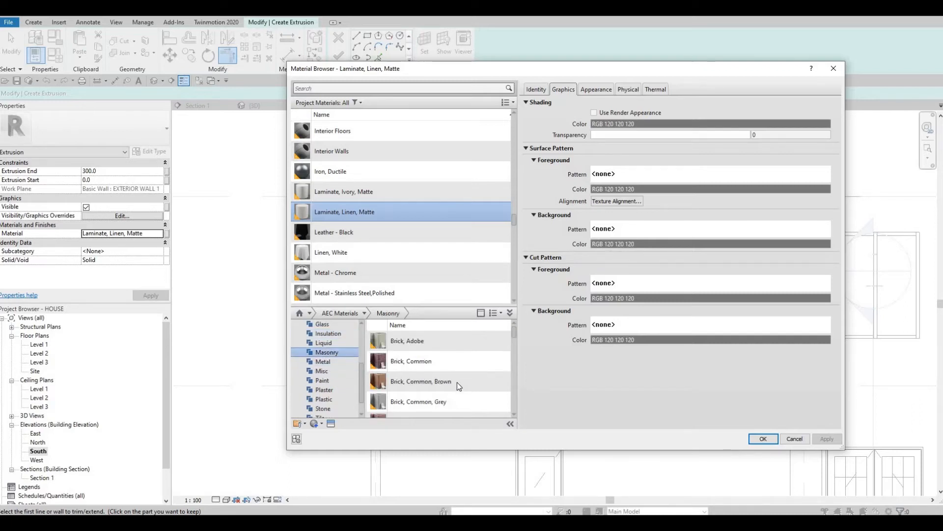
{"action": "scroll", "coordinate": [498, 381], "scroll_direction": "down", "scroll_amount": 1}
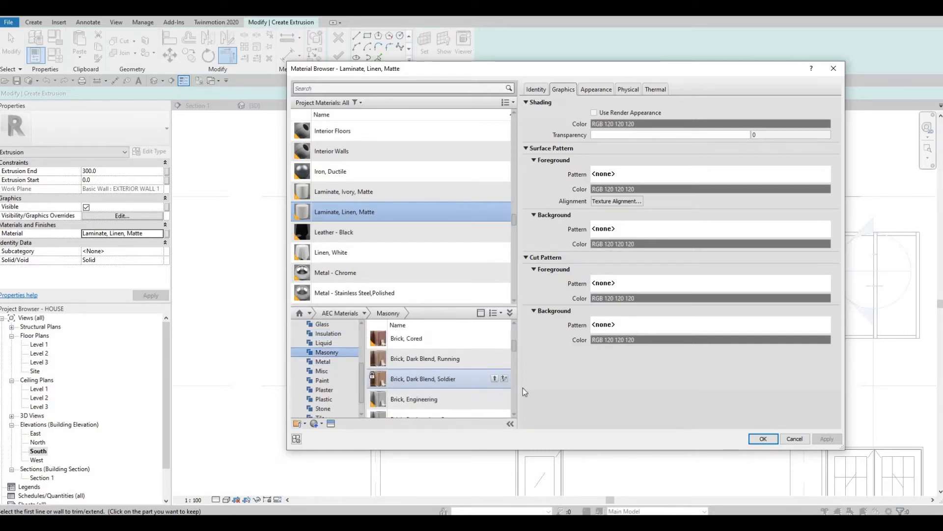
{"action": "left_click", "coordinate": [763, 439]}
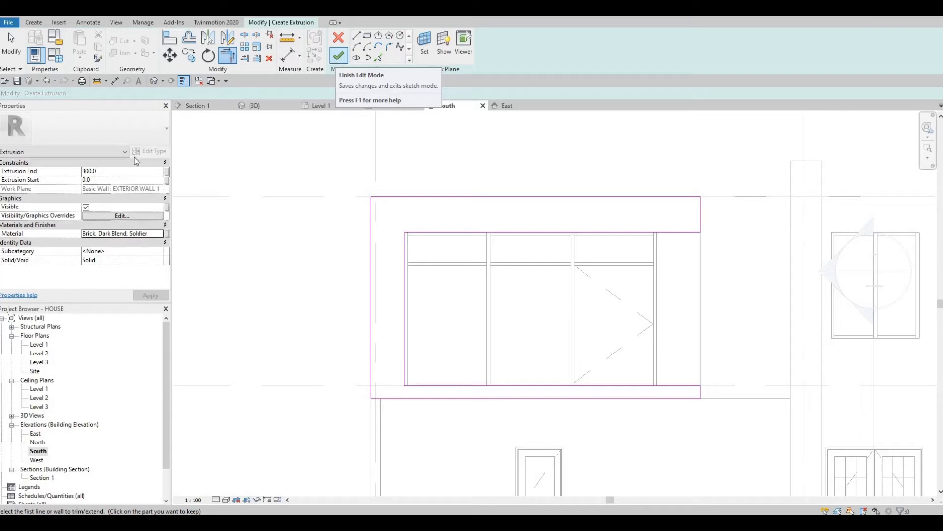
Step: Finish the C-shaped sketch, set the Extrusion End to 150, and finish the in-place model
{"action": "left_click", "coordinate": [109, 174]}
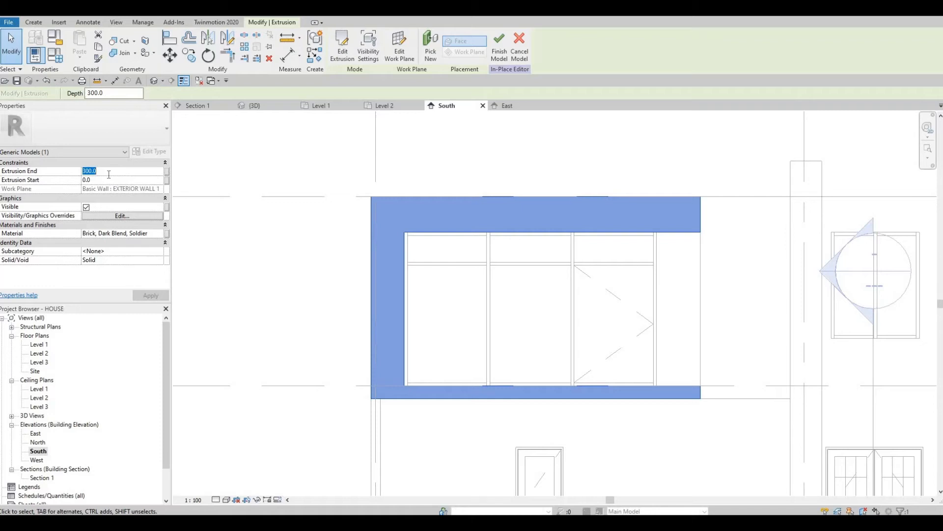
{"action": "type", "text": "150"}
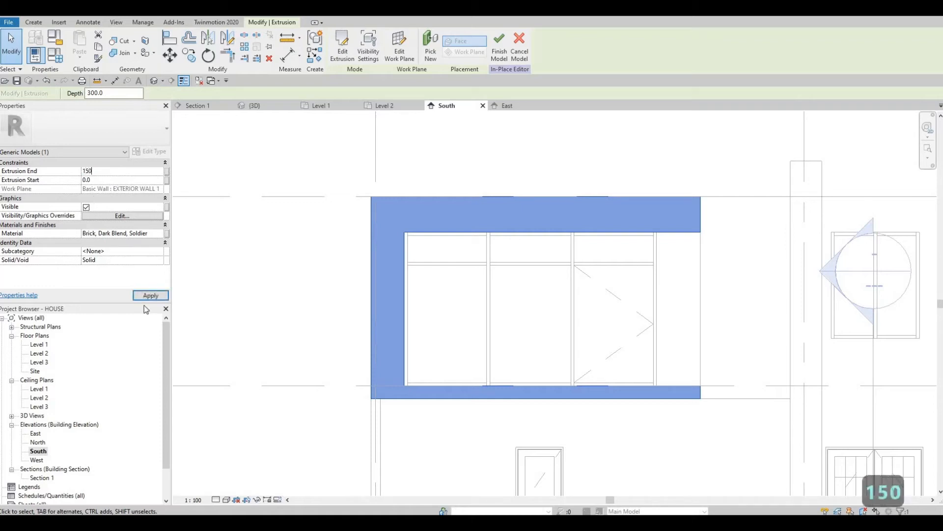
{"action": "left_click", "coordinate": [151, 297]}
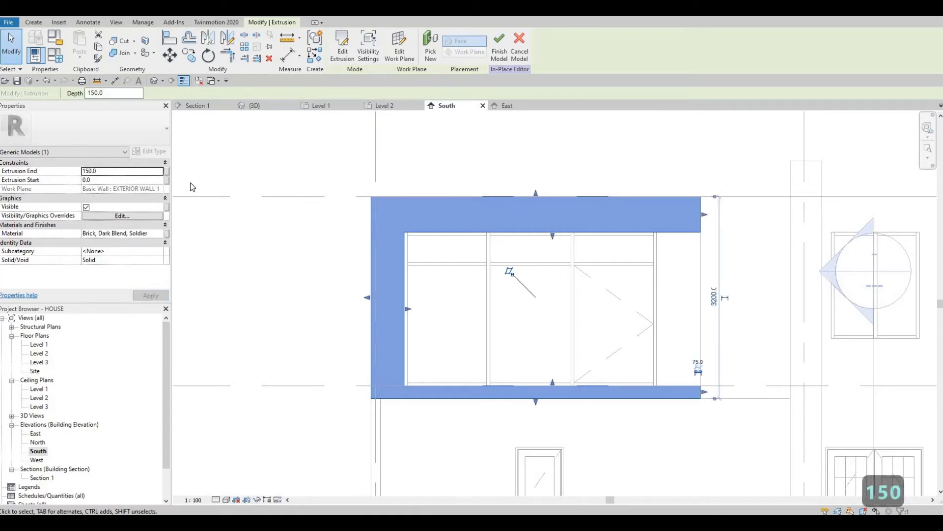
{"action": "left_click", "coordinate": [497, 54]}
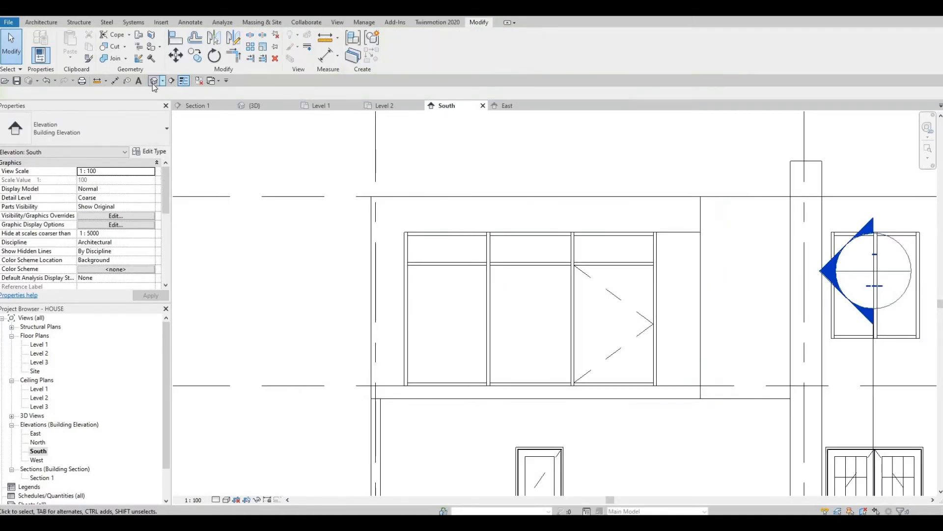
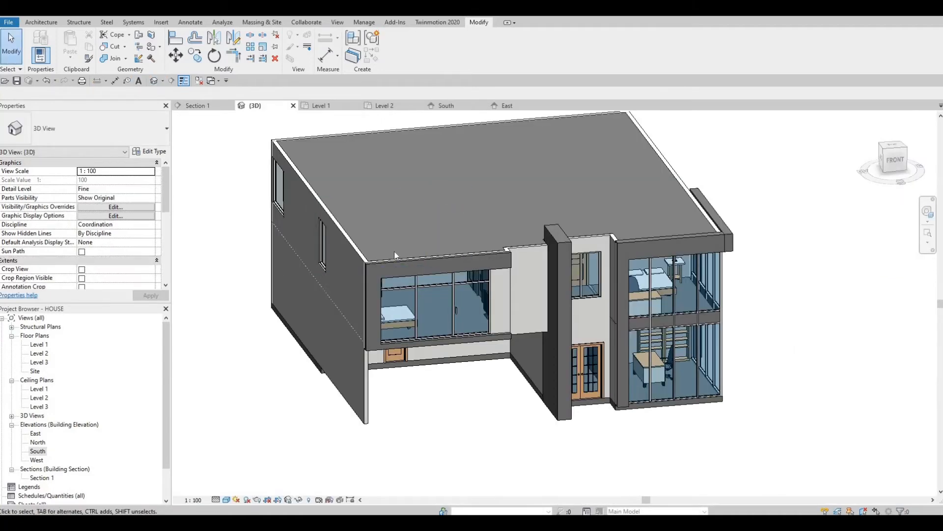
Step: Edit the in-place window frame in the 3D view, set its Extrusion End to 1200, and inspect the projecting frame
{"action": "middle_click_drag", "start_coordinate": [394, 256], "coordinate": [339, 250], "text": "shift"}
{"action": "scroll", "coordinate": [419, 216], "scroll_direction": "up", "scroll_amount": 2}
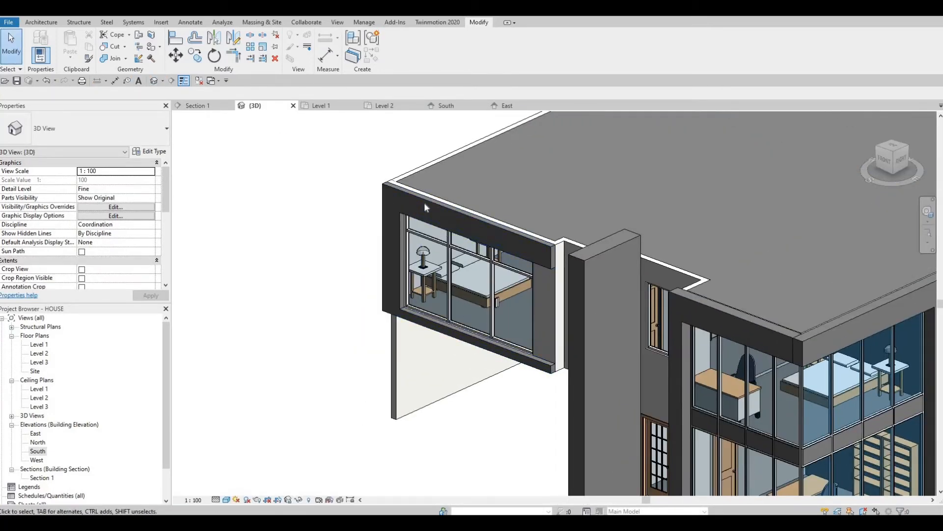
{"action": "left_click", "coordinate": [423, 203]}
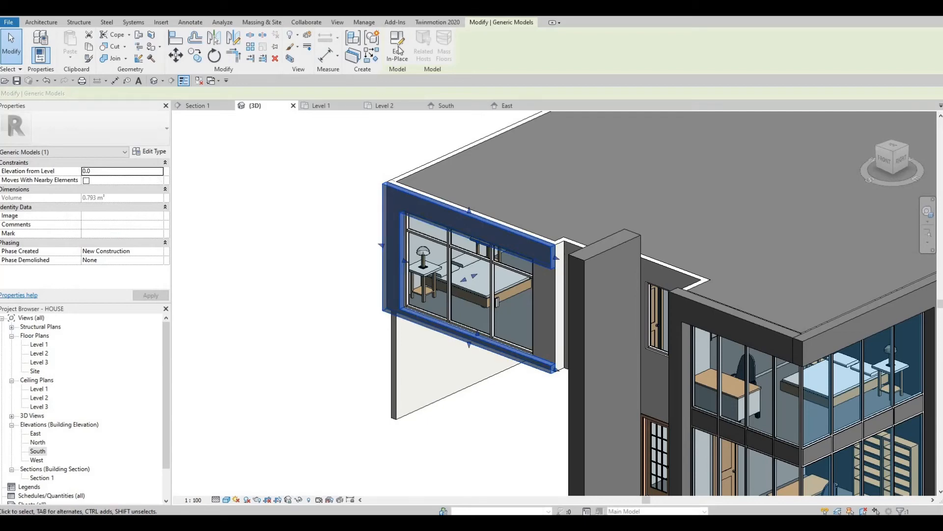
{"action": "double_click", "coordinate": [434, 202]}
{"action": "left_click", "coordinate": [434, 204]}
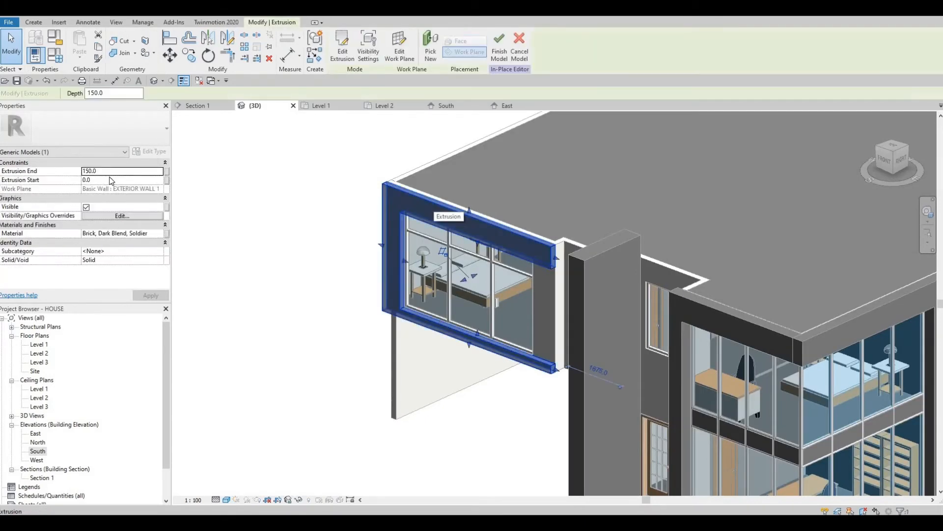
{"action": "left_click", "coordinate": [110, 172]}
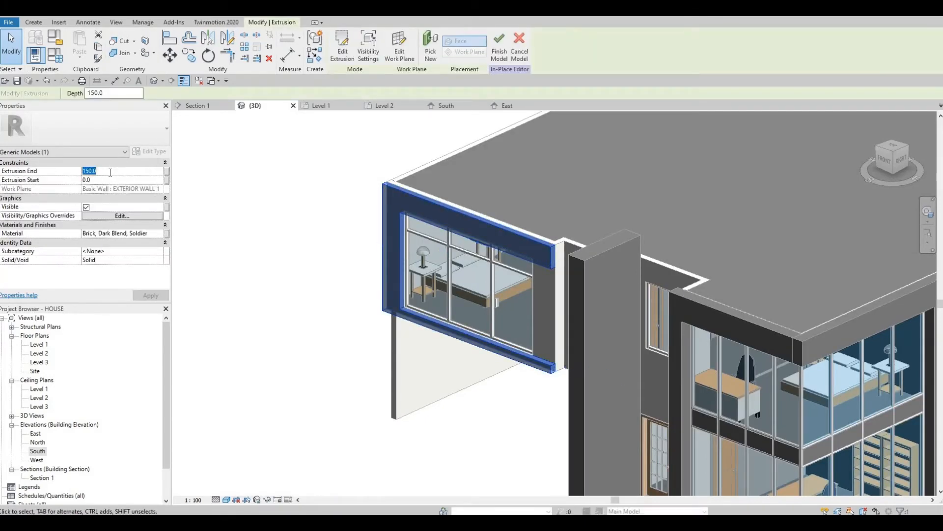
{"action": "type", "text": "1200"}
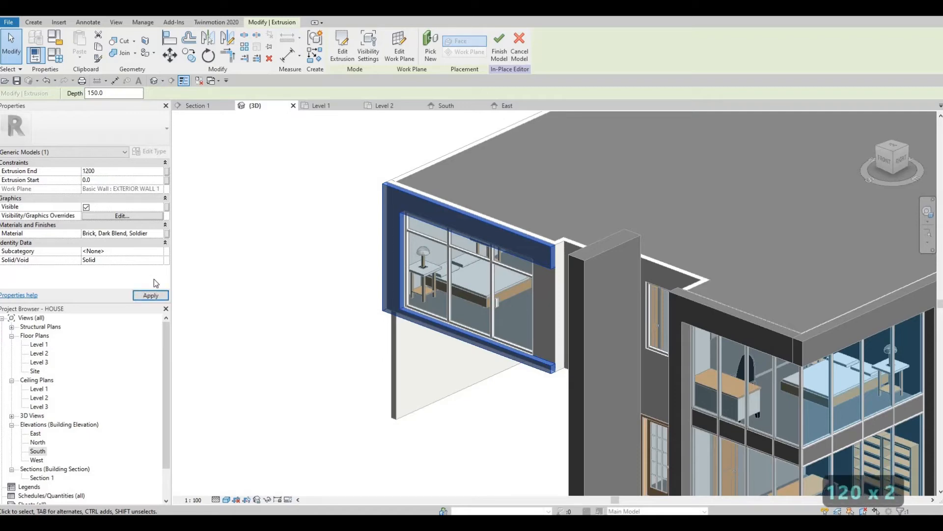
{"action": "key", "text": "Escape"}
{"action": "key", "text": "Escape"}
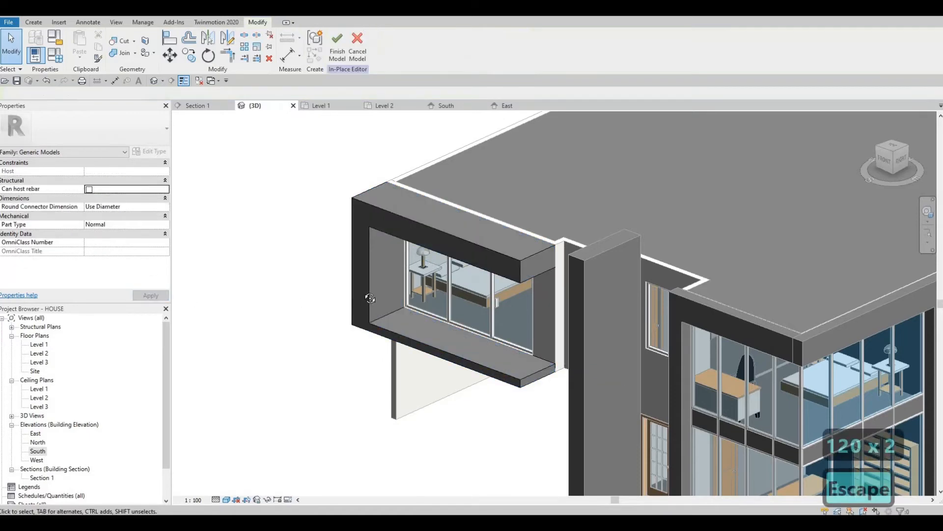
{"action": "middle_click_drag", "start_coordinate": [344, 349], "coordinate": [366, 342], "text": "shift"}
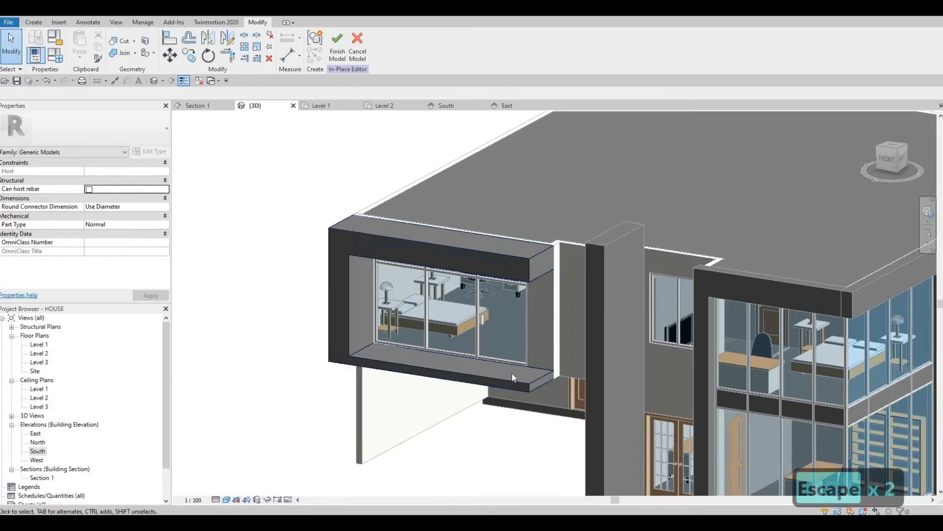
{"action": "middle_click_drag", "start_coordinate": [534, 339], "coordinate": [511, 334], "text": "shift"}
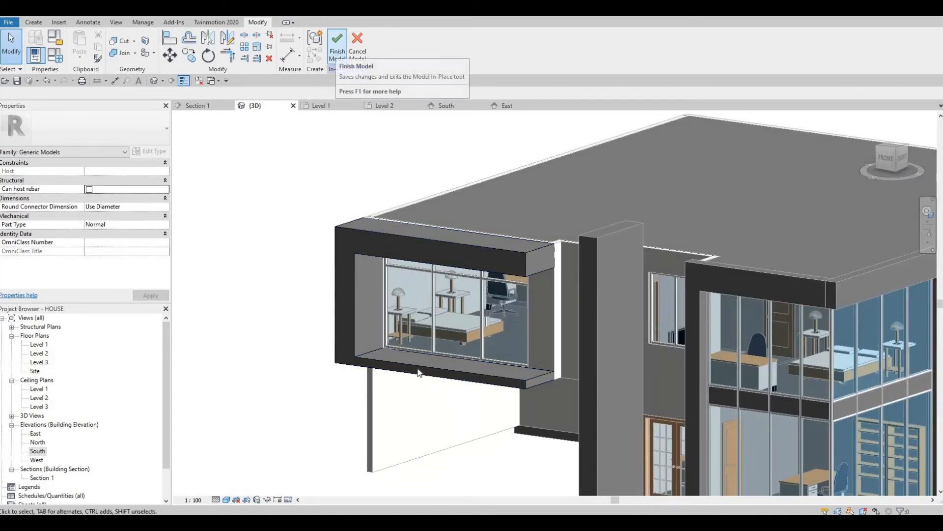
Step: Finish the in-place window frame model and inspect the projecting frame from several angles in the 3D view
{"action": "left_click", "coordinate": [337, 54]}
{"action": "middle_click_drag", "start_coordinate": [375, 337], "coordinate": [397, 327], "text": "shift"}
{"action": "scroll", "coordinate": [396, 327], "scroll_direction": "up", "scroll_amount": 2}
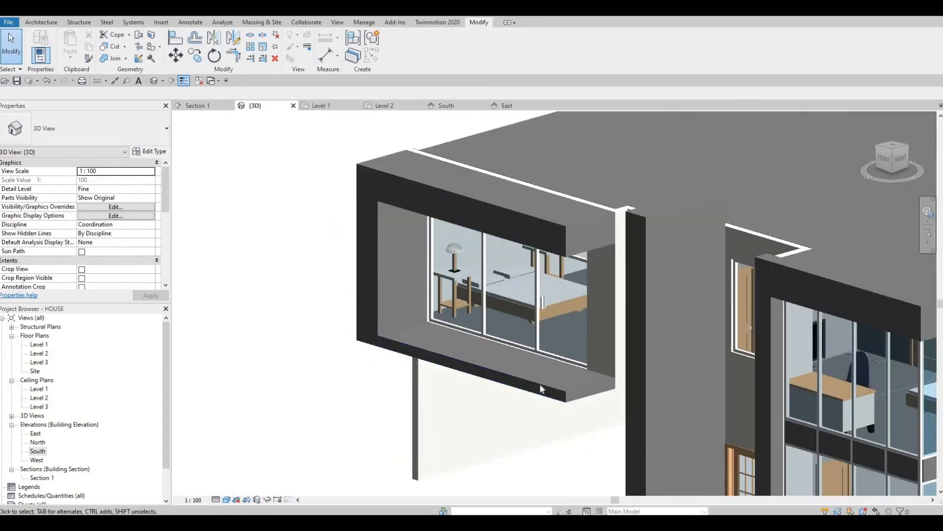
{"action": "middle_click_drag", "start_coordinate": [601, 369], "coordinate": [556, 349], "text": "shift"}
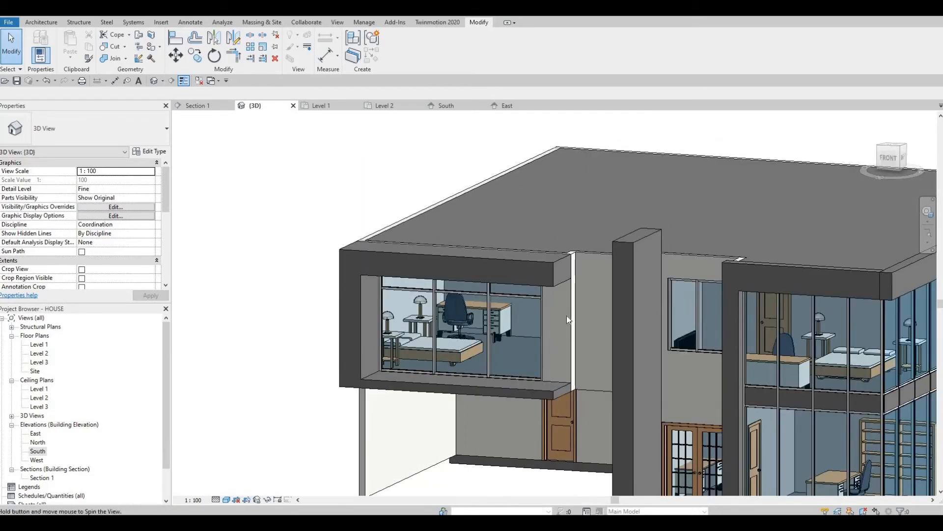
{"action": "middle_click_drag", "start_coordinate": [567, 318], "coordinate": [571, 312], "text": "shift"}
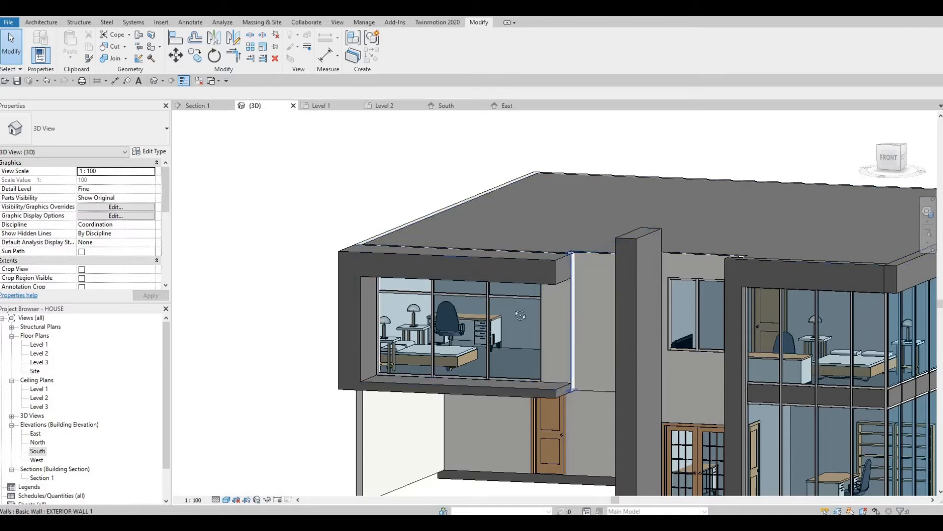
Step: Duplicate the type of the narrow side wall beside the window frame as EXTERIOR WALL 3
{"action": "middle_click_drag", "start_coordinate": [560, 256], "coordinate": [571, 393], "text": "shift"}
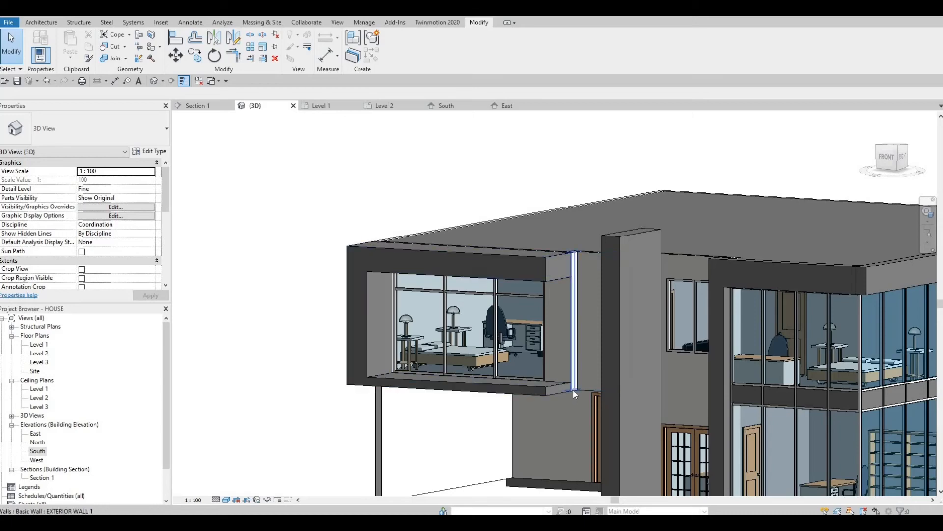
{"action": "left_click", "coordinate": [573, 390]}
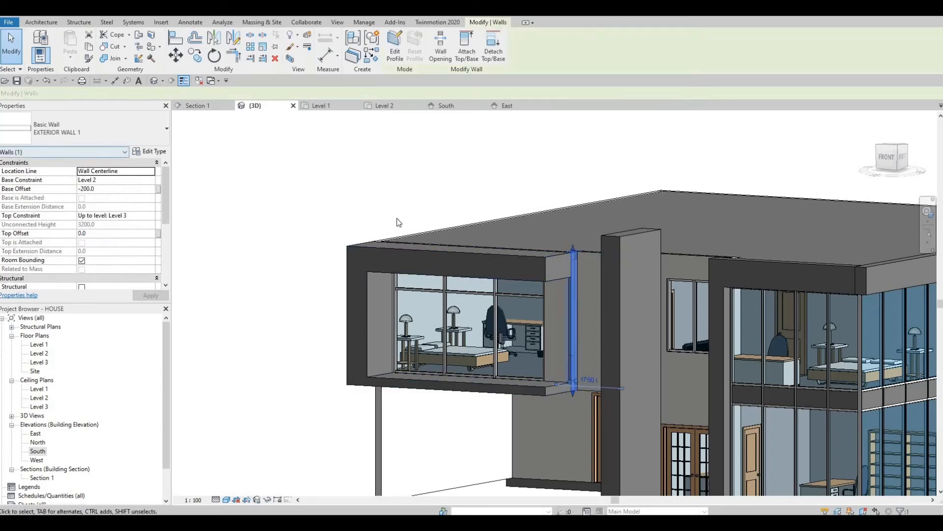
{"action": "left_click", "coordinate": [150, 151]}
{"action": "key", "text": "alt+d"}
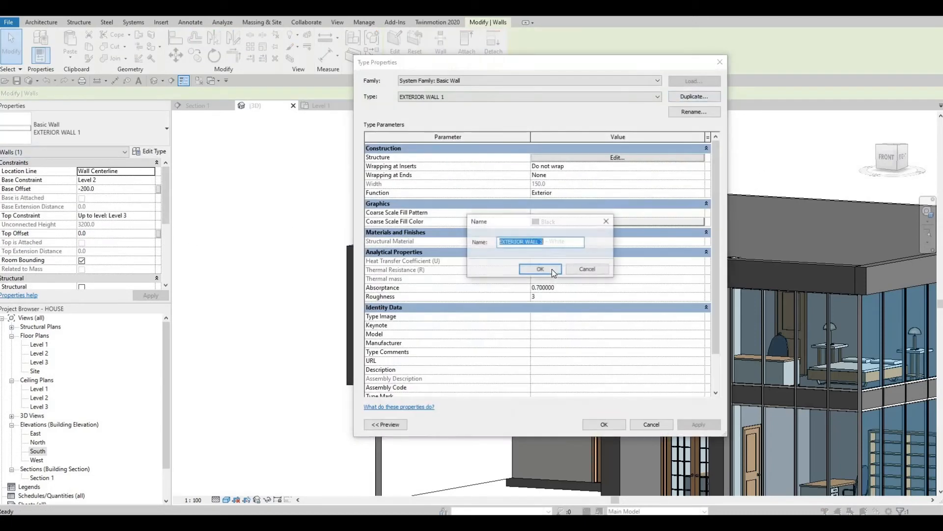
{"action": "key", "text": "Return"}
Step: Assign the Glulam 28h material from the AEC Materials Wood library to the Structure layer of EXTERIOR WALL 3 and apply the type
{"action": "left_click", "coordinate": [602, 158]}
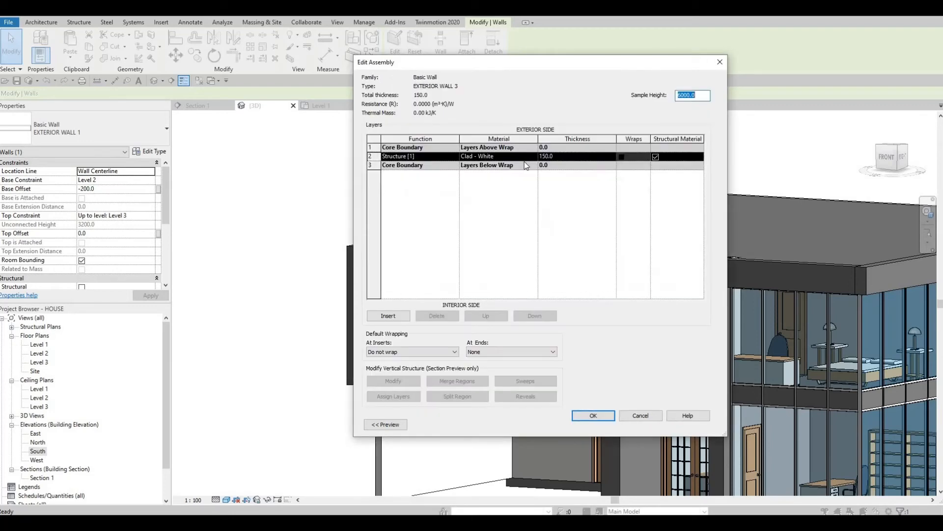
{"action": "left_click", "coordinate": [534, 156]}
{"action": "left_click", "coordinate": [534, 156]}
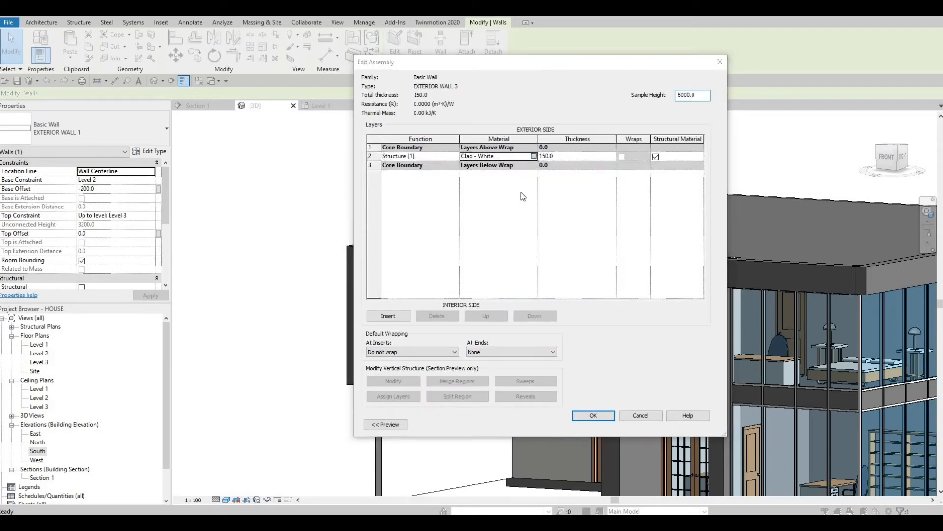
{"action": "scroll", "coordinate": [346, 279], "scroll_direction": "down", "scroll_amount": 3}
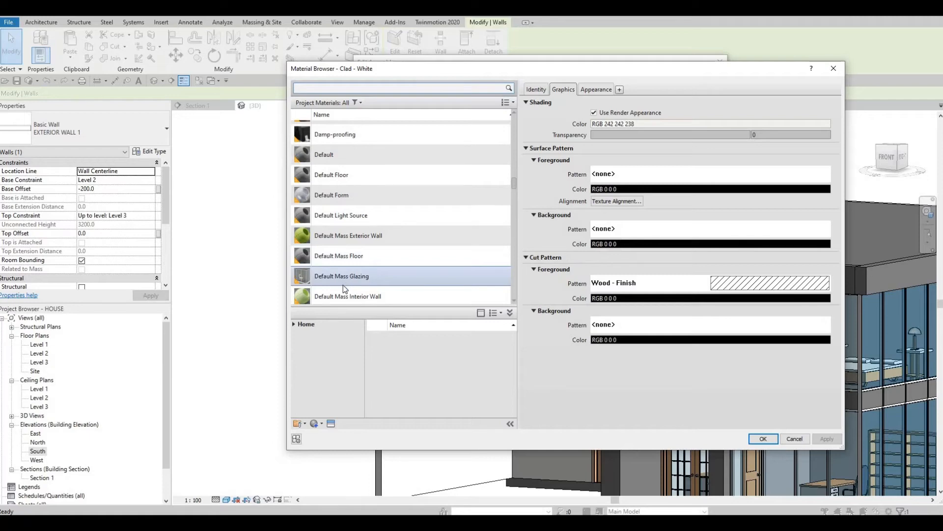
{"action": "scroll", "coordinate": [343, 286], "scroll_direction": "down", "scroll_amount": 3}
{"action": "scroll", "coordinate": [343, 285], "scroll_direction": "down", "scroll_amount": 12}
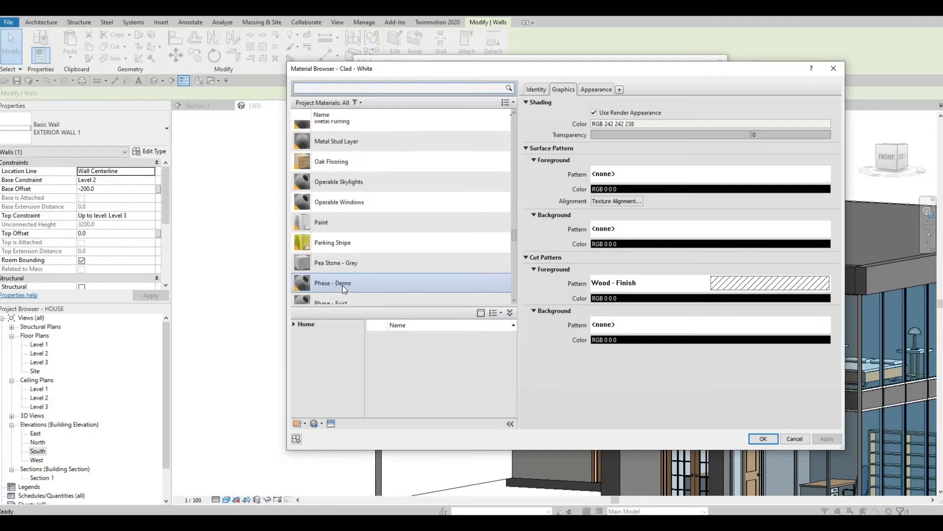
{"action": "left_click", "coordinate": [301, 326]}
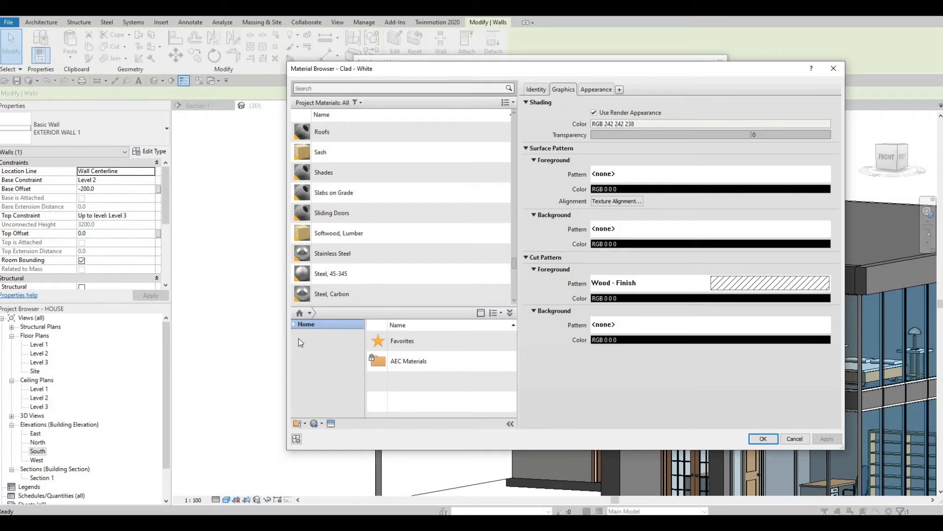
{"action": "left_click", "coordinate": [295, 325]}
{"action": "left_click", "coordinate": [298, 343]}
{"action": "scroll", "coordinate": [310, 410], "scroll_direction": "down", "scroll_amount": 3}
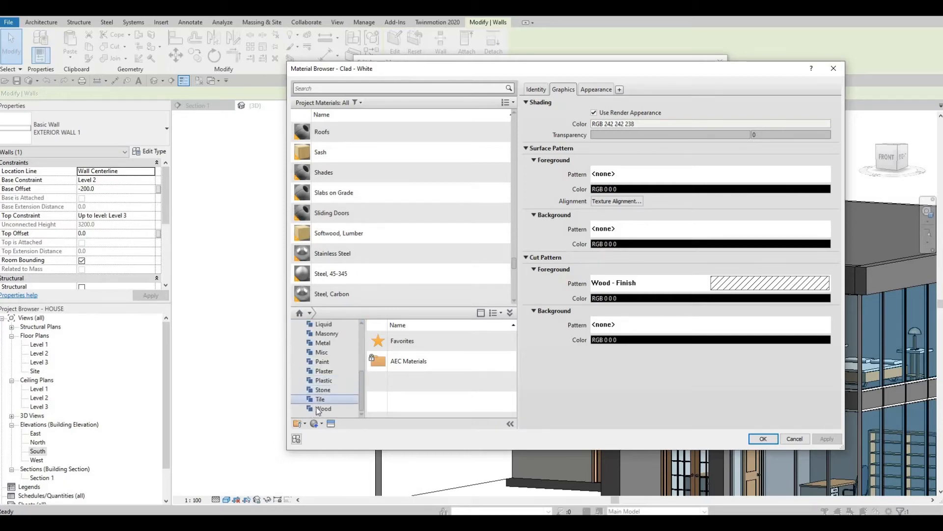
{"action": "left_click", "coordinate": [323, 408]}
{"action": "scroll", "coordinate": [479, 391], "scroll_direction": "down", "scroll_amount": 5}
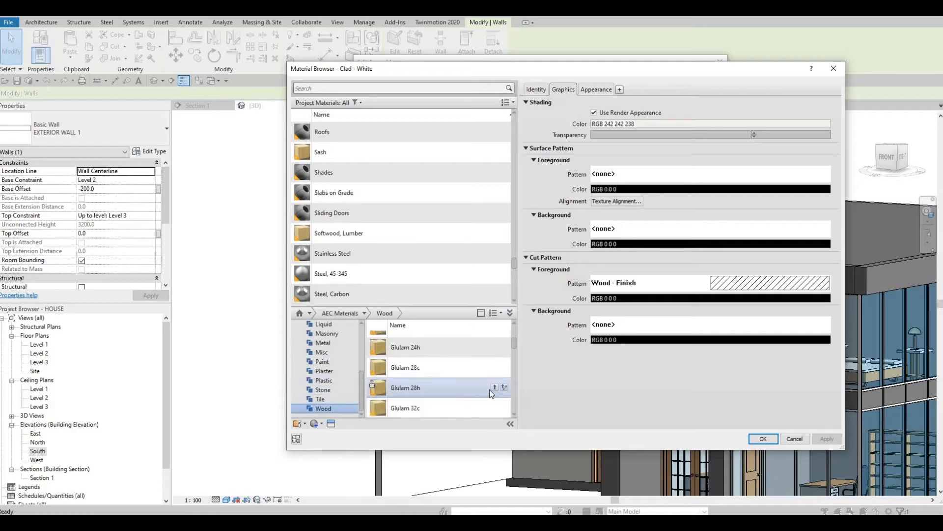
{"action": "left_click", "coordinate": [494, 388]}
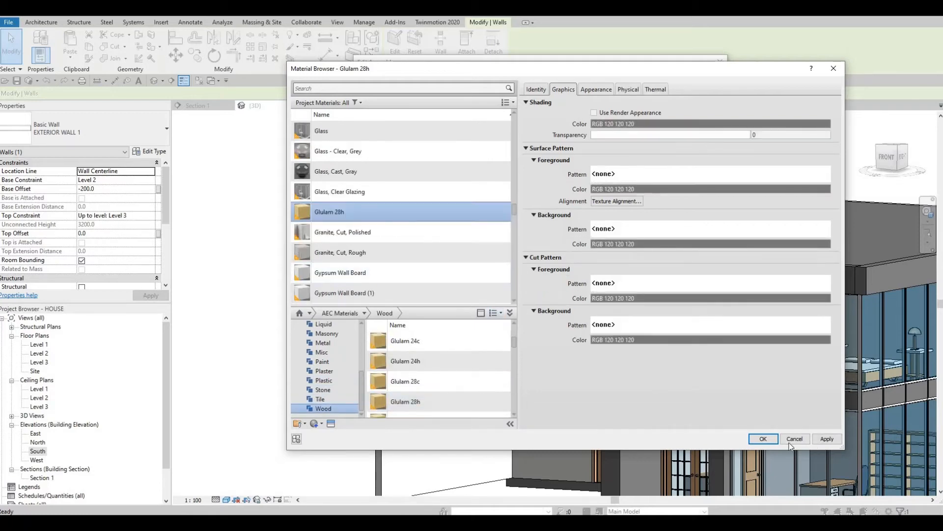
{"action": "key", "text": "Return"}
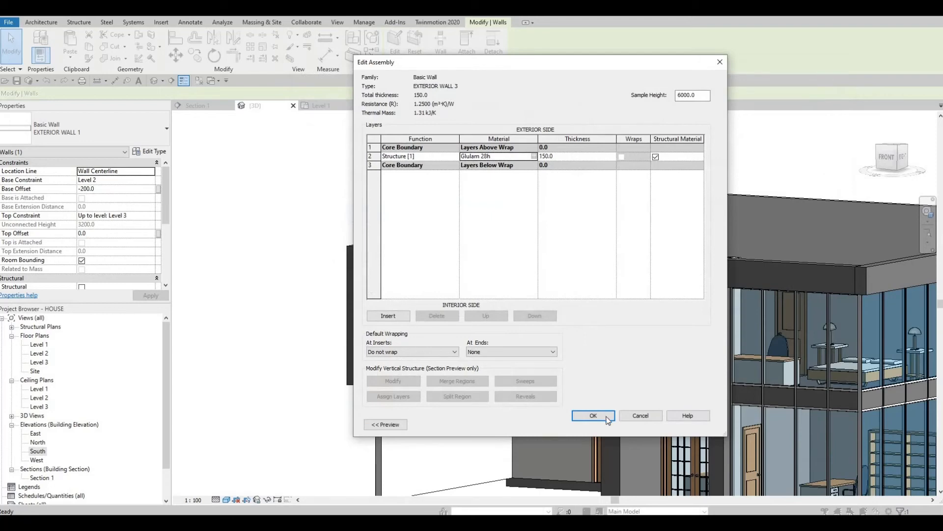
{"action": "left_click", "coordinate": [608, 419]}
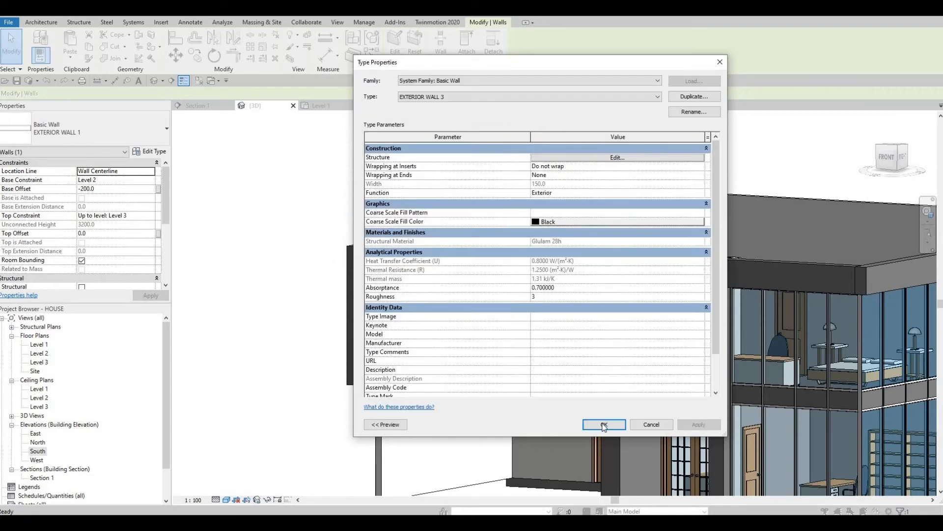
{"action": "key", "text": "Return"}
{"action": "key", "text": "Escape"}
{"action": "key", "text": "Escape"}
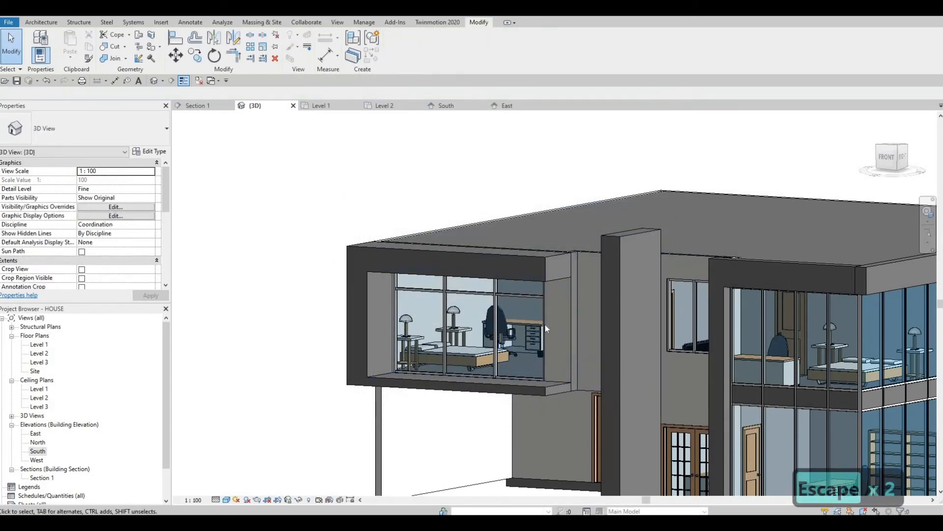
Step: Change the upper-storey window wall behind the projecting frame to the EXTERIOR WALL 3 type
{"action": "left_click", "coordinate": [549, 325]}
{"action": "key", "text": "Escape"}
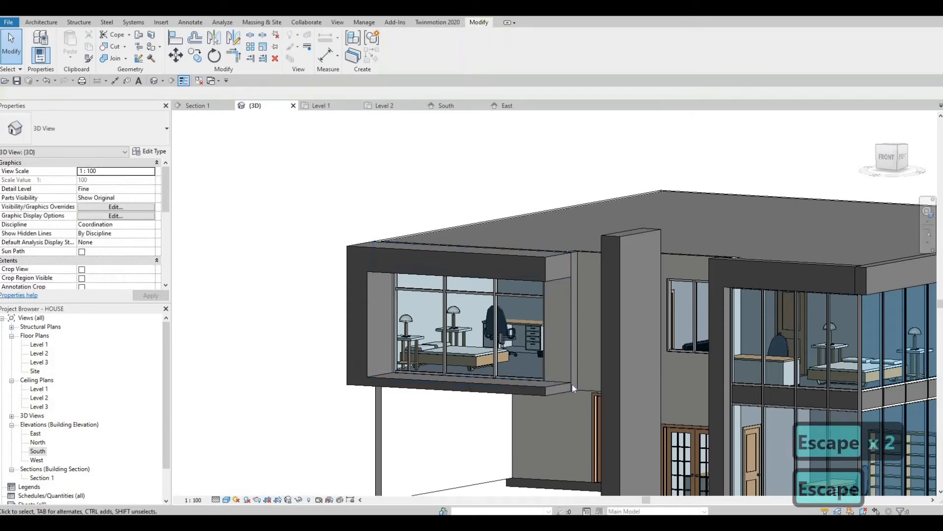
{"action": "scroll", "coordinate": [564, 272], "scroll_direction": "up", "scroll_amount": 6}
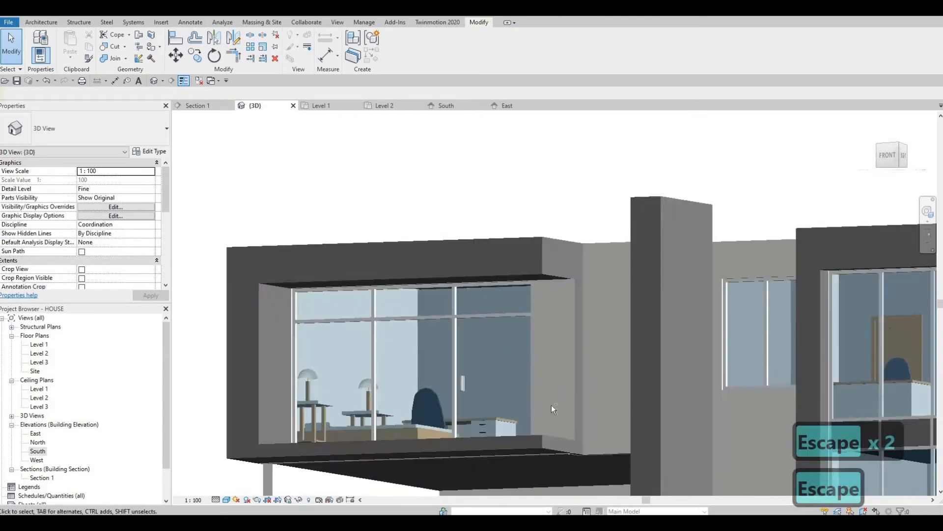
{"action": "middle_click_drag", "start_coordinate": [551, 405], "coordinate": [555, 243], "text": "shift"}
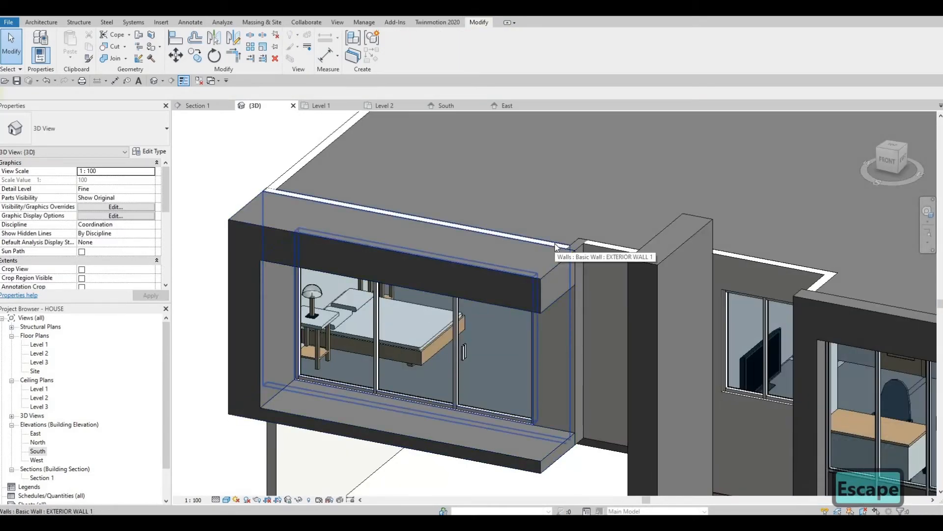
{"action": "left_click", "coordinate": [556, 247]}
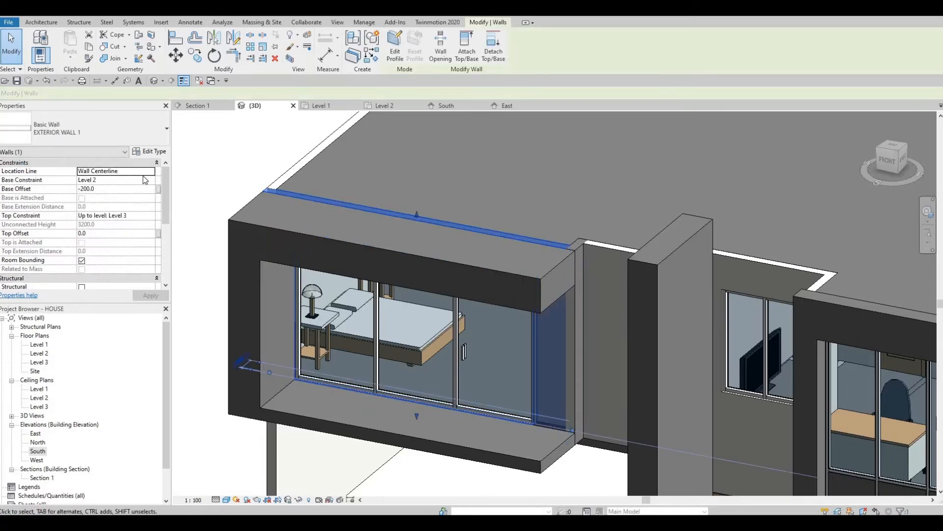
{"action": "left_click", "coordinate": [83, 128]}
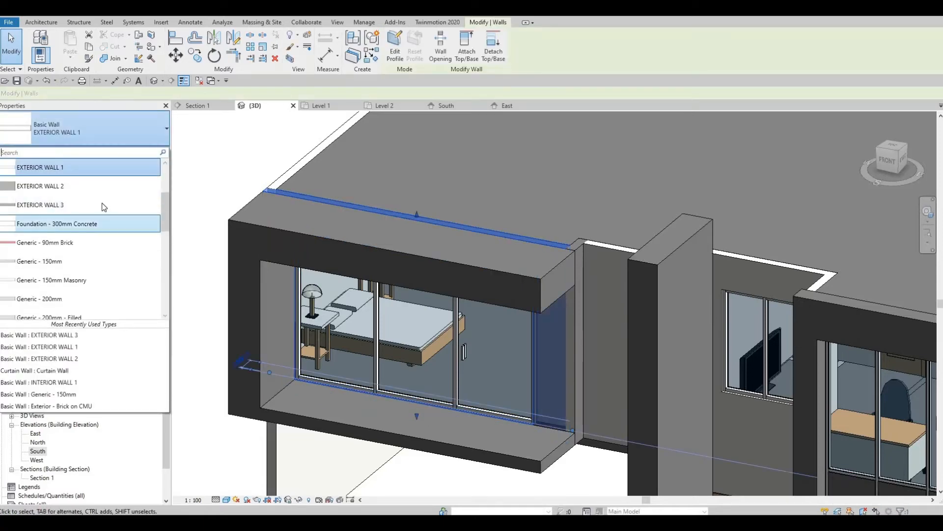
{"action": "key", "text": "Escape"}
{"action": "key", "text": "Escape"}
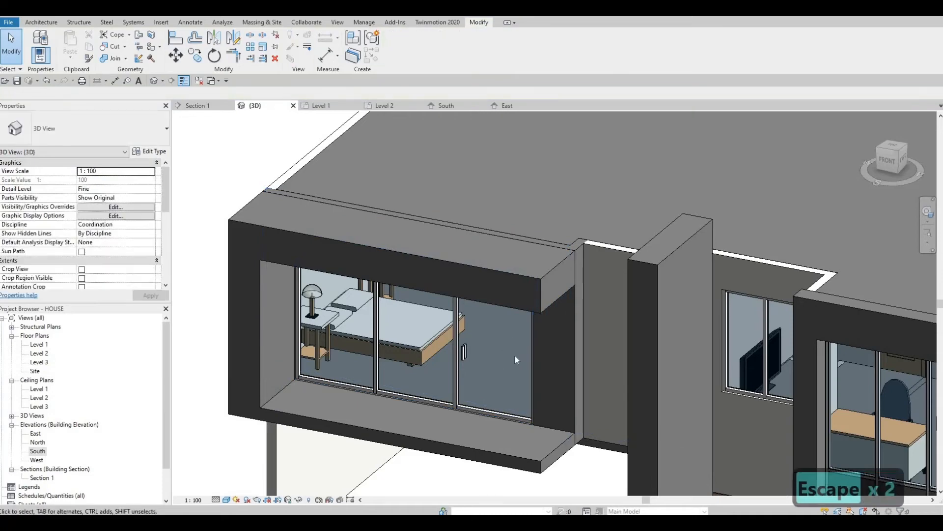
Step: Duplicate the type of the upper front wall between the window frame and the tall column as EXTERIOR WALL 4
{"action": "middle_click_drag", "start_coordinate": [515, 355], "coordinate": [536, 389], "text": "shift"}
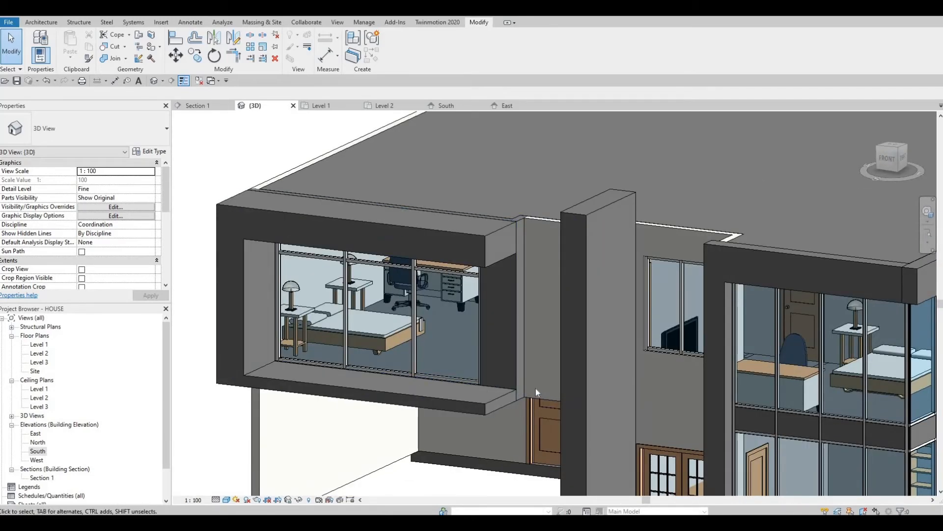
{"action": "scroll", "coordinate": [607, 324], "scroll_direction": "down", "scroll_amount": 5}
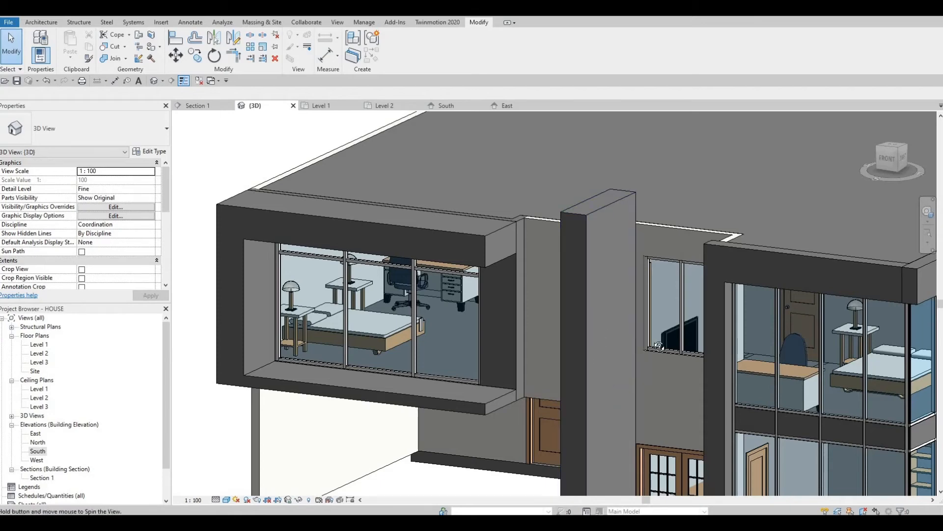
{"action": "middle_click_drag", "start_coordinate": [608, 324], "coordinate": [516, 280], "text": "shift"}
{"action": "middle_click_drag", "start_coordinate": [533, 165], "coordinate": [521, 183], "text": "shift"}
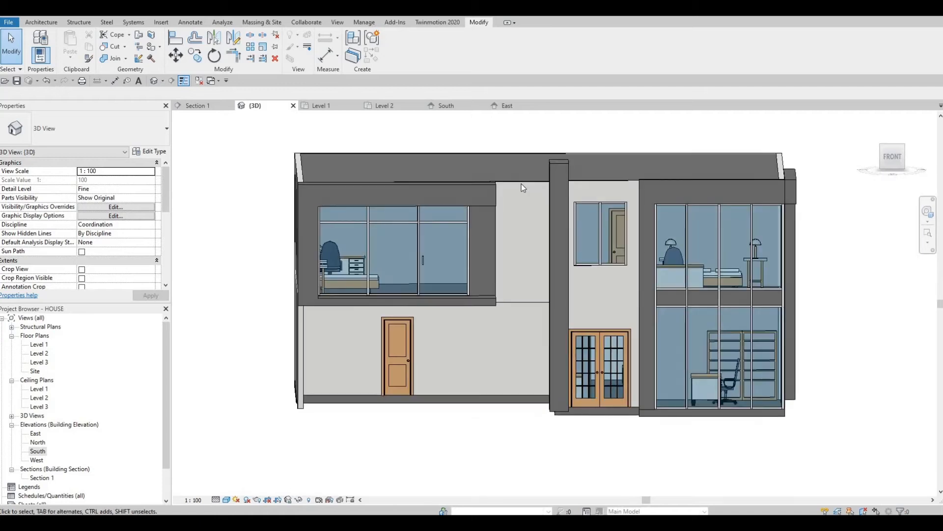
{"action": "left_click", "coordinate": [523, 222]}
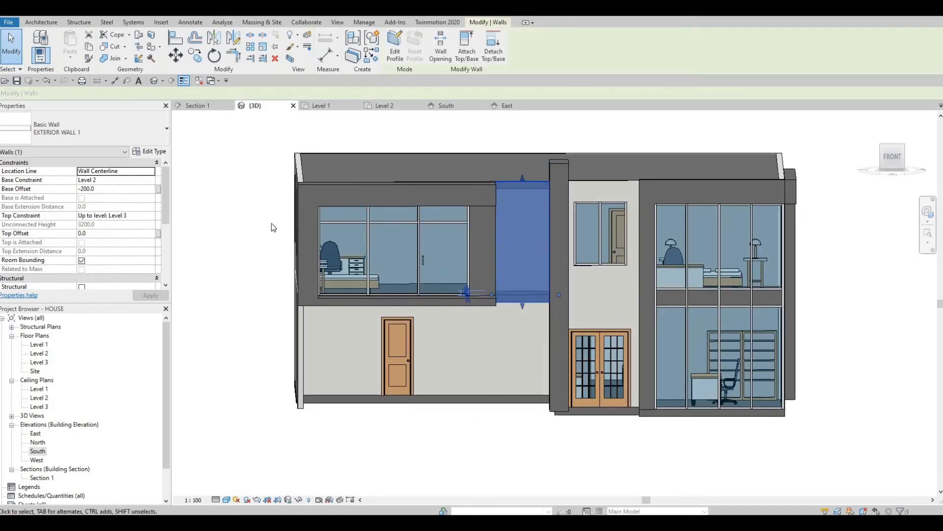
{"action": "left_click", "coordinate": [139, 143]}
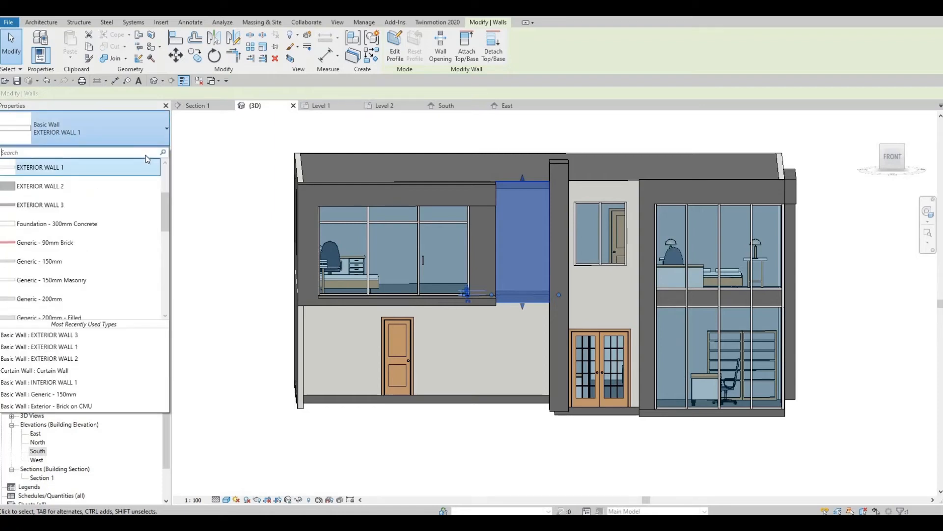
{"action": "key", "text": "Escape"}
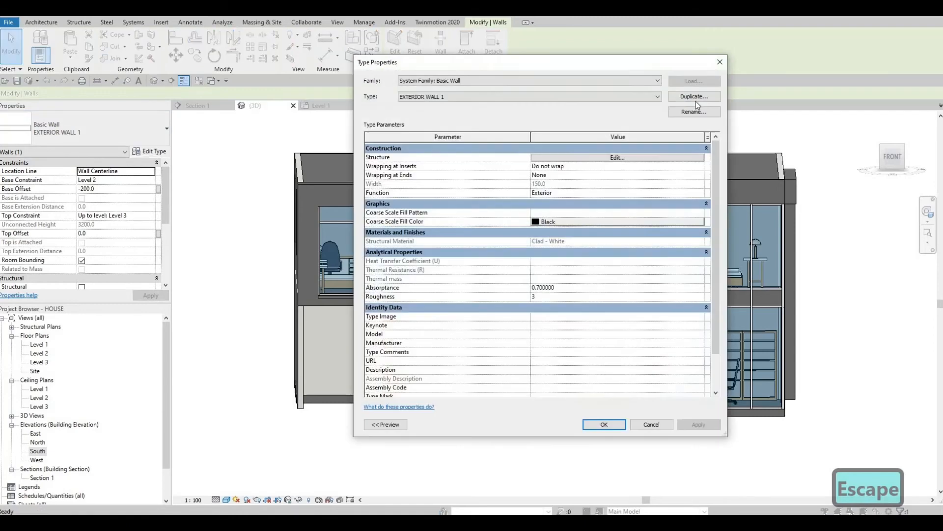
{"action": "left_click", "coordinate": [694, 96]}
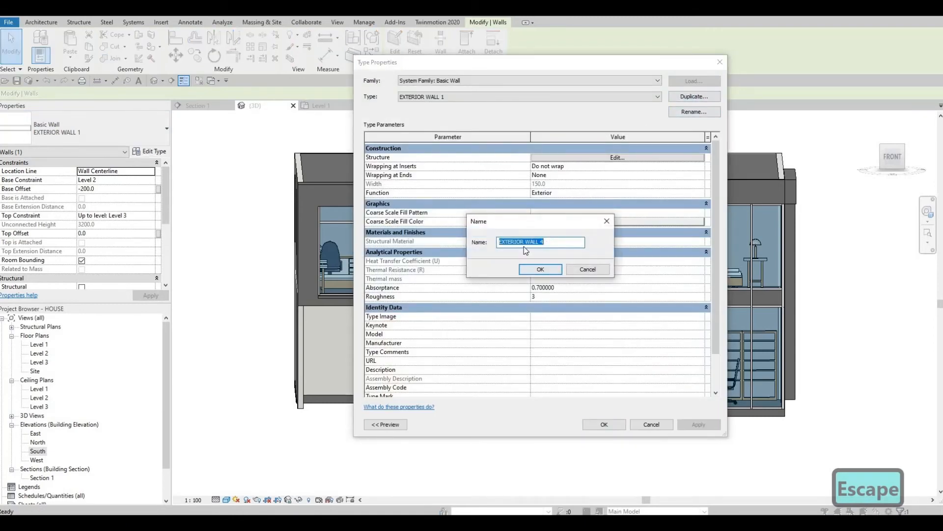
{"action": "left_click", "coordinate": [553, 271]}
Step: Assign the Tiles 15 x 15 material from the AEC Materials Tile library to EXTERIOR WALL 4's Structure layer and apply the type
{"action": "left_click", "coordinate": [617, 158]}
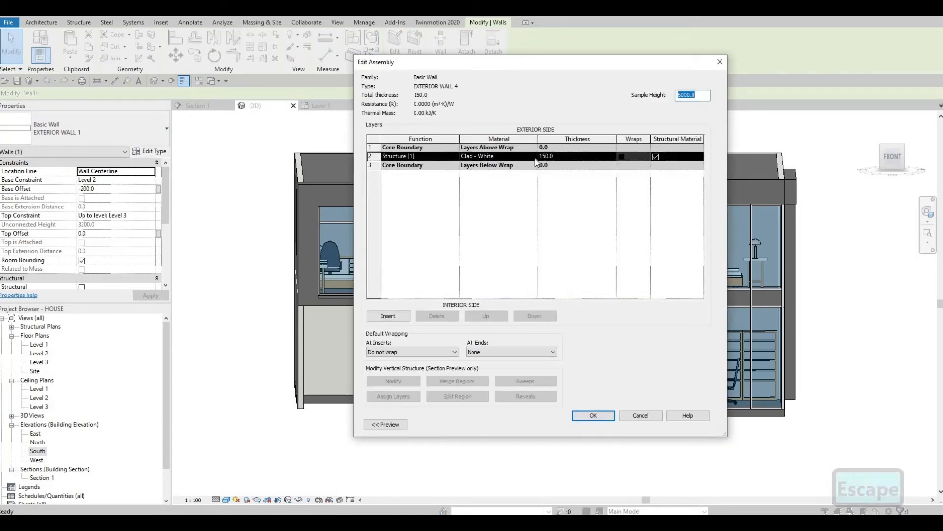
{"action": "left_click", "coordinate": [536, 156]}
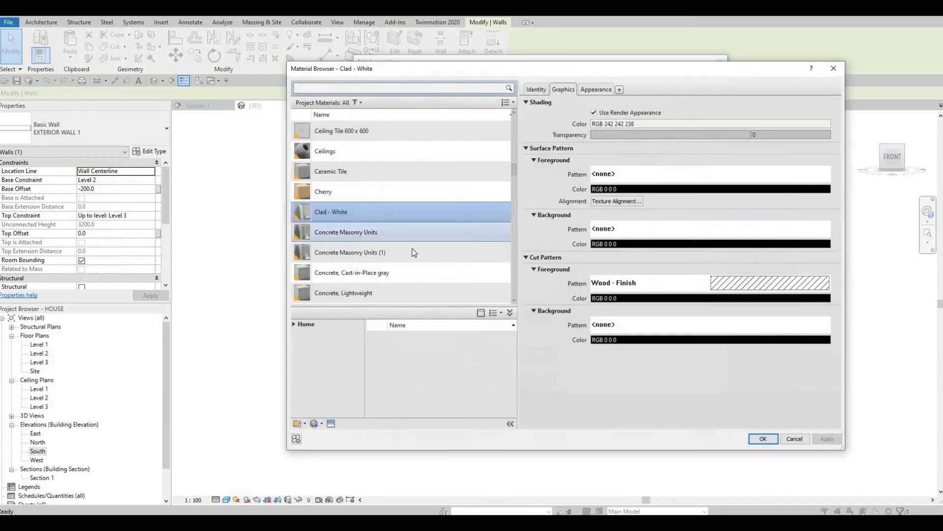
{"action": "scroll", "coordinate": [410, 253], "scroll_direction": "down", "scroll_amount": 6}
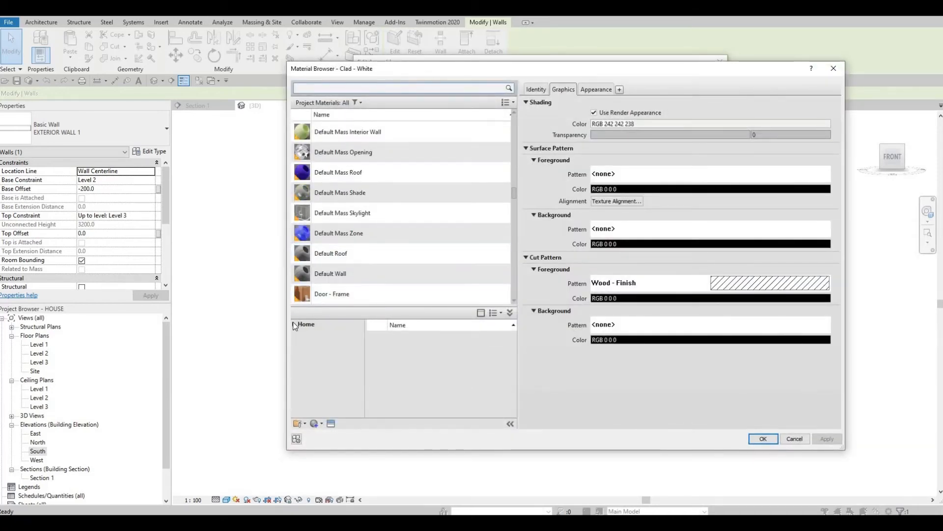
{"action": "left_click", "coordinate": [295, 324]}
{"action": "left_click", "coordinate": [299, 343]}
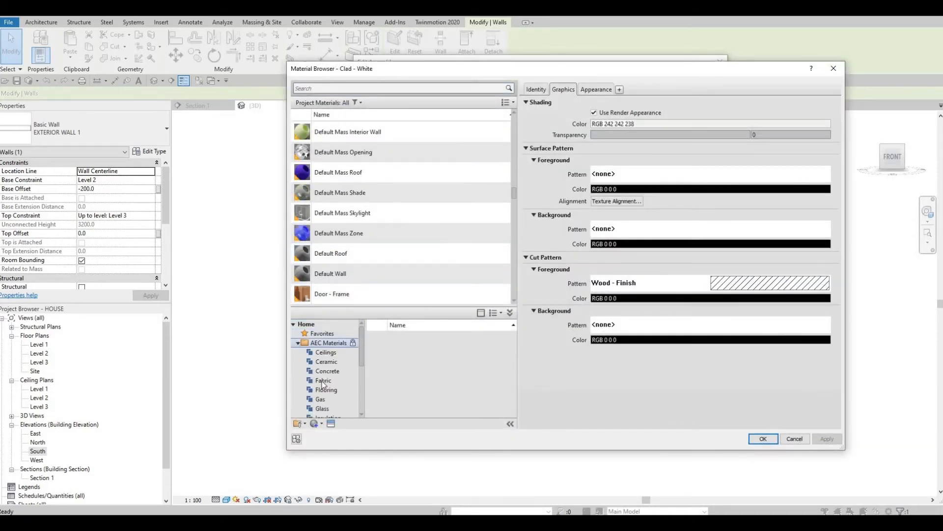
{"action": "scroll", "coordinate": [319, 398], "scroll_direction": "down", "scroll_amount": 3}
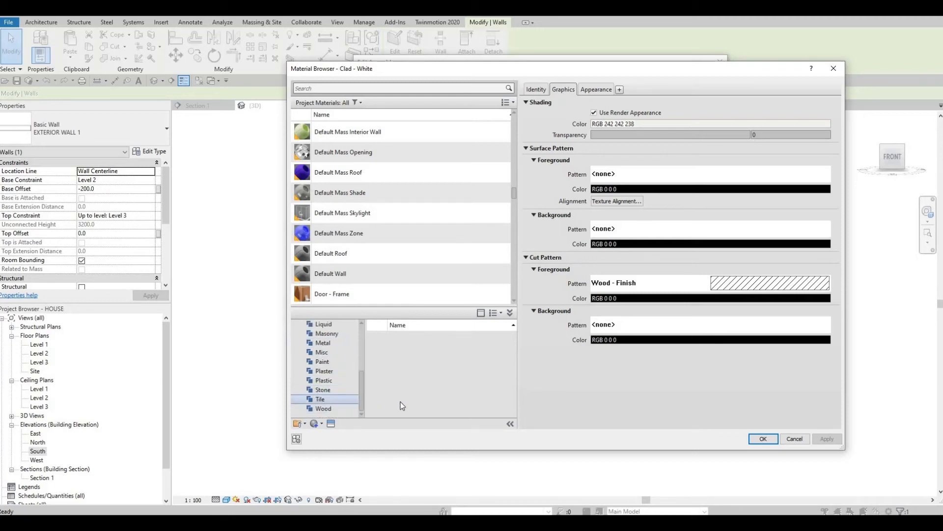
{"action": "left_click", "coordinate": [320, 416]}
{"action": "scroll", "coordinate": [425, 393], "scroll_direction": "down", "scroll_amount": 3}
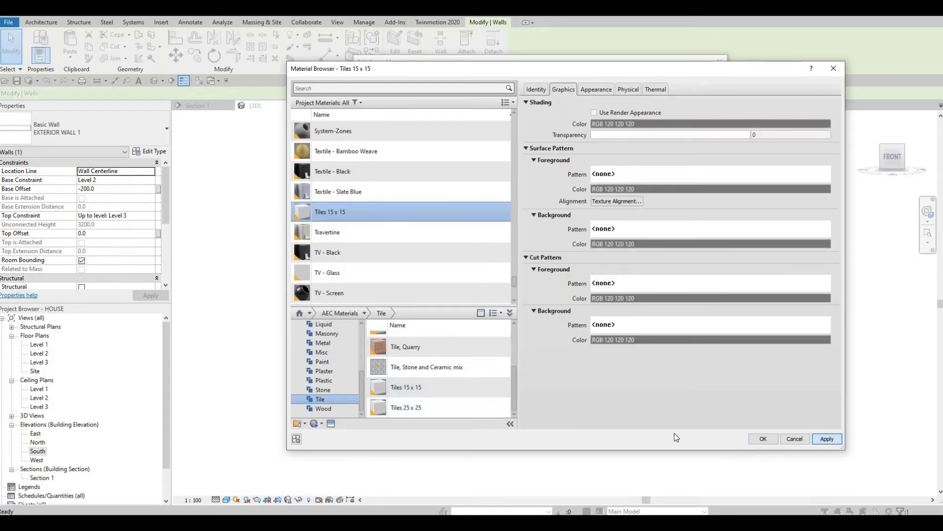
{"action": "left_click", "coordinate": [763, 438]}
{"action": "left_click", "coordinate": [594, 417]}
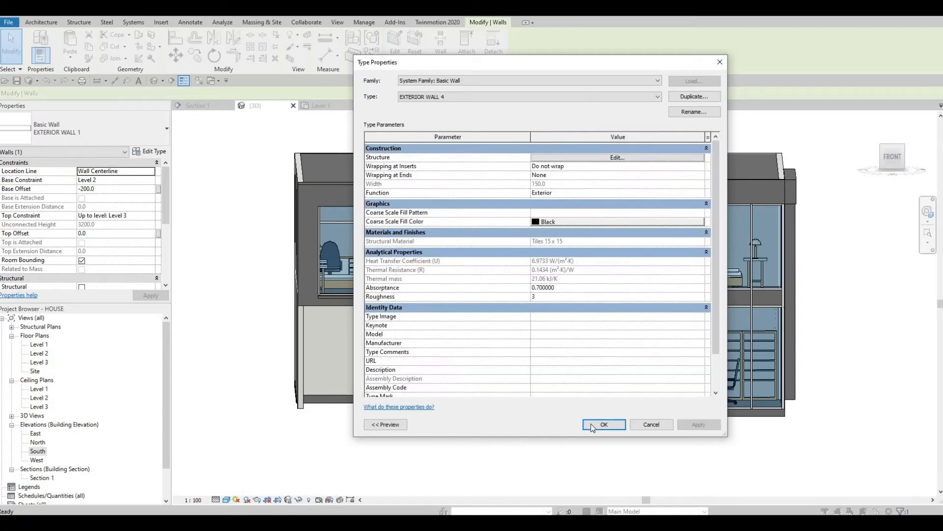
{"action": "left_click", "coordinate": [604, 425]}
{"action": "key", "text": "Escape"}
Step: Inspect the house's rear facade in the 3D view and open the North elevation
{"action": "middle_click_drag", "start_coordinate": [493, 476], "coordinate": [548, 388], "text": "shift"}
{"action": "scroll", "coordinate": [626, 319], "scroll_direction": "down", "scroll_amount": 2}
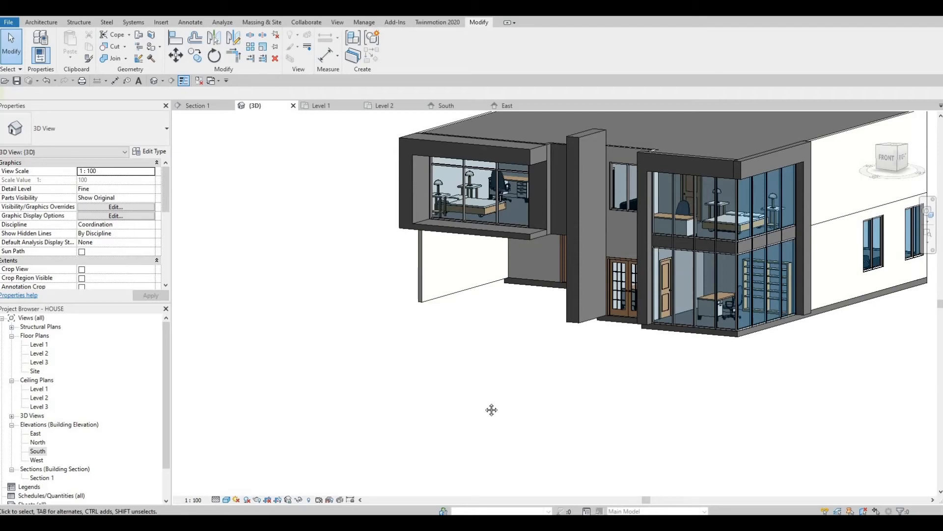
{"action": "middle_click_drag", "start_coordinate": [491, 409], "coordinate": [455, 321], "text": "shift"}
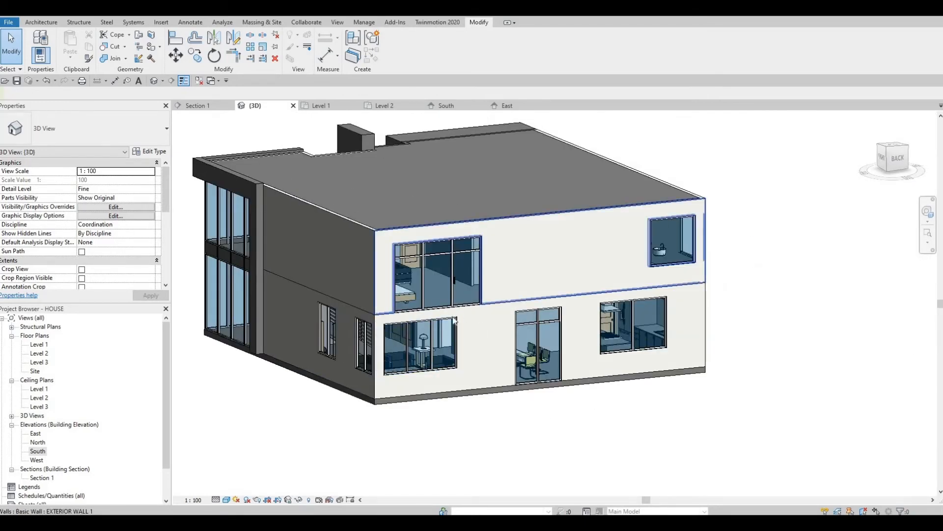
{"action": "scroll", "coordinate": [421, 306], "scroll_direction": "up", "scroll_amount": 3}
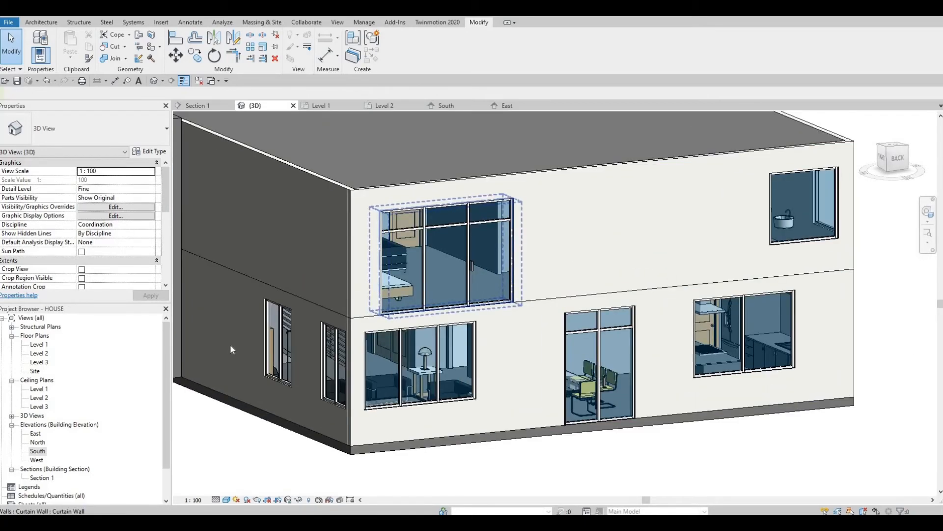
{"action": "double_click", "coordinate": [37, 442]}
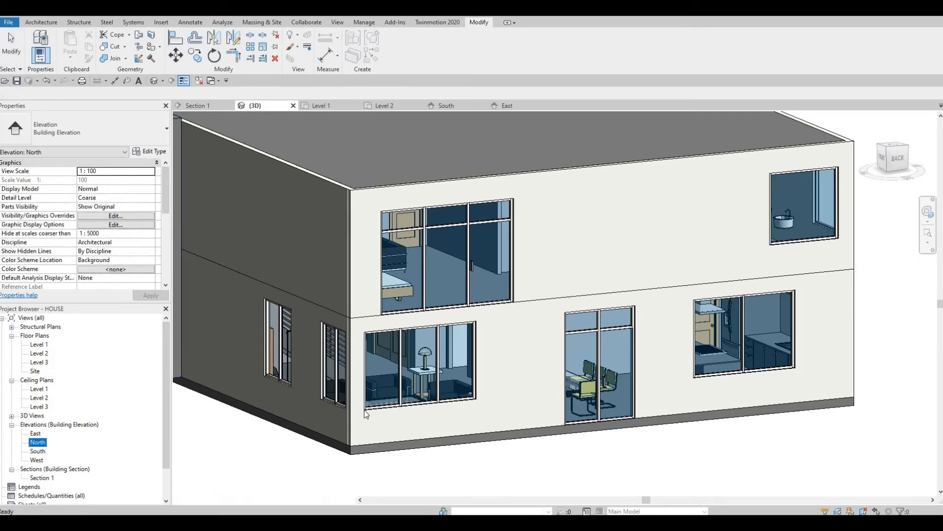
{"action": "scroll", "coordinate": [298, 344], "scroll_direction": "down", "scroll_amount": 1}
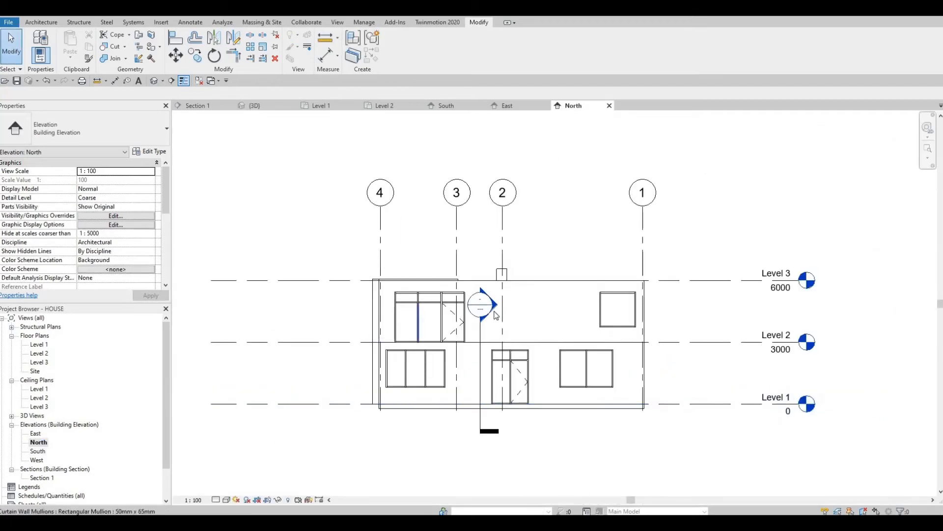
Step: Extend the section line upward in the North elevation so its head sits above the roof
{"action": "key", "text": "Escape"}
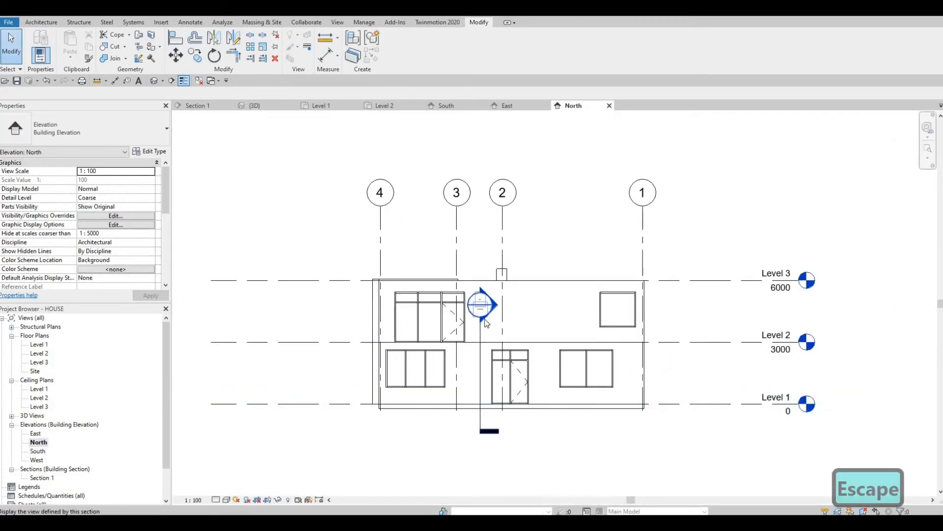
{"action": "scroll", "coordinate": [486, 297], "scroll_direction": "up", "scroll_amount": 2}
{"action": "key", "text": "Escape"}
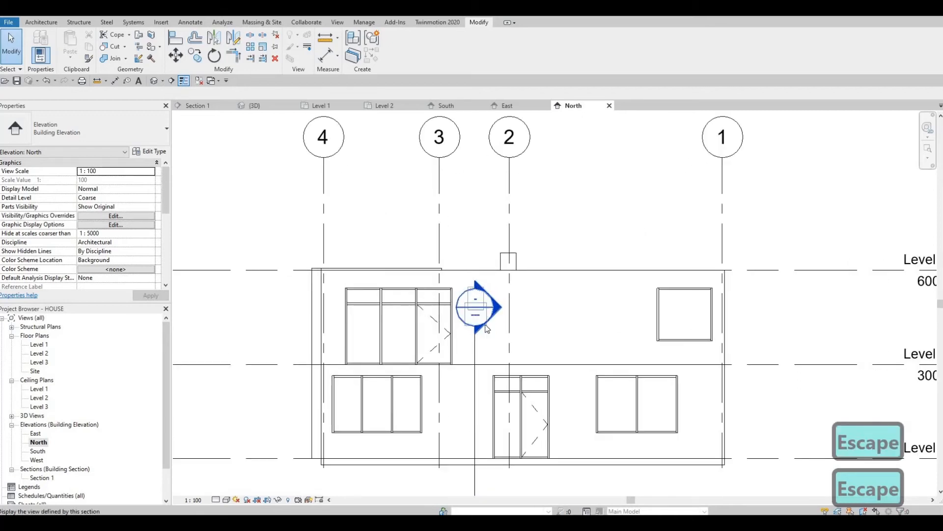
{"action": "middle_click_drag", "start_coordinate": [487, 329], "coordinate": [509, 257]}
{"action": "key", "text": "Escape"}
{"action": "left_click", "coordinate": [499, 253]}
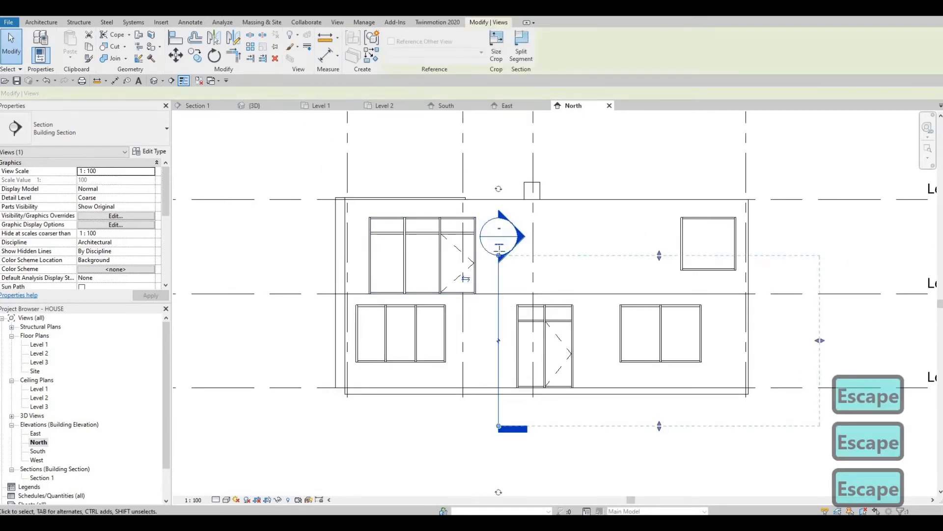
{"action": "left_click_drag", "start_coordinate": [499, 255], "coordinate": [505, 160]}
{"action": "key", "text": "Escape"}
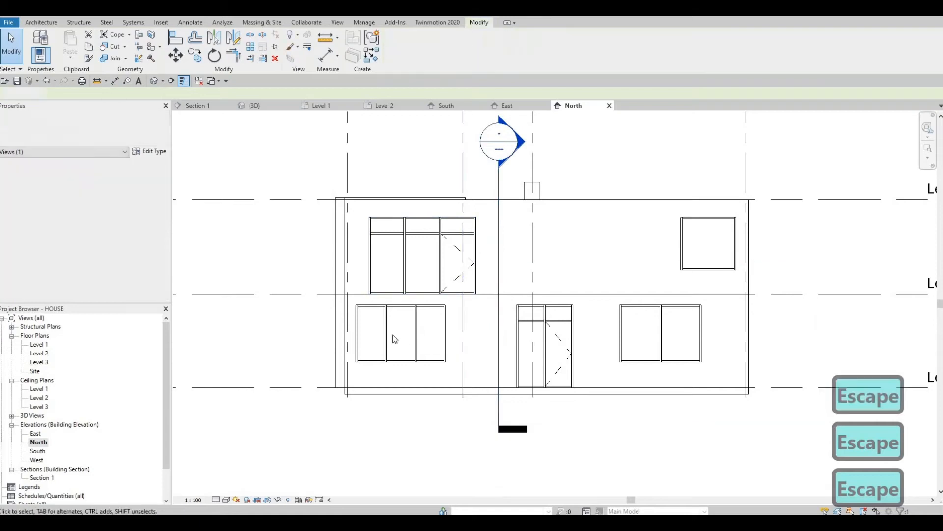
Step: Start a new in-place model in the Generic Models category, keeping the default name
{"action": "scroll", "coordinate": [383, 340], "scroll_direction": "down", "scroll_amount": 1}
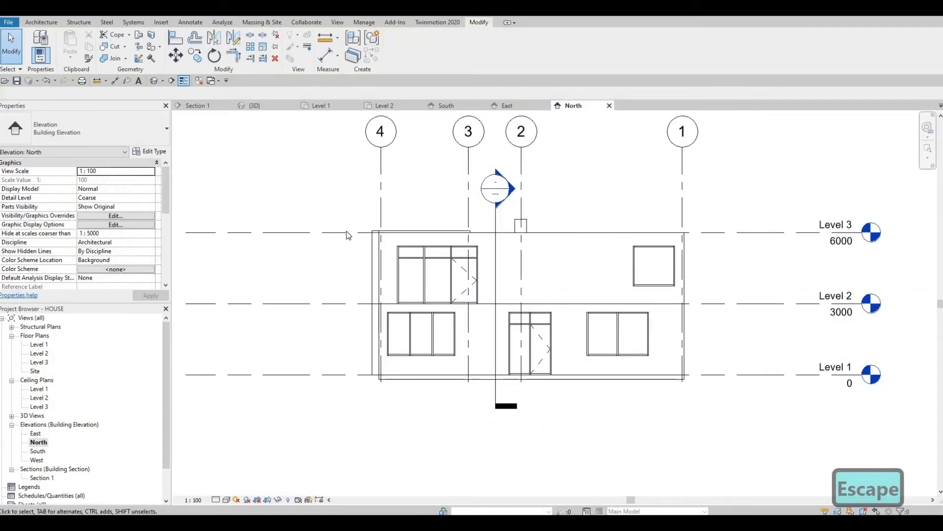
{"action": "key", "text": "Escape"}
{"action": "scroll", "coordinate": [347, 235], "scroll_direction": "up", "scroll_amount": 1}
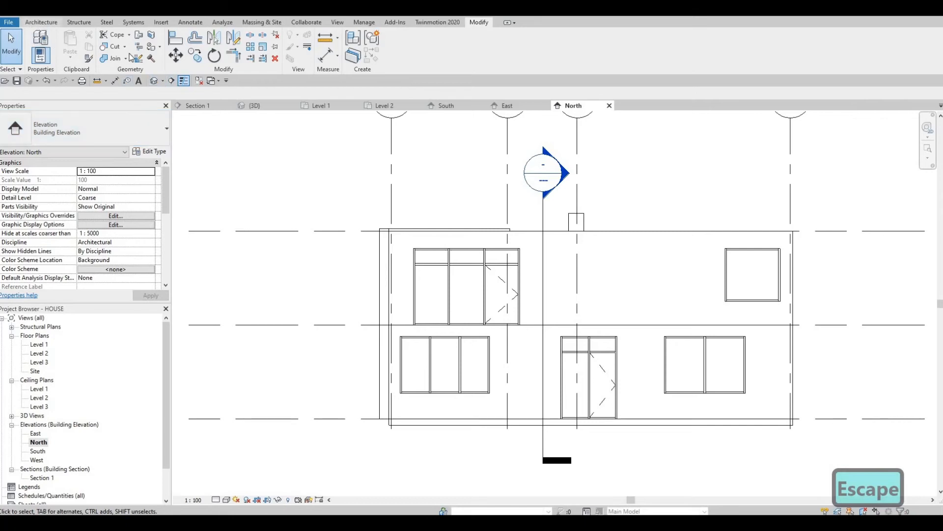
{"action": "left_click", "coordinate": [41, 22]}
{"action": "left_click", "coordinate": [114, 54]}
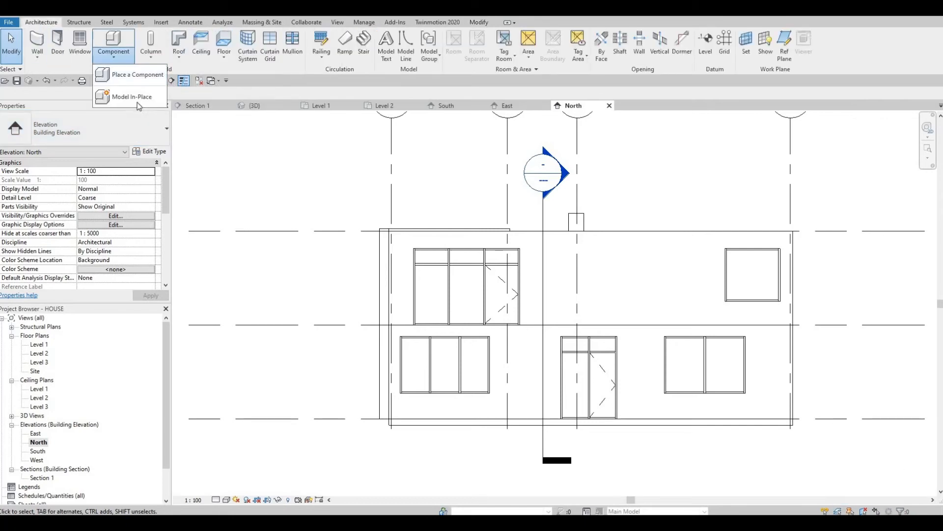
{"action": "left_click", "coordinate": [137, 98]}
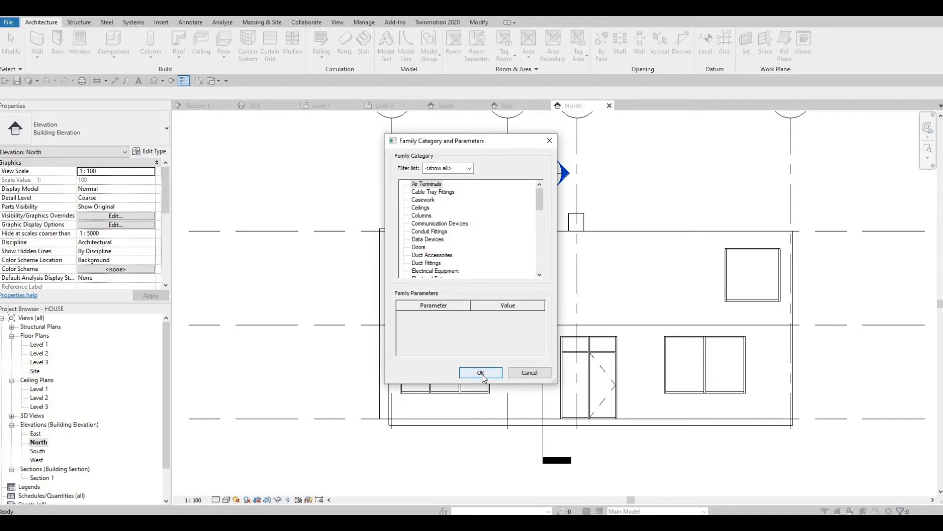
{"action": "scroll", "coordinate": [448, 262], "scroll_direction": "down", "scroll_amount": 4}
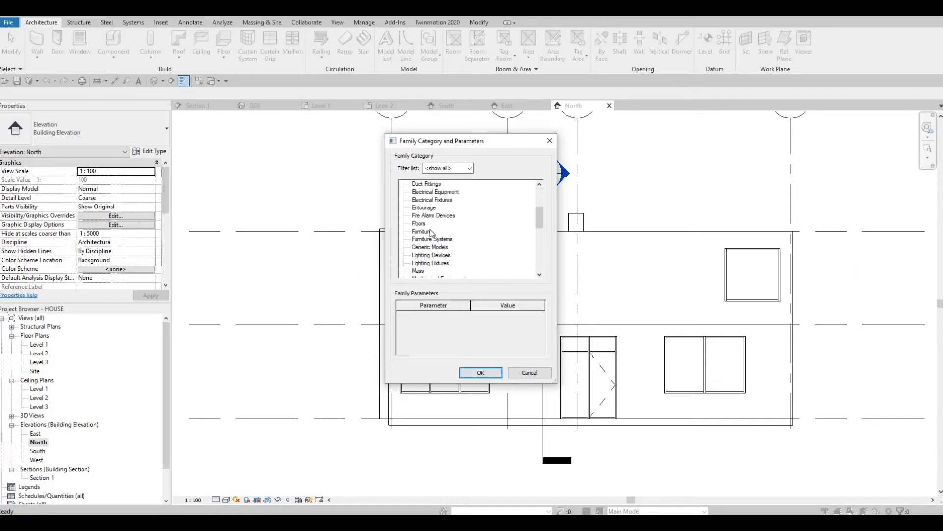
{"action": "key", "text": "Return"}
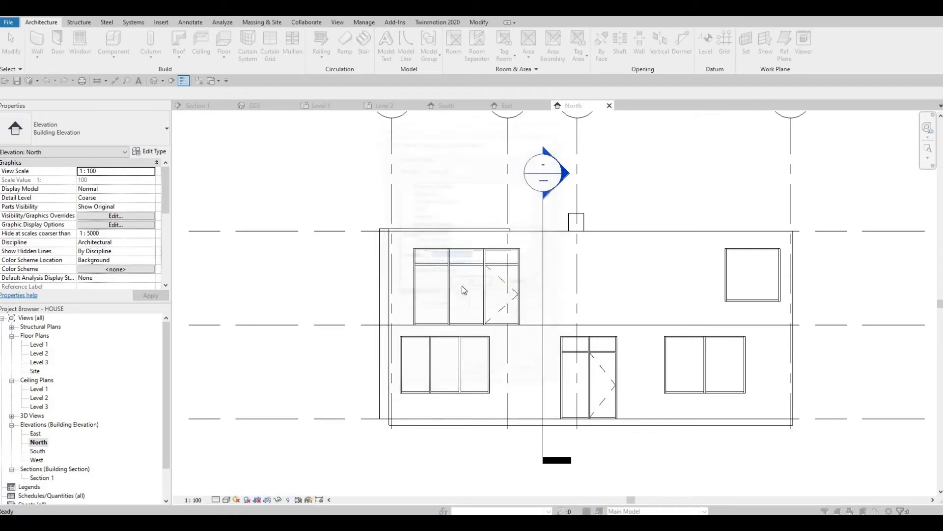
{"action": "key", "text": "Return"}
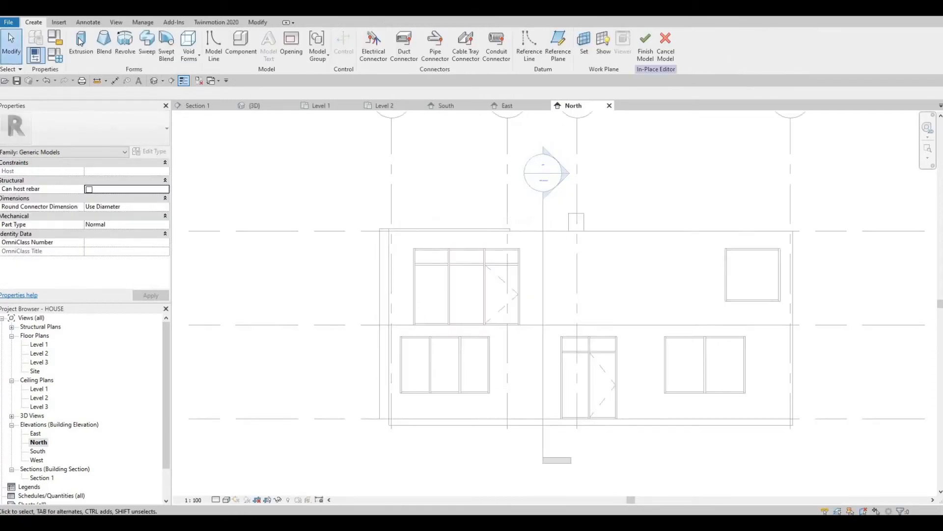
Step: Start an Extrusion and pick the upper rear EXTERIOR WALL 1 face as its work plane
{"action": "left_click", "coordinate": [81, 44]}
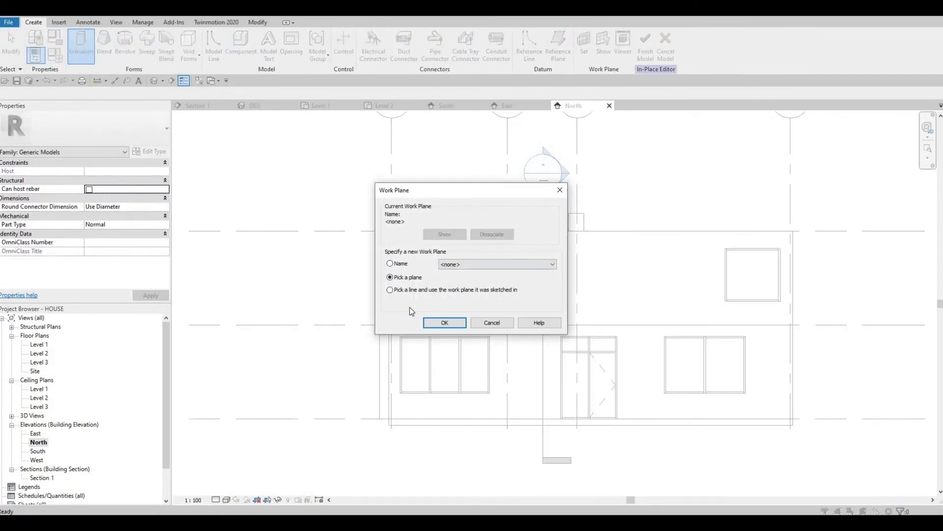
{"action": "key", "text": "Return"}
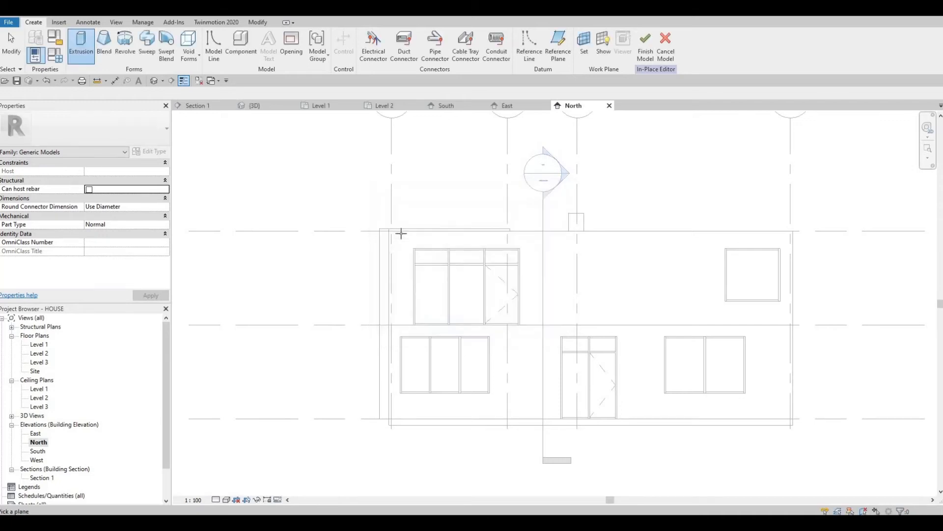
{"action": "key", "text": "Tab"}
{"action": "key", "text": "Tab"}
{"action": "key", "text": "Tab"}
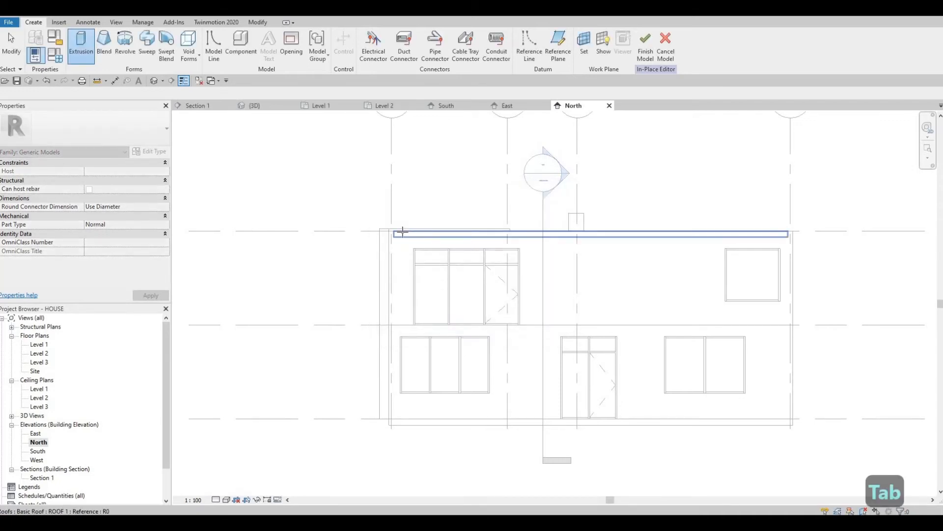
{"action": "left_click", "coordinate": [400, 232]}
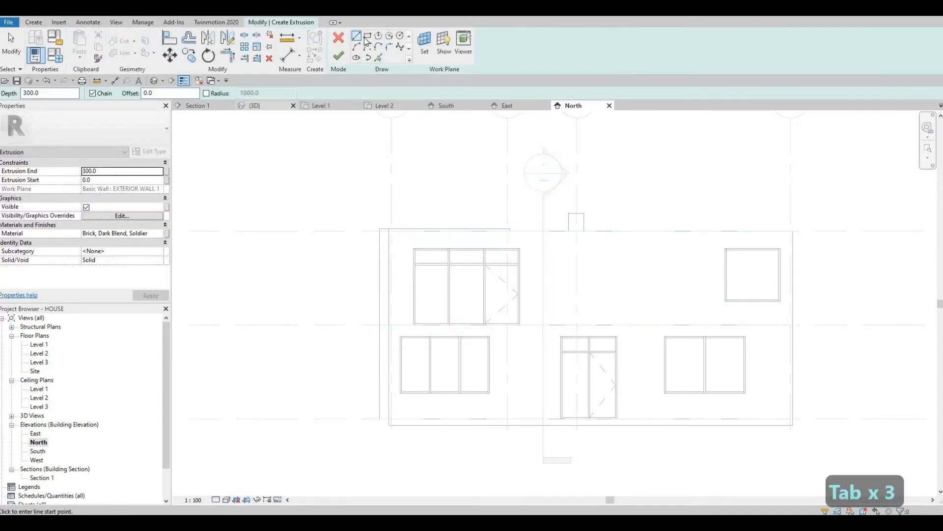
Step: Sketch a rectangle about 5130 by 564 mm above the large upper window, from its head to the wall's top corner
{"action": "scroll", "coordinate": [533, 239], "scroll_direction": "up", "scroll_amount": 3}
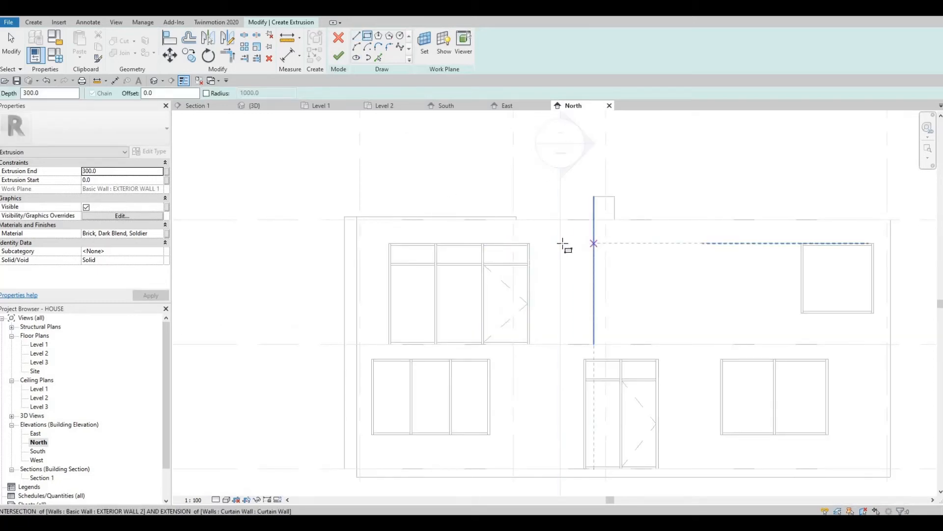
{"action": "left_click", "coordinate": [569, 243]}
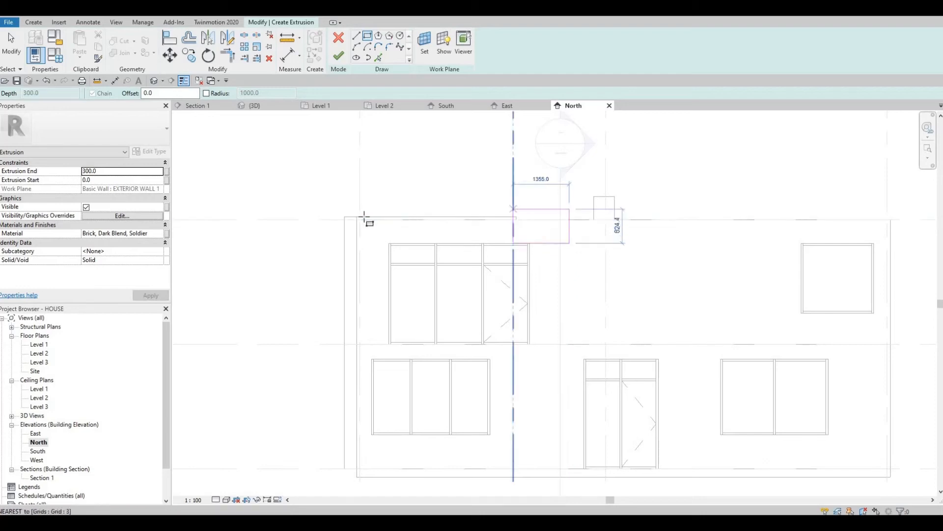
{"action": "left_click", "coordinate": [357, 220]}
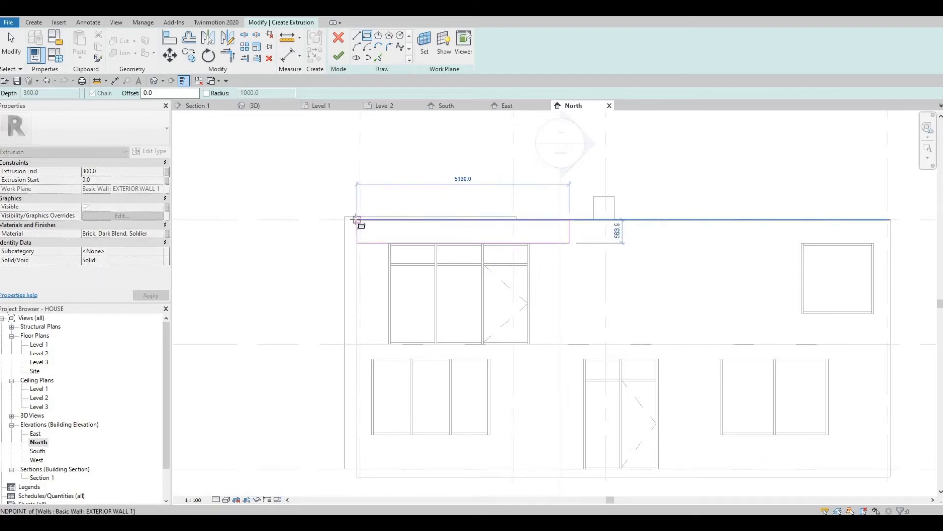
{"action": "key", "text": "Escape"}
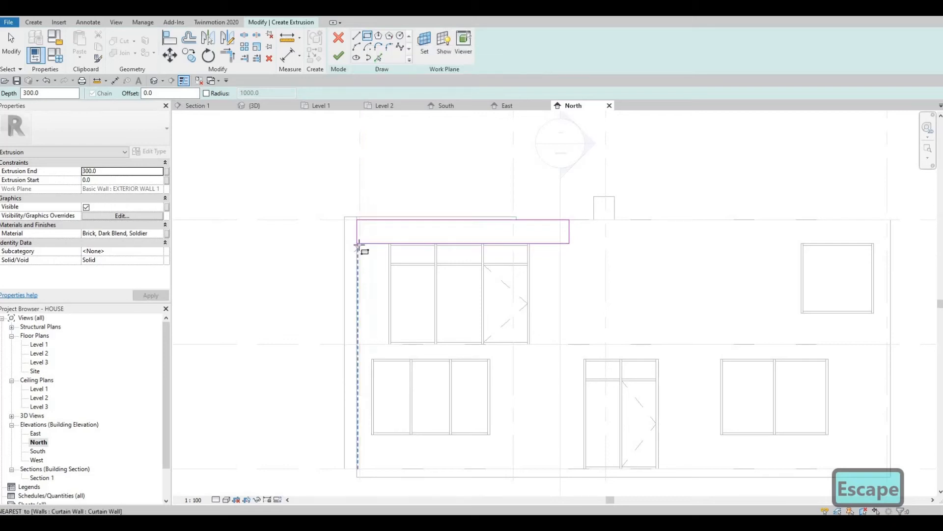
Step: Sketch a rectangle about 2794 mm high between the upper window and the wall corner, and one about 4267 by 358 mm below the window
{"action": "left_click", "coordinate": [393, 357]}
{"action": "scroll", "coordinate": [392, 359], "scroll_direction": "up", "scroll_amount": 2}
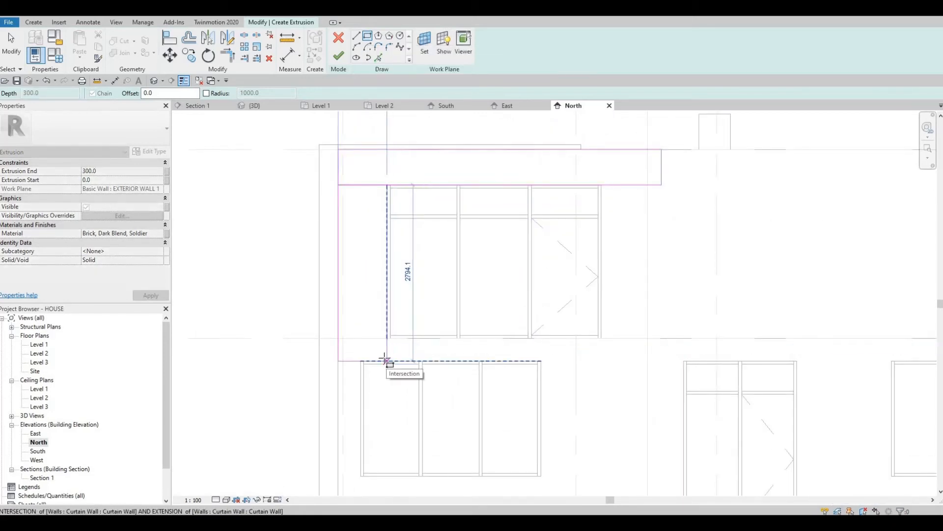
{"action": "left_click", "coordinate": [385, 360]}
{"action": "key", "text": "Escape"}
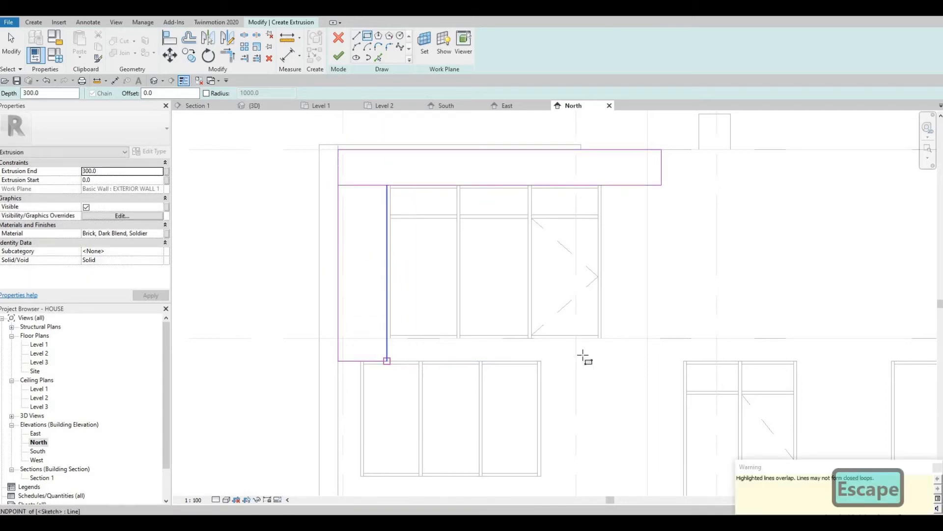
{"action": "left_click", "coordinate": [387, 360]}
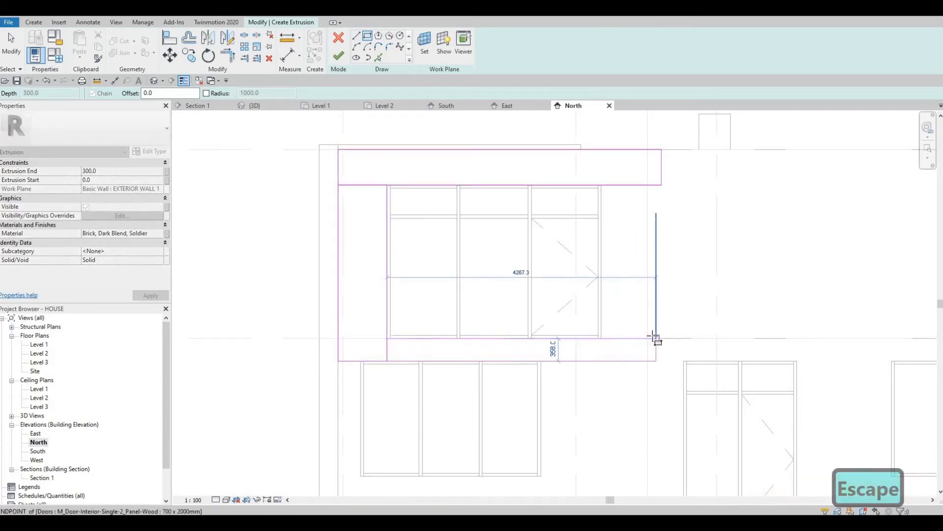
{"action": "left_click", "coordinate": [656, 338]}
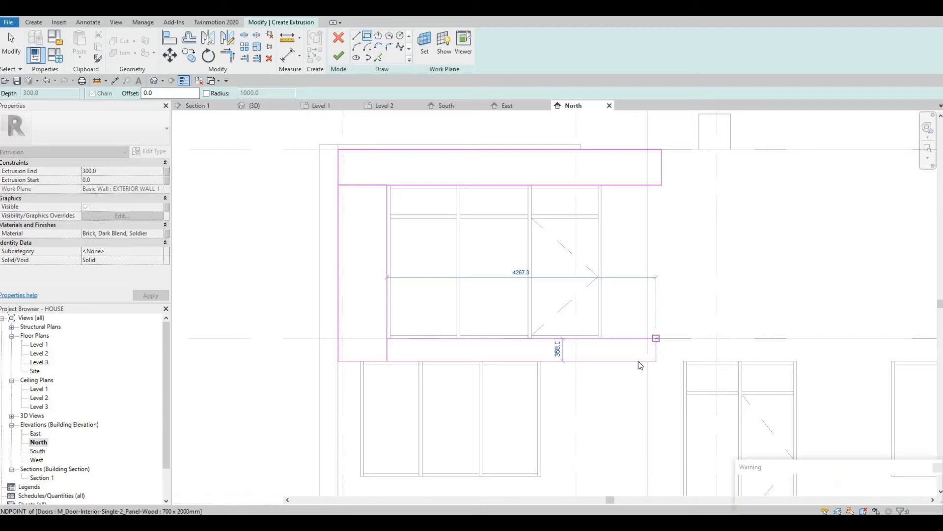
Step: Align the free end of the lower sketch rectangle with the free end of the upper rectangle
{"action": "key", "text": "Escape"}
{"action": "key", "text": "Escape"}
{"action": "key", "text": "Escape"}
{"action": "key", "text": "a"}
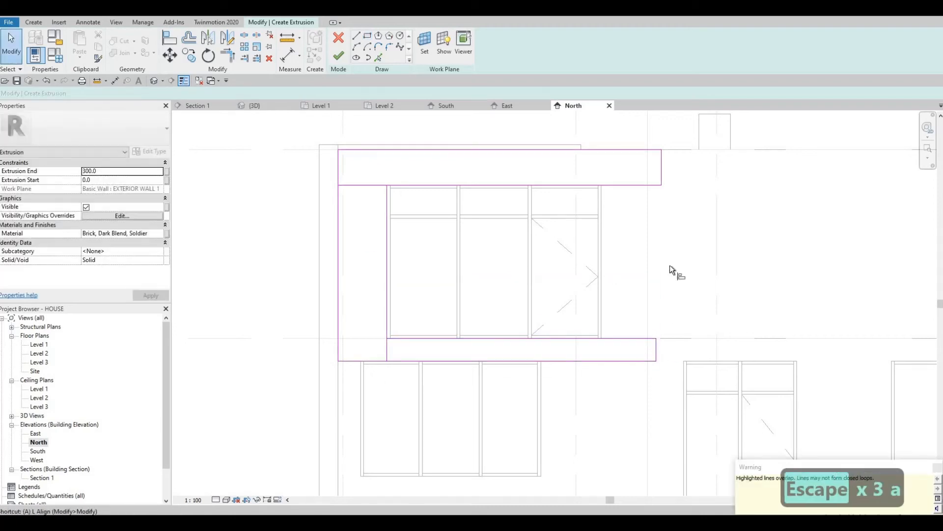
{"action": "key", "text": "l"}
{"action": "left_click", "coordinate": [662, 168]}
{"action": "left_click", "coordinate": [657, 350]}
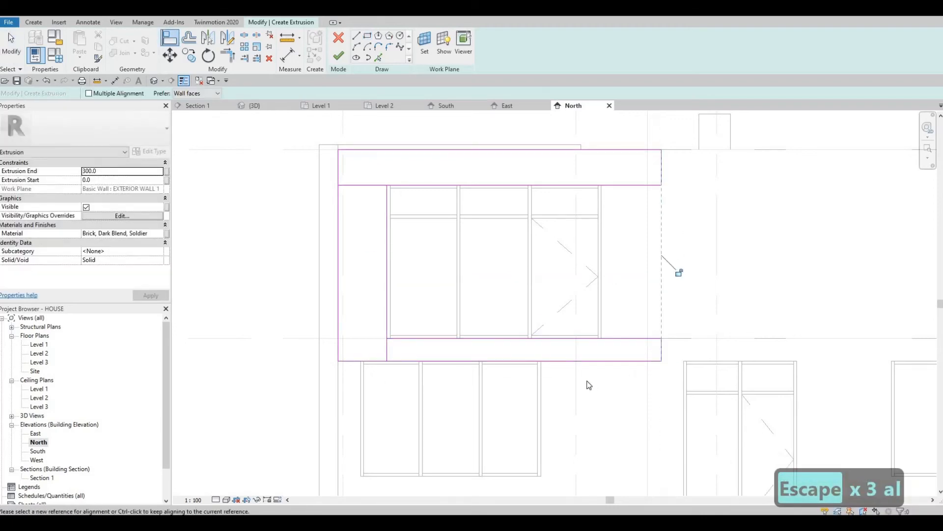
{"action": "key", "text": "Escape"}
{"action": "key", "text": "Escape"}
{"action": "key", "text": "Escape"}
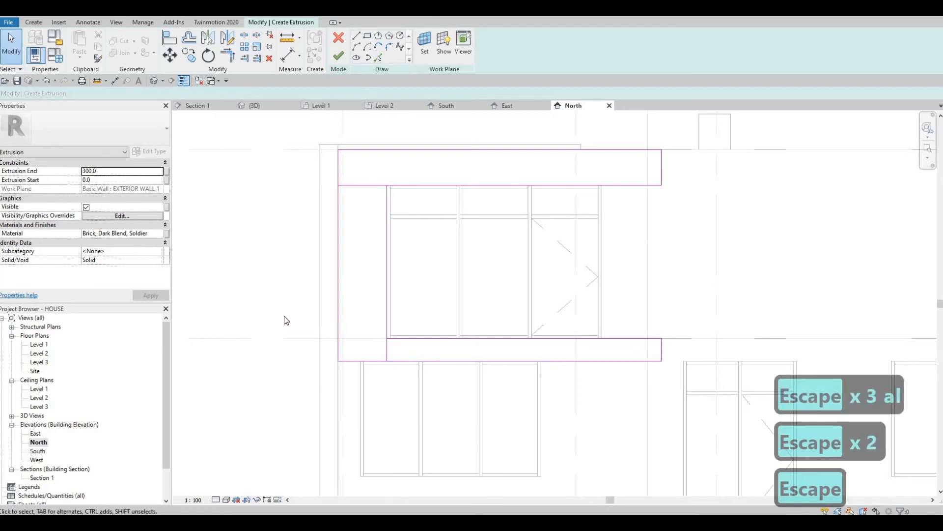
{"action": "key", "text": "Escape"}
Step: Delete the redundant short sketch lines where the side rectangle meets the lower and upper rectangles
{"action": "left_click_drag", "start_coordinate": [284, 314], "coordinate": [420, 375]}
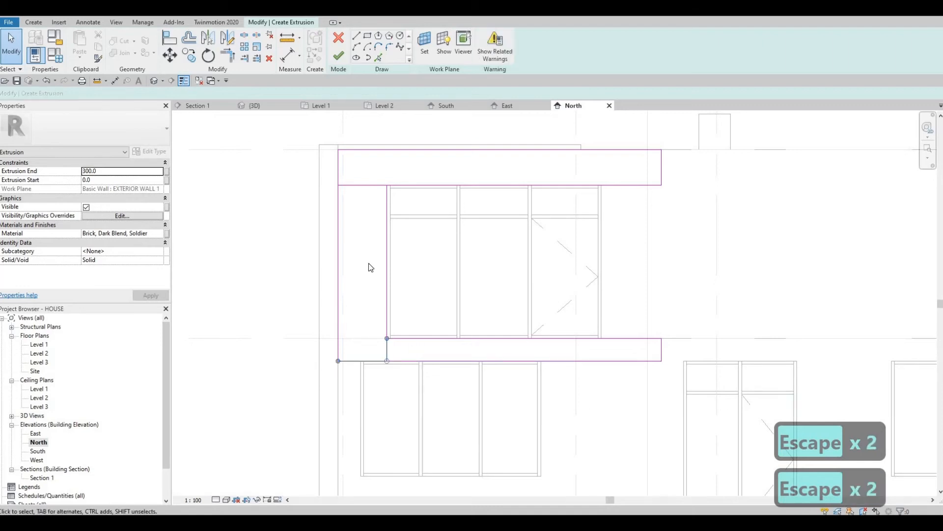
{"action": "key", "text": "Delete"}
{"action": "left_click_drag", "start_coordinate": [305, 137], "coordinate": [432, 217]}
{"action": "key", "text": "Delete"}
Step: Trim the remaining sketch lines at the inner and outer corners into one closed C-shaped outline around the upper window
{"action": "key", "text": "t"}
{"action": "key", "text": "r"}
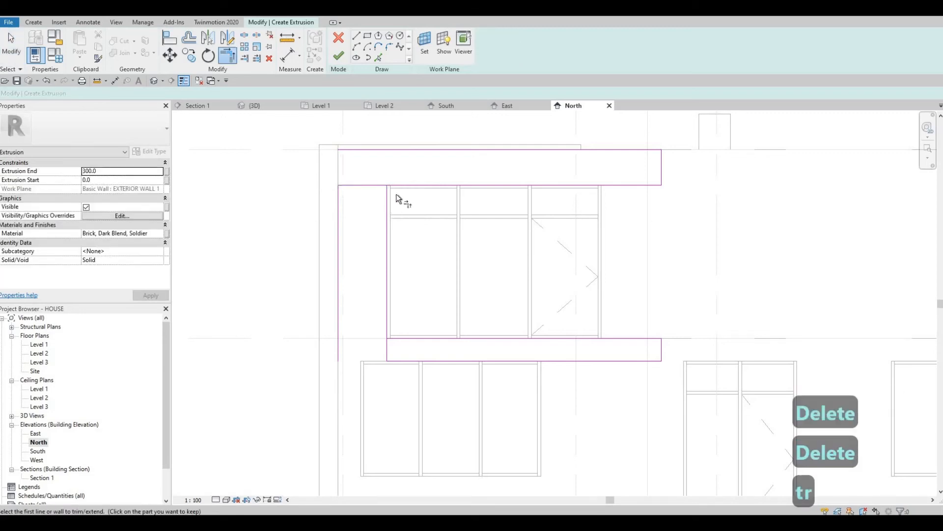
{"action": "left_click", "coordinate": [387, 191]}
{"action": "left_click", "coordinate": [347, 185]}
{"action": "left_click", "coordinate": [339, 194]}
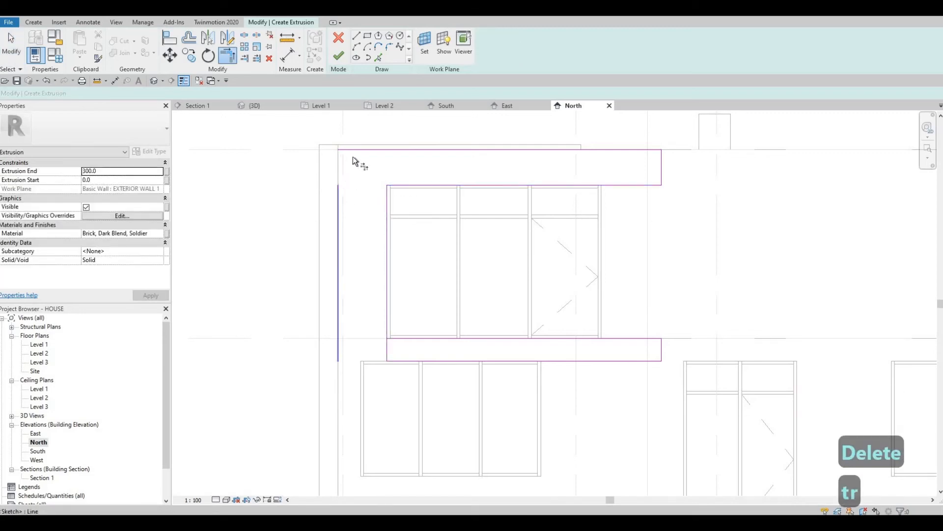
{"action": "left_click", "coordinate": [358, 150]}
{"action": "left_click", "coordinate": [388, 330]}
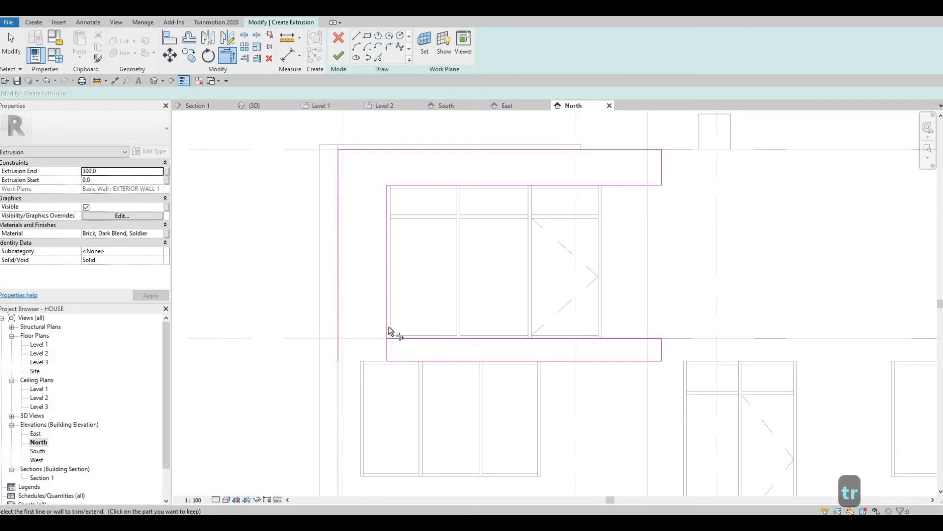
{"action": "left_click", "coordinate": [397, 339]}
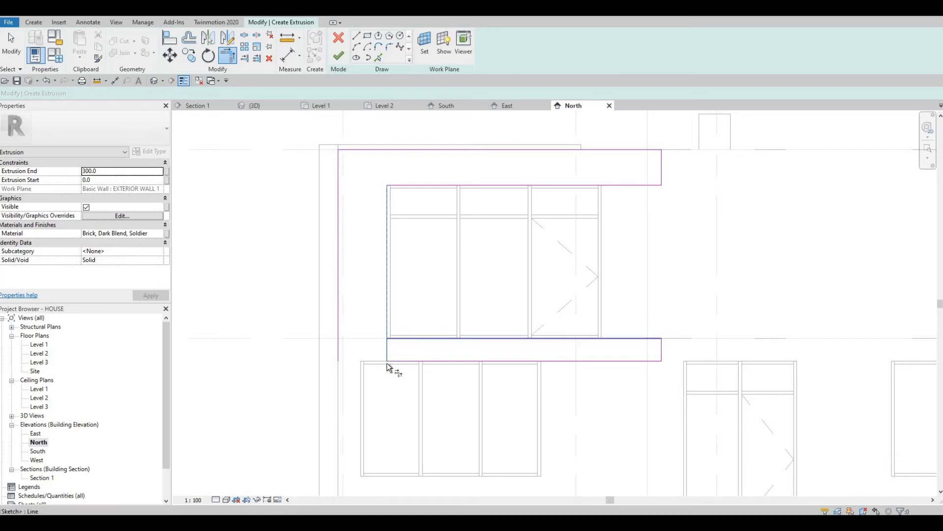
{"action": "left_click", "coordinate": [344, 359]}
{"action": "left_click", "coordinate": [339, 327]}
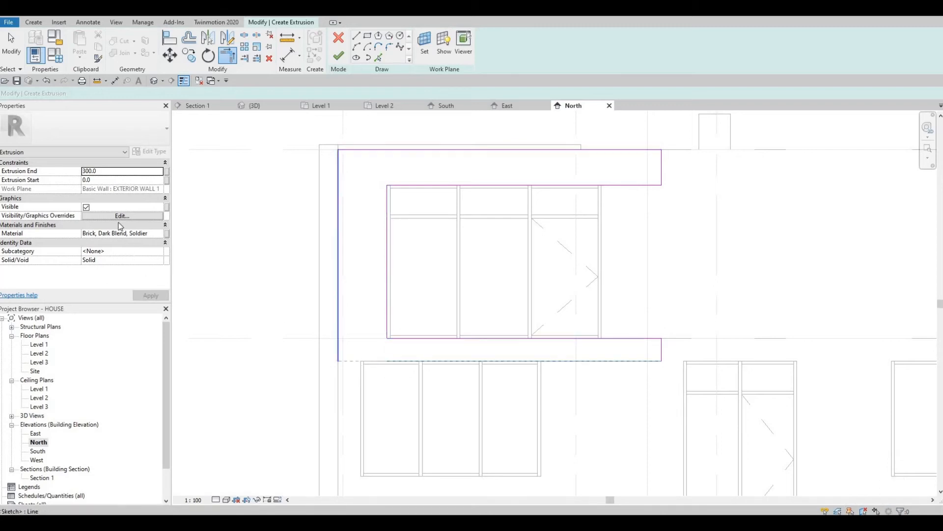
Step: Set the C-shaped frame's Extrusion End to 1200
{"action": "left_click", "coordinate": [112, 170]}
{"action": "type", "text": "1200"}
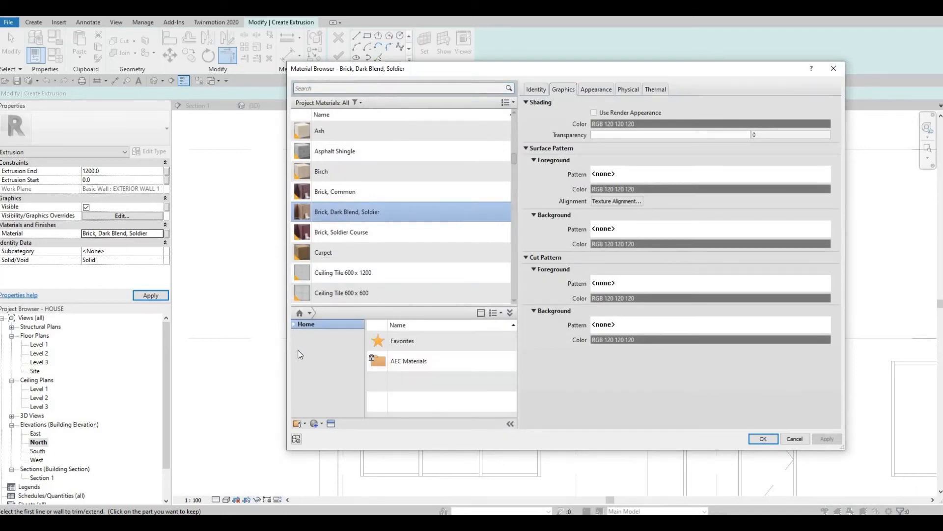
{"action": "left_click", "coordinate": [324, 343]}
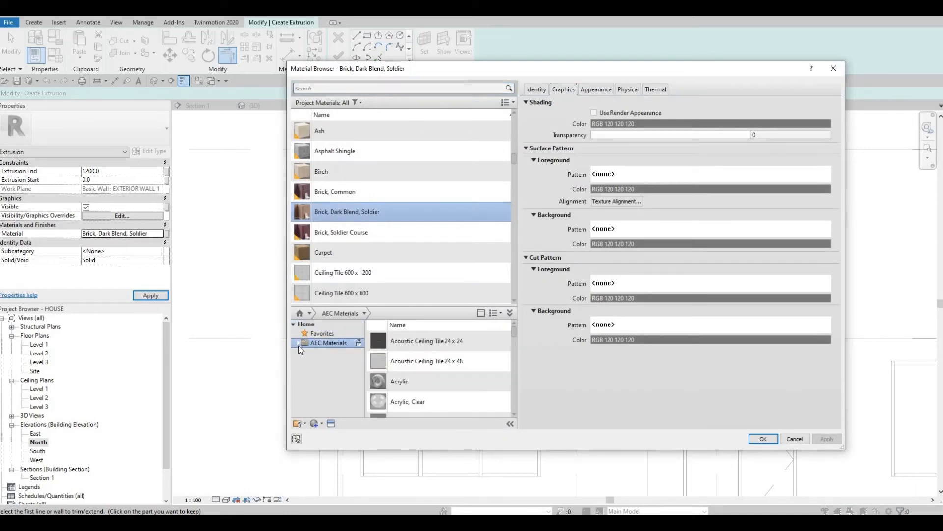
{"action": "left_click", "coordinate": [295, 343]}
{"action": "scroll", "coordinate": [313, 397], "scroll_direction": "down", "scroll_amount": 3}
{"action": "scroll", "coordinate": [319, 395], "scroll_direction": "down", "scroll_amount": 1}
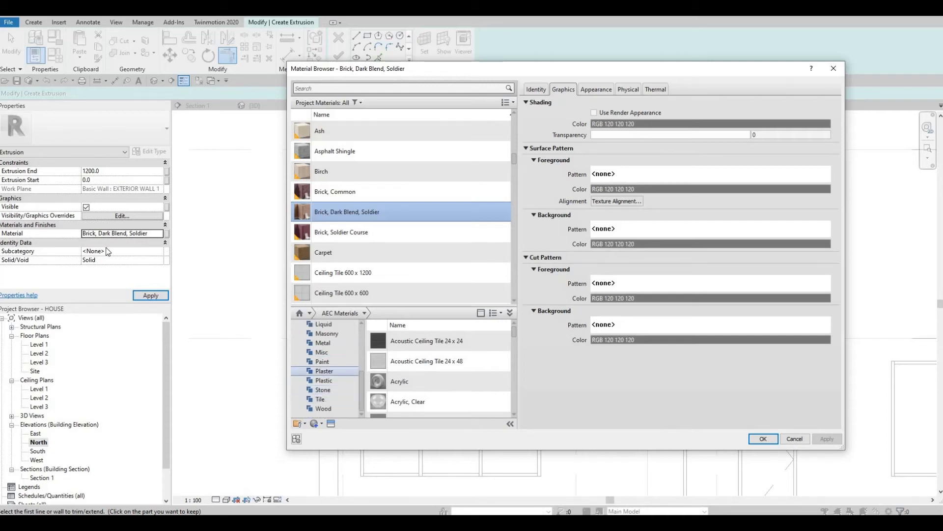
{"action": "key", "text": "Escape"}
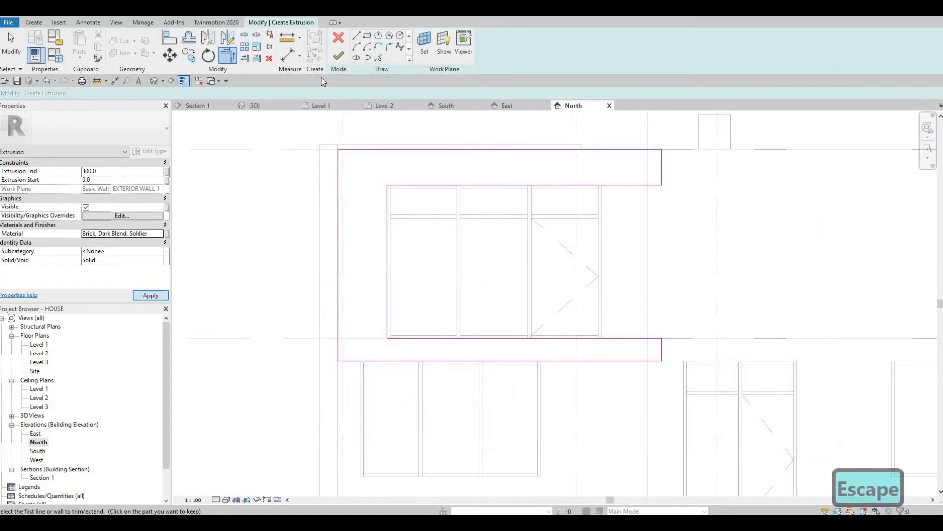
Step: Finish the C-shaped extrusion and its in-place model, and view the house's facades in 3D
{"action": "left_click", "coordinate": [338, 55]}
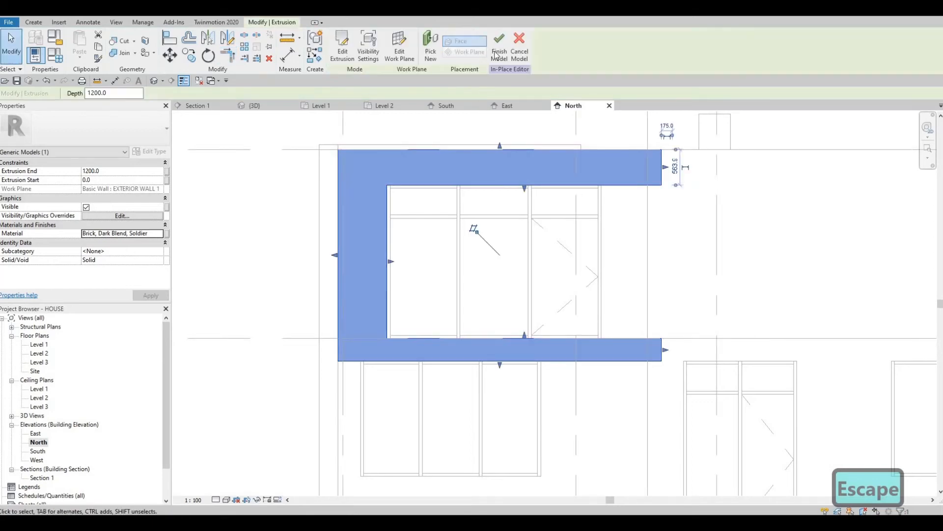
{"action": "left_click", "coordinate": [406, 240]}
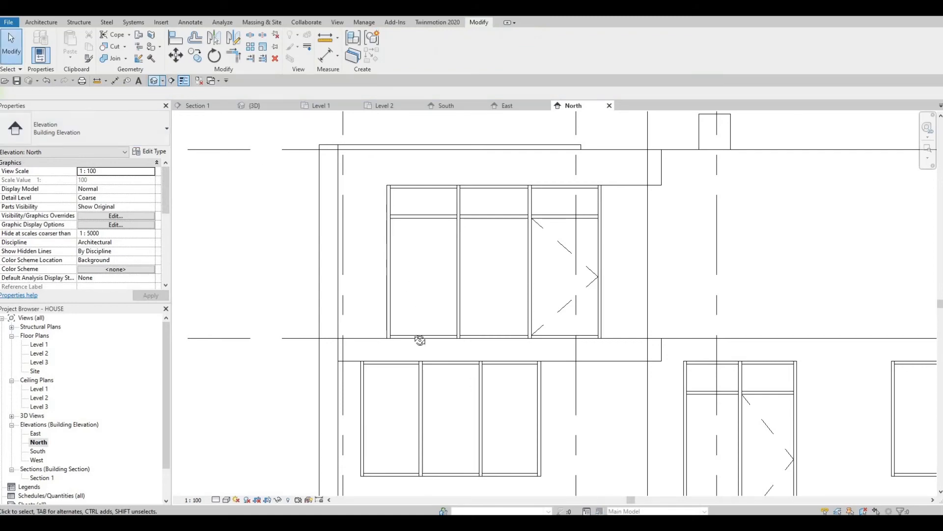
{"action": "scroll", "coordinate": [521, 349], "scroll_direction": "up", "scroll_amount": 5}
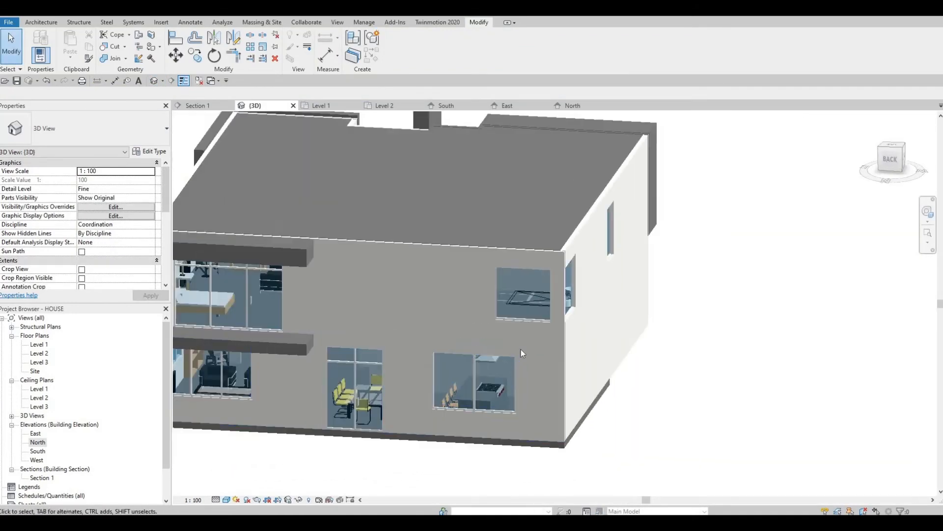
{"action": "middle_click_drag", "start_coordinate": [521, 349], "coordinate": [192, 256], "text": "shift"}
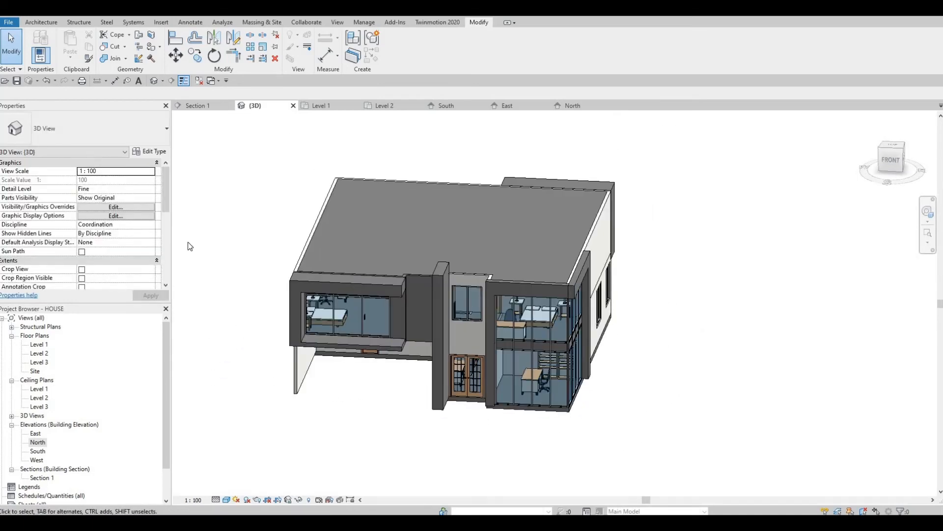
Step: Open the Level 2 floor plan and start a sketched railing of type 900mm Rectangular
{"action": "left_click", "coordinate": [41, 23]}
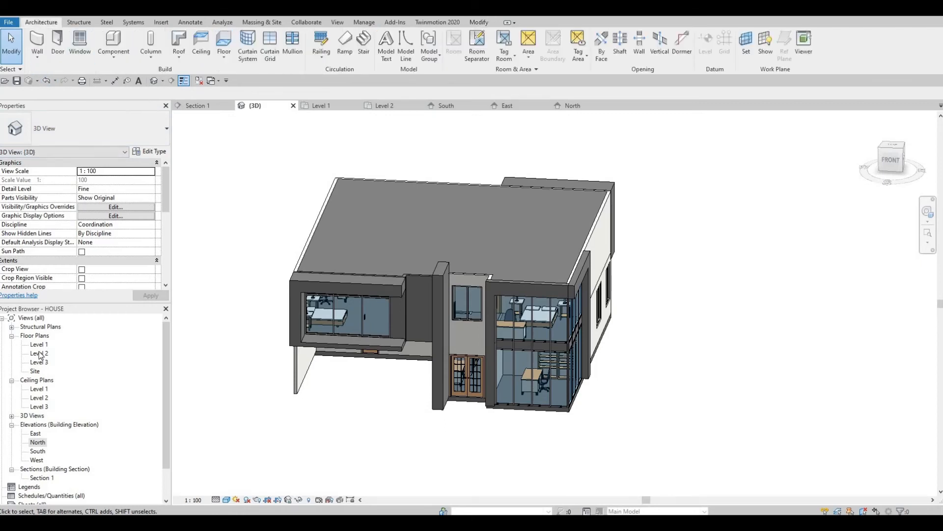
{"action": "double_click", "coordinate": [106, 353]}
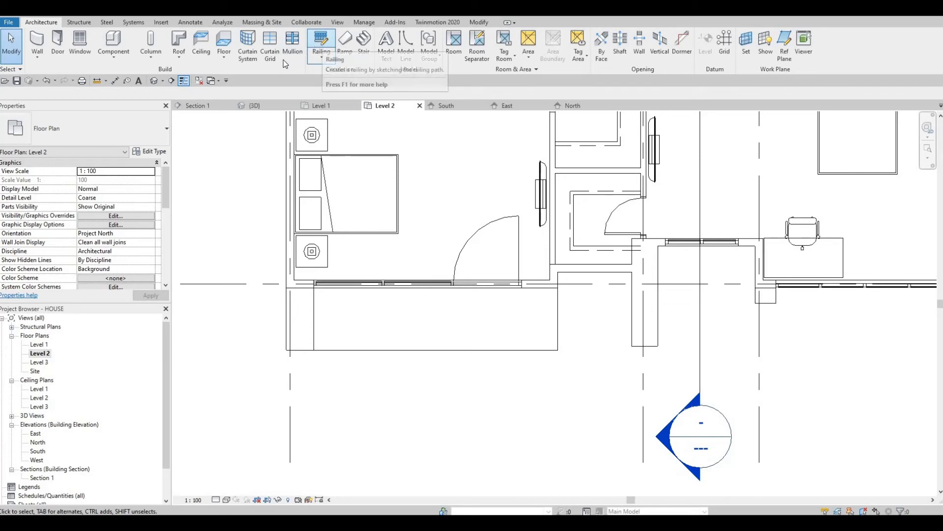
{"action": "left_click", "coordinate": [321, 42]}
{"action": "left_click", "coordinate": [93, 129]}
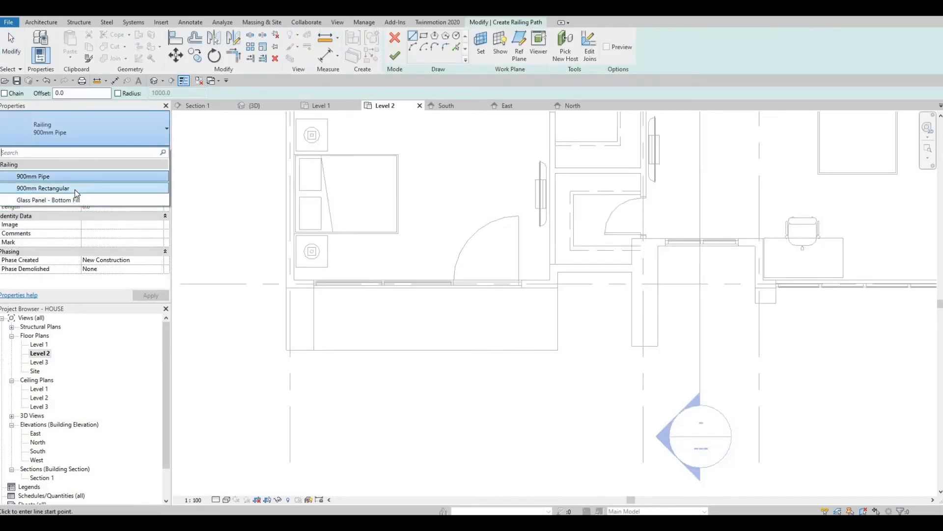
{"action": "left_click", "coordinate": [93, 189]}
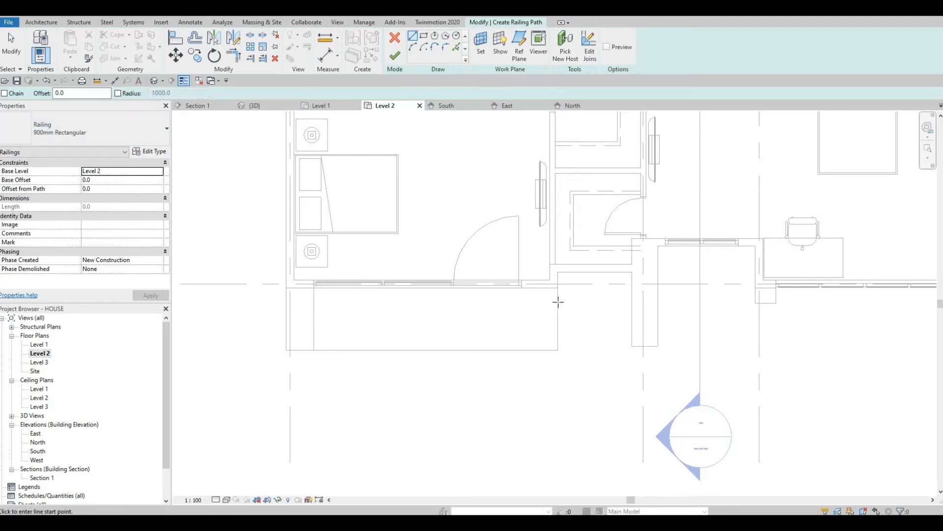
Step: Sketch the front balcony's railing path about 1125 mm out from the wall and 4640 mm along the outer edge, and finish the railing
{"action": "scroll", "coordinate": [552, 288], "scroll_direction": "up", "scroll_amount": 2}
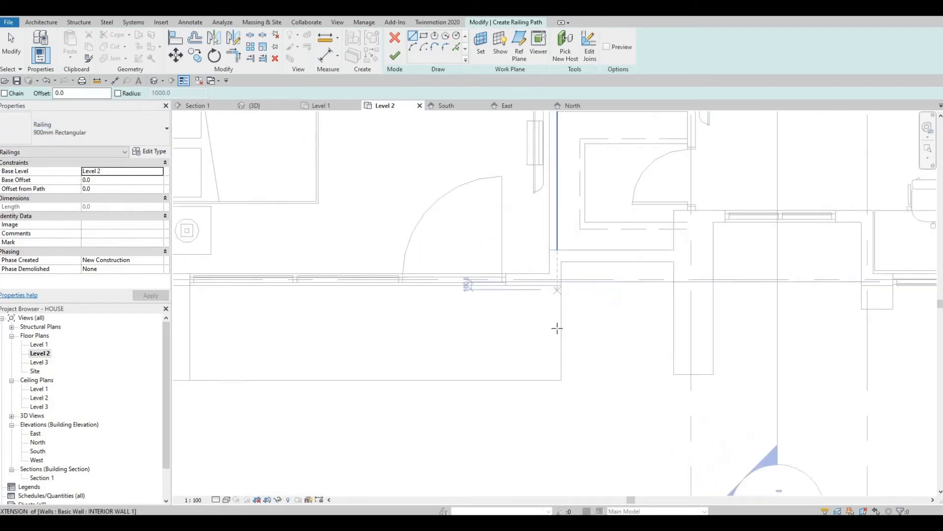
{"action": "left_click", "coordinate": [554, 374]}
{"action": "left_click", "coordinate": [347, 384]}
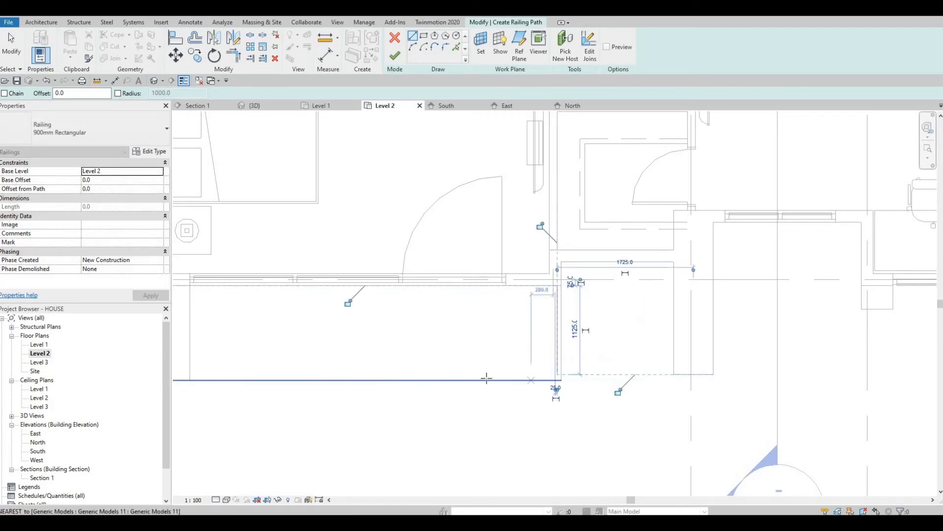
{"action": "left_click", "coordinate": [558, 375]}
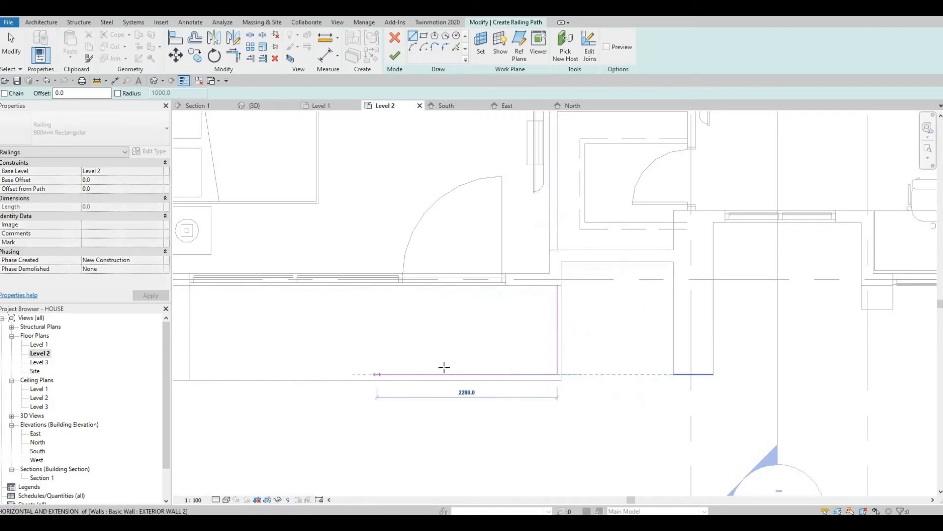
{"action": "middle_click_drag", "start_coordinate": [197, 381], "coordinate": [444, 367]}
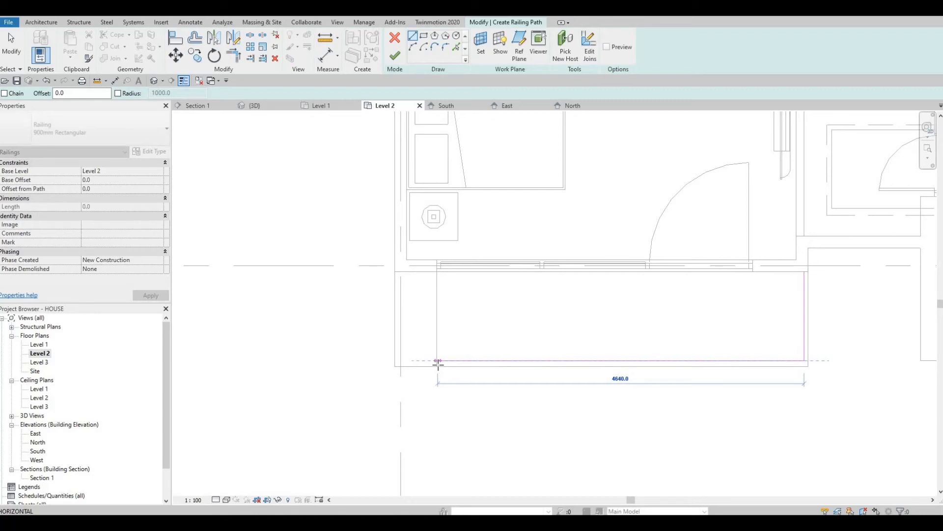
{"action": "left_click", "coordinate": [477, 369]}
{"action": "key", "text": "Escape"}
{"action": "key", "text": "Escape"}
{"action": "key", "text": "Escape"}
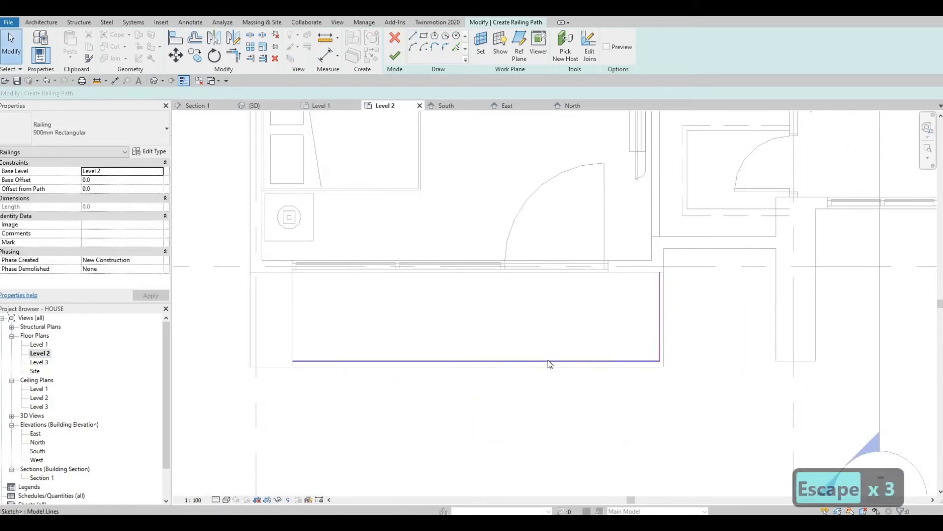
{"action": "scroll", "coordinate": [491, 275], "scroll_direction": "down", "scroll_amount": 3}
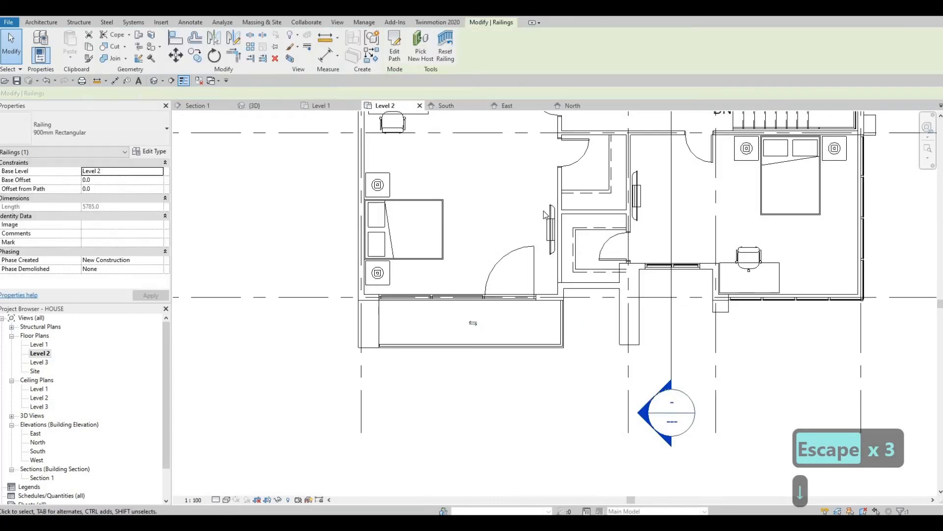
Step: Create a 900mm Rectangular railing on the rear balcony, about 4280 mm along its outer edge and back to the wall
{"action": "scroll", "coordinate": [541, 197], "scroll_direction": "down", "scroll_amount": 5}
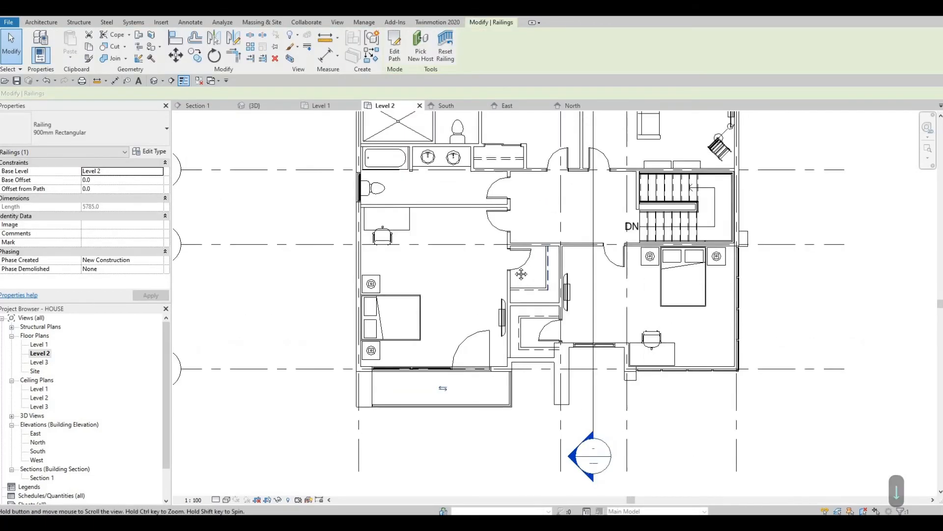
{"action": "scroll", "coordinate": [581, 187], "scroll_direction": "up", "scroll_amount": 6}
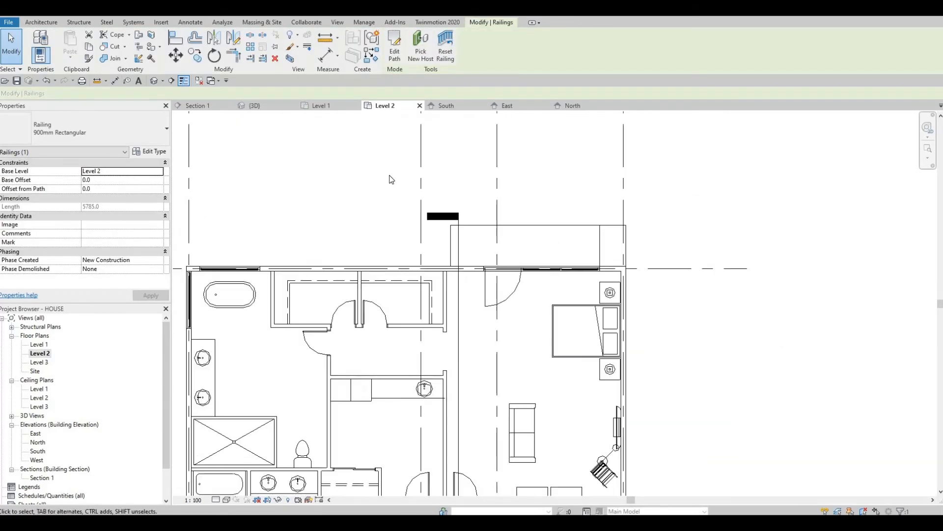
{"action": "key", "text": "Escape"}
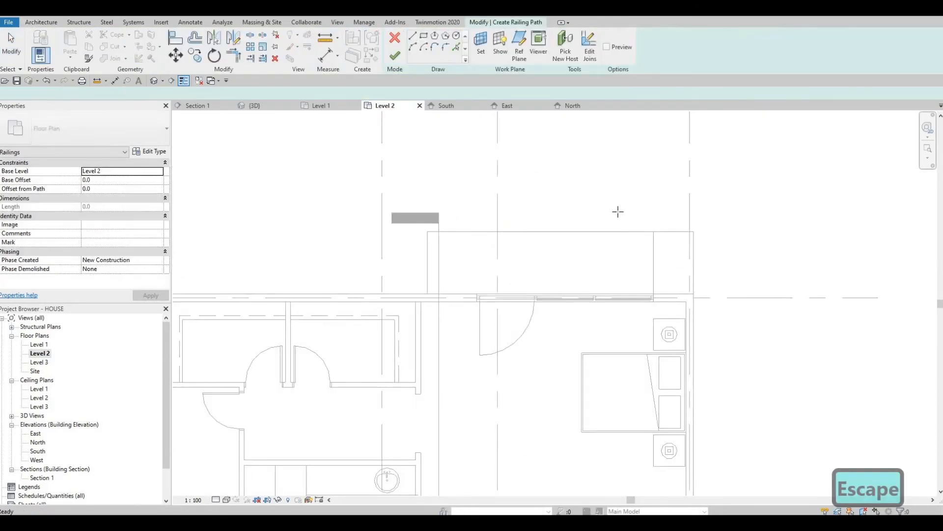
{"action": "scroll", "coordinate": [690, 249], "scroll_direction": "up", "scroll_amount": 3}
{"action": "key", "text": "Escape"}
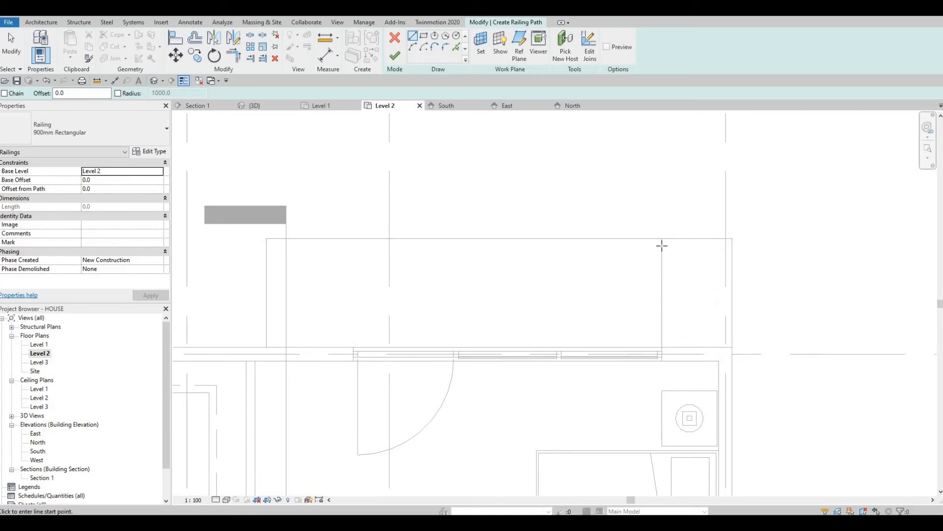
{"action": "left_click", "coordinate": [274, 245]}
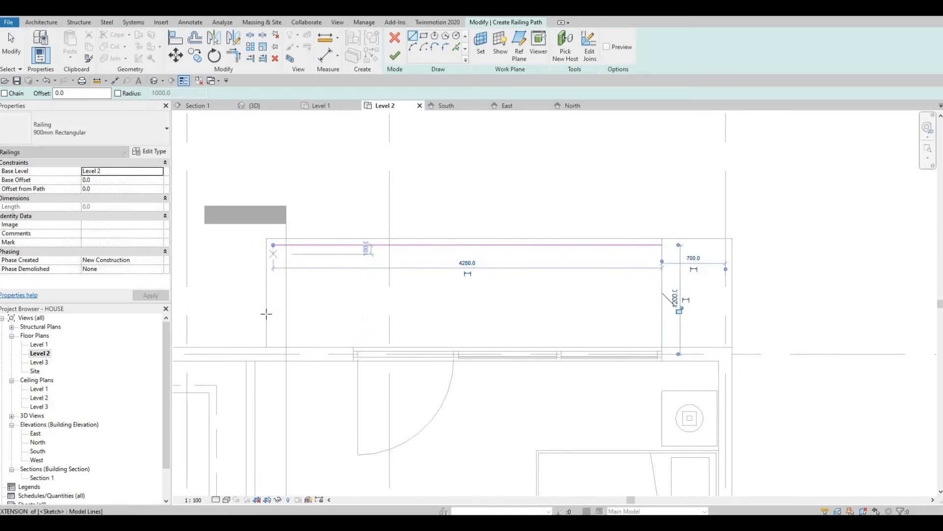
{"action": "left_click", "coordinate": [271, 346]}
{"action": "key", "text": "Escape"}
{"action": "key", "text": "Escape"}
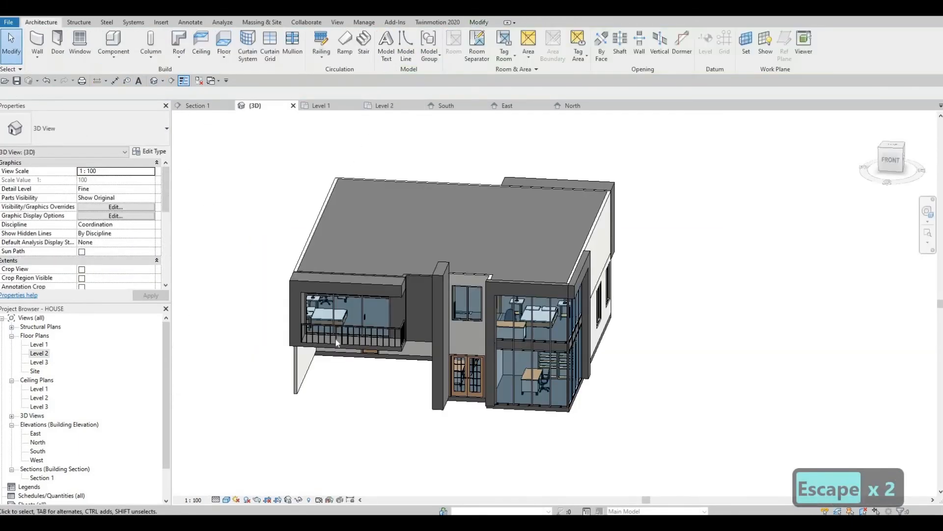
Step: Inspect the front balcony railing and facade in the 3D view from several angles
{"action": "middle_click_drag", "start_coordinate": [364, 354], "coordinate": [339, 384], "text": "shift"}
{"action": "middle_click_drag", "start_coordinate": [484, 300], "coordinate": [386, 229], "text": "shift"}
{"action": "scroll", "coordinate": [387, 229], "scroll_direction": "down", "scroll_amount": 1}
{"action": "middle_click_drag", "start_coordinate": [388, 365], "coordinate": [367, 252], "text": "shift"}
{"action": "key", "text": "Escape"}
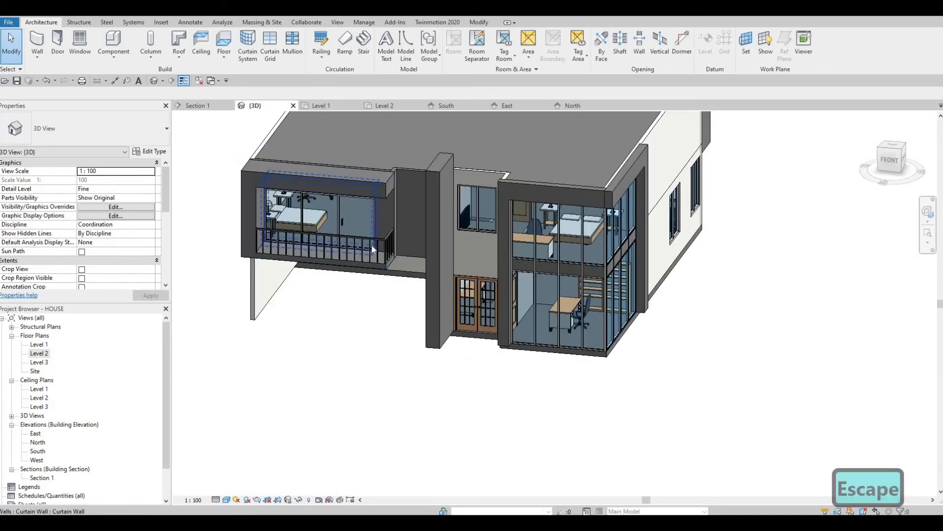
{"action": "middle_click_drag", "start_coordinate": [398, 299], "coordinate": [339, 301], "text": "shift"}
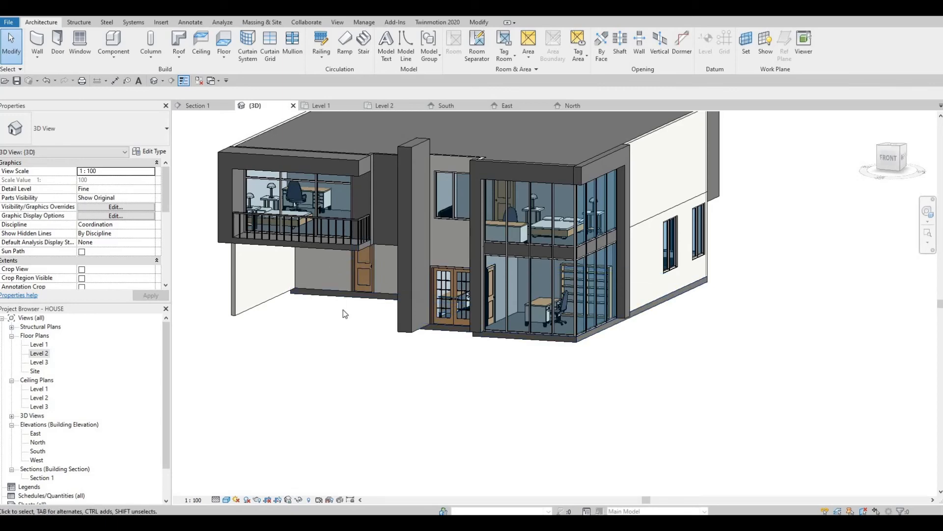
Step: Examine the house's front and side facades and the open ground-floor area beneath the front balcony in the 3D view
{"action": "middle_click_drag", "start_coordinate": [343, 310], "coordinate": [285, 274], "text": "shift"}
{"action": "middle_click_drag", "start_coordinate": [361, 281], "coordinate": [291, 281], "text": "shift"}
{"action": "scroll", "coordinate": [320, 273], "scroll_direction": "up", "scroll_amount": 3}
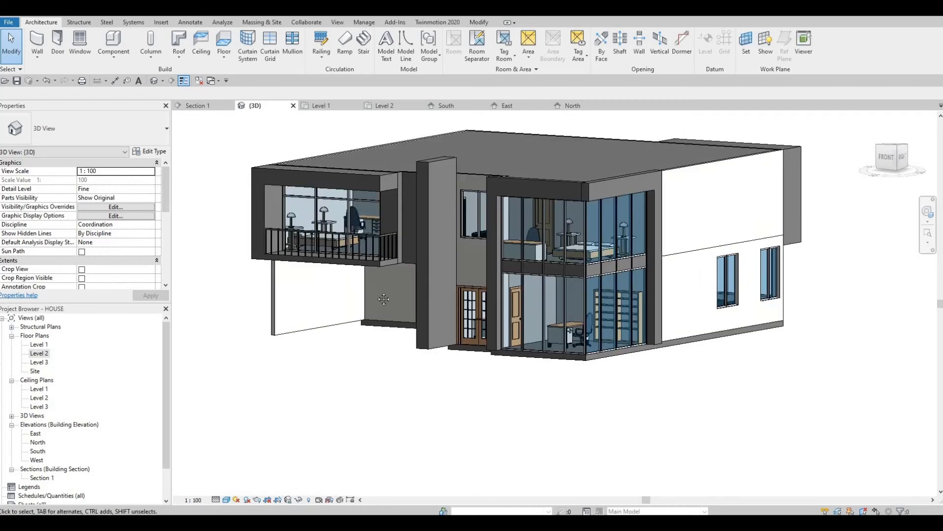
{"action": "scroll", "coordinate": [334, 263], "scroll_direction": "up", "scroll_amount": 2}
{"action": "scroll", "coordinate": [531, 341], "scroll_direction": "down", "scroll_amount": 1}
{"action": "middle_click_drag", "start_coordinate": [547, 345], "coordinate": [583, 262], "text": "shift"}
{"action": "scroll", "coordinate": [566, 295], "scroll_direction": "down", "scroll_amount": 1}
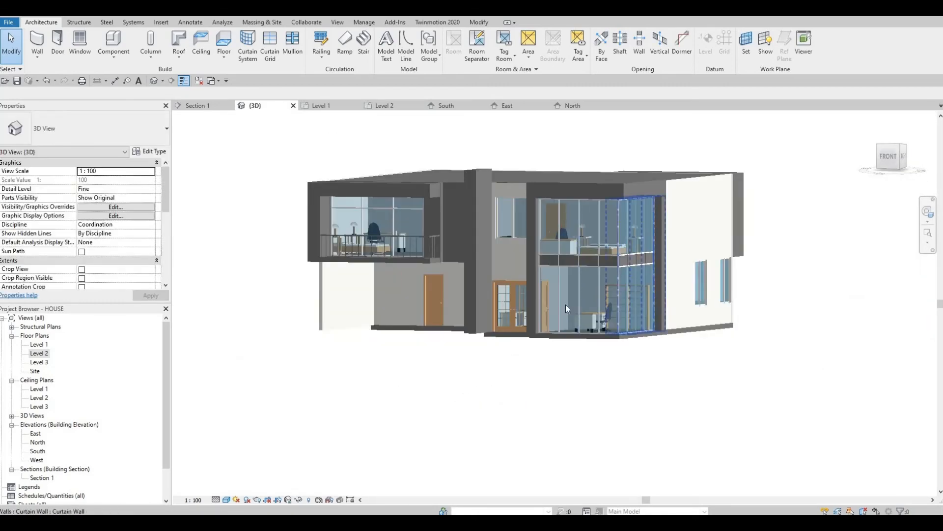
{"action": "scroll", "coordinate": [564, 295], "scroll_direction": "up", "scroll_amount": 1}
{"action": "middle_click_drag", "start_coordinate": [596, 335], "coordinate": [642, 343], "text": "shift"}
{"action": "scroll", "coordinate": [718, 288], "scroll_direction": "up", "scroll_amount": 3}
{"action": "scroll", "coordinate": [718, 289], "scroll_direction": "down", "scroll_amount": 3}
{"action": "middle_click_drag", "start_coordinate": [717, 288], "coordinate": [585, 363], "text": "shift"}
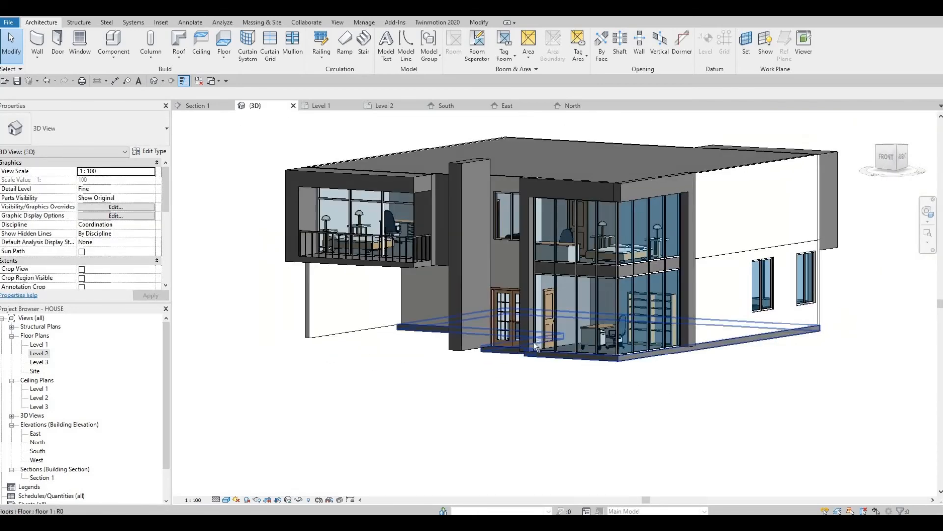
{"action": "middle_click_drag", "start_coordinate": [533, 341], "coordinate": [543, 361], "text": "shift"}
{"action": "scroll", "coordinate": [543, 360], "scroll_direction": "up", "scroll_amount": 1}
{"action": "middle_click_drag", "start_coordinate": [514, 392], "coordinate": [585, 369]}
{"action": "middle_click_drag", "start_coordinate": [522, 364], "coordinate": [565, 369], "text": "shift"}
{"action": "middle_click_drag", "start_coordinate": [510, 335], "coordinate": [485, 309], "text": "shift"}
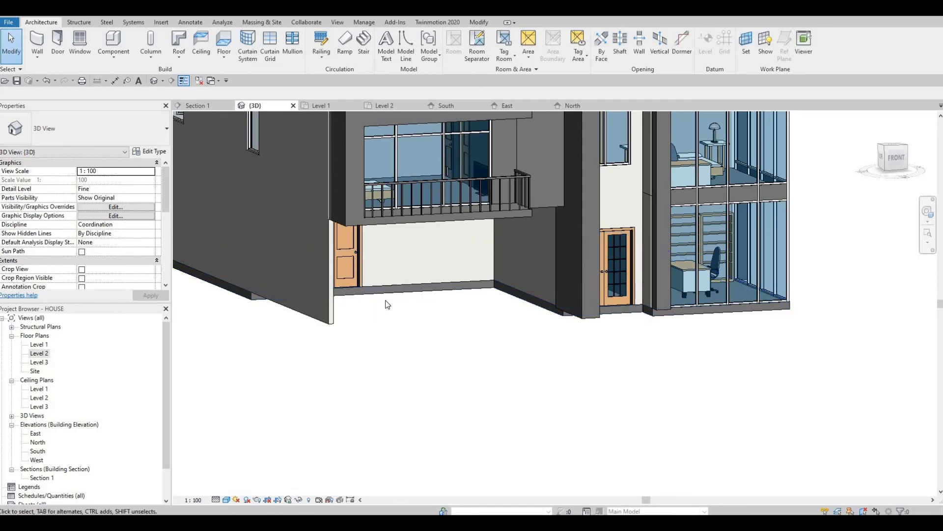
{"action": "scroll", "coordinate": [456, 346], "scroll_direction": "down", "scroll_amount": 3}
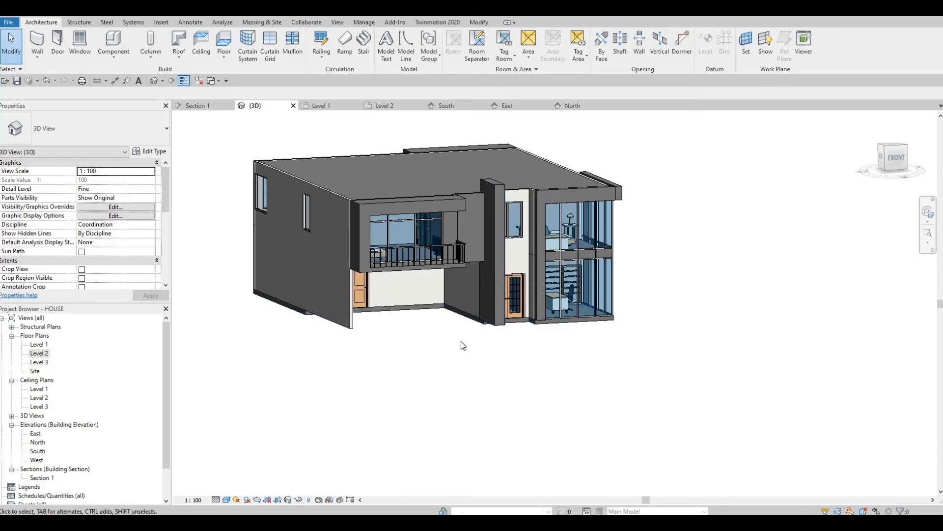
{"action": "middle_click_drag", "start_coordinate": [478, 368], "coordinate": [481, 371], "text": "shift"}
{"action": "middle_click_drag", "start_coordinate": [398, 380], "coordinate": [204, 257], "text": "shift"}
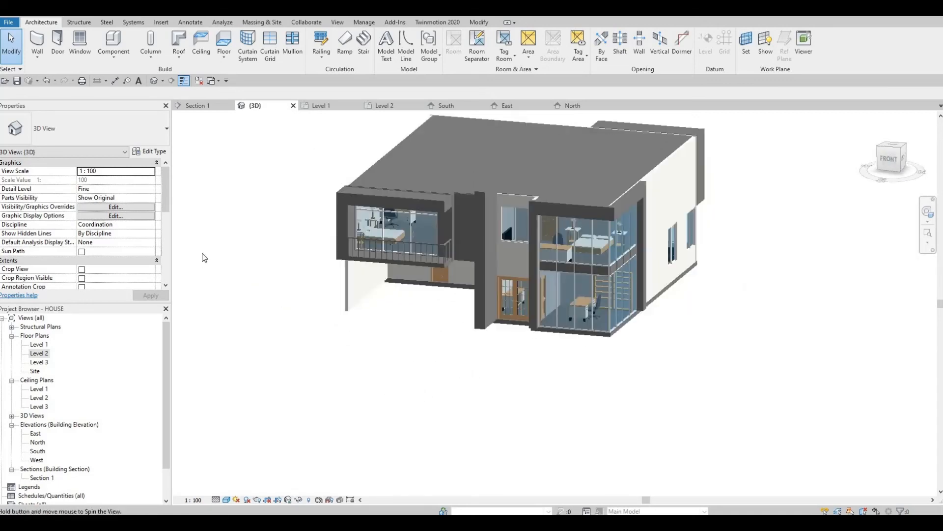
Step: Open the Level 1 floor plan and check the single door in the wall near grid B
{"action": "left_click", "coordinate": [59, 343]}
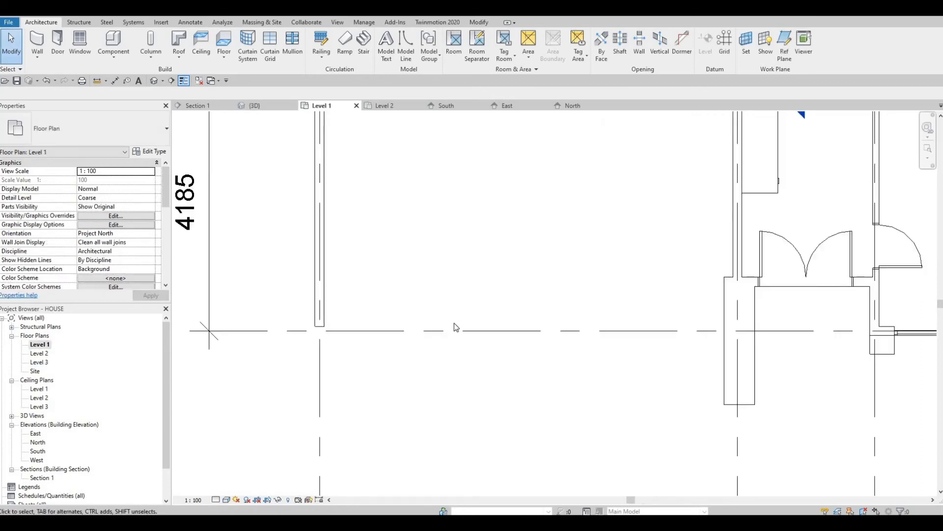
{"action": "scroll", "coordinate": [421, 341], "scroll_direction": "down", "scroll_amount": 5}
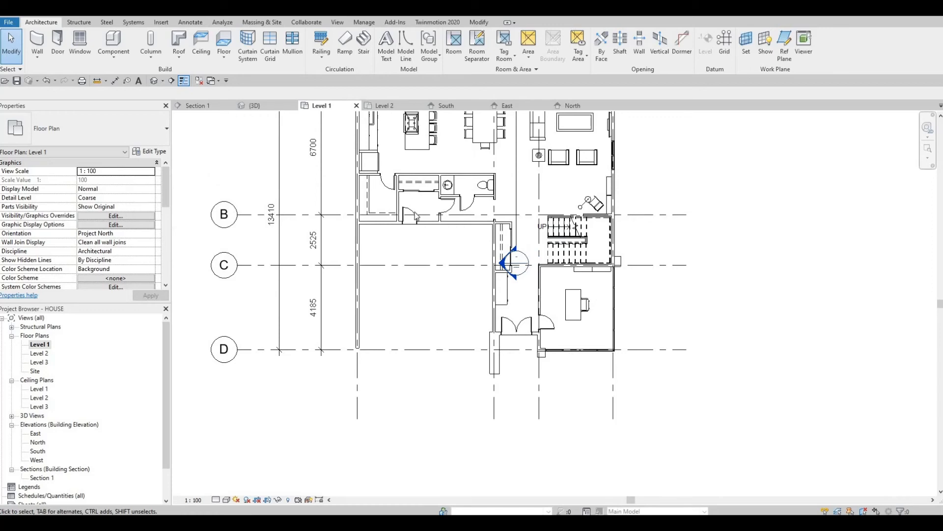
{"action": "middle_click_drag", "start_coordinate": [377, 380], "coordinate": [368, 405]}
{"action": "middle_click_drag", "start_coordinate": [358, 244], "coordinate": [406, 366]}
{"action": "left_click", "coordinate": [406, 360]}
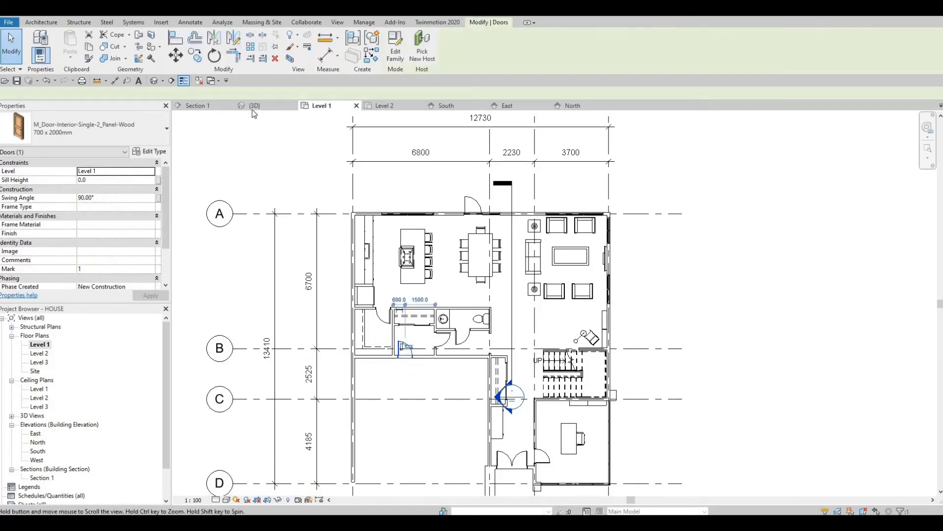
{"action": "key", "text": "Escape"}
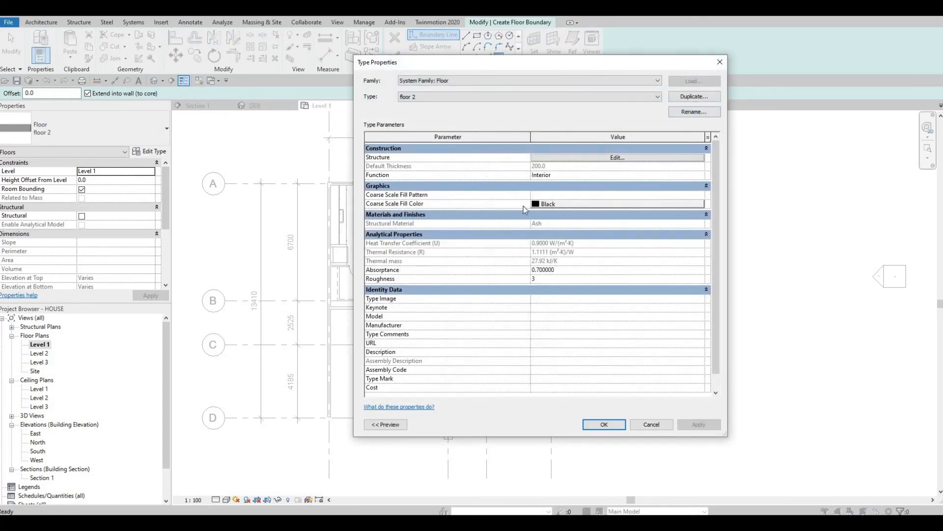
Step: Duplicate the floor type as floor 3 and set its structure layer's material to Concrete, C25/30
{"action": "left_click", "coordinate": [541, 268]}
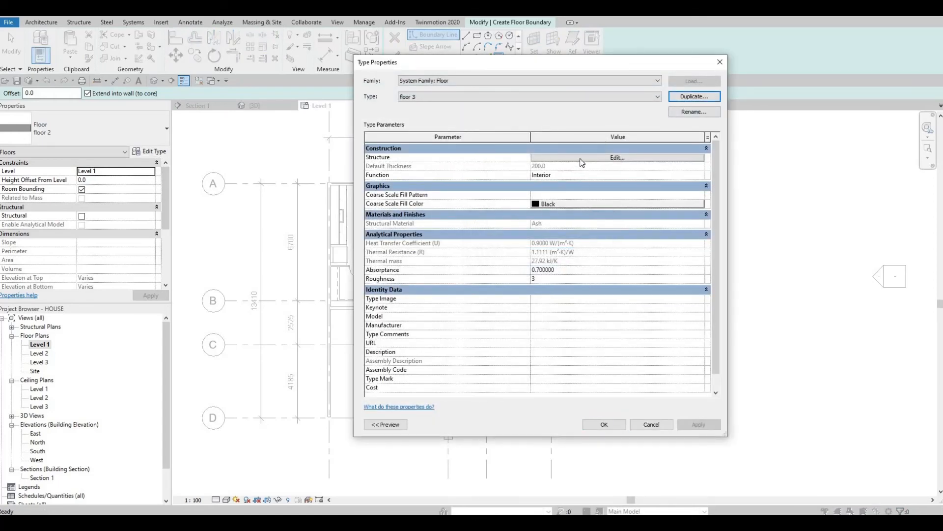
{"action": "left_click", "coordinate": [530, 159]}
{"action": "left_click", "coordinate": [512, 158]}
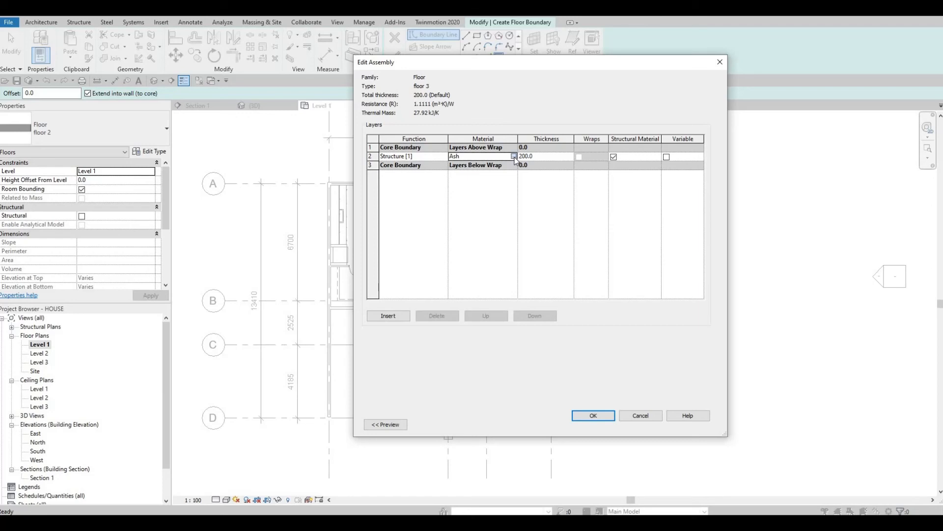
{"action": "left_click", "coordinate": [513, 157]}
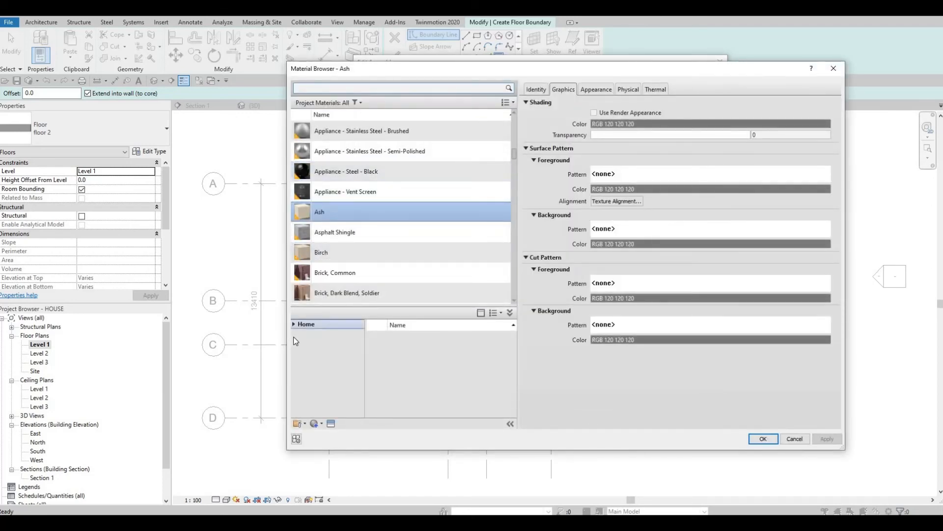
{"action": "left_click", "coordinate": [299, 343]}
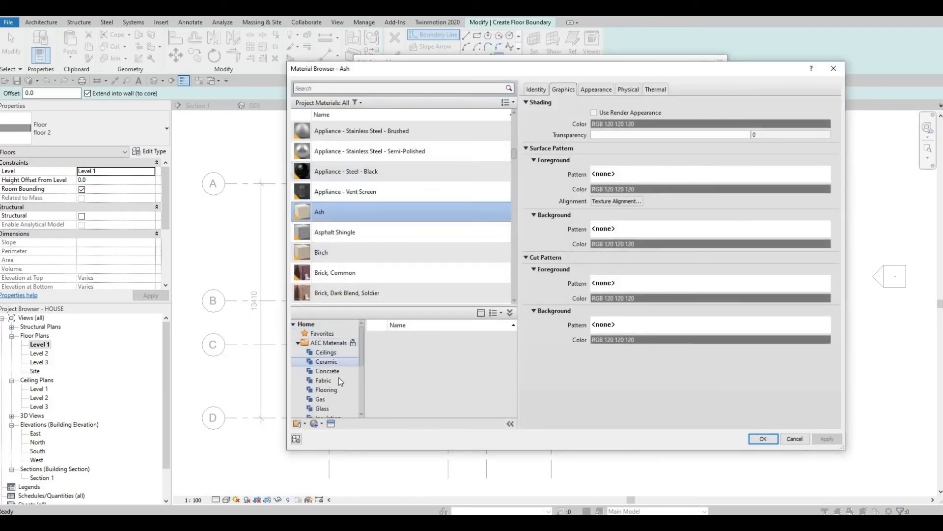
{"action": "left_click", "coordinate": [327, 371]}
{"action": "scroll", "coordinate": [473, 393], "scroll_direction": "down", "scroll_amount": 2}
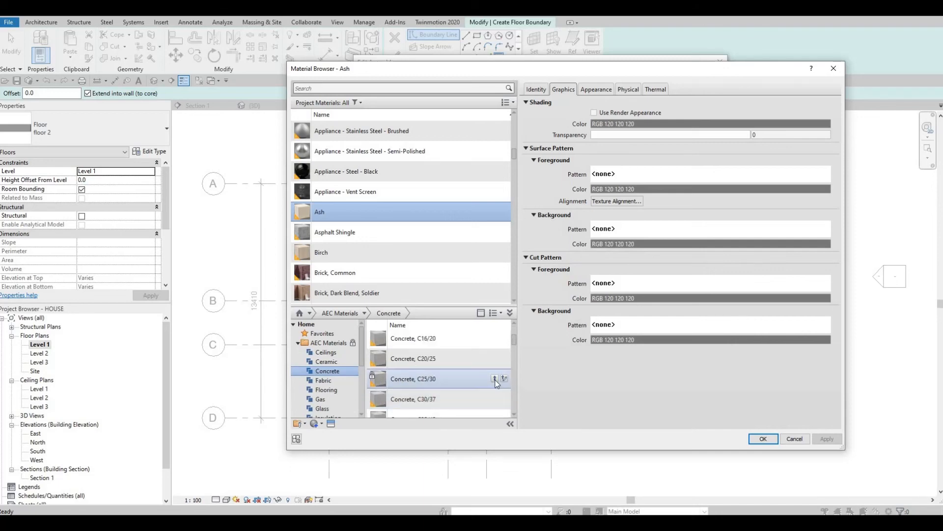
{"action": "left_click", "coordinate": [495, 378]}
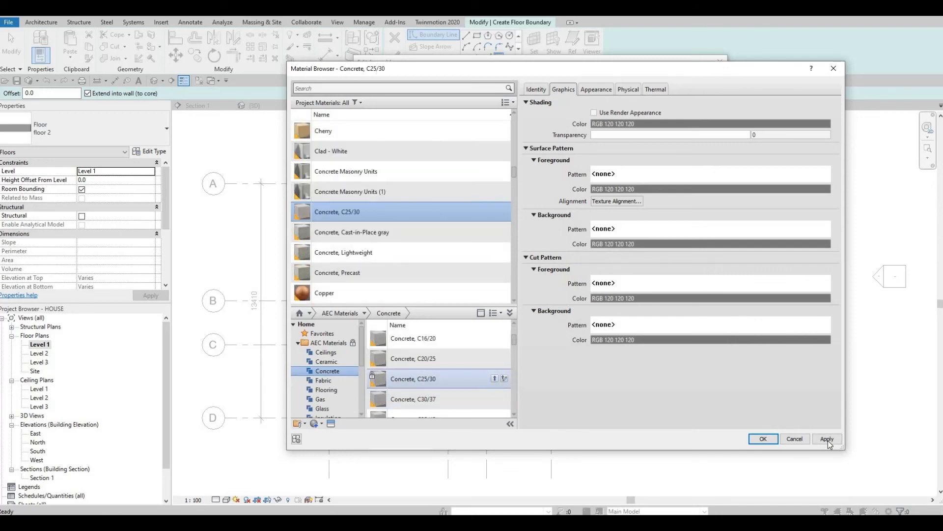
{"action": "left_click", "coordinate": [763, 438]}
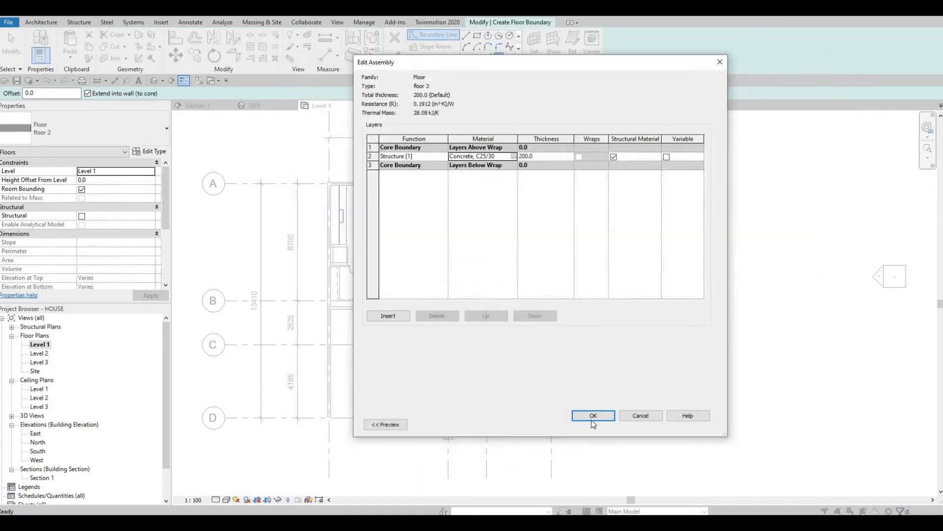
{"action": "left_click", "coordinate": [609, 417]}
{"action": "key", "text": "Return"}
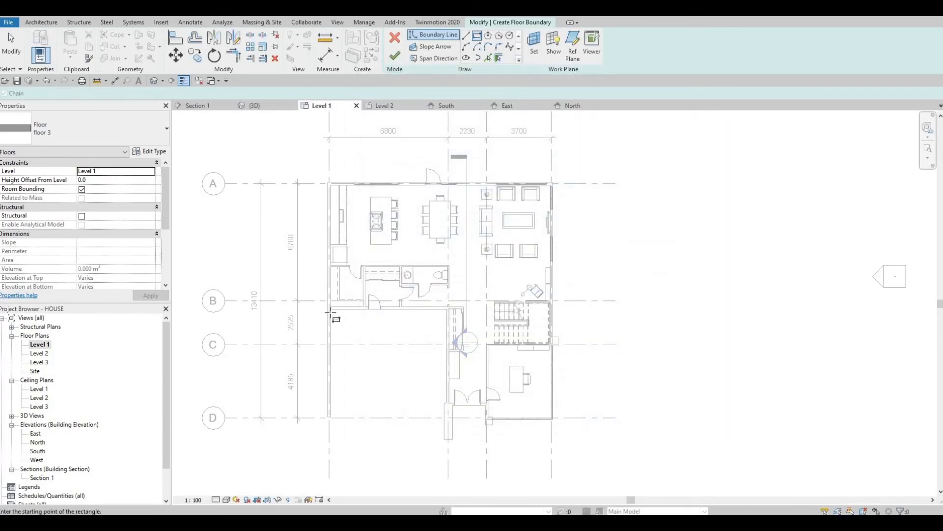
Step: Sketch a rectangular floor boundary over the open area below grid B, about 8.9 m long and extending past grid D to grid 2
{"action": "scroll", "coordinate": [333, 317], "scroll_direction": "up", "scroll_amount": 5}
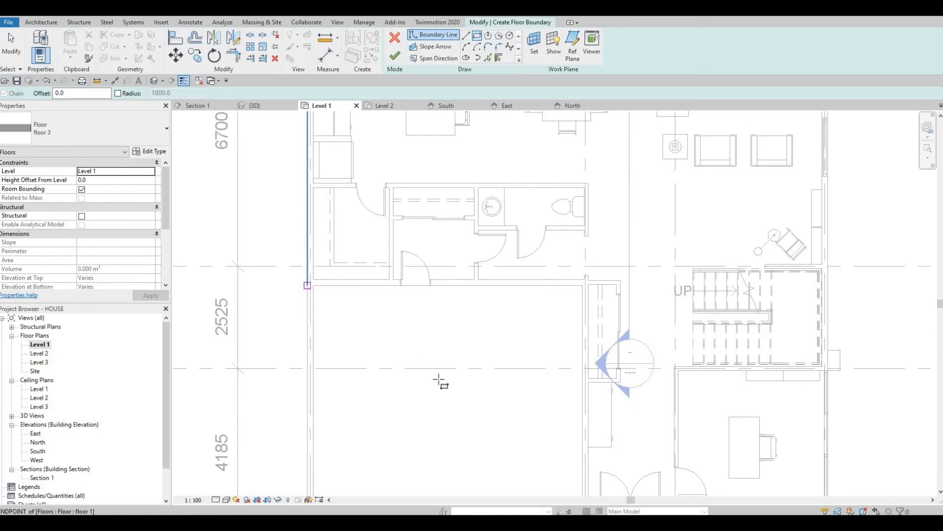
{"action": "left_click", "coordinate": [308, 285]}
{"action": "scroll", "coordinate": [501, 401], "scroll_direction": "up", "scroll_amount": 1}
{"action": "middle_click_drag", "start_coordinate": [505, 408], "coordinate": [491, 322]}
{"action": "scroll", "coordinate": [516, 347], "scroll_direction": "down", "scroll_amount": 2}
{"action": "middle_click_drag", "start_coordinate": [522, 350], "coordinate": [516, 253]}
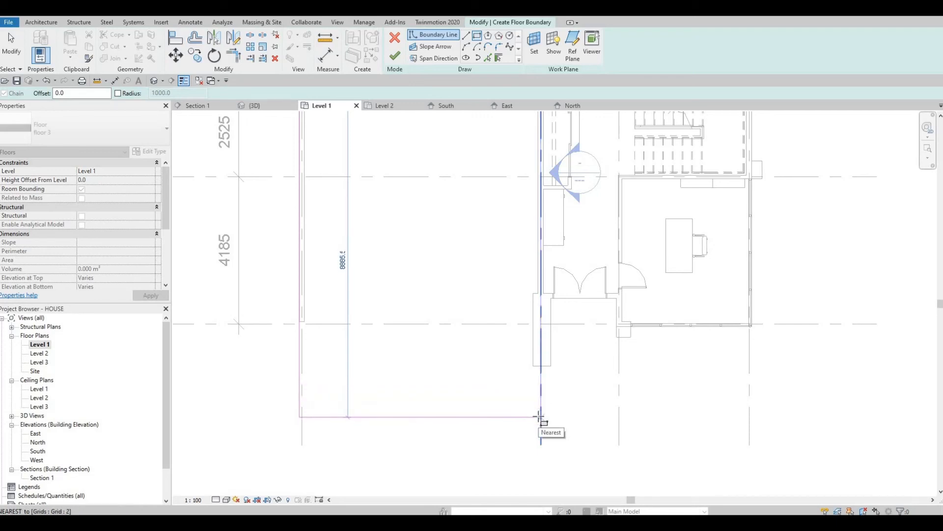
{"action": "left_click", "coordinate": [573, 409]}
{"action": "scroll", "coordinate": [528, 394], "scroll_direction": "down", "scroll_amount": 1}
{"action": "middle_click_drag", "start_coordinate": [556, 397], "coordinate": [533, 396]}
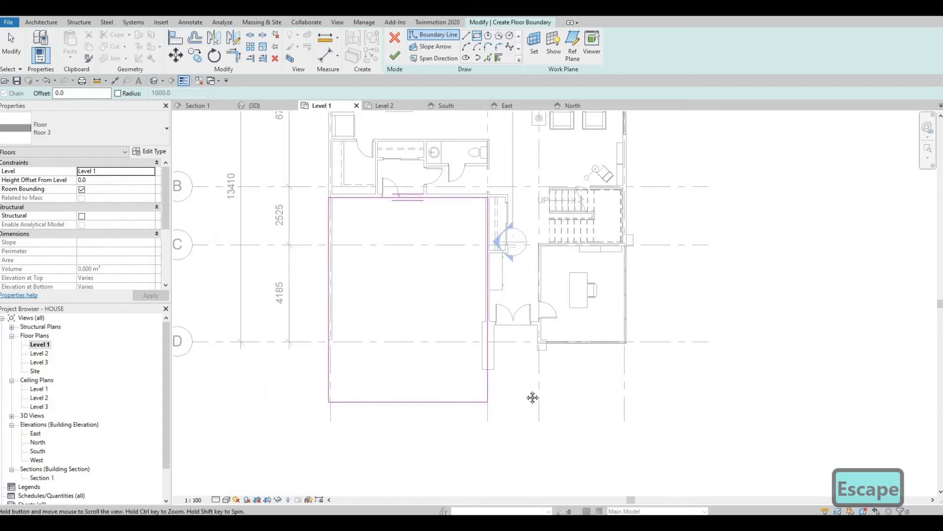
Step: Add a second boundary rectangle from the office curtain wall's outer corner to the first rectangle, and delete the overlapping line
{"action": "middle_click_drag", "start_coordinate": [612, 357], "coordinate": [567, 343]}
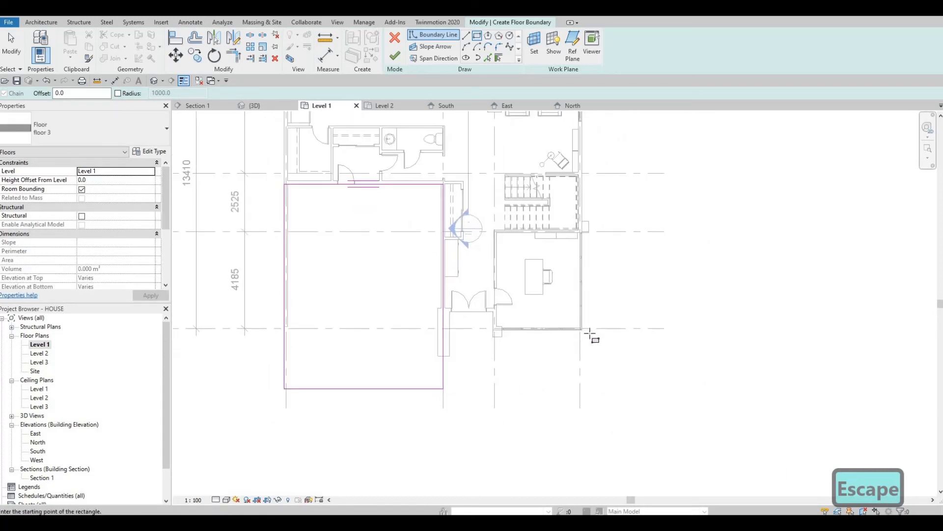
{"action": "scroll", "coordinate": [580, 331], "scroll_direction": "up", "scroll_amount": 2}
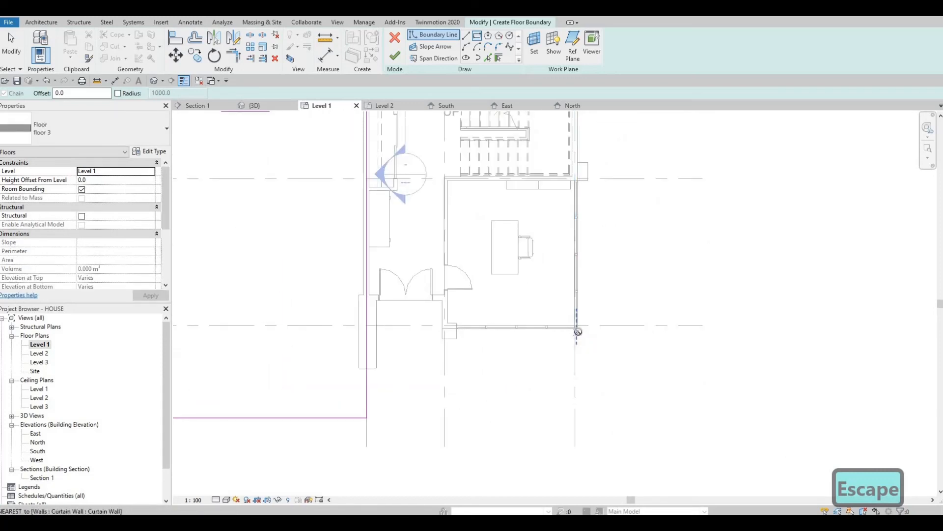
{"action": "key", "text": "Escape"}
{"action": "scroll", "coordinate": [451, 351], "scroll_direction": "up", "scroll_amount": 2}
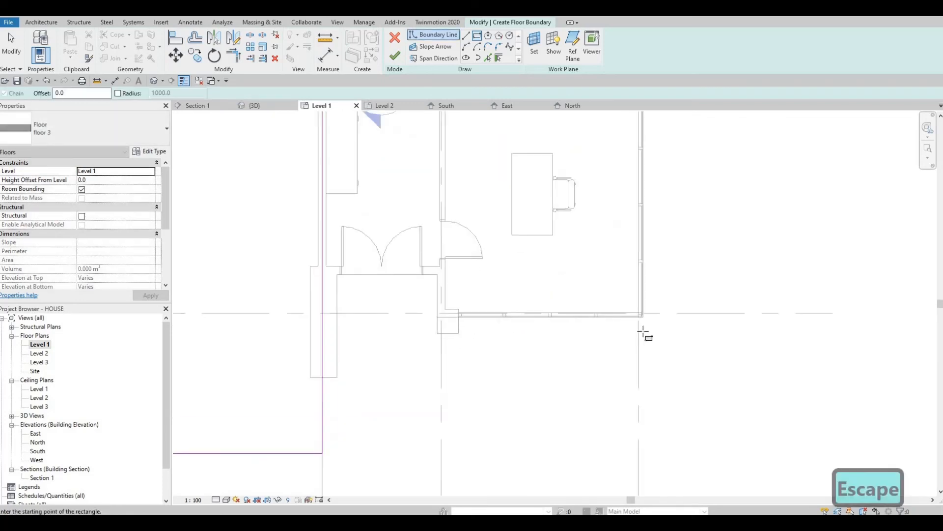
{"action": "scroll", "coordinate": [645, 327], "scroll_direction": "up", "scroll_amount": 1}
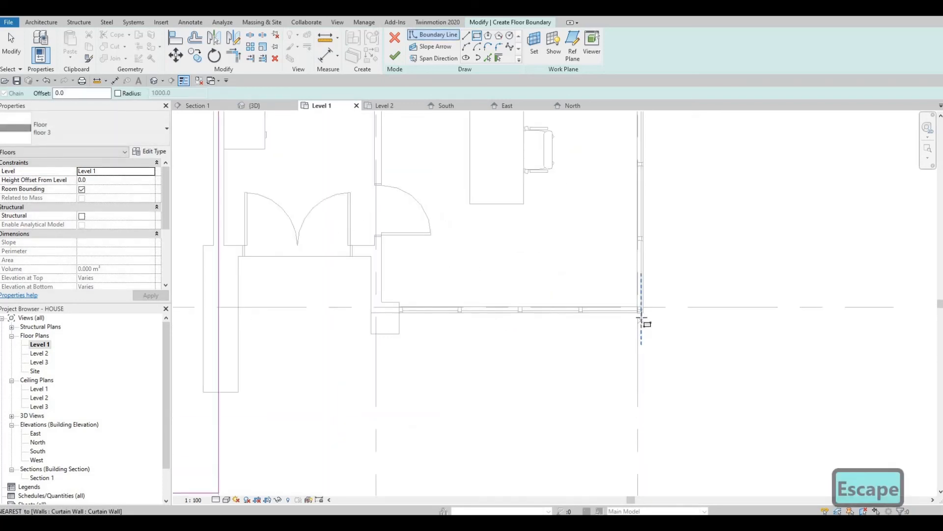
{"action": "left_click", "coordinate": [614, 329]}
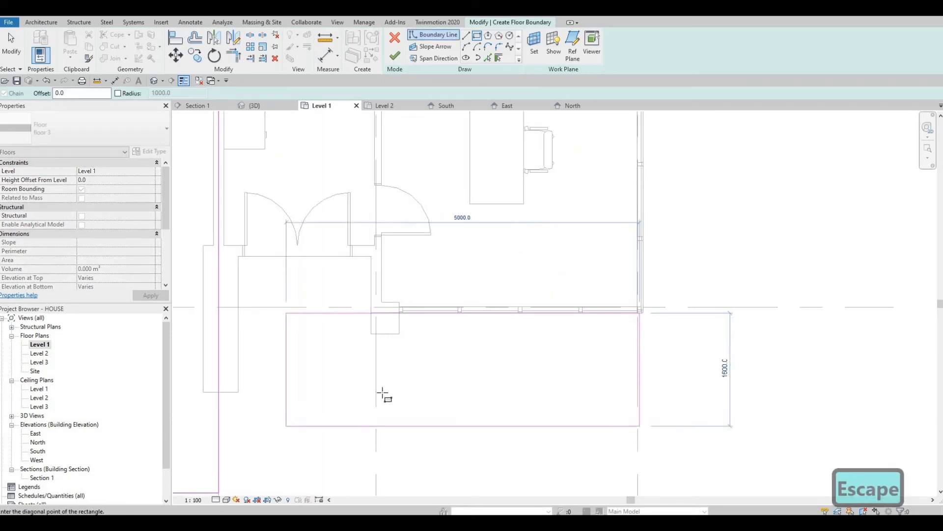
{"action": "scroll", "coordinate": [384, 394], "scroll_direction": "down", "scroll_amount": 1}
{"action": "left_click", "coordinate": [355, 385]}
{"action": "key", "text": "Escape"}
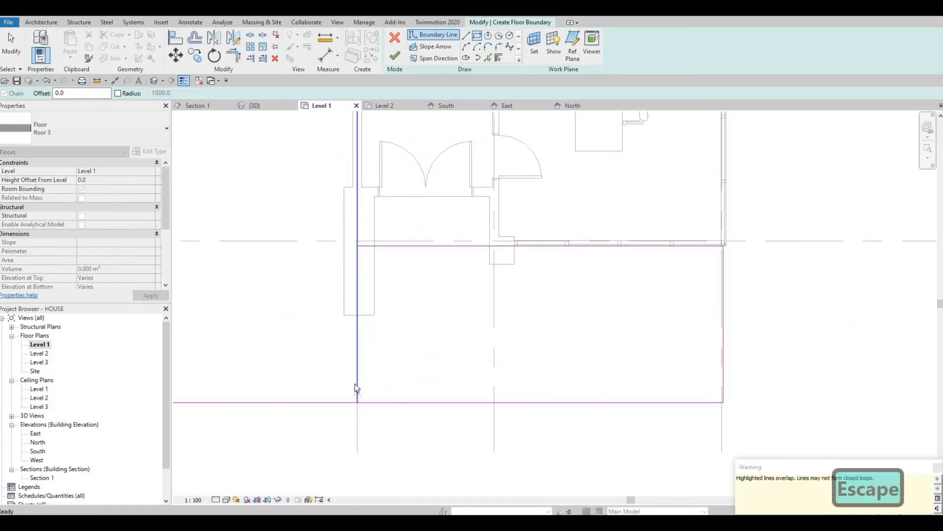
{"action": "key", "text": "Escape"}
{"action": "key", "text": "Delete"}
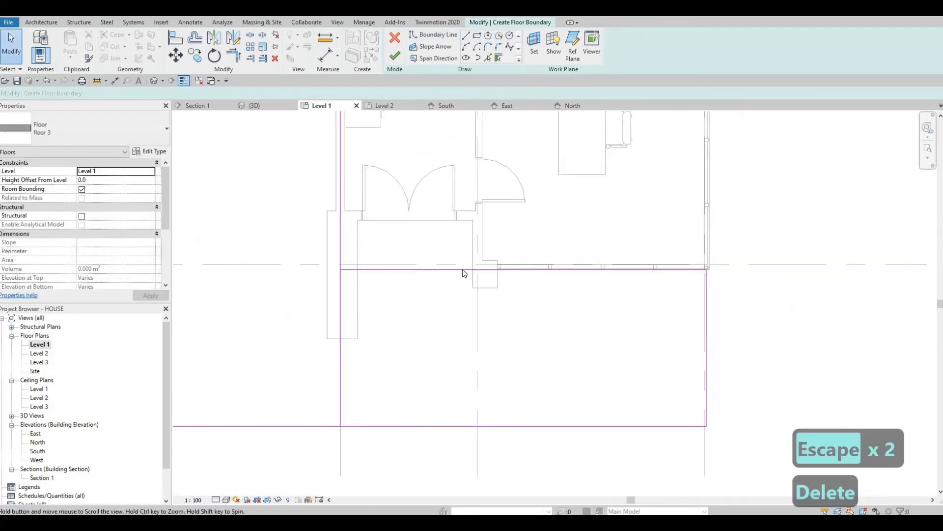
Step: Pick the entrance recess's edge below the double door and its adjoining side edge as floor boundary lines
{"action": "scroll", "coordinate": [385, 154], "scroll_direction": "up", "scroll_amount": 1}
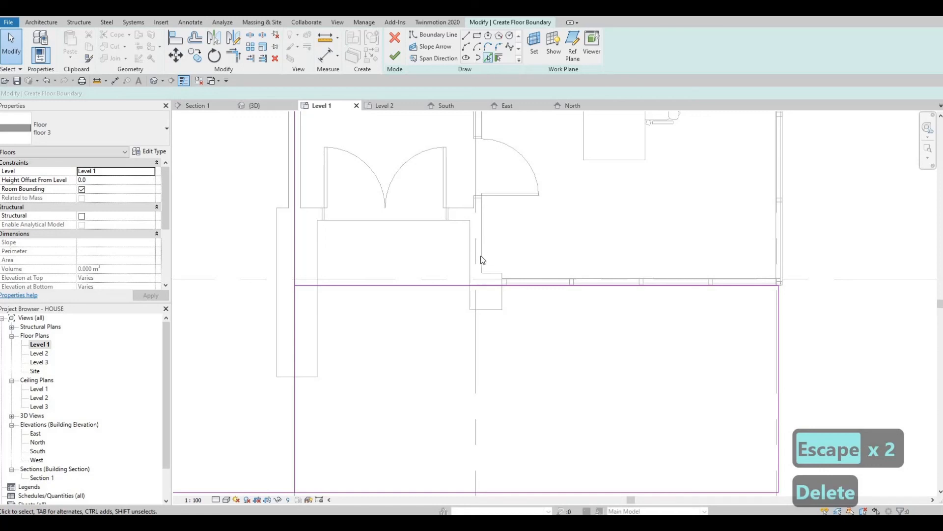
{"action": "left_click", "coordinate": [460, 221]}
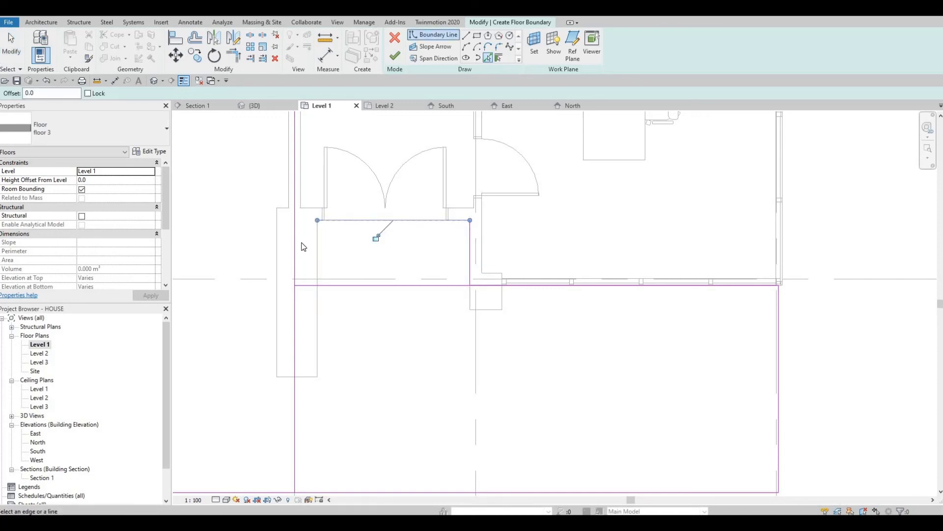
{"action": "key", "text": "Escape"}
{"action": "key", "text": "Escape"}
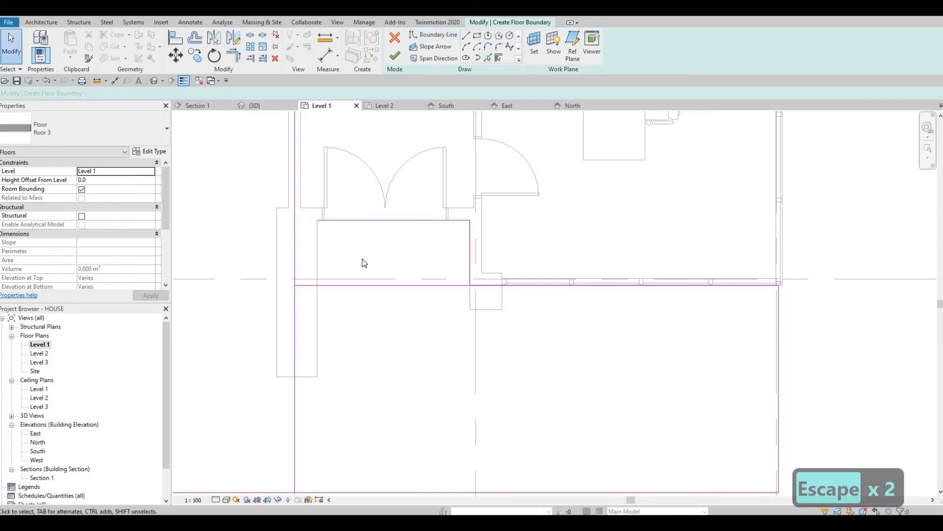
Step: Trim the floor boundary lines so the outline follows the entrance recess as one continuous loop with the front strip
{"action": "key", "text": "t"}
{"action": "key", "text": "r"}
{"action": "scroll", "coordinate": [412, 272], "scroll_direction": "down", "scroll_amount": 2}
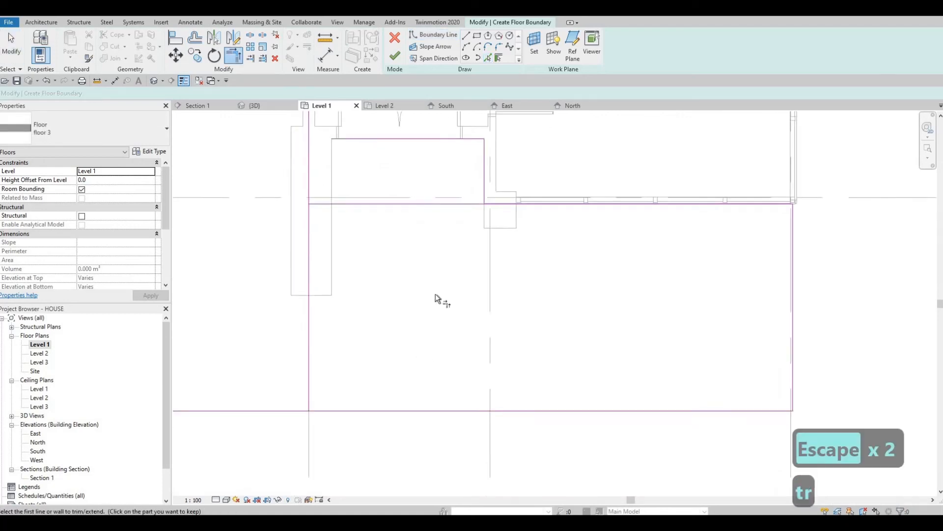
{"action": "scroll", "coordinate": [399, 260], "scroll_direction": "down", "scroll_amount": 1}
{"action": "left_click", "coordinate": [397, 253]}
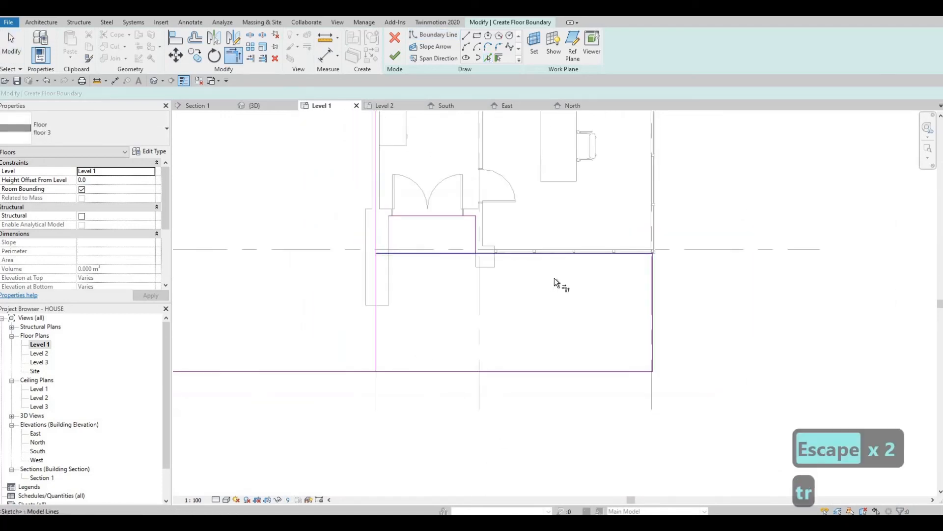
{"action": "middle_click_drag", "start_coordinate": [527, 320], "coordinate": [551, 311]}
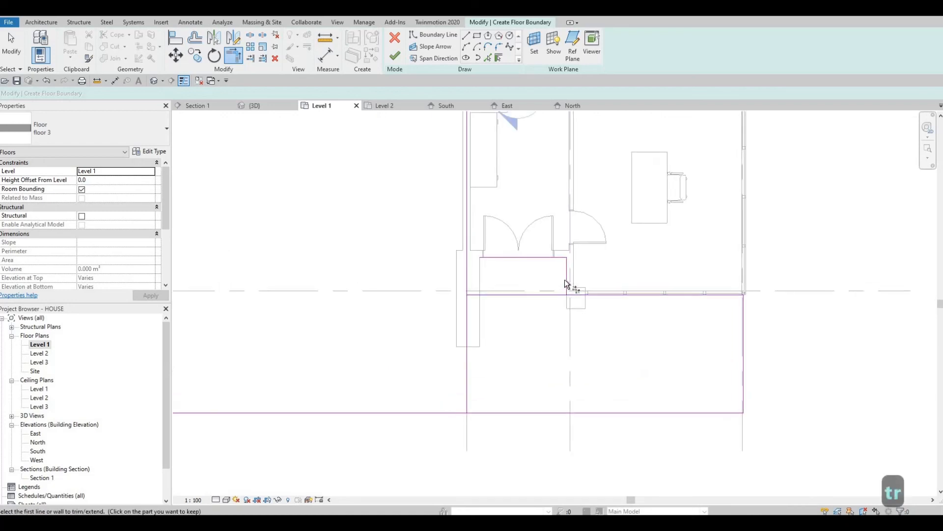
{"action": "left_click", "coordinate": [571, 293]}
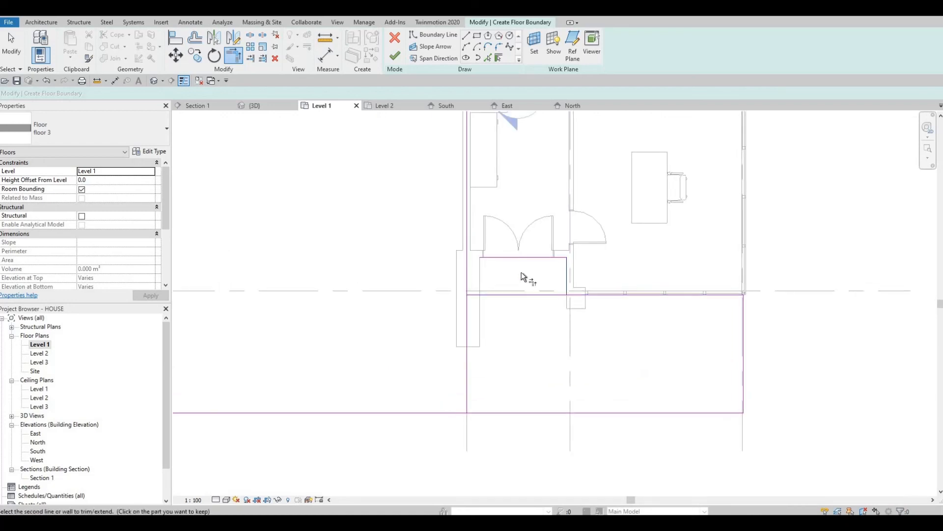
{"action": "left_click", "coordinate": [466, 233]}
{"action": "middle_click_drag", "start_coordinate": [472, 163], "coordinate": [501, 351]}
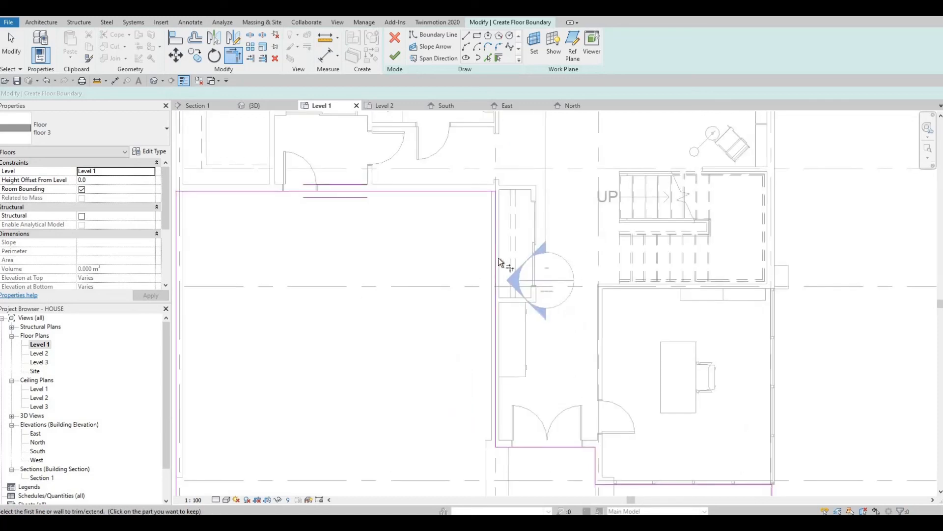
{"action": "scroll", "coordinate": [492, 194], "scroll_direction": "up", "scroll_amount": 3}
{"action": "key", "text": "Escape"}
{"action": "key", "text": "Escape"}
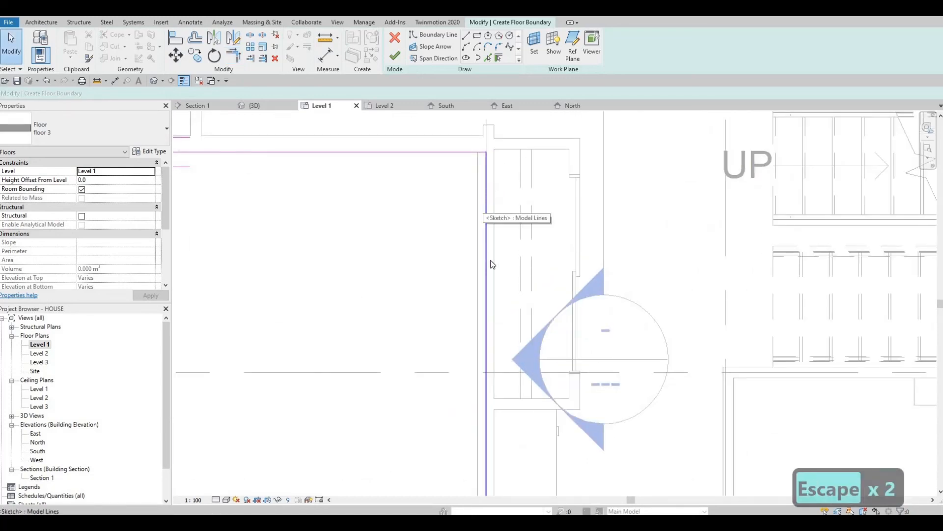
Step: Align the boundary line between the open area and the entrance hall with the outer face of the exterior wall
{"action": "key", "text": "a"}
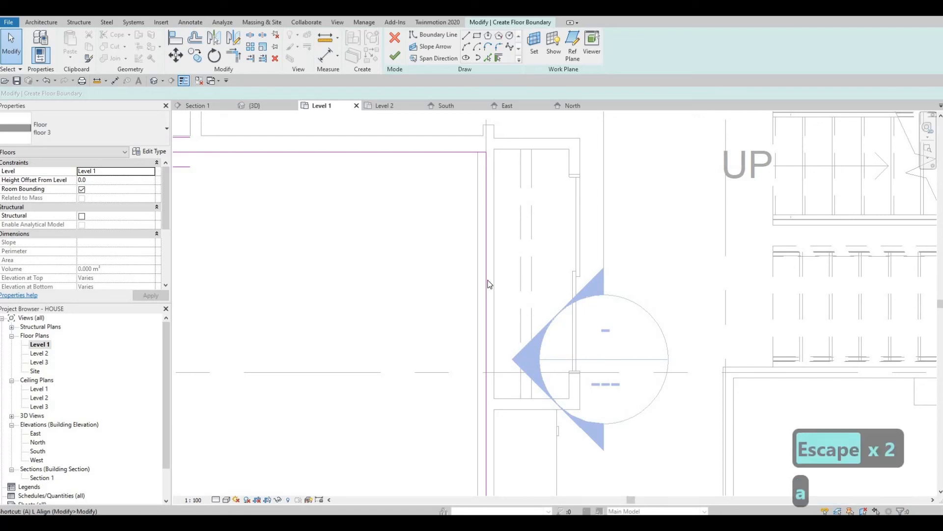
{"action": "key", "text": "k"}
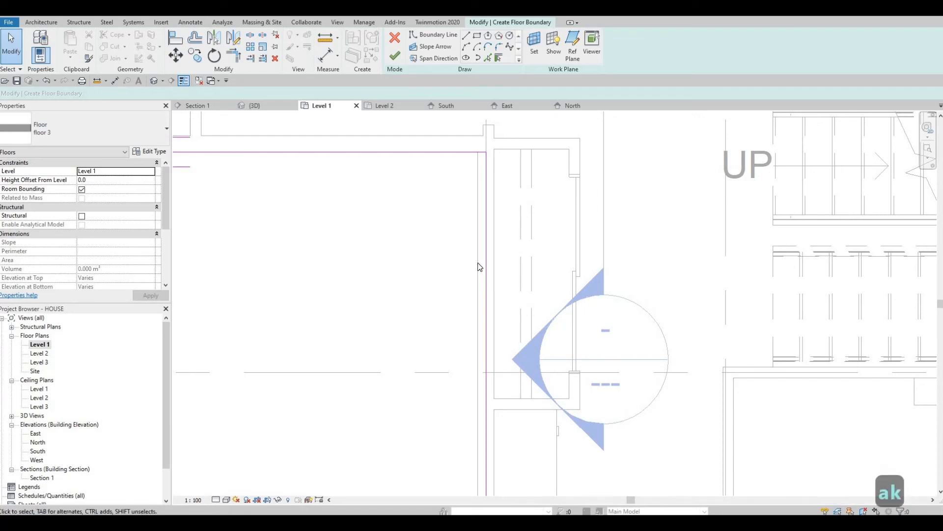
{"action": "key", "text": "Escape"}
{"action": "key", "text": "Escape"}
{"action": "key", "text": "a"}
{"action": "key", "text": "l"}
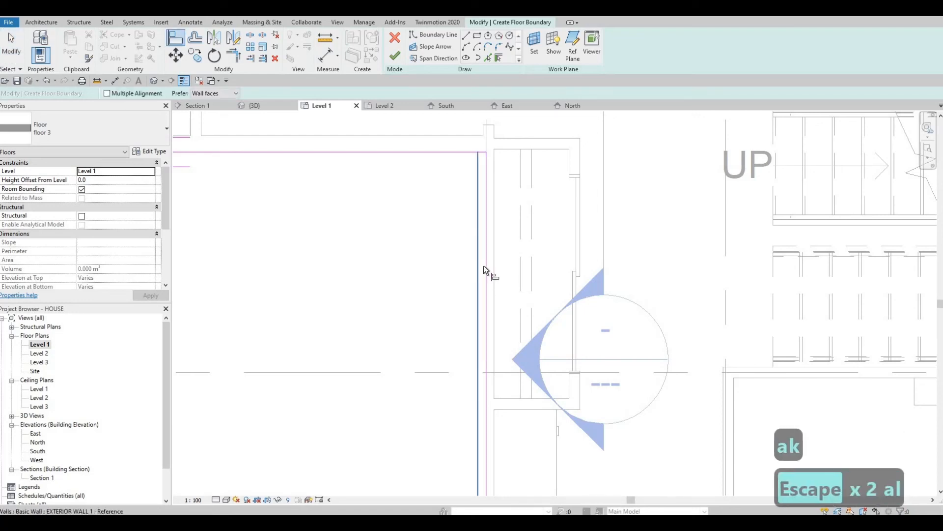
{"action": "left_click", "coordinate": [484, 266]}
{"action": "left_click", "coordinate": [485, 295]}
{"action": "key", "text": "Escape"}
Step: Finish the floor boundary sketch to create the front slab, and open the 3D view
{"action": "scroll", "coordinate": [474, 235], "scroll_direction": "down", "scroll_amount": 1}
{"action": "scroll", "coordinate": [494, 343], "scroll_direction": "down", "scroll_amount": 3}
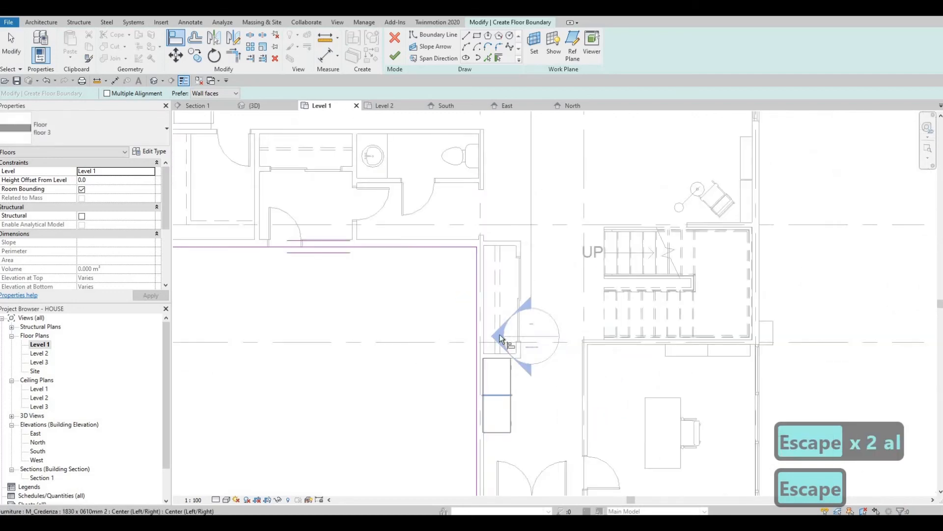
{"action": "middle_click_drag", "start_coordinate": [500, 357], "coordinate": [499, 236]}
{"action": "middle_click_drag", "start_coordinate": [490, 413], "coordinate": [502, 373]}
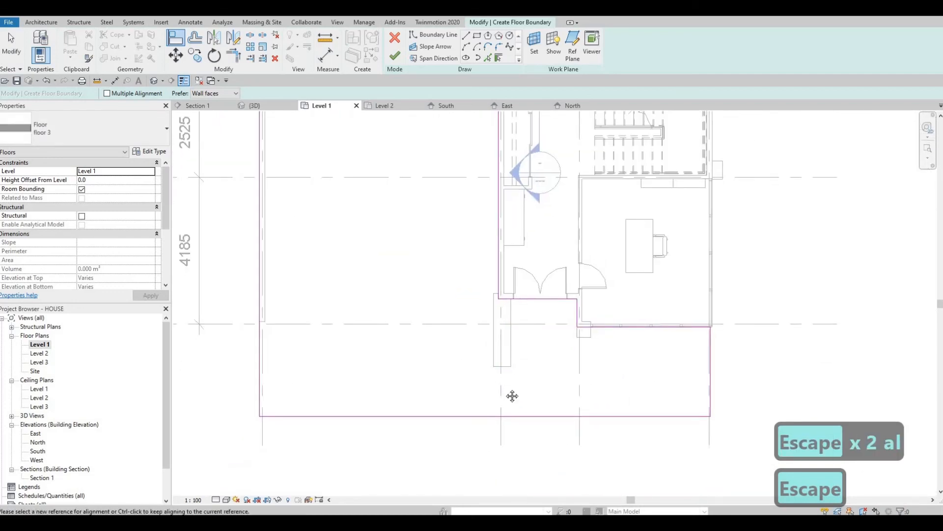
{"action": "scroll", "coordinate": [512, 394], "scroll_direction": "down", "scroll_amount": 1}
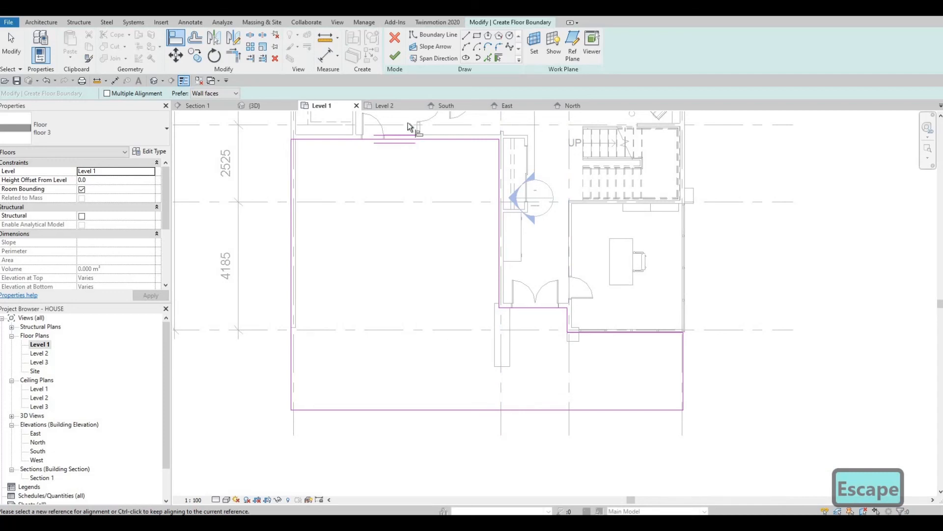
{"action": "middle_click_drag", "start_coordinate": [411, 127], "coordinate": [410, 135]}
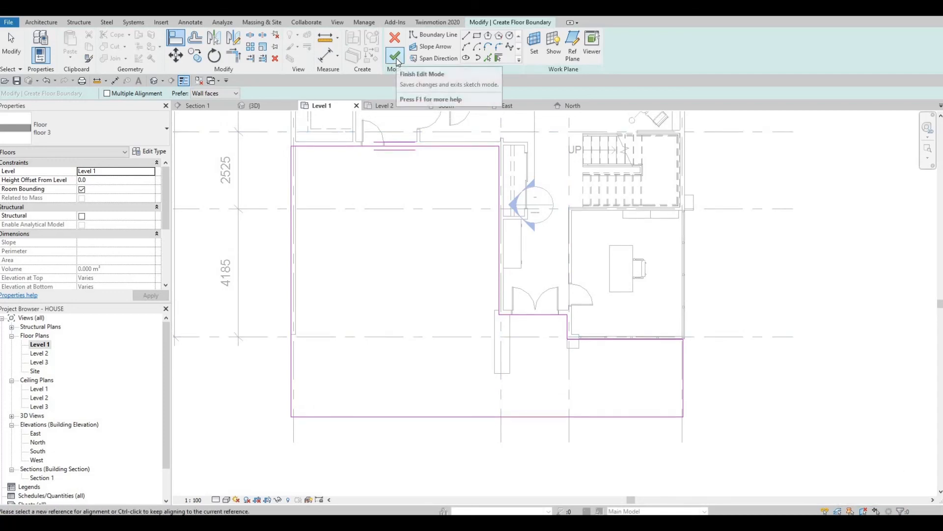
{"action": "left_click", "coordinate": [395, 58]}
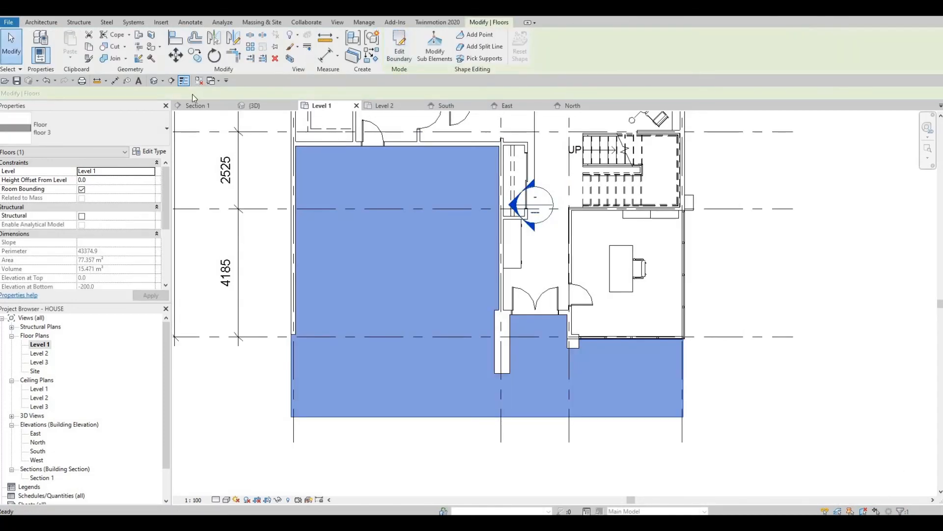
{"action": "left_click", "coordinate": [156, 81]}
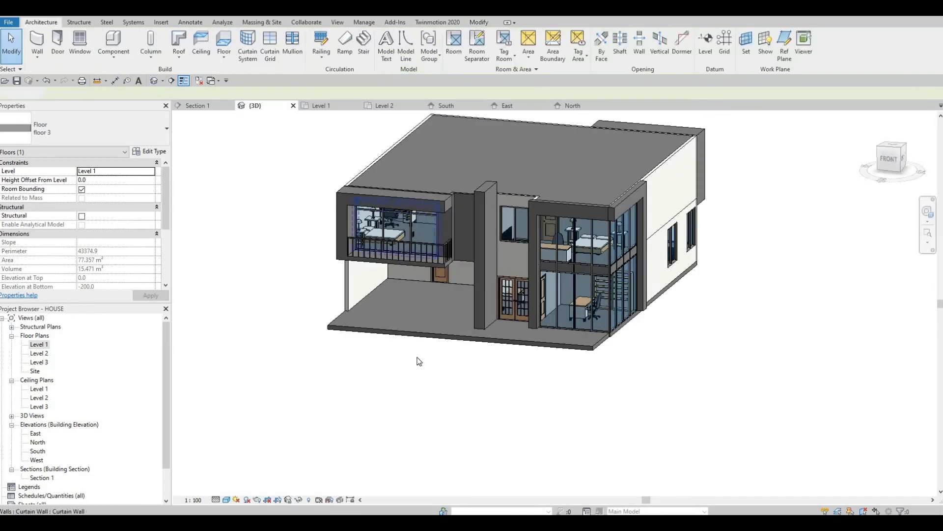
Step: Select the front slab near the office curtain wall's outer corner and open its boundary for editing
{"action": "middle_click_drag", "start_coordinate": [469, 344], "coordinate": [482, 422], "text": "shift"}
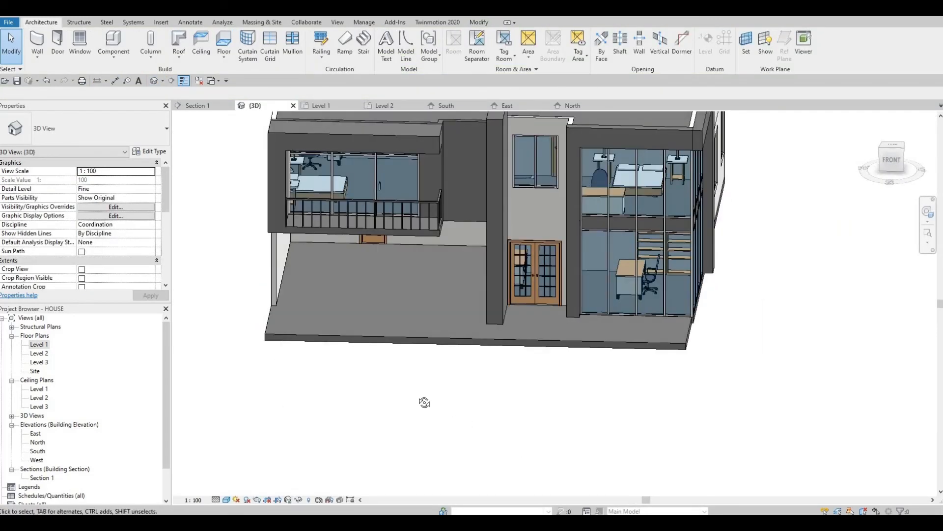
{"action": "middle_click_drag", "start_coordinate": [424, 402], "coordinate": [645, 388], "text": "shift"}
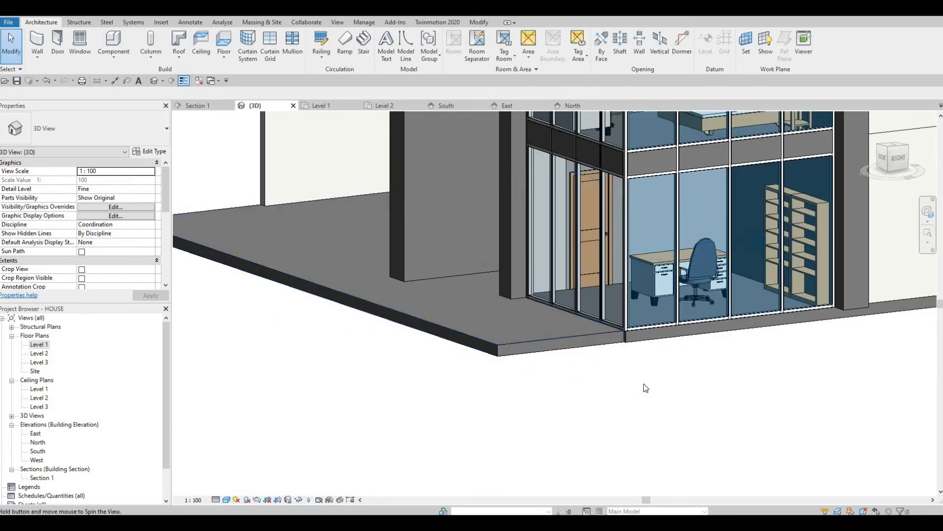
{"action": "scroll", "coordinate": [646, 387], "scroll_direction": "down", "scroll_amount": 1}
{"action": "scroll", "coordinate": [600, 390], "scroll_direction": "up", "scroll_amount": 3}
{"action": "left_click", "coordinate": [601, 382]}
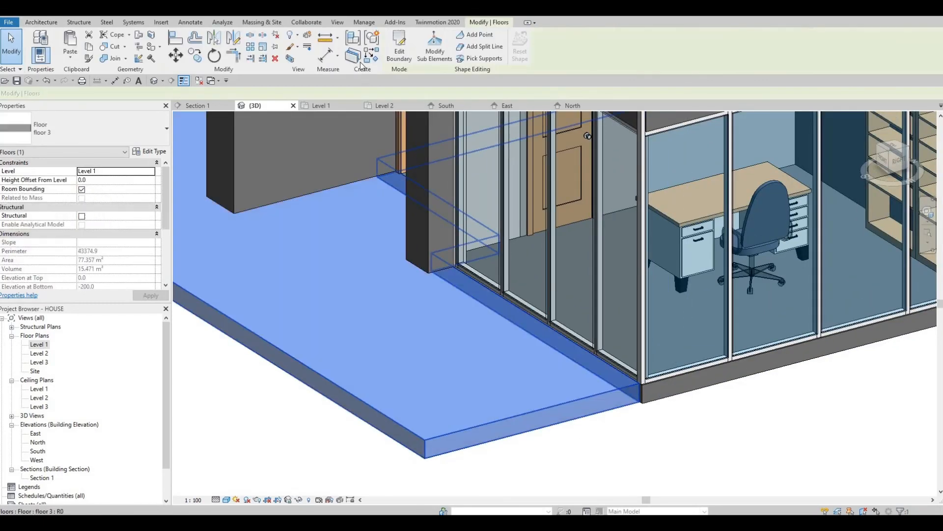
{"action": "double_click", "coordinate": [632, 406]}
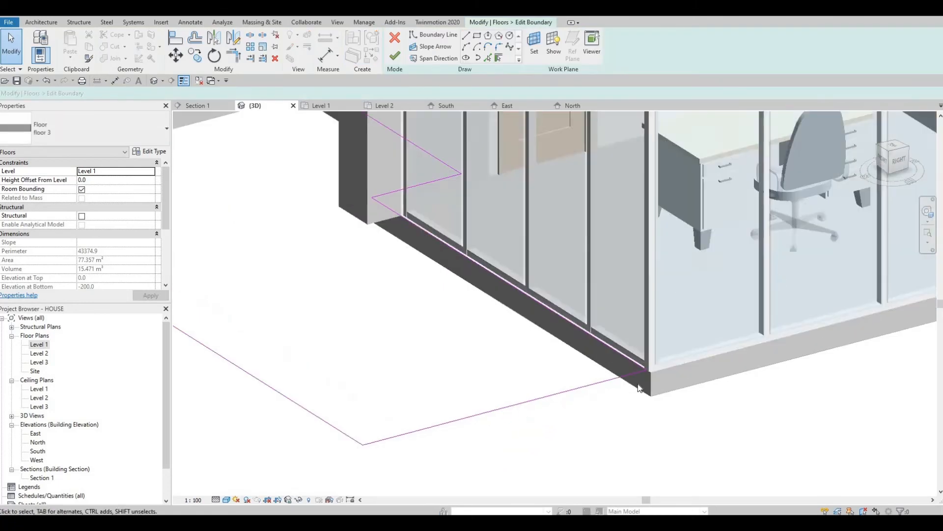
Step: Align the slab's short end boundary line with the side edge of floor 1 at the glazed corner, and finish the boundary edit
{"action": "scroll", "coordinate": [639, 388], "scroll_direction": "up", "scroll_amount": 3}
{"action": "key", "text": "a"}
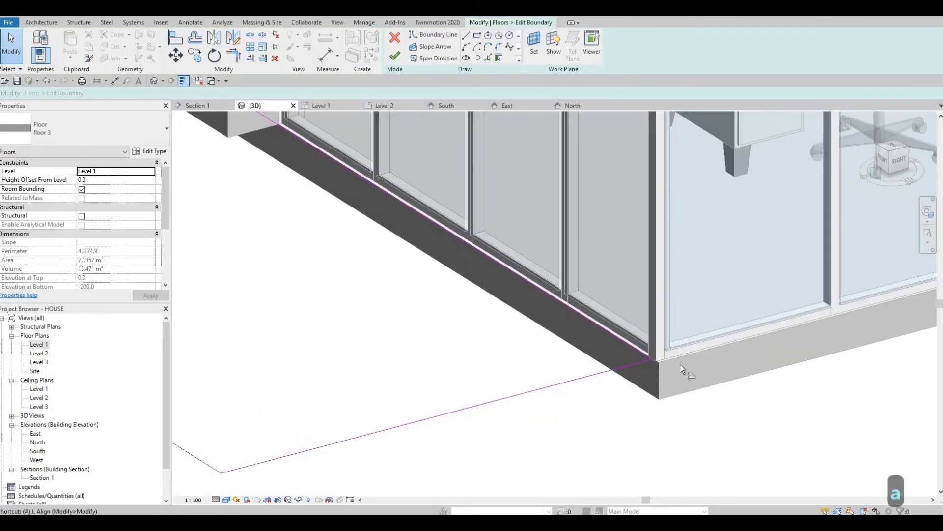
{"action": "key", "text": "l"}
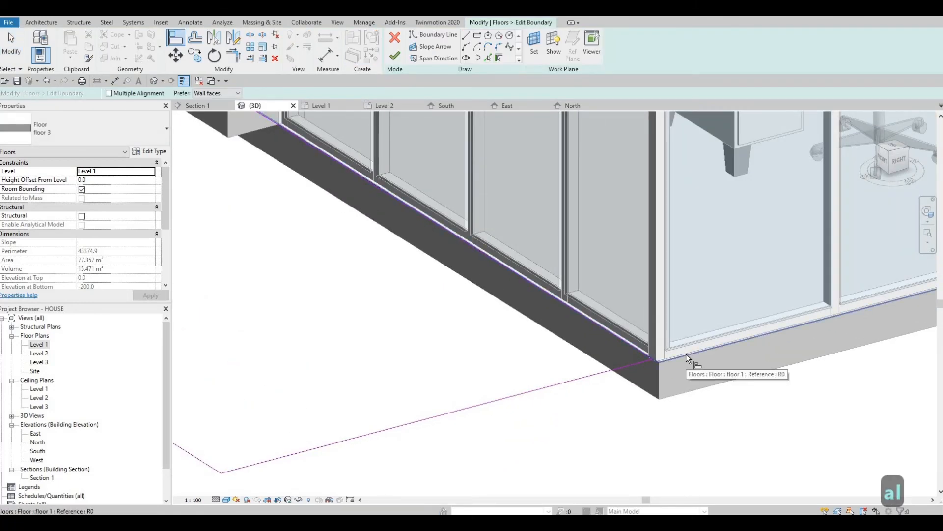
{"action": "key", "text": "Tab"}
{"action": "key", "text": "Tab"}
{"action": "key", "text": "Tab"}
{"action": "key", "text": "Tab"}
{"action": "key", "text": "Tab"}
{"action": "key", "text": "Tab"}
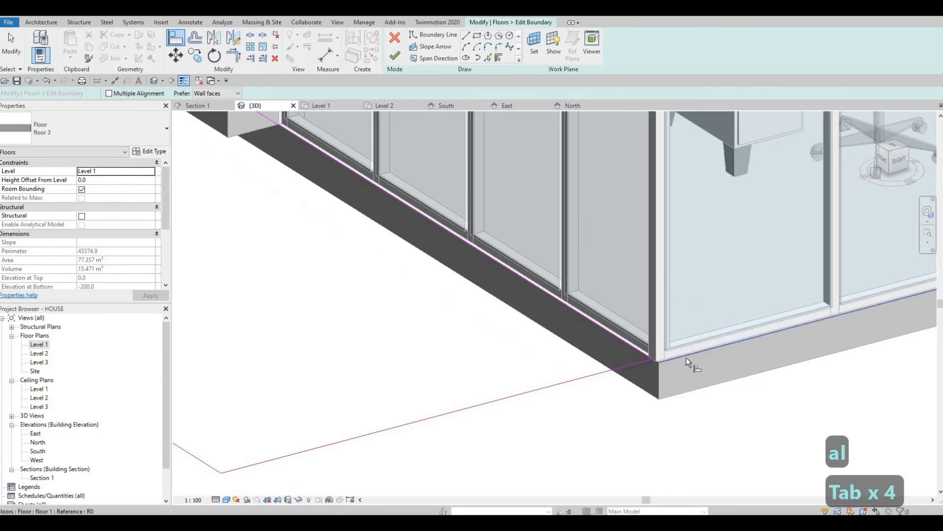
{"action": "key", "text": "Tab"}
{"action": "left_click", "coordinate": [686, 357]}
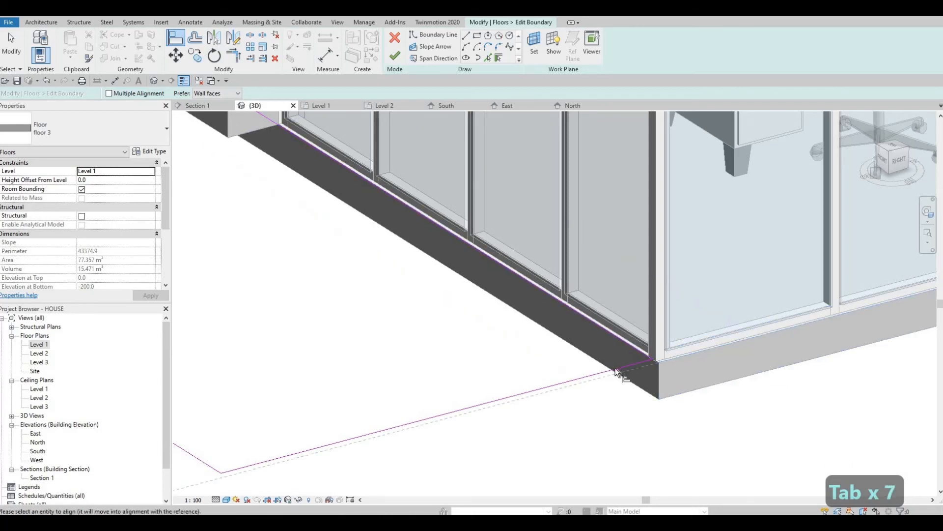
{"action": "left_click", "coordinate": [467, 241]}
{"action": "key", "text": "Escape"}
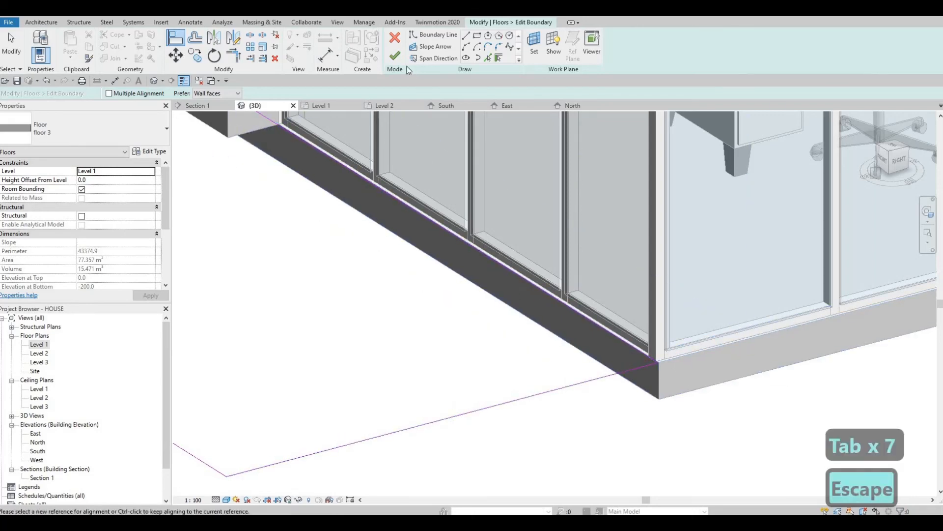
{"action": "key", "text": "Escape"}
{"action": "key", "text": "Escape"}
{"action": "key", "text": "Escape"}
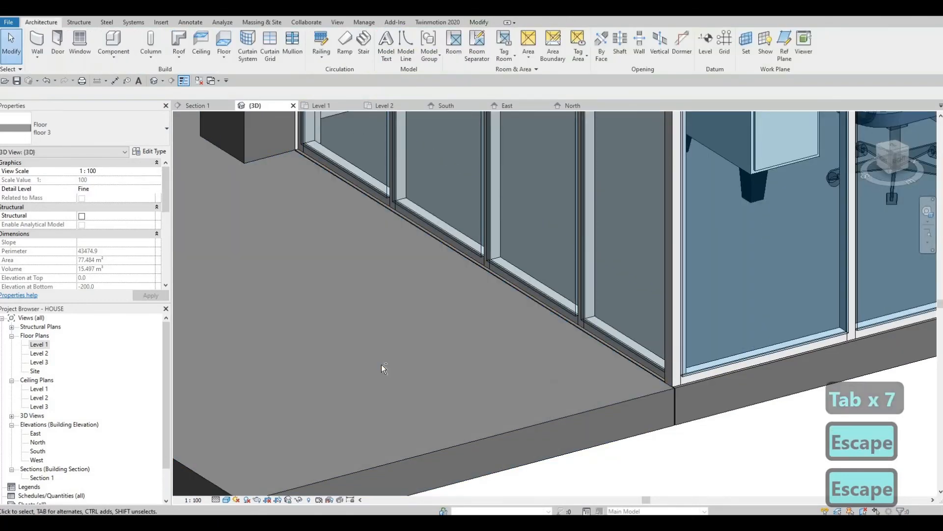
{"action": "middle_click_drag", "start_coordinate": [509, 347], "coordinate": [503, 446], "text": "shift"}
{"action": "scroll", "coordinate": [499, 388], "scroll_direction": "up", "scroll_amount": 2}
{"action": "scroll", "coordinate": [509, 432], "scroll_direction": "up", "scroll_amount": 2}
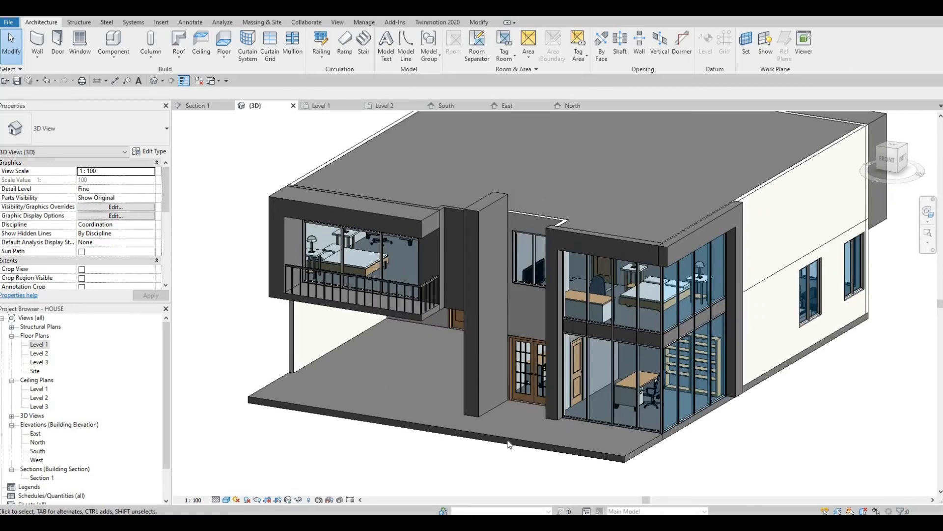
{"action": "scroll", "coordinate": [490, 453], "scroll_direction": "down", "scroll_amount": 2}
{"action": "scroll", "coordinate": [486, 452], "scroll_direction": "up", "scroll_amount": 2}
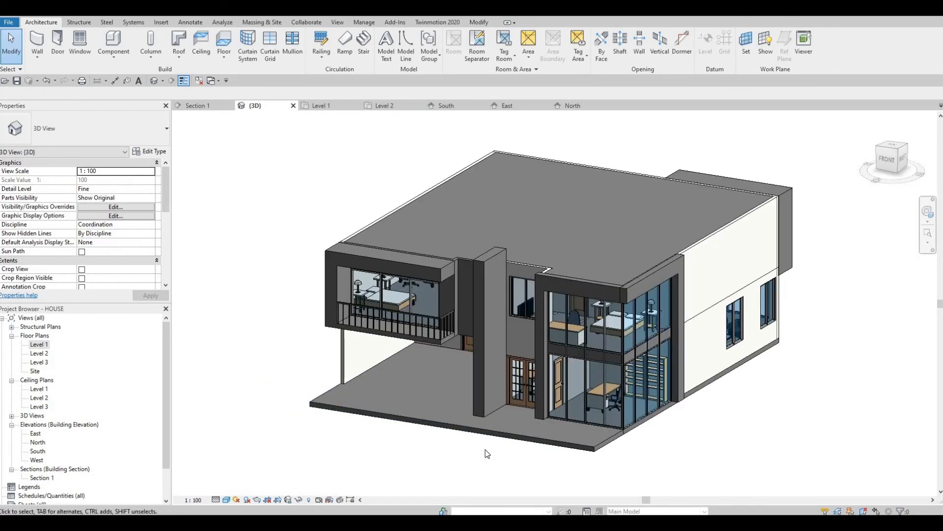